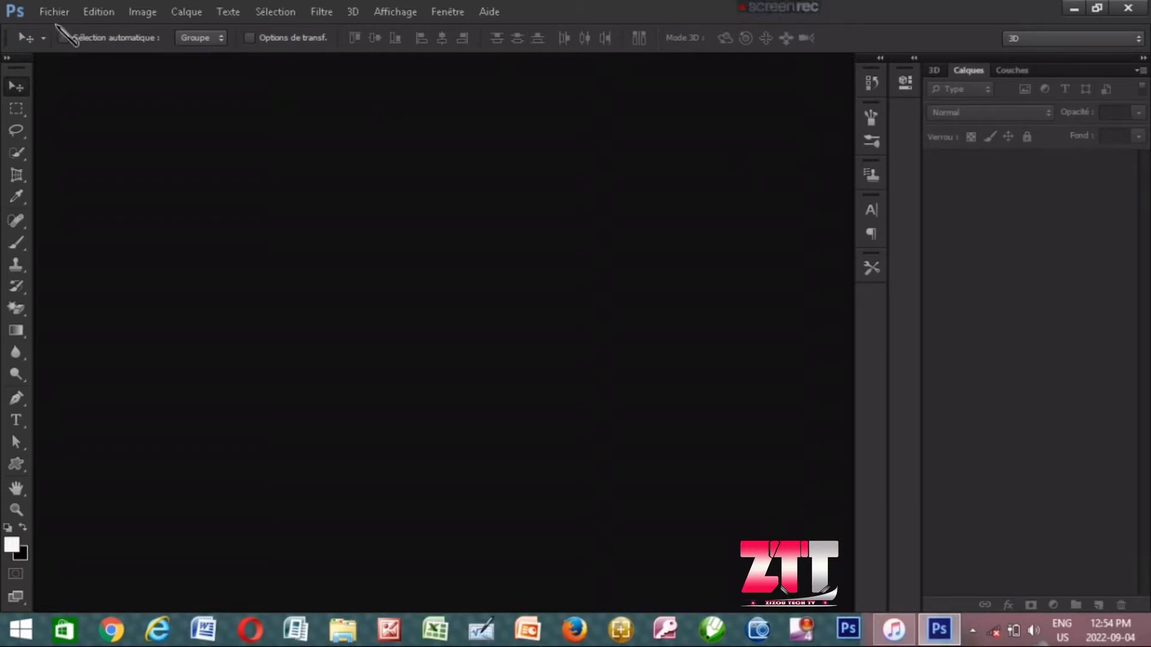
- Create a new white 10 × 10 cm, 300 ppi document named 'Affiche'
click(58, 12)
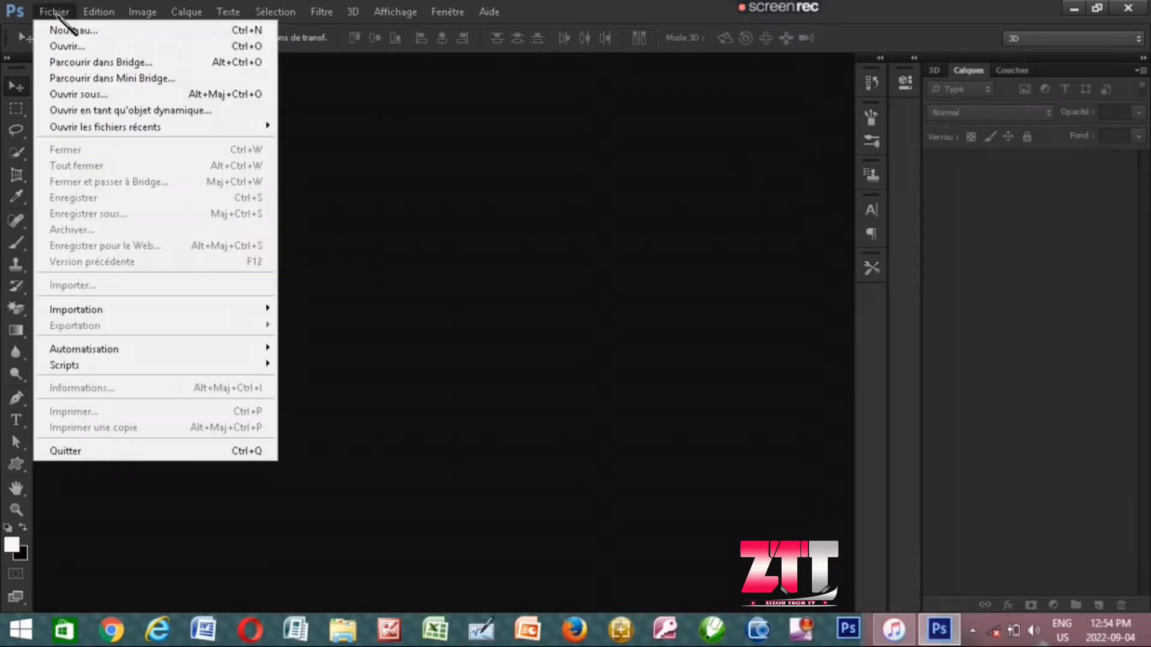
click(121, 31)
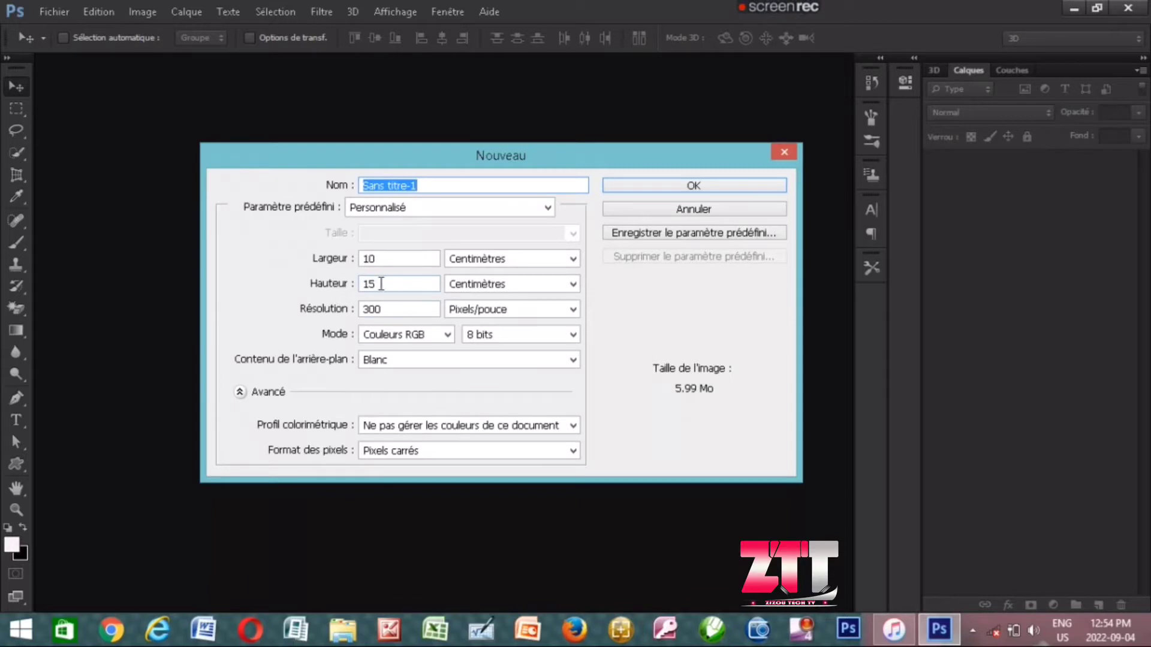
click(381, 284)
key(BackSpace)
text(0)
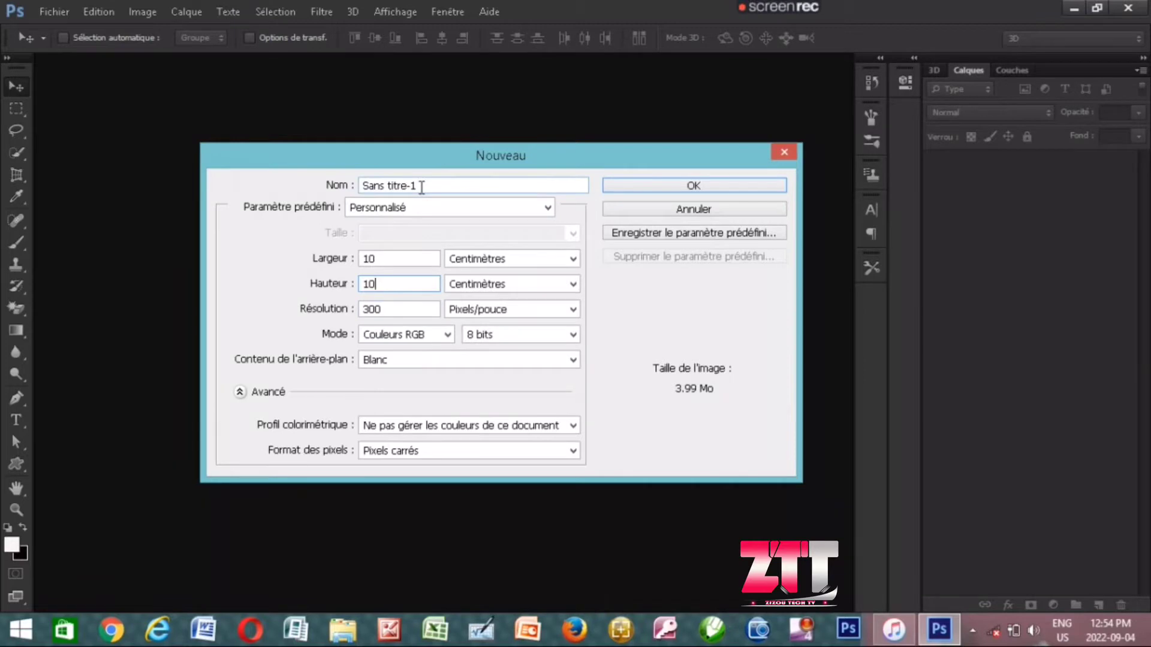
click(421, 187)
key(BackSpace)
text(Affiche)
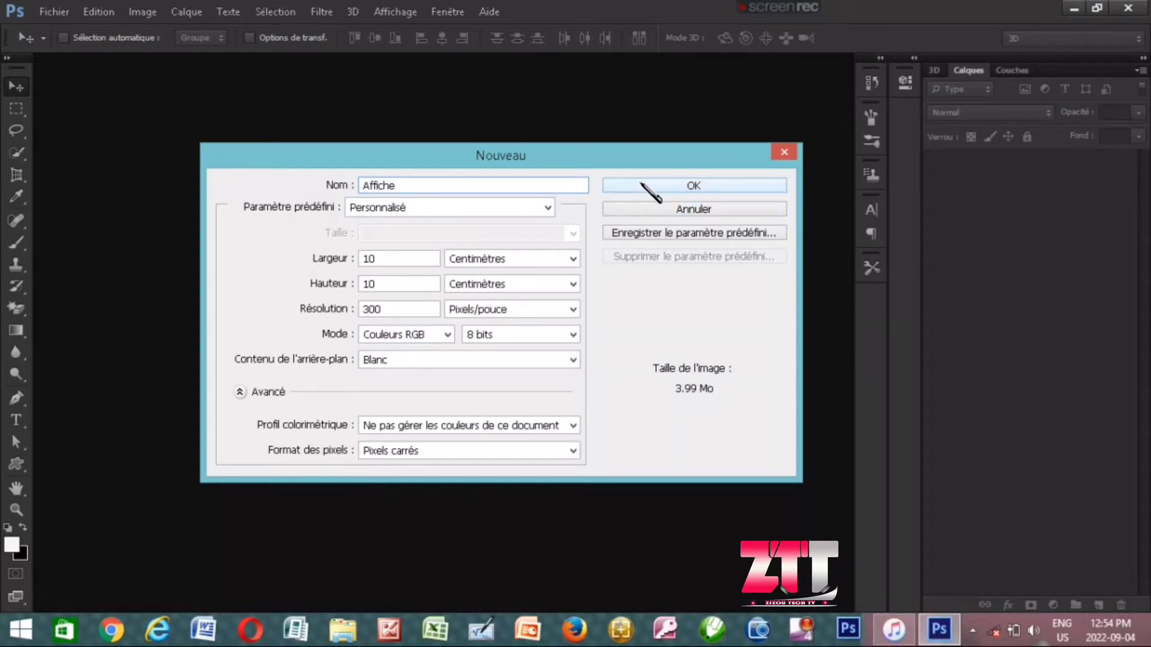
click(640, 185)
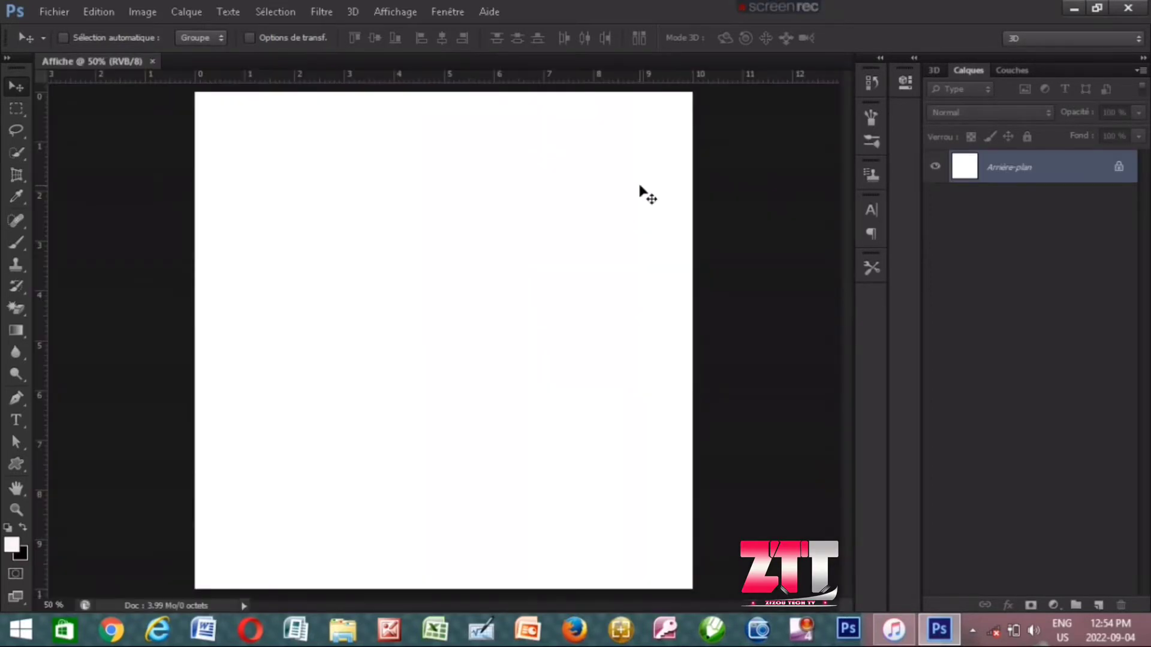
- Unlock the Affiche background as Calque 0 and open IMG_E6452.JPG, keeping its embedded profile
double_click(1118, 174)
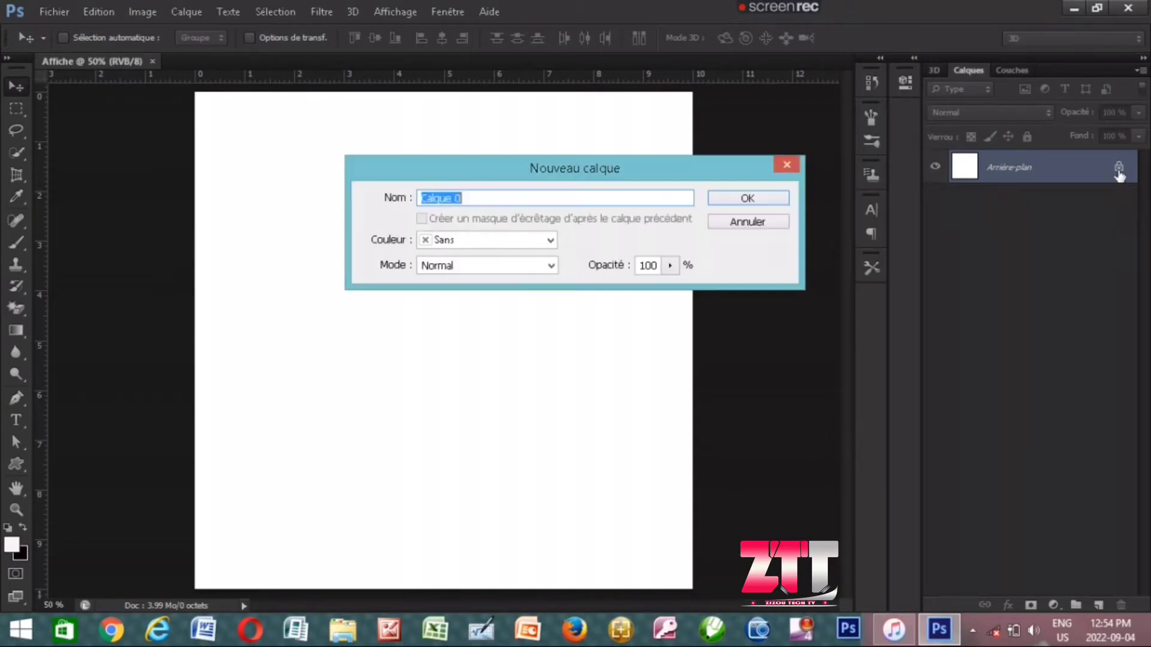
click(783, 198)
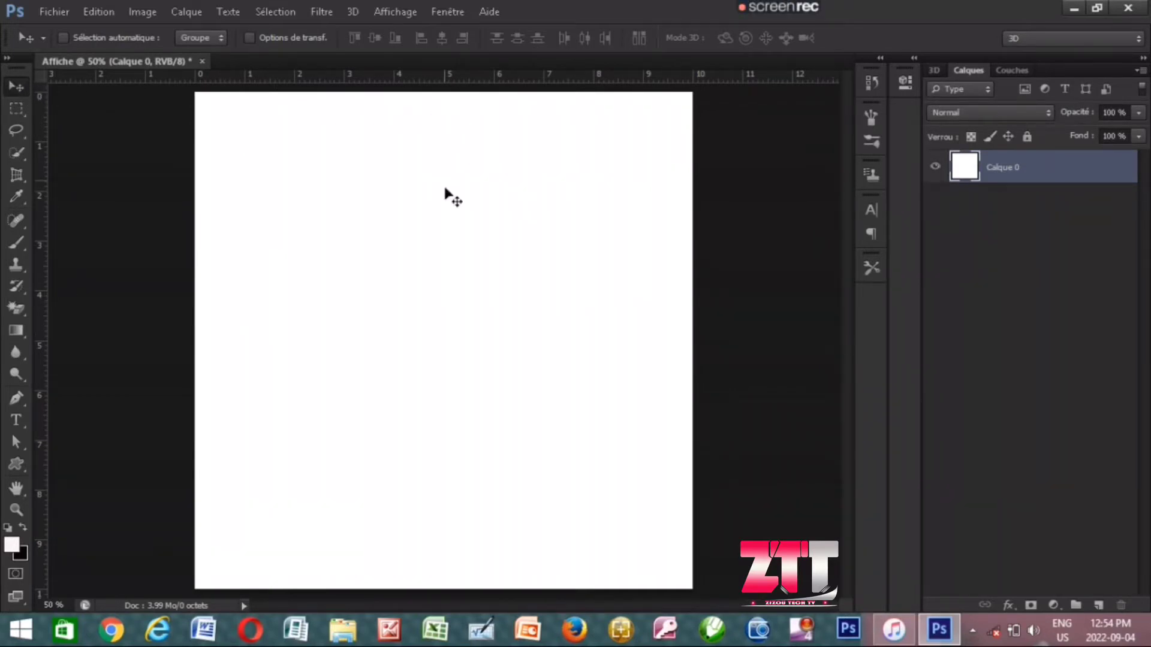
click(54, 12)
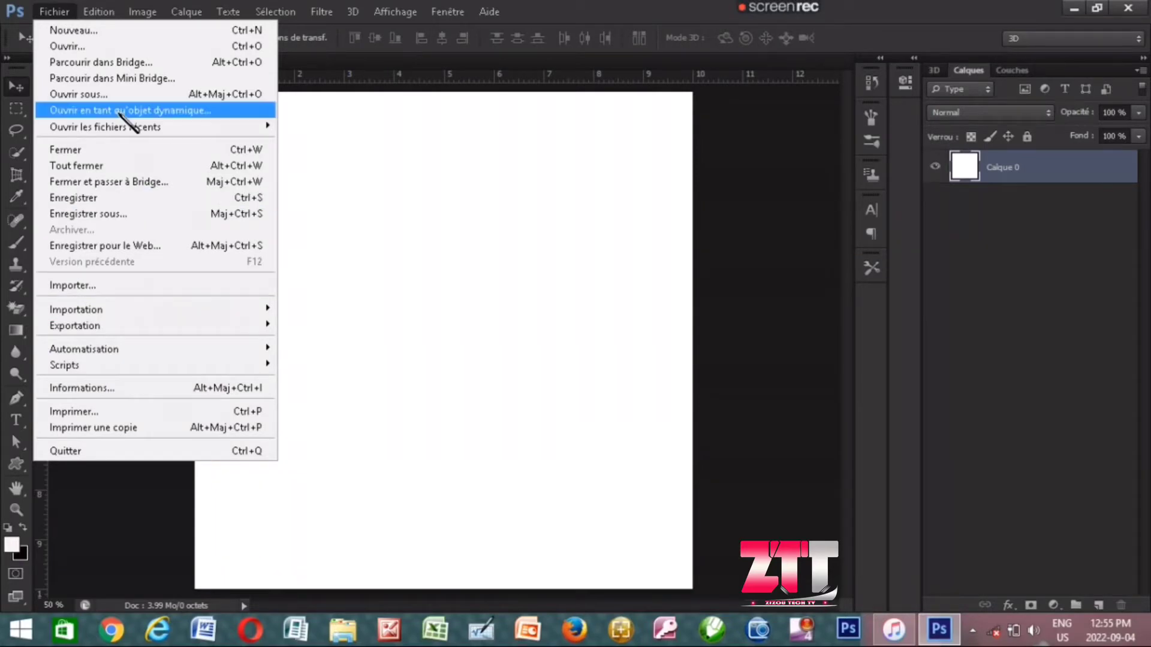
click(119, 46)
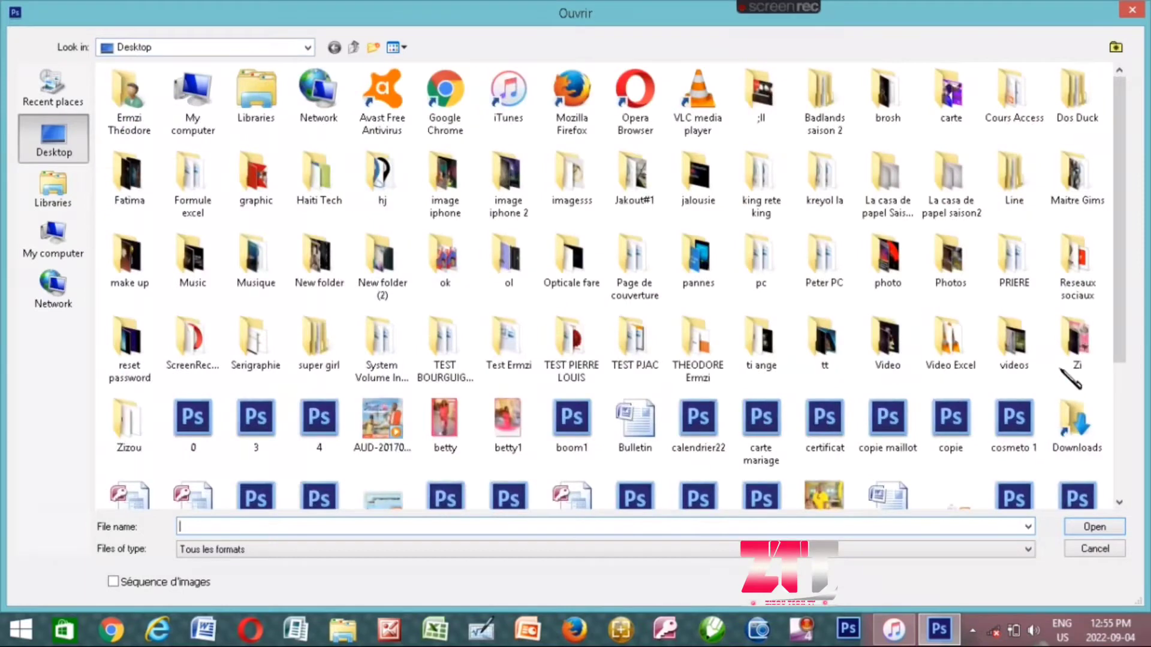
scroll(1131, 362, down, 2)
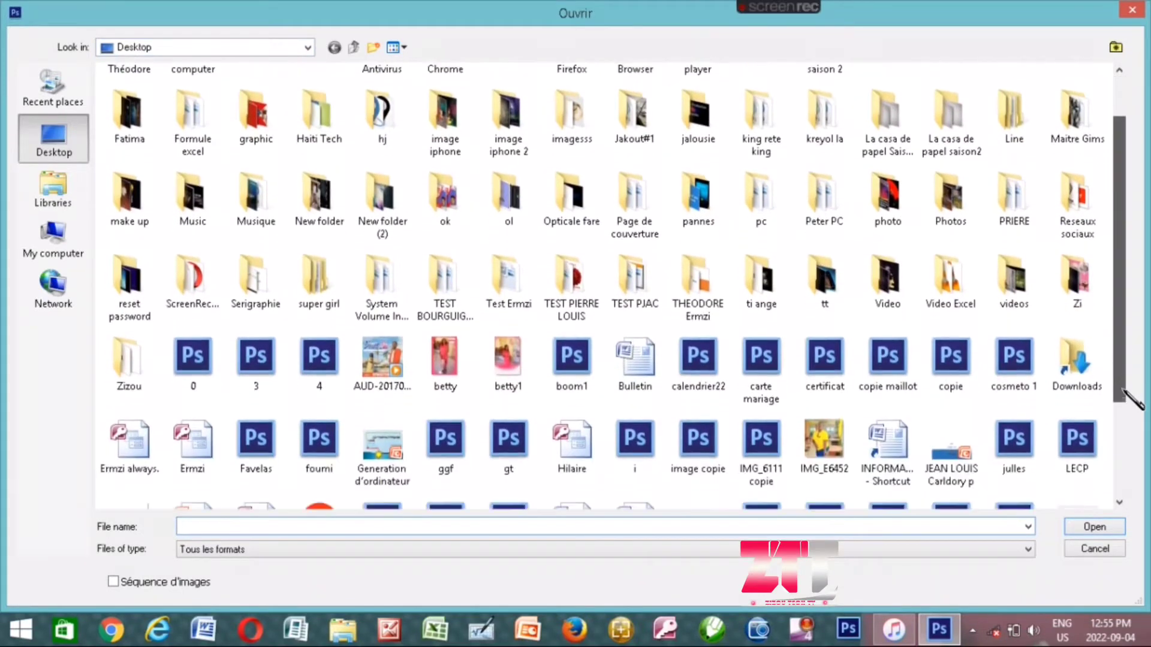
key(Escape)
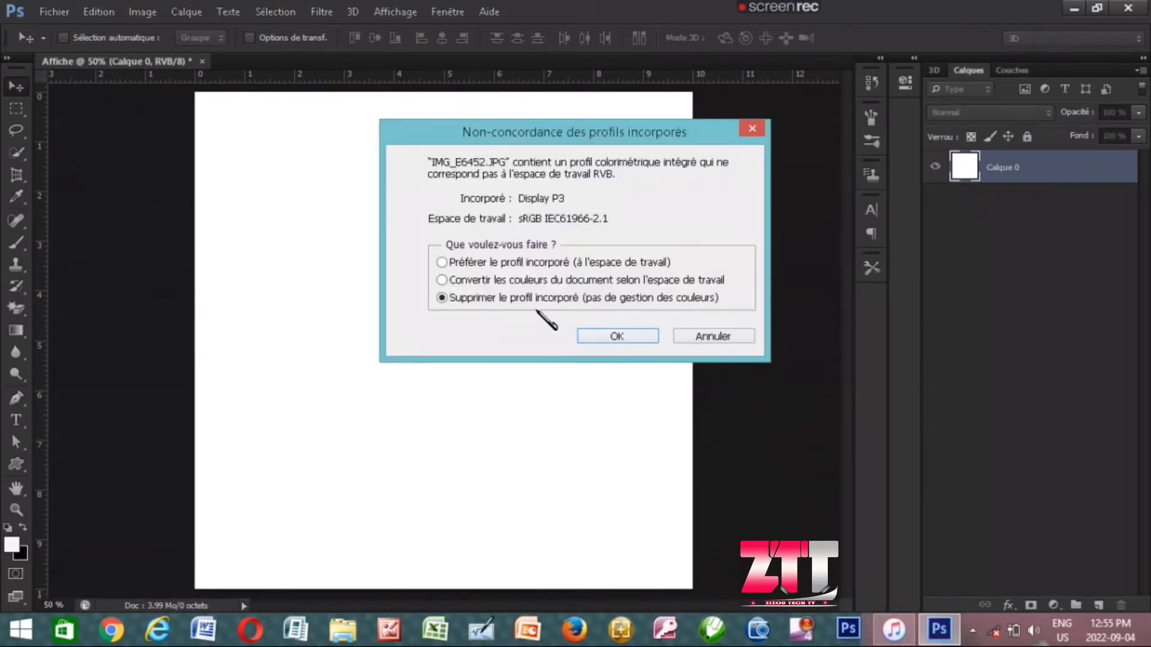
click(599, 337)
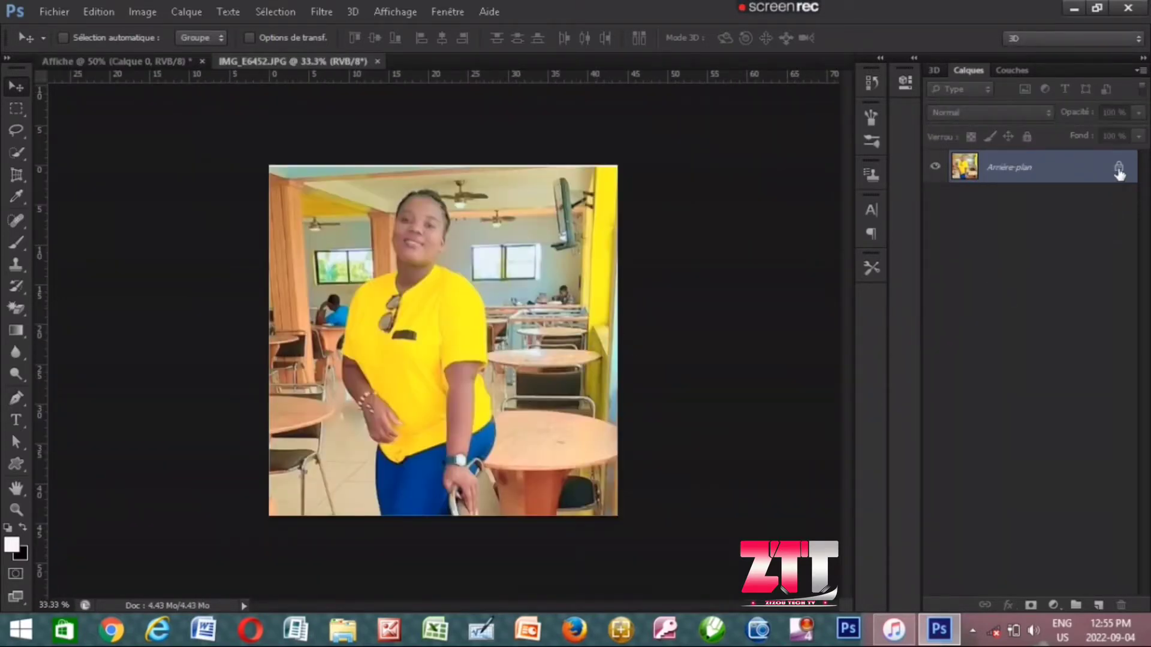
- Unlock the photo's background as Calque 0 and zoom to 50%
double_click(1119, 171)
click(780, 200)
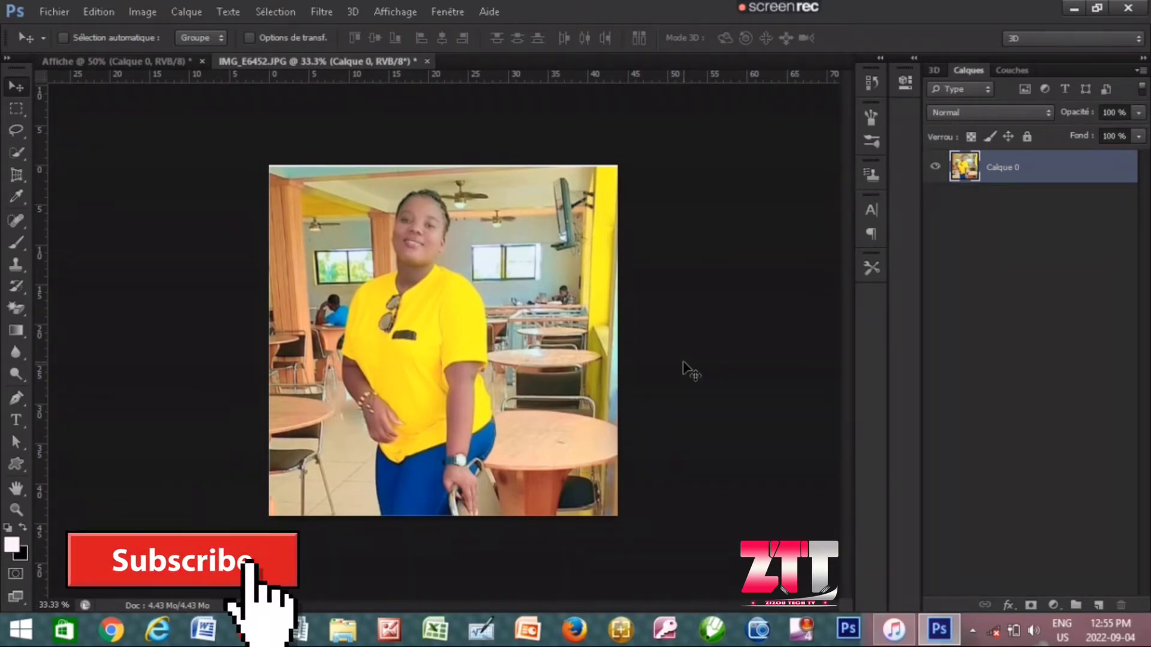
key(ctrl+plus)
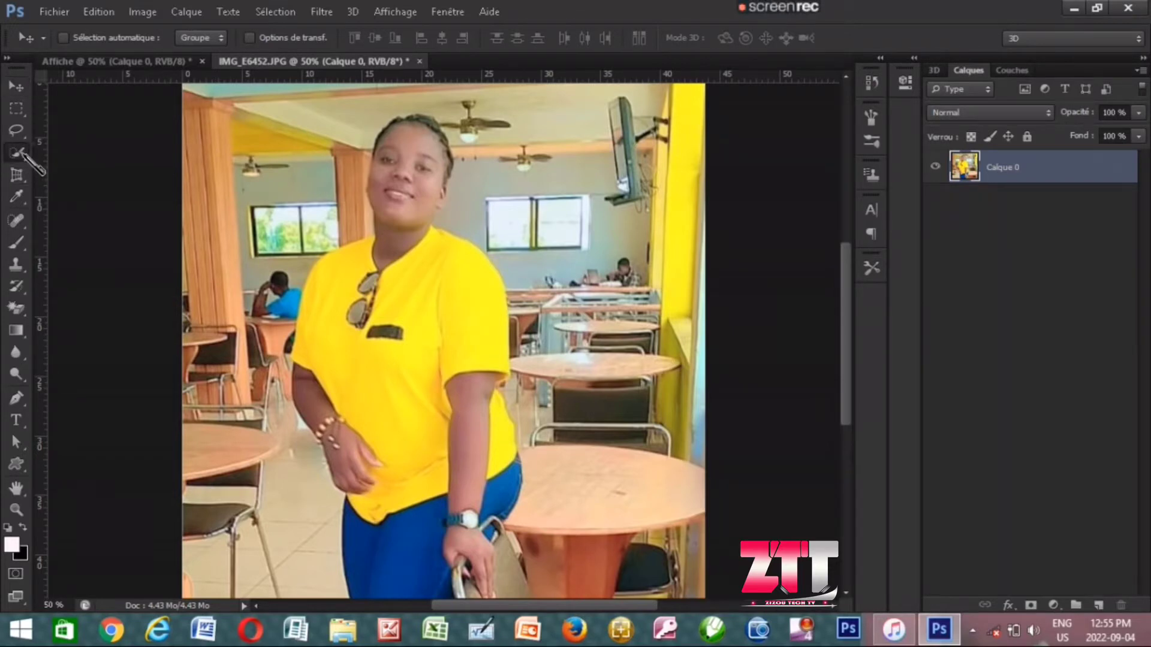
- Set up the Quick Selection tool with a 49 px brush
click(22, 154)
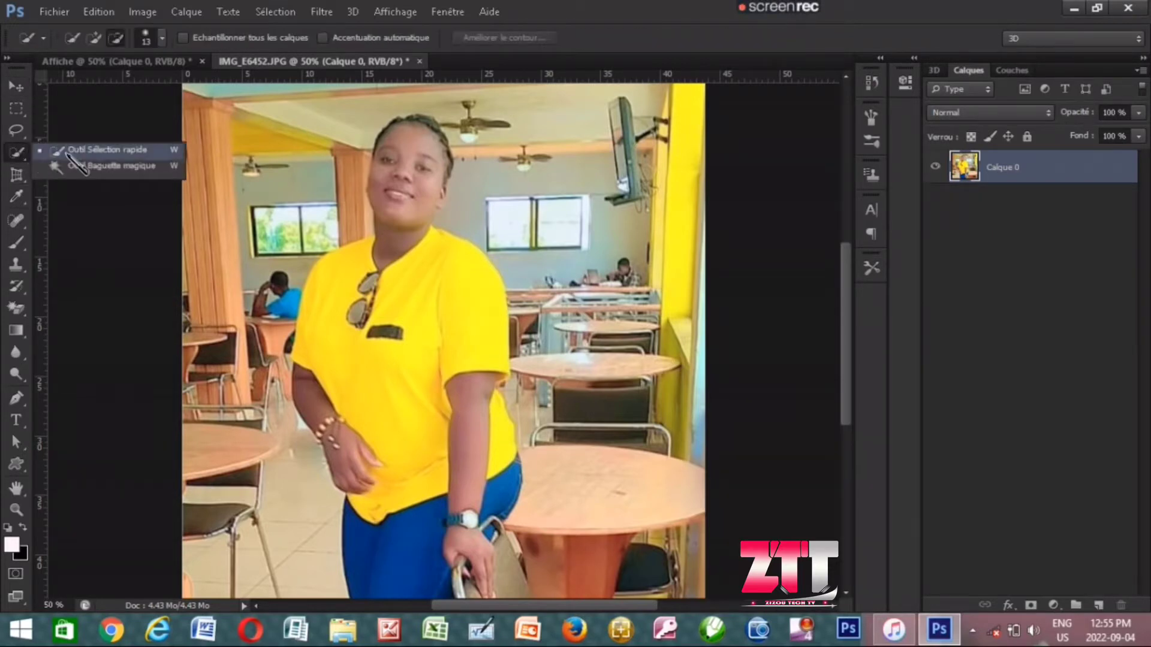
click(114, 154)
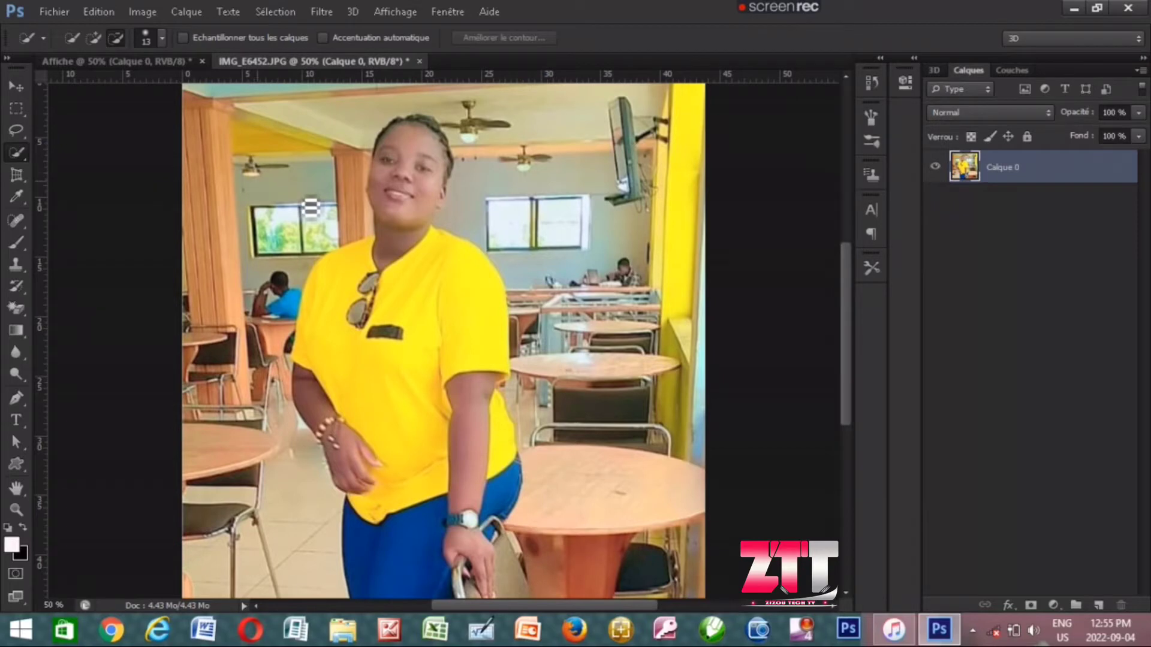
click(161, 40)
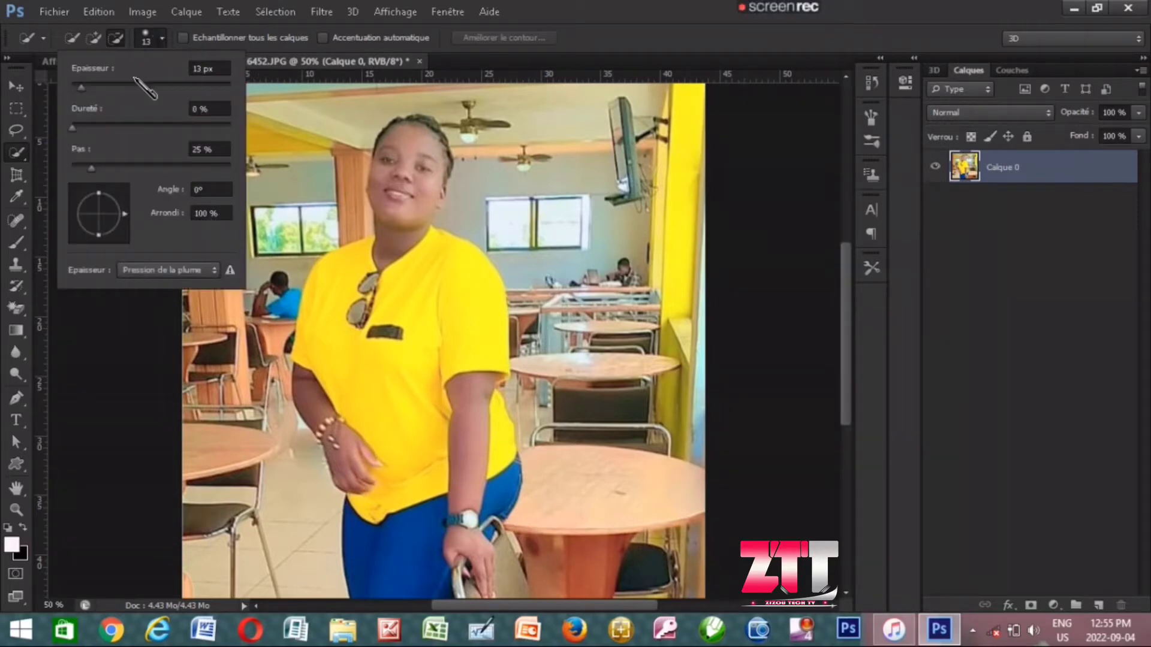
click(109, 86)
- Quick-select the woman's hair, face, neck and upper shirt
click(94, 37)
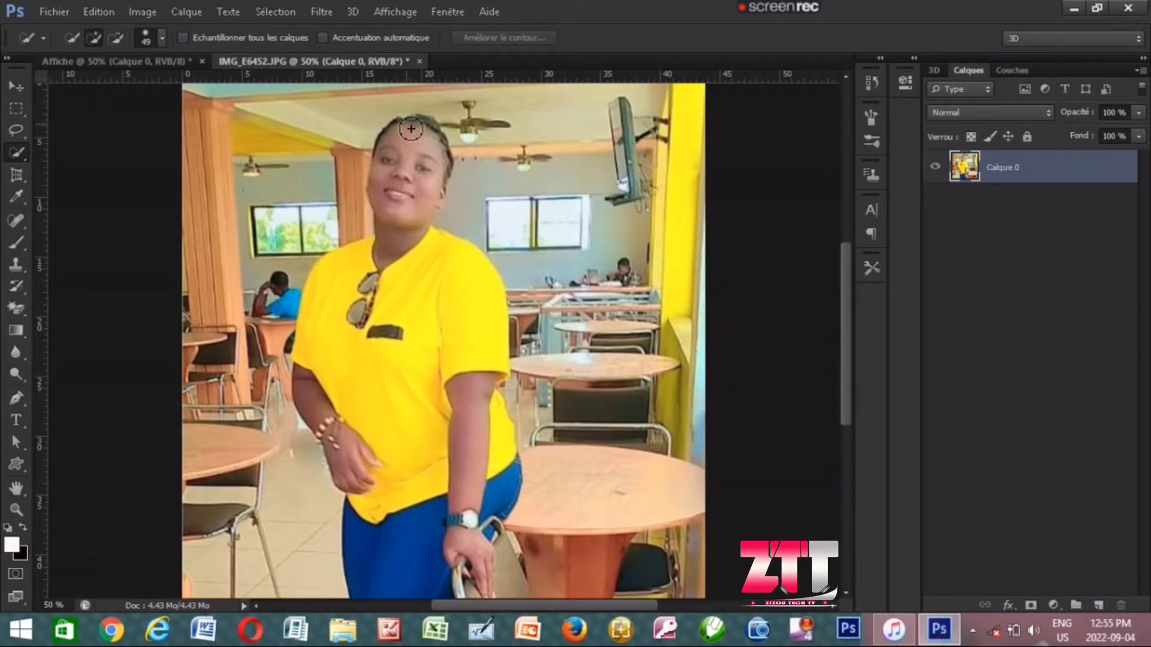
mouse_move(411, 128)
mouse_down()
mouse_move(440, 162)
mouse_move(441, 190)
mouse_up()
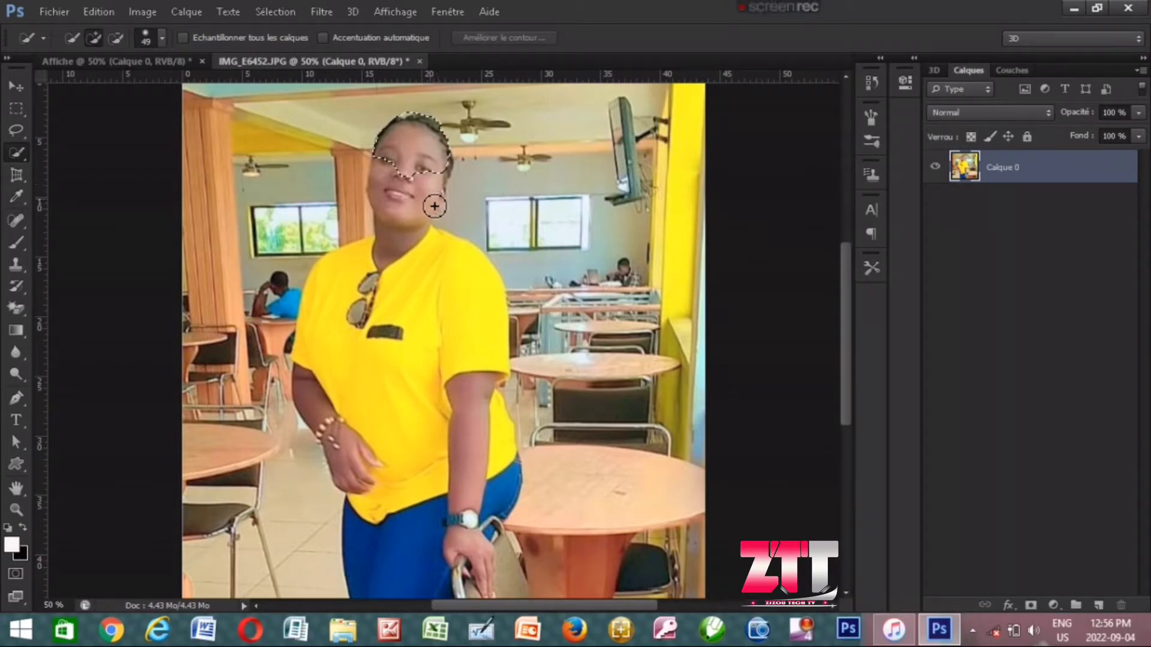
drag(411, 192, 389, 158)
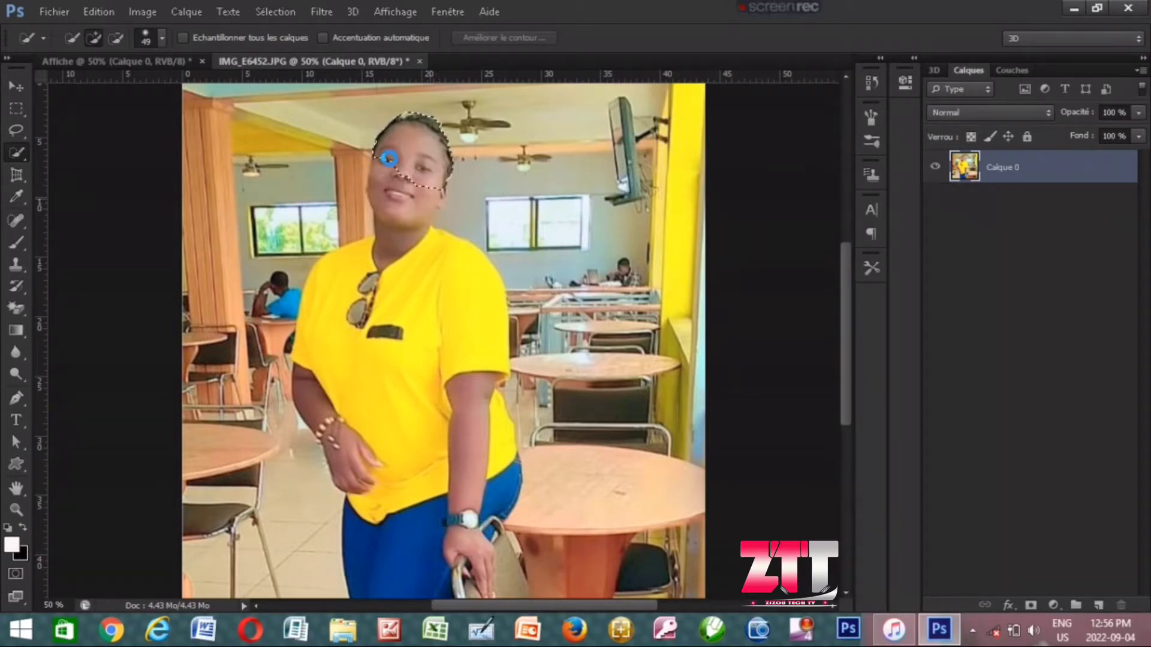
click(389, 157)
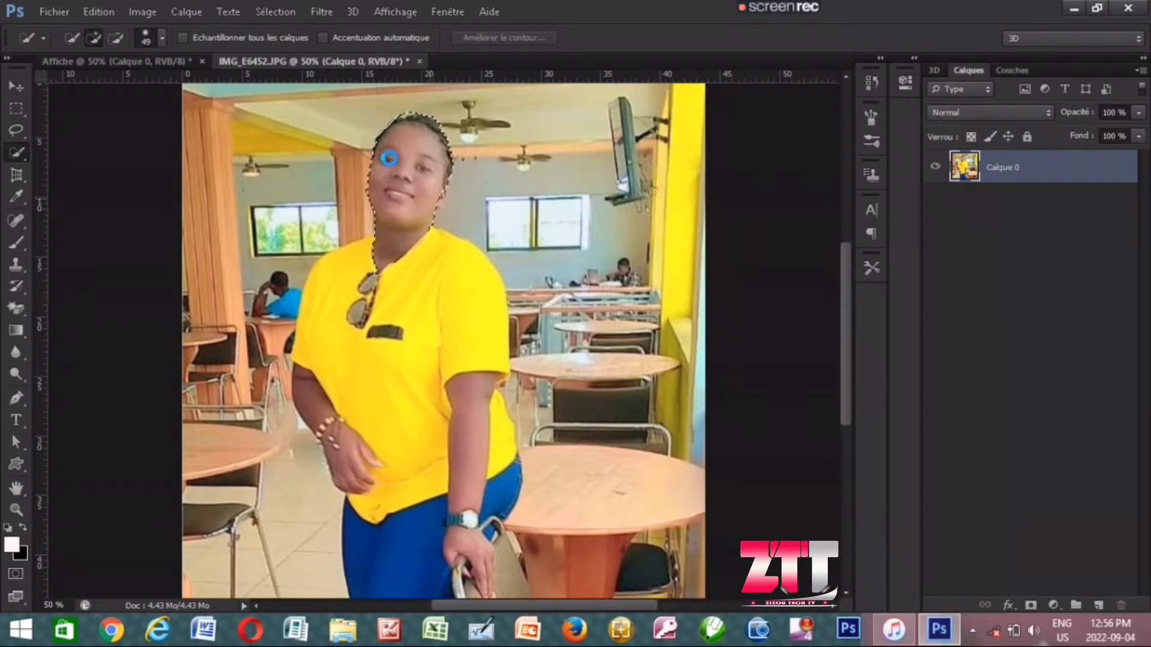
click(410, 238)
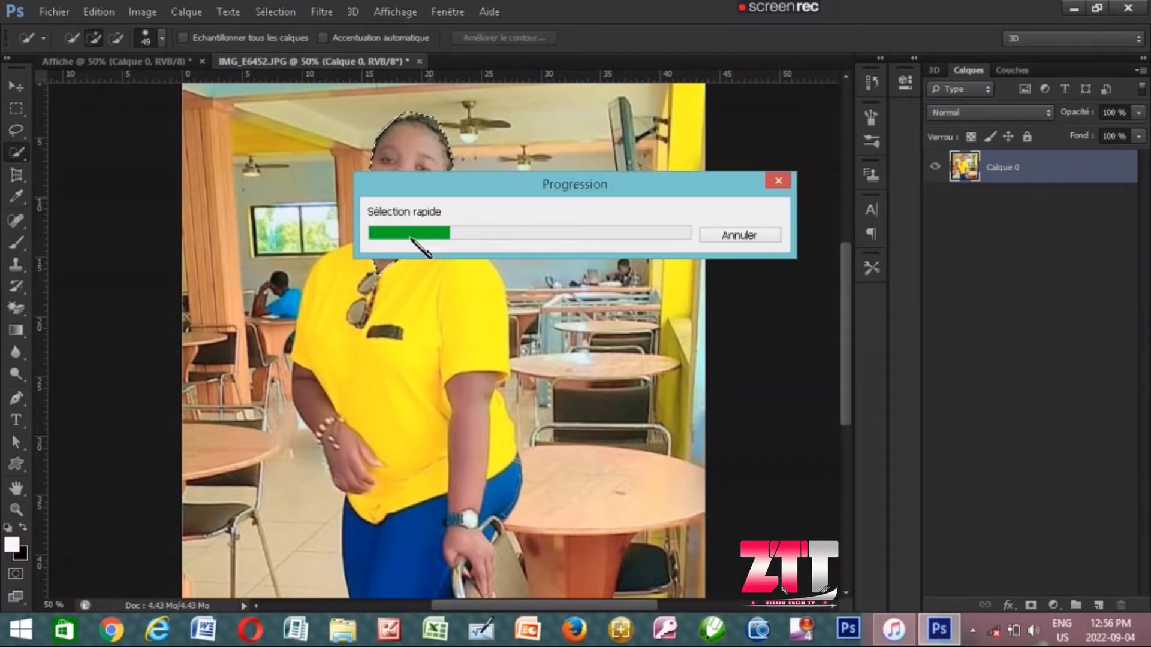
mouse_move(415, 242)
mouse_down()
mouse_move(483, 302)
mouse_move(330, 409)
mouse_up()
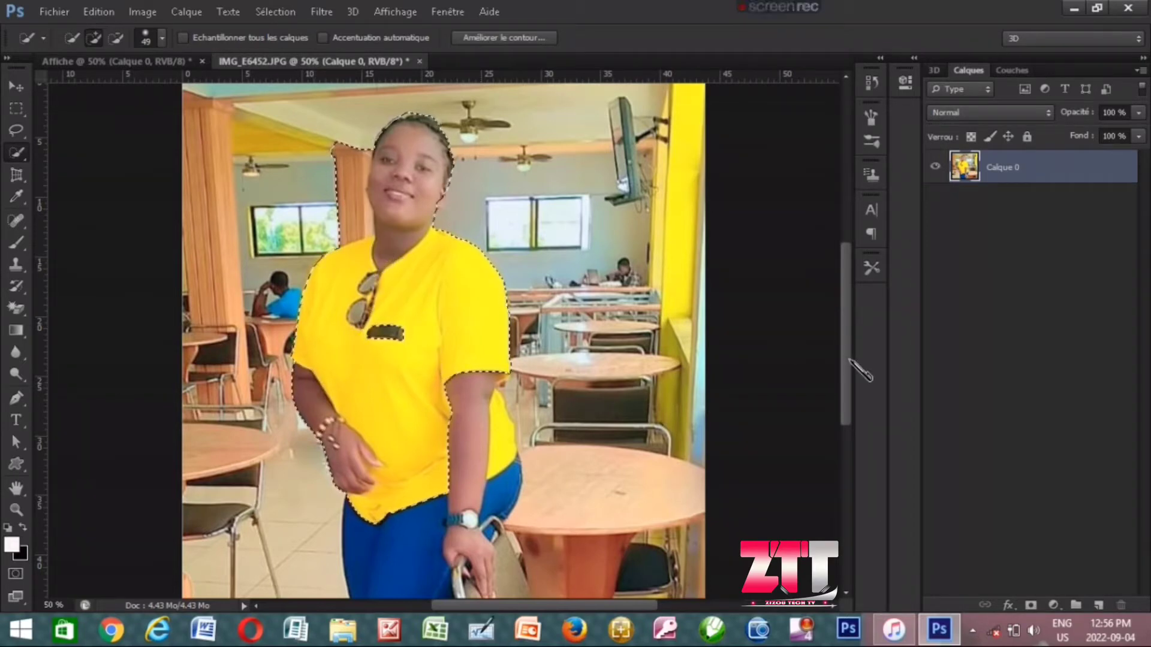
- Extend the selection over her lower shirt and arm, then subtract the pillar beside her head
scroll(442, 290, down, 3)
mouse_move(442, 290)
mouse_down()
mouse_move(488, 350)
mouse_move(501, 402)
mouse_move(488, 508)
mouse_move(494, 488)
mouse_up()
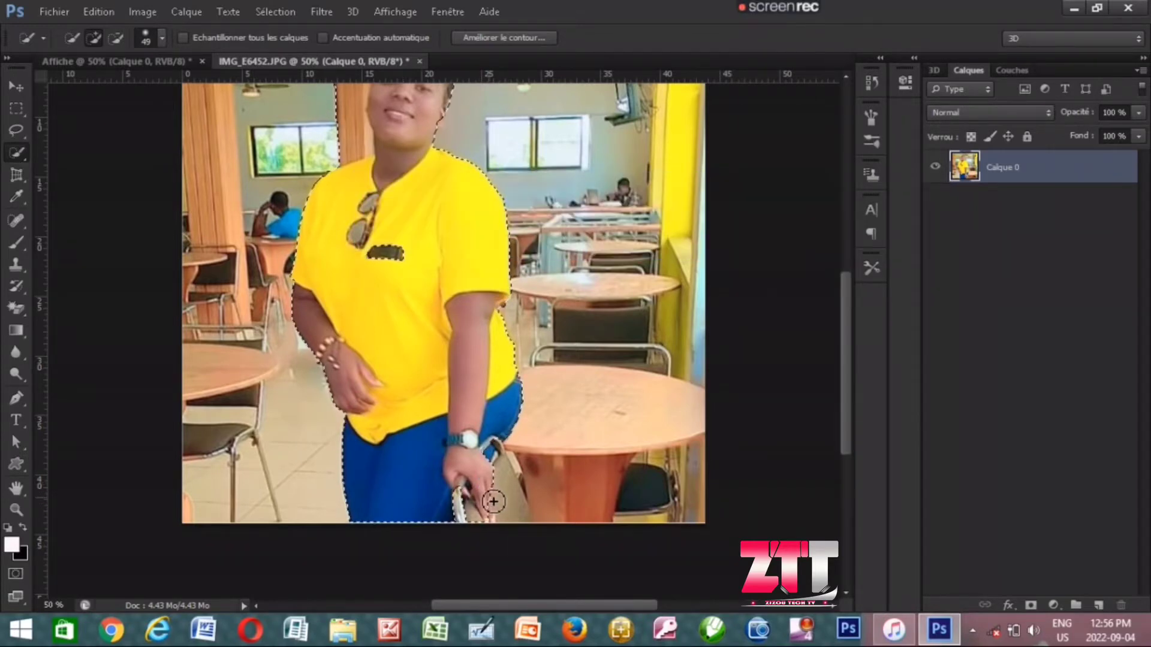
scroll(493, 488, up, 5)
click(116, 37)
drag(346, 191, 351, 267)
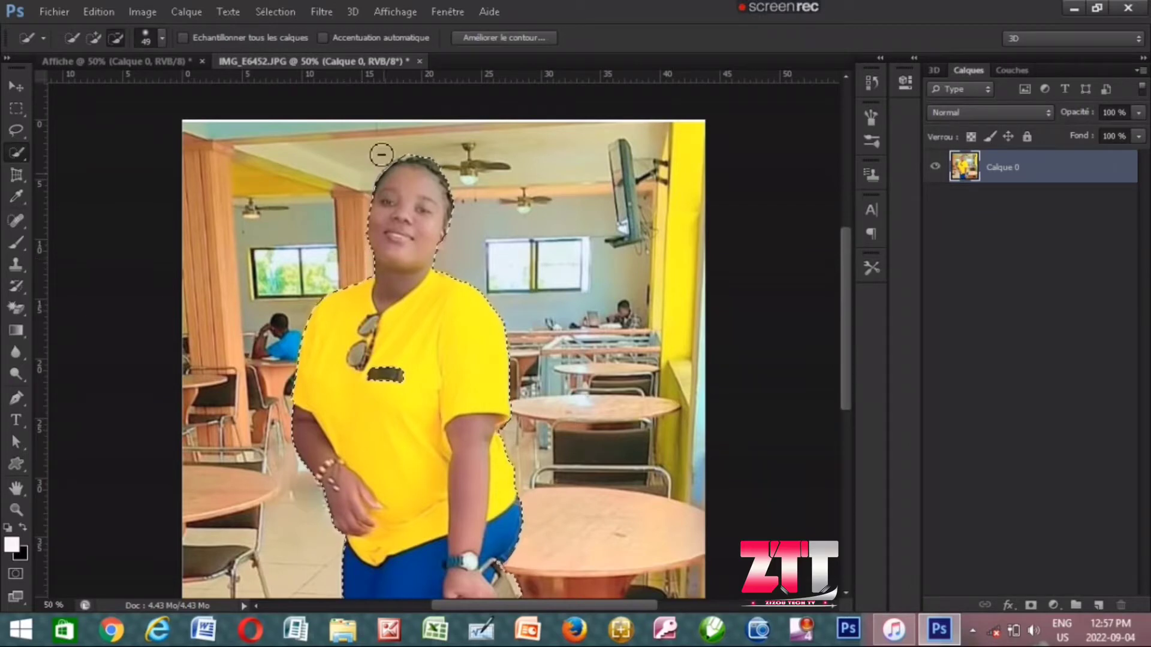
- Zoom in on the woman and reduce the selection brush to 29 px
key(ctrl+d)
key(ctrl+plus)
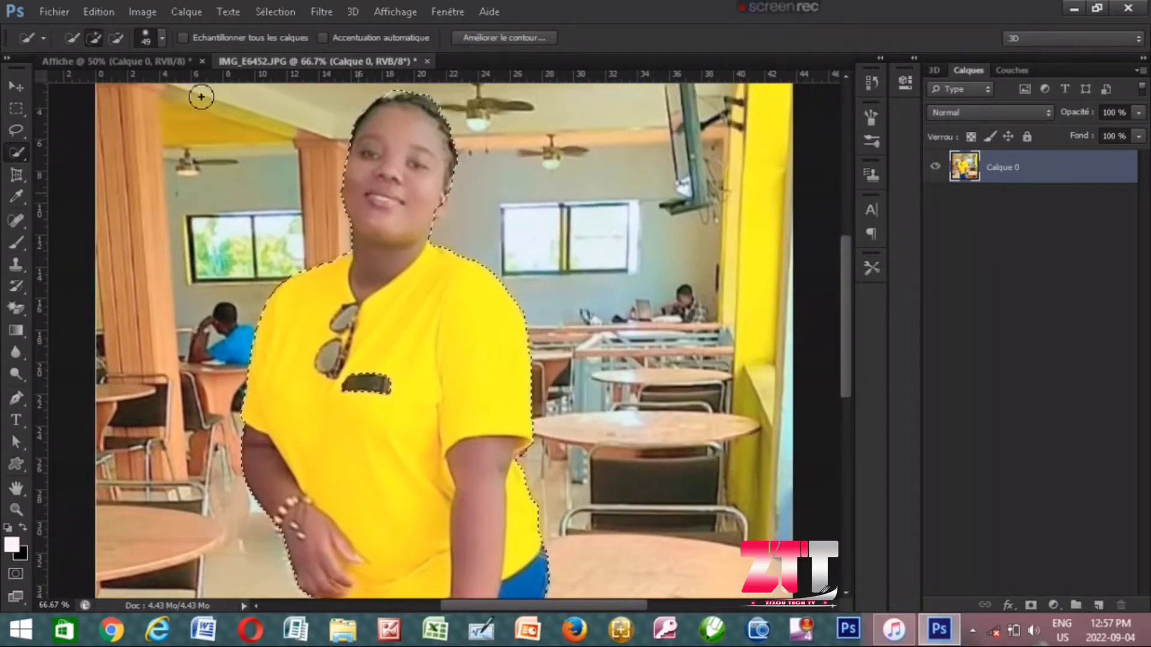
right_click(360, 195)
text(29)
click(437, 206)
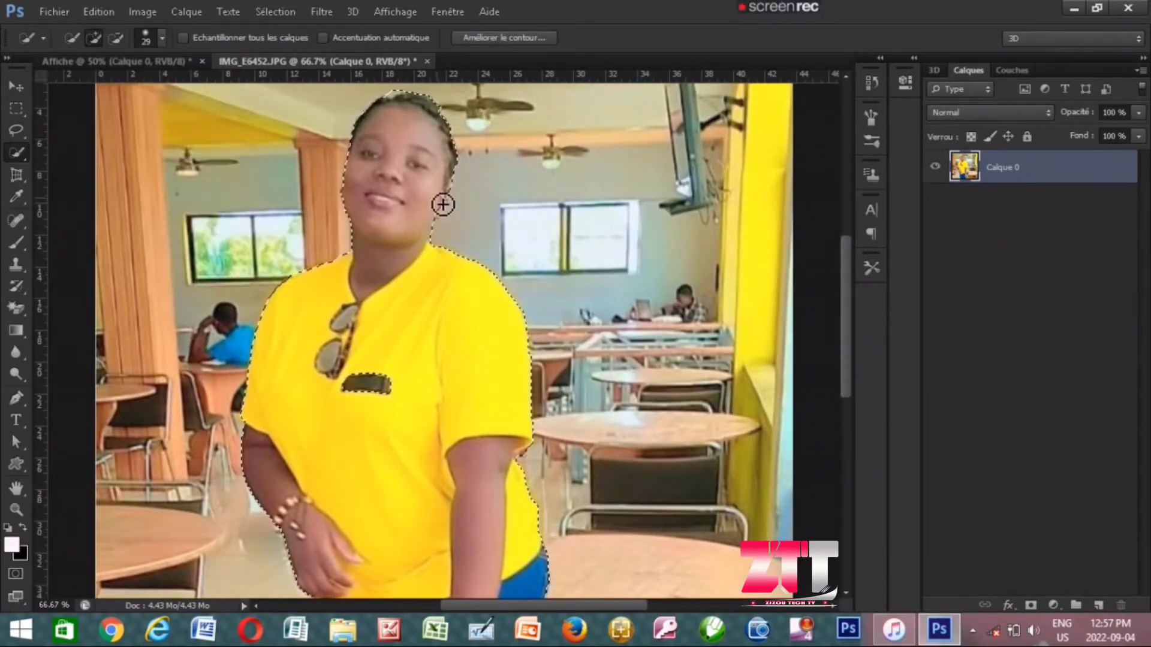
- Zoom to 100% and subtract the bag from the selection
click(116, 37)
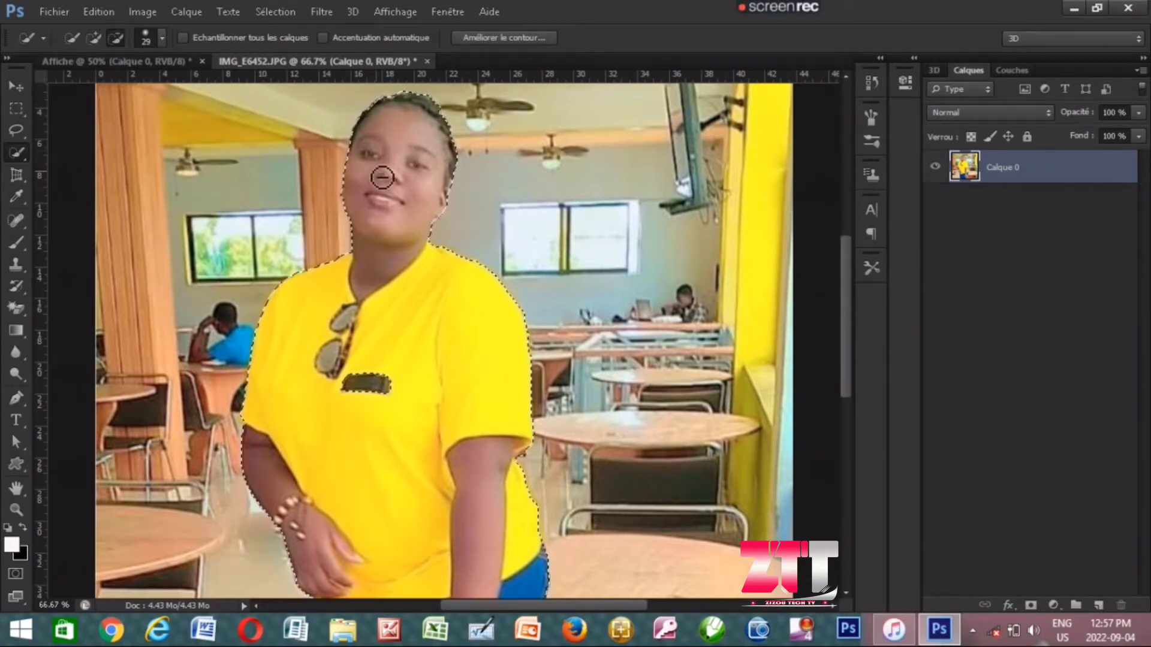
key(ctrl+plus)
scroll(272, 143, up, 3)
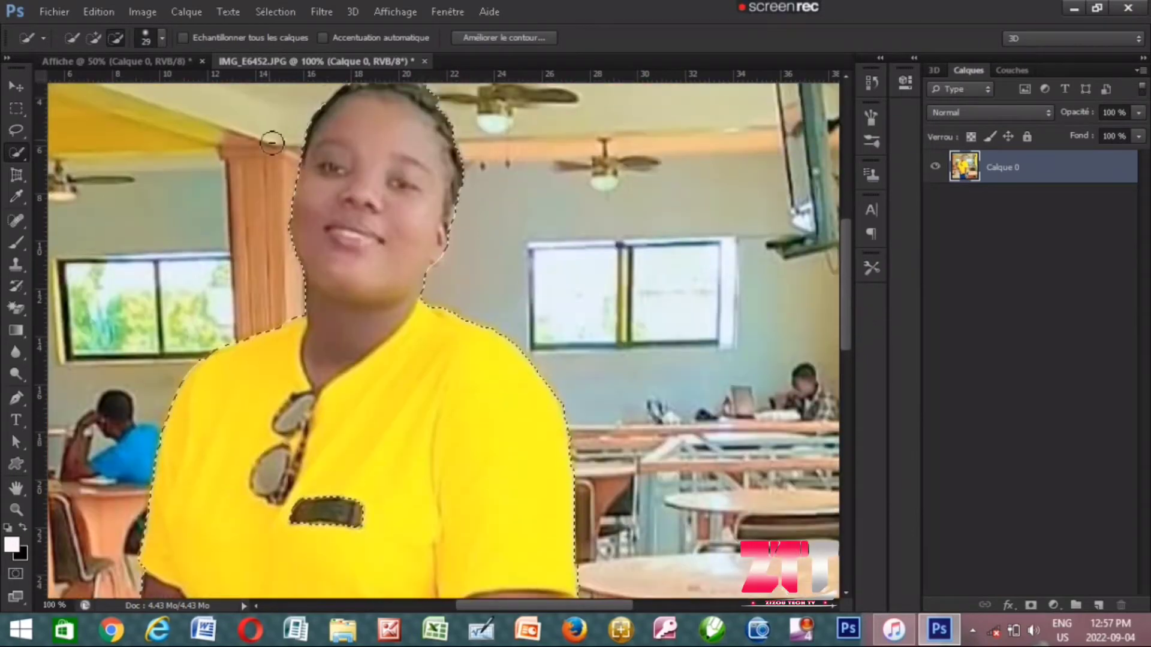
key(shift)
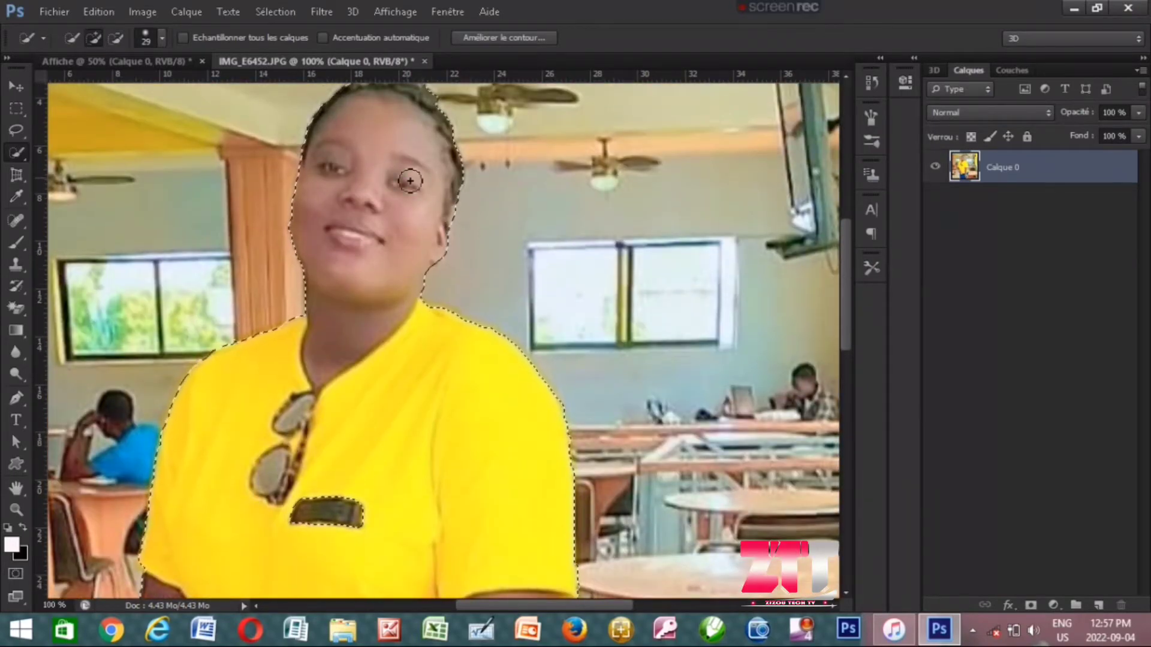
click(115, 38)
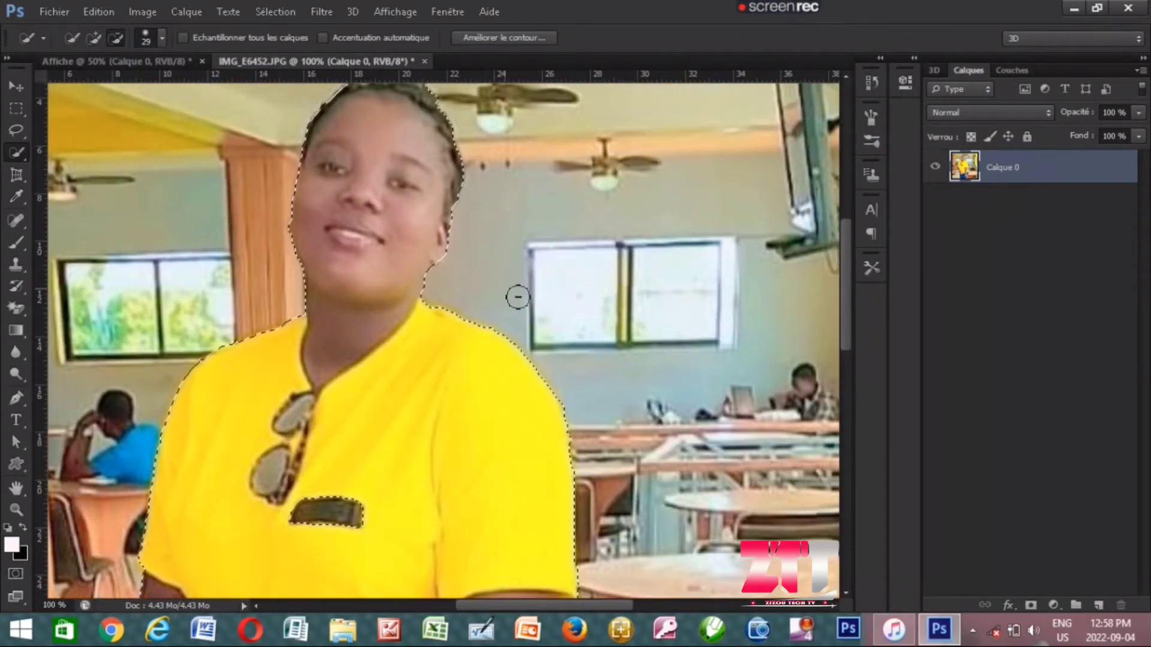
scroll(862, 367, down, 5)
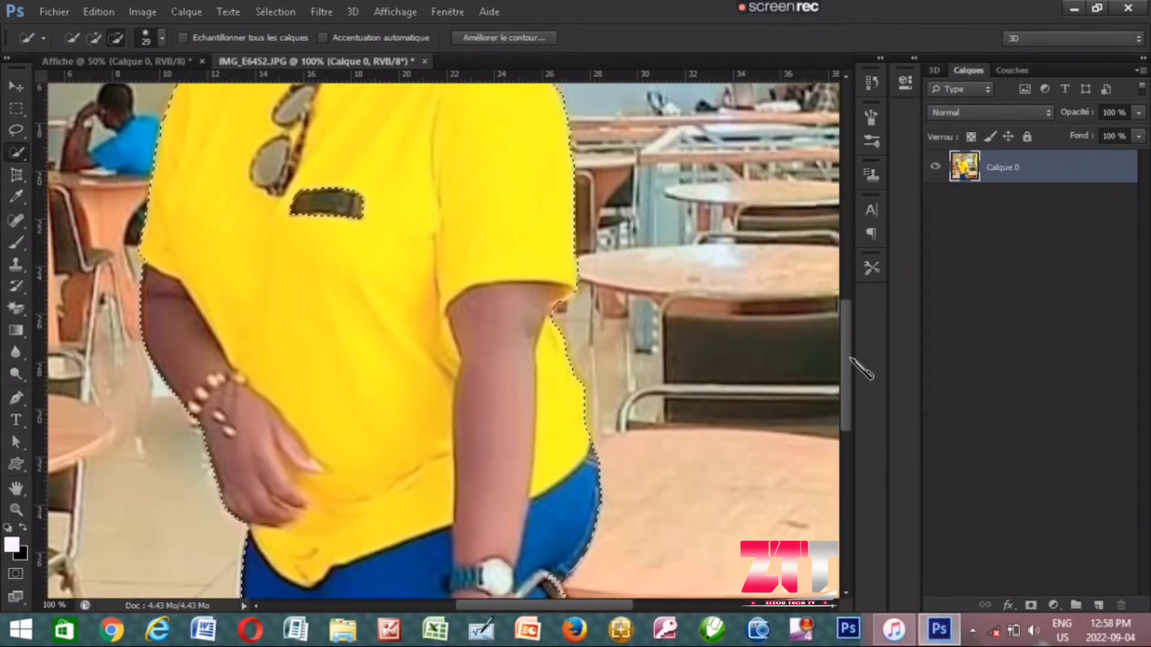
scroll(862, 367, down, 5)
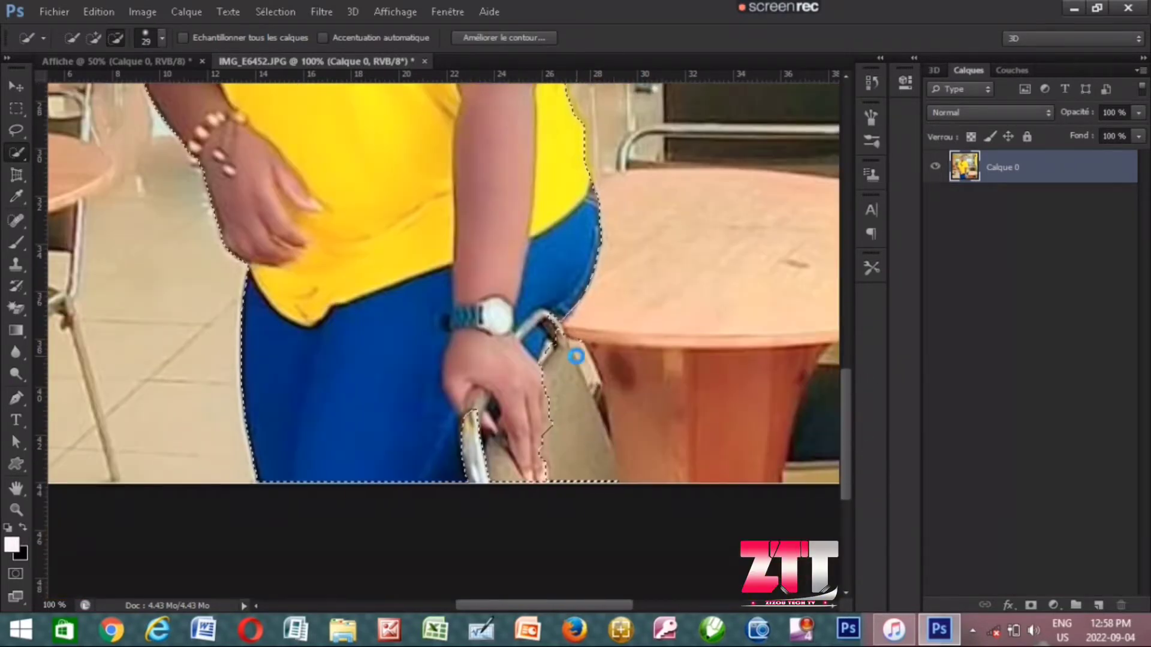
click(576, 356)
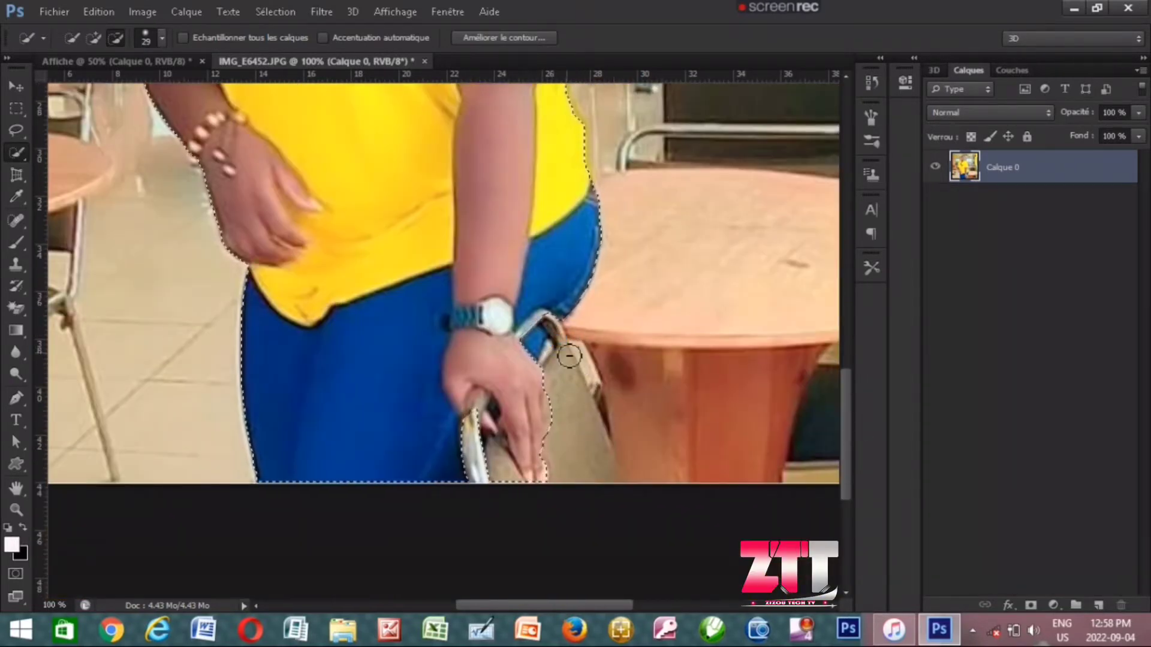
- Re-add the area around her hand, remove the bag handle, and zoom out to the whole photo
click(94, 37)
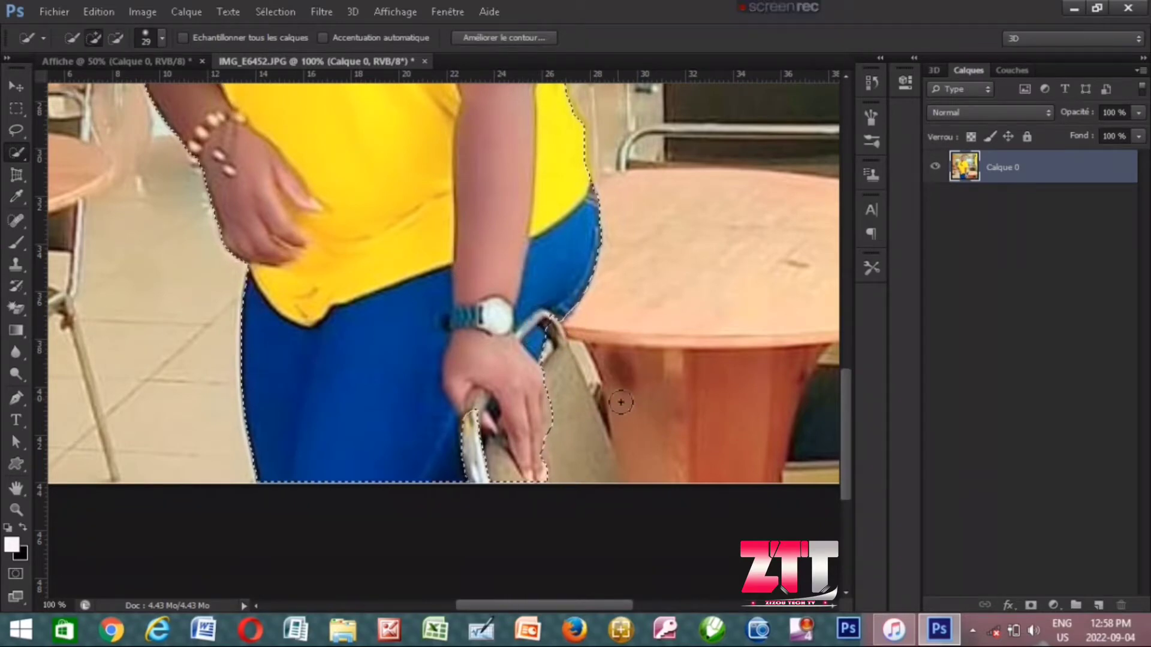
click(505, 471)
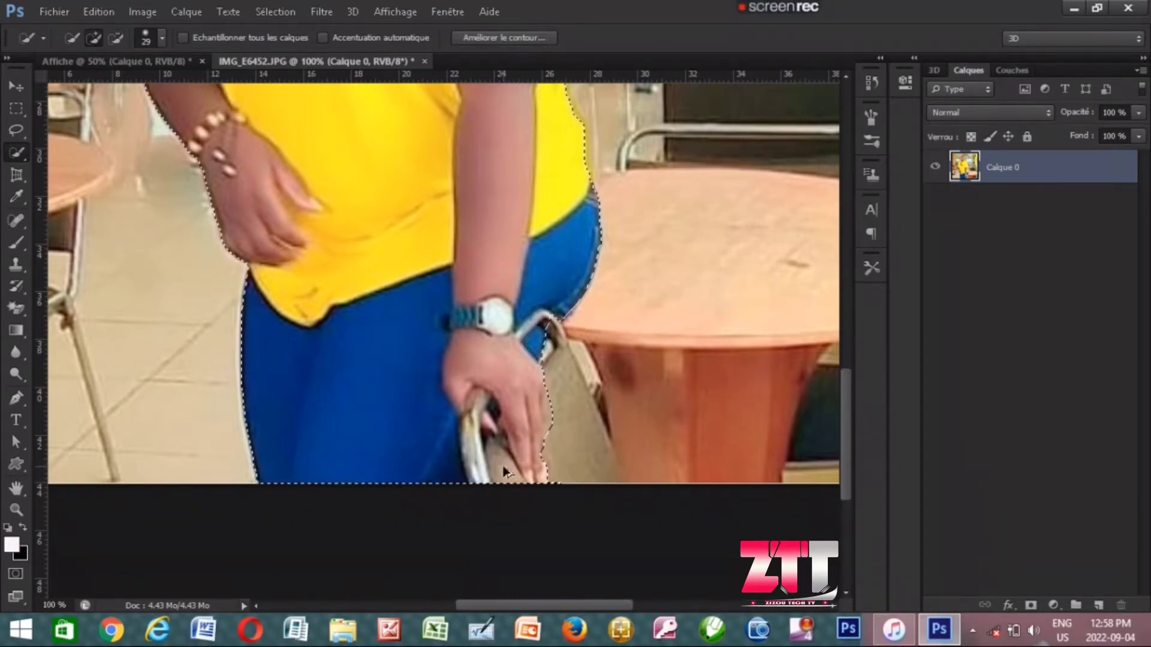
click(116, 37)
click(500, 451)
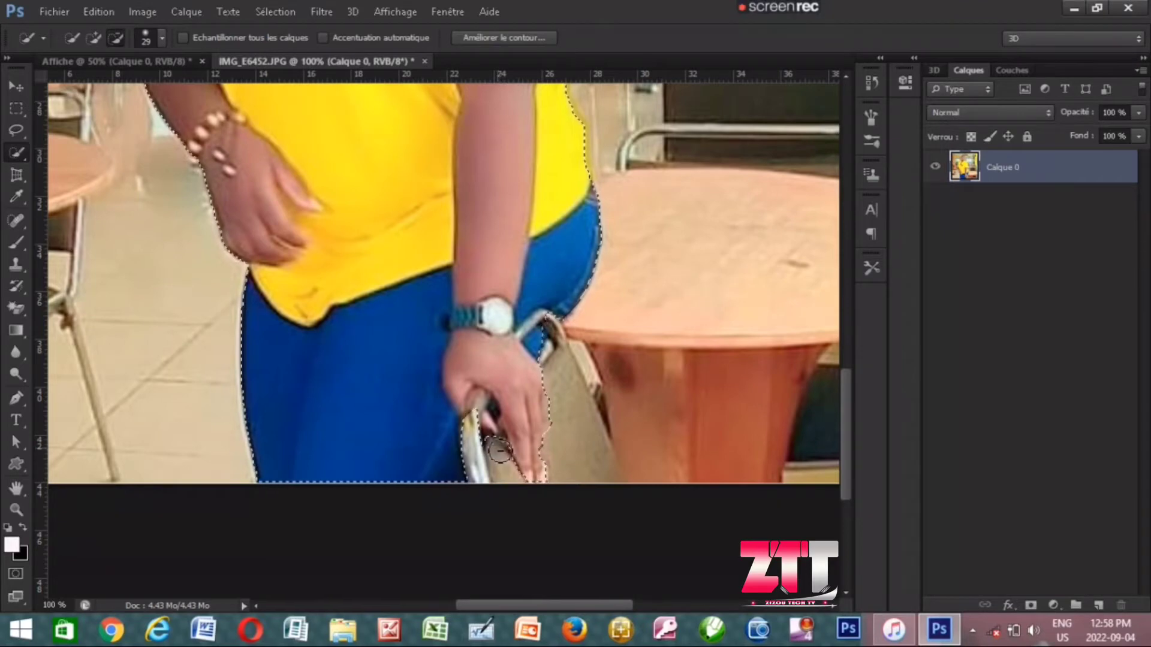
scroll(845, 390, up, 5)
key(v)
key(ctrl+minus)
key(ctrl+minus)
key(ctrl+minus)
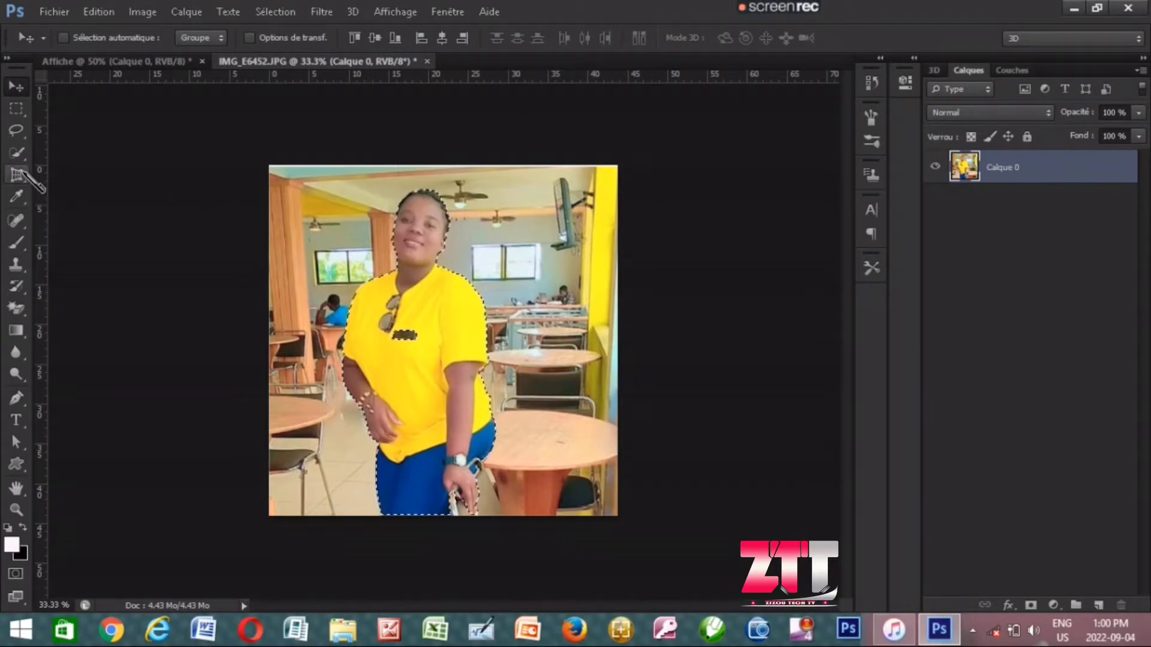
- Fill selection gaps at her sunglasses and shirt pocket using Quick Selection's subtract and add modes
click(17, 153)
click(69, 151)
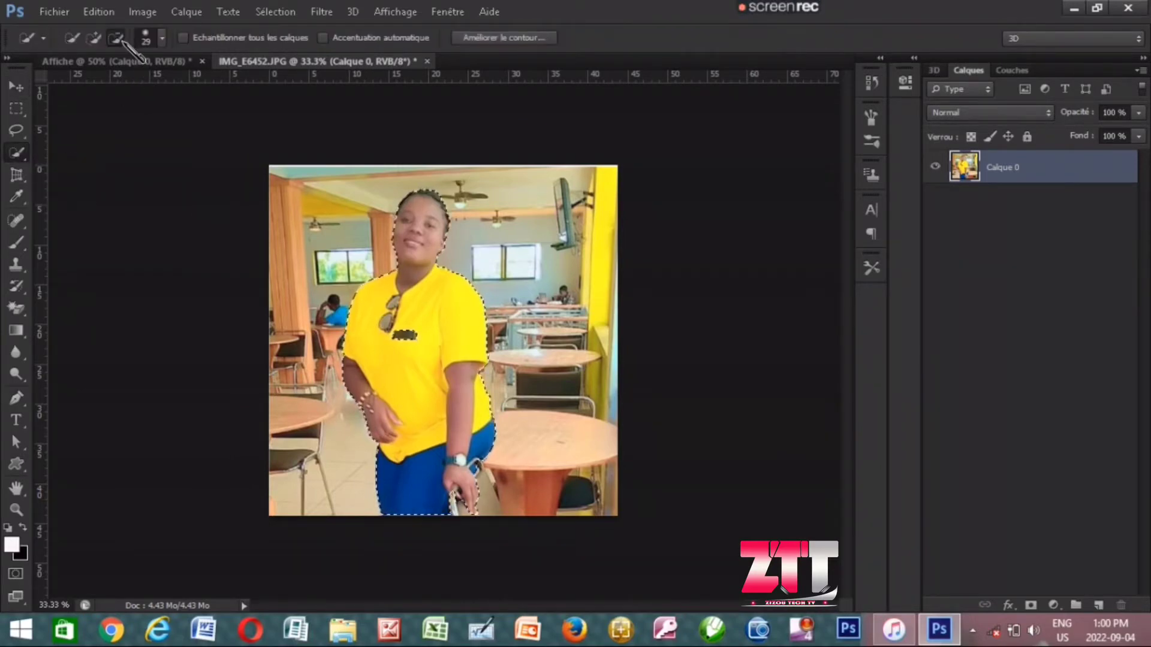
click(117, 38)
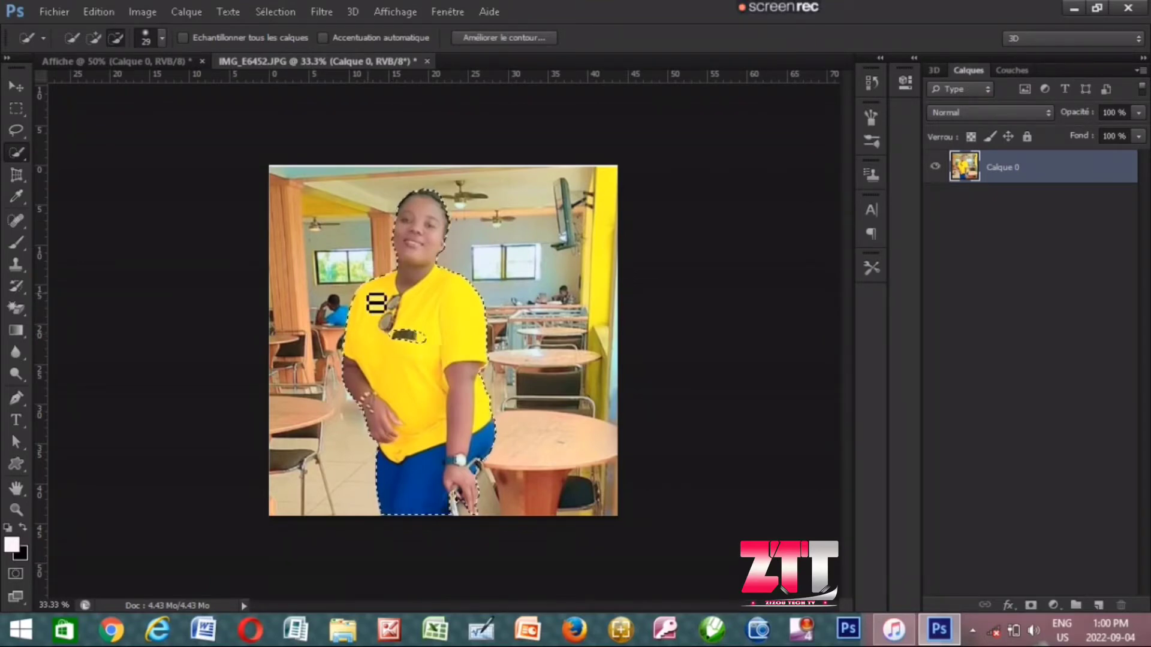
click(94, 38)
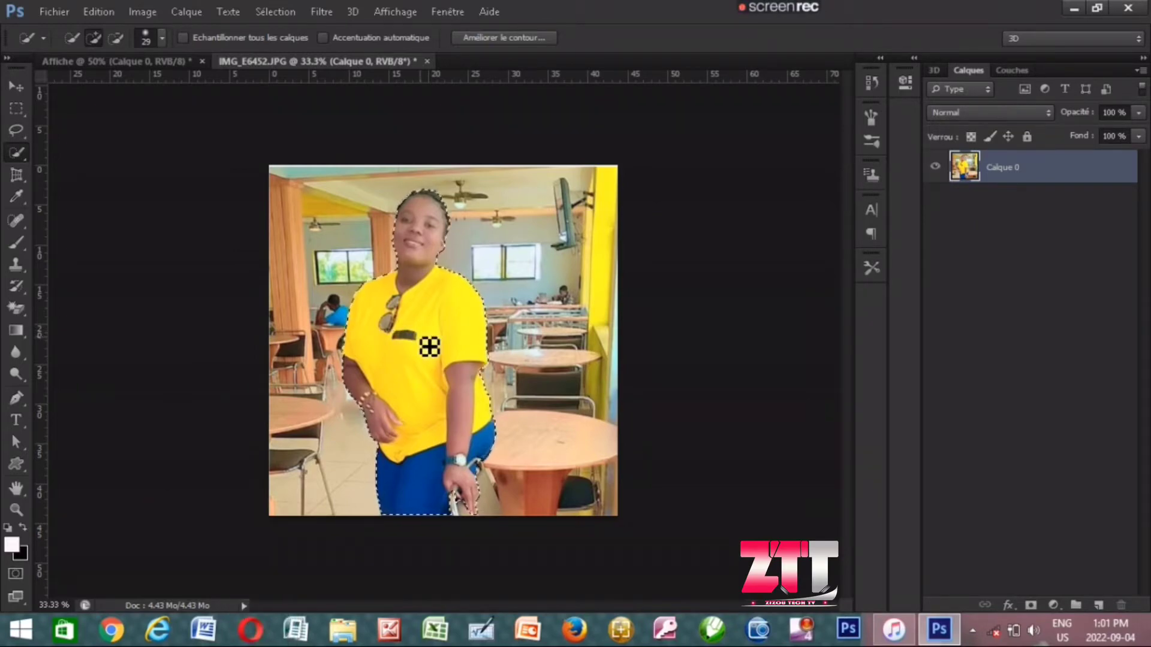
click(16, 87)
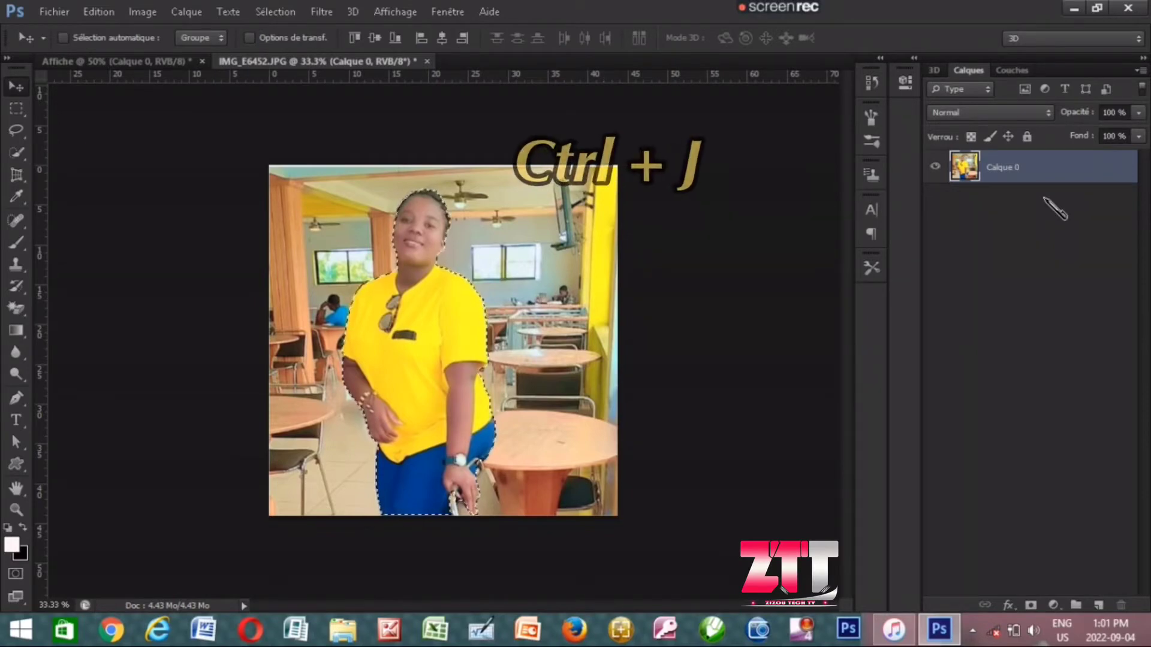
- Copy the woman to Calque 1, delete Calque 0, and drag her onto the Affiche poster
key(ctrl+j)
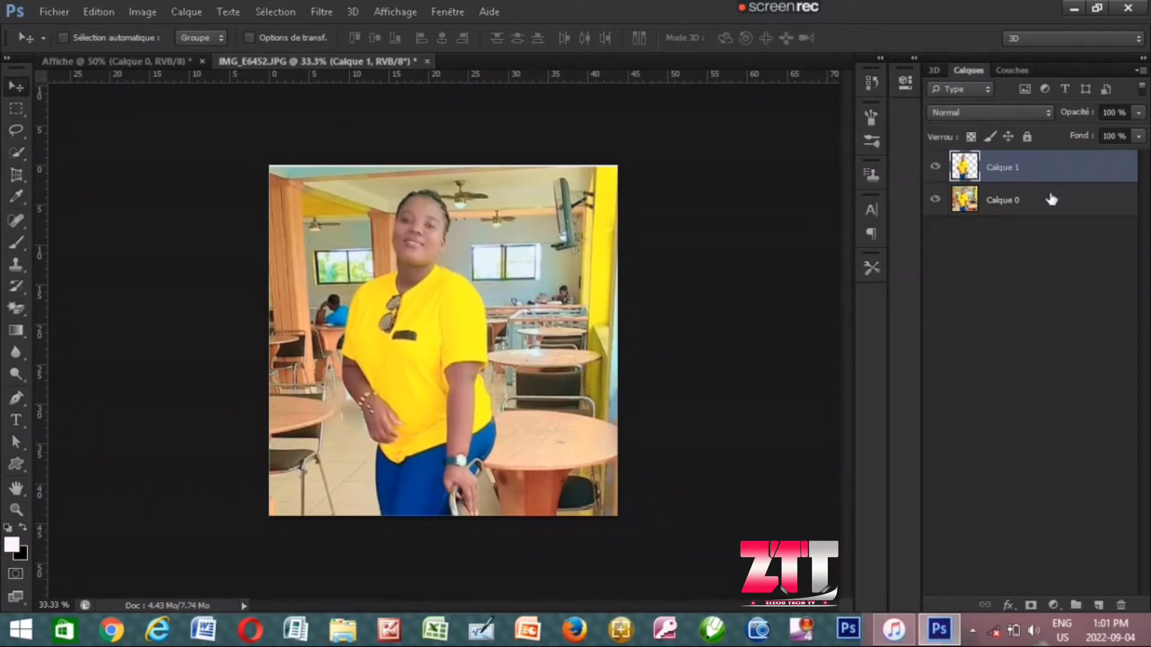
drag(1051, 199, 1121, 605)
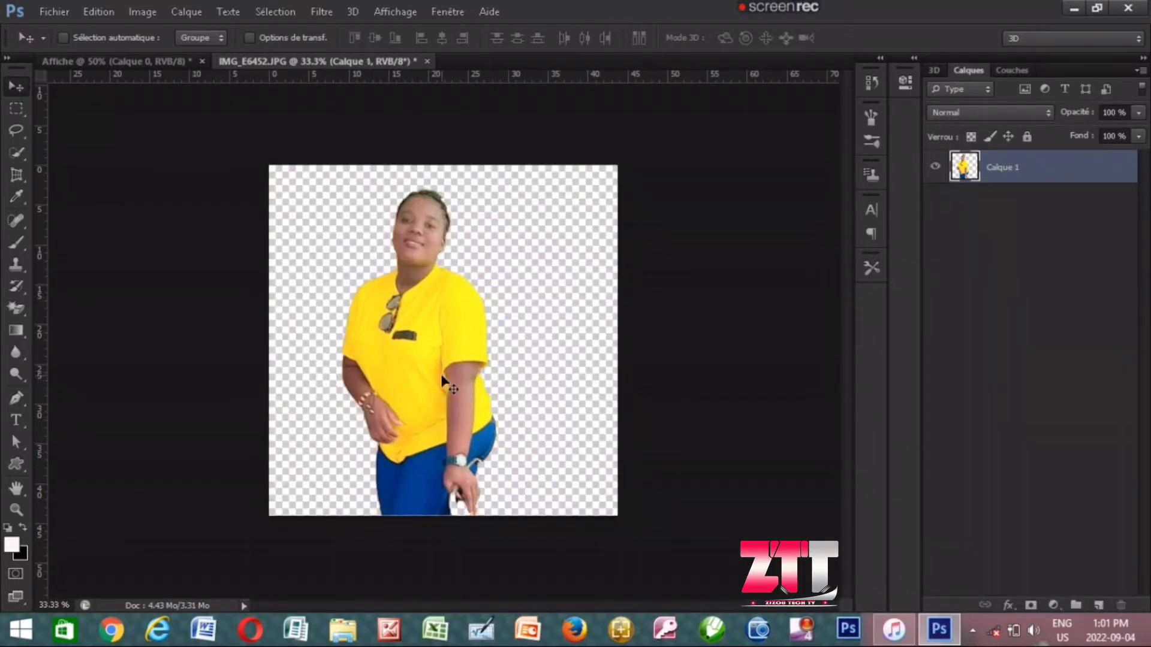
mouse_move(443, 384)
mouse_down()
mouse_move(120, 70)
mouse_move(449, 331)
mouse_move(444, 354)
mouse_up()
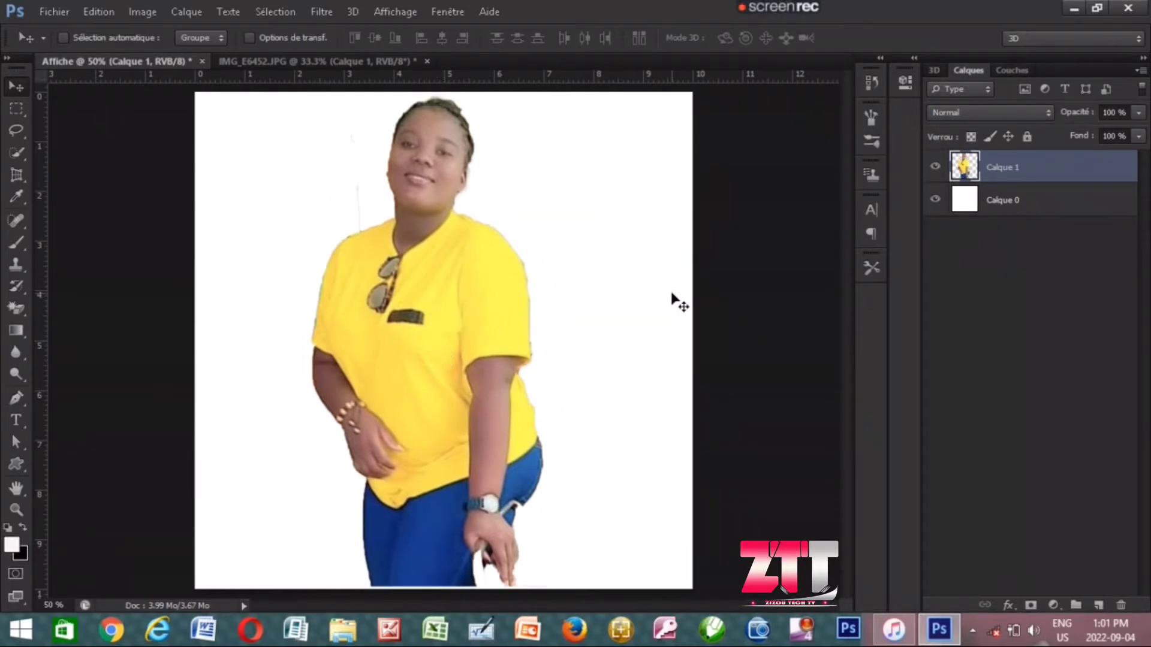
mouse_move(495, 301)
mouse_down()
mouse_move(496, 329)
mouse_move(493, 308)
mouse_up()
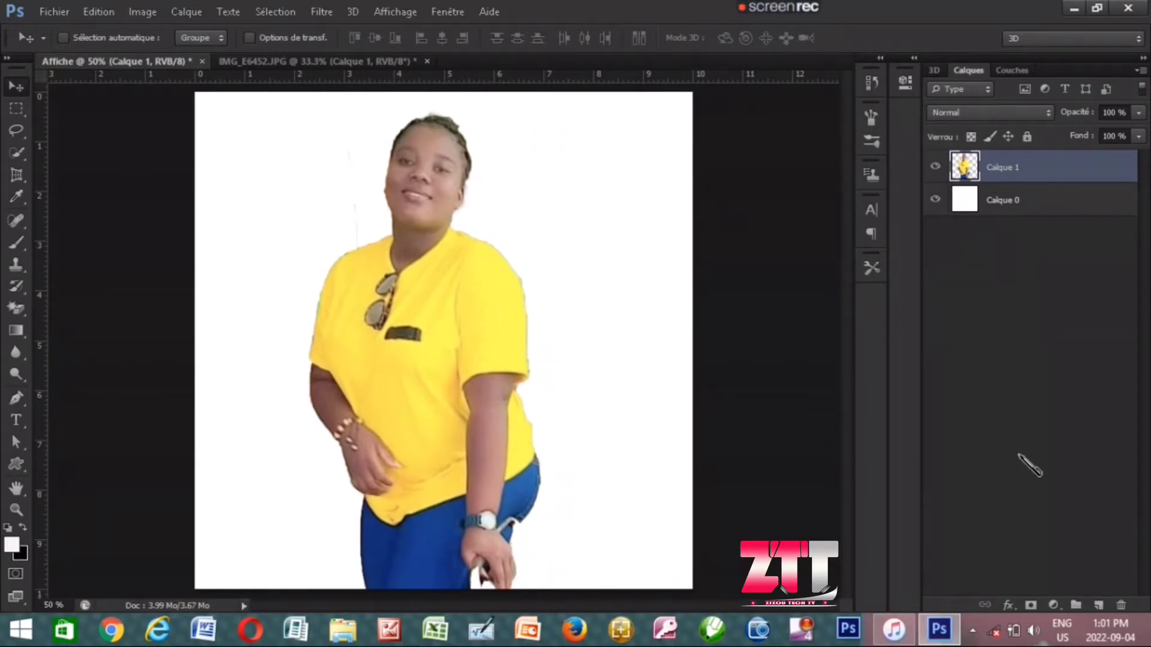
- Add a layer mask to the woman's layer and set up a soft round 54 px brush
click(1030, 605)
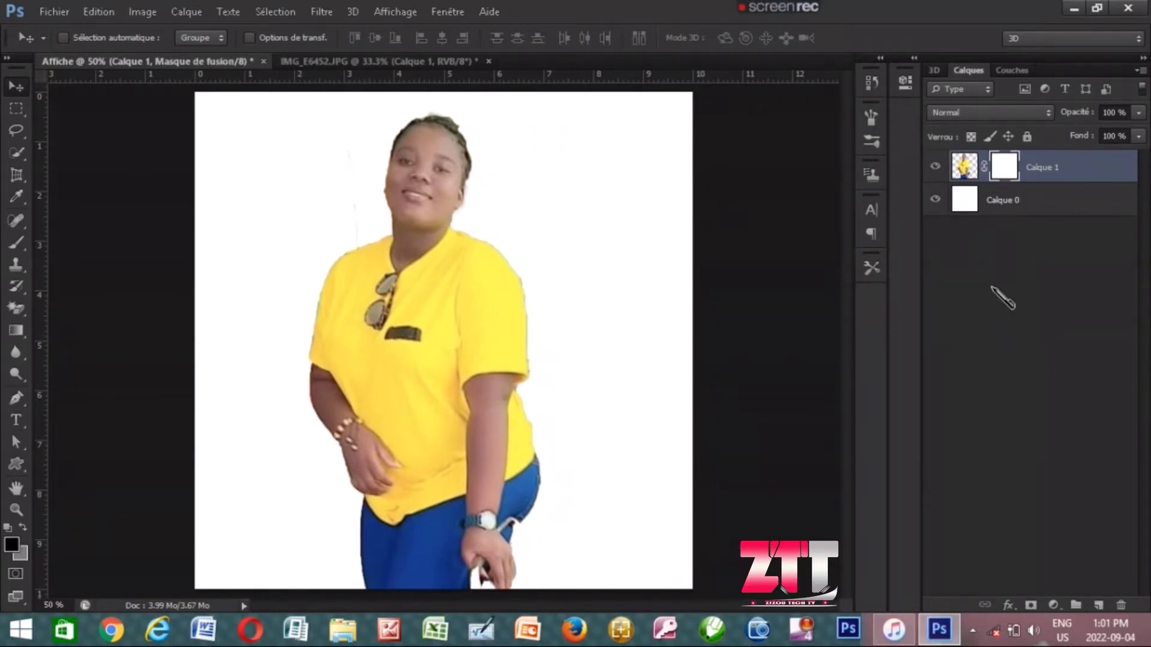
key(b)
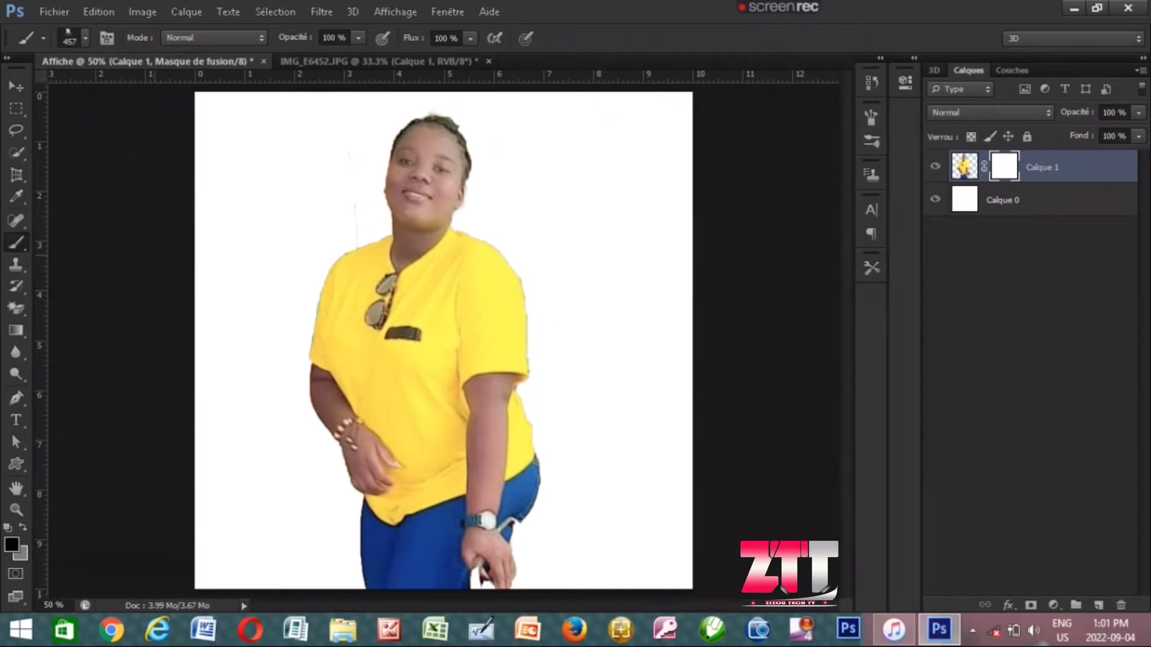
click(86, 38)
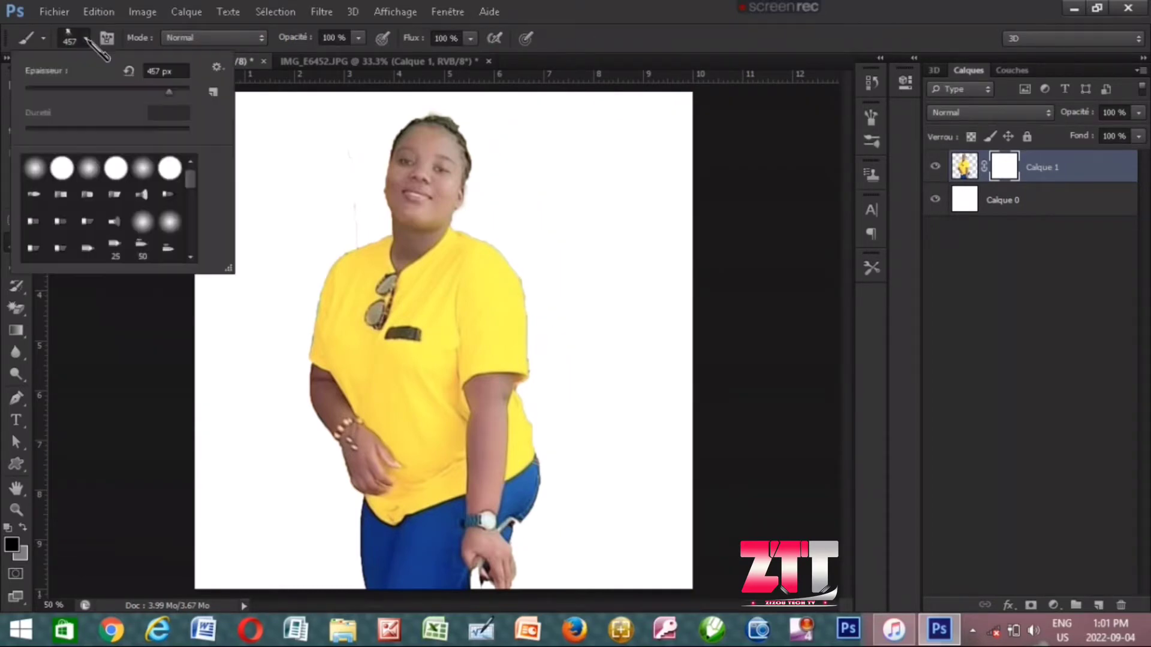
click(35, 171)
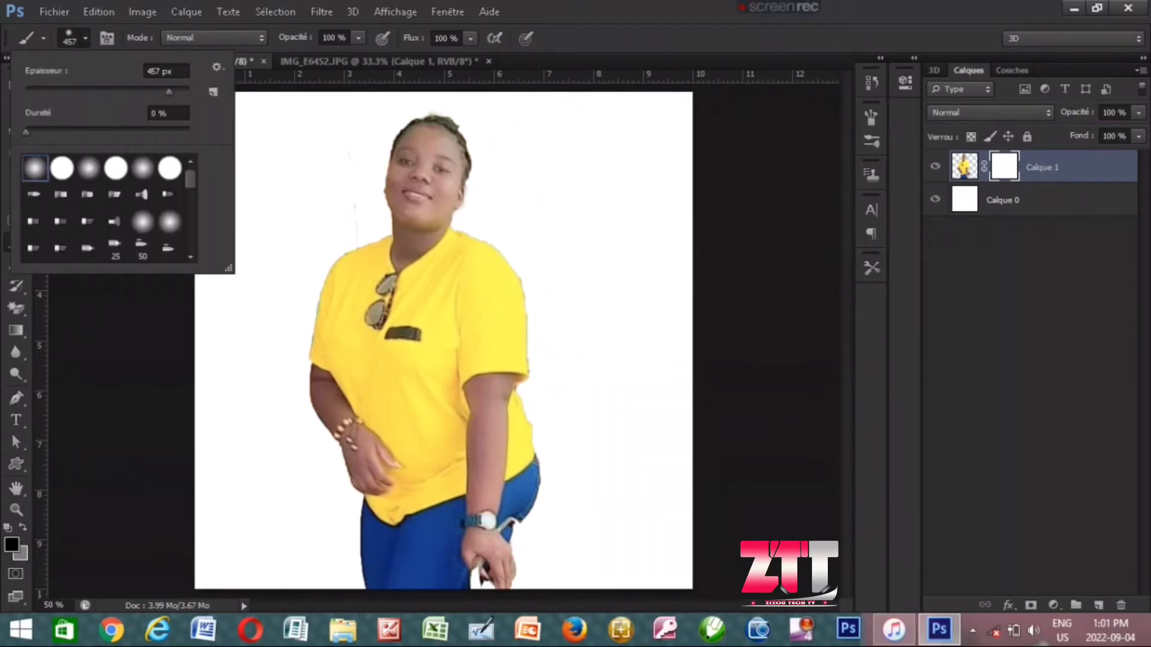
drag(169, 91, 68, 92)
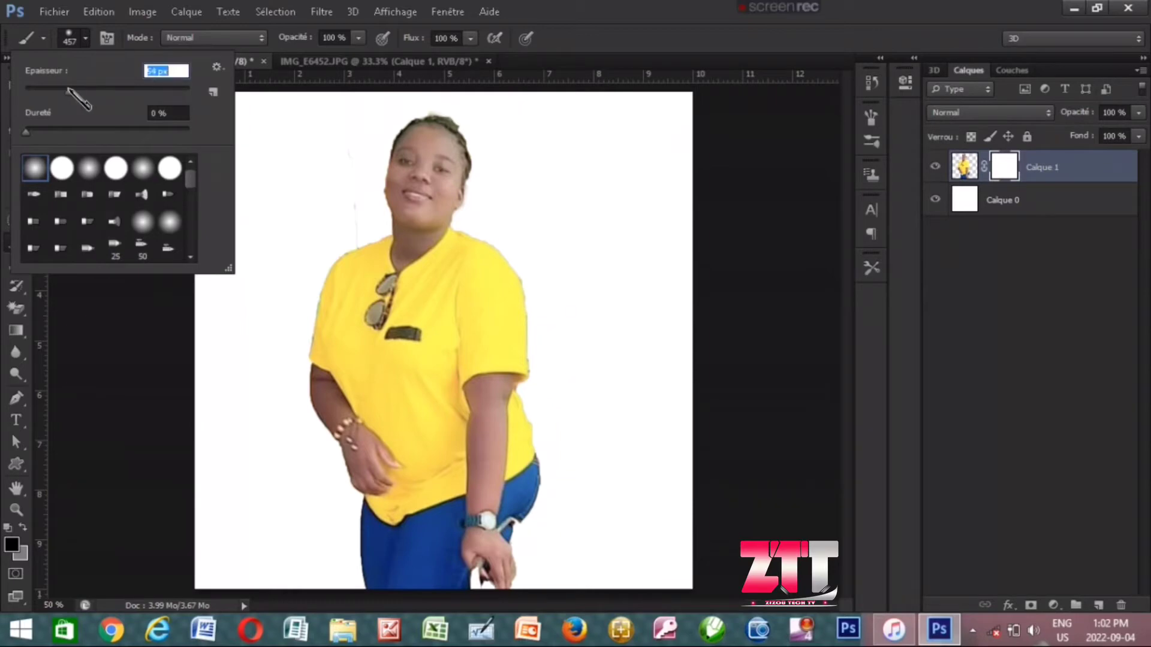
key(Return)
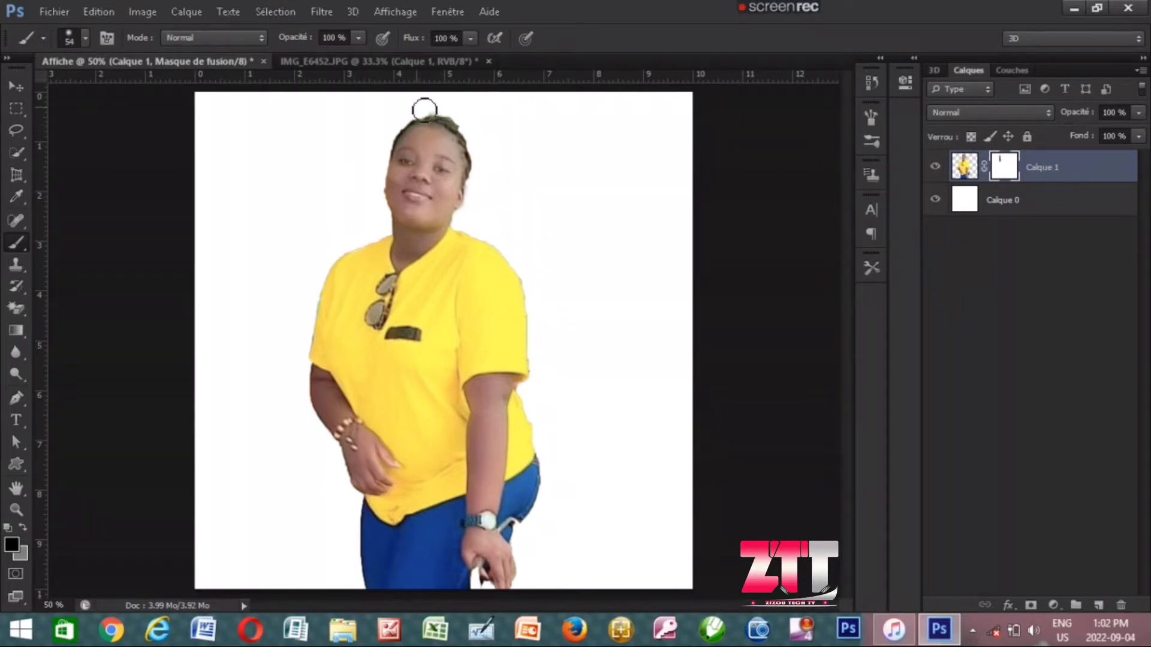
- Paint black on the mask to hide background fringes along her hair and shoulders
drag(419, 109, 437, 107)
mouse_move(489, 195)
mouse_down()
mouse_move(497, 241)
mouse_move(536, 294)
mouse_up()
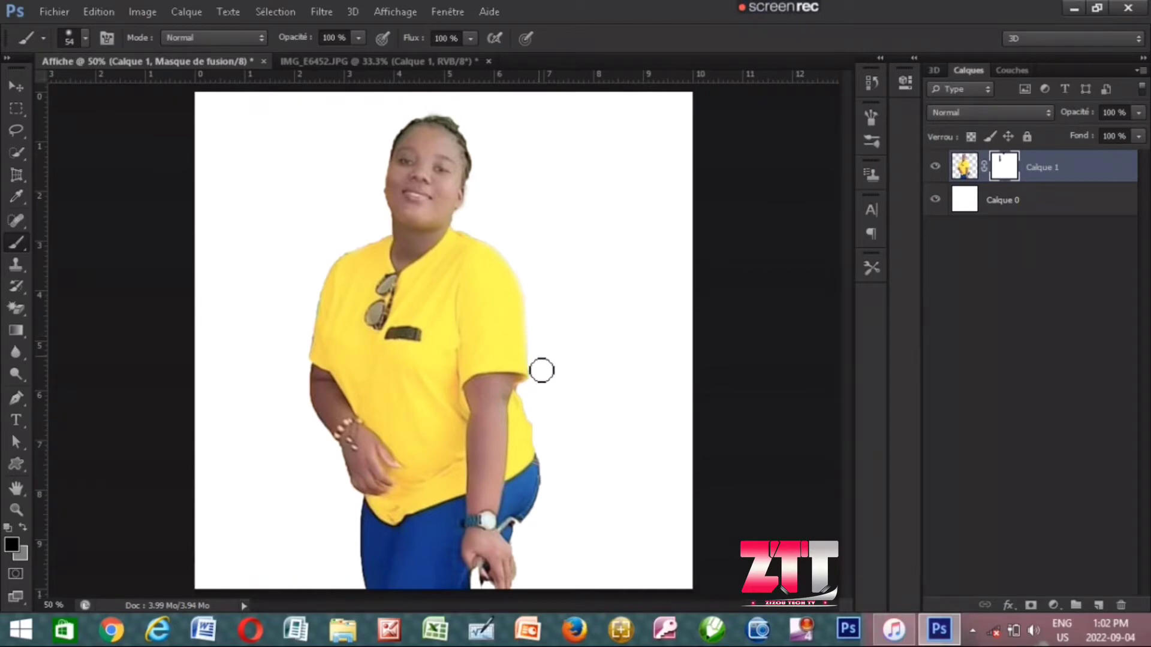
drag(541, 369, 542, 365)
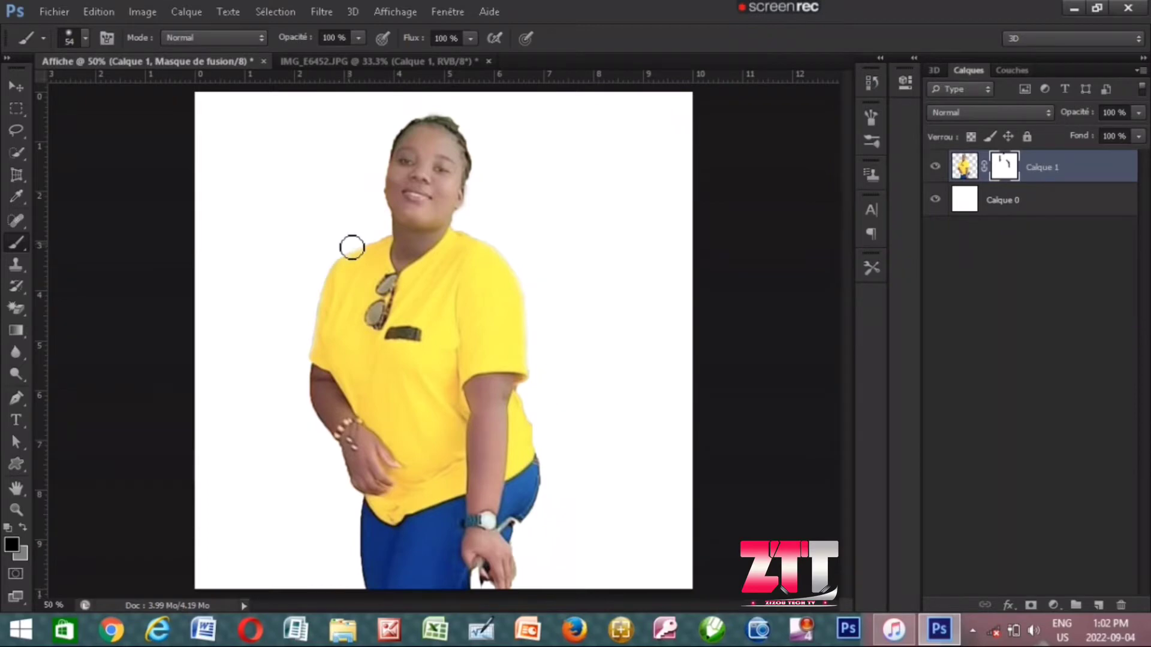
drag(364, 241, 329, 247)
mouse_move(482, 187)
mouse_down()
mouse_move(476, 196)
mouse_move(490, 178)
mouse_up()
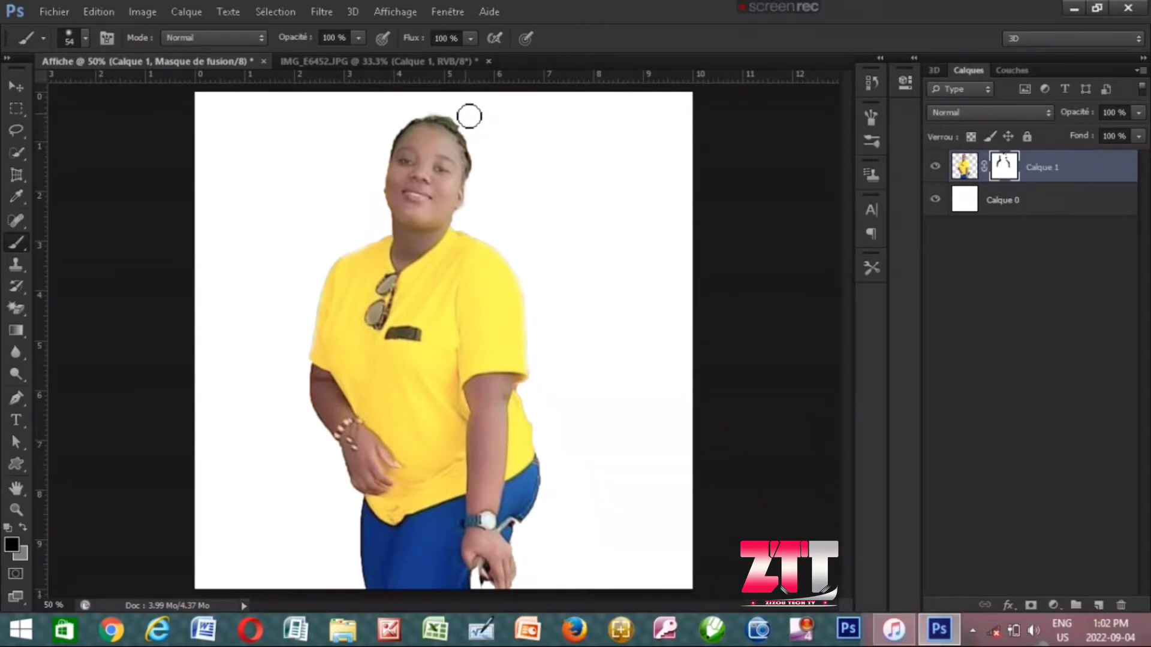
drag(433, 106, 424, 108)
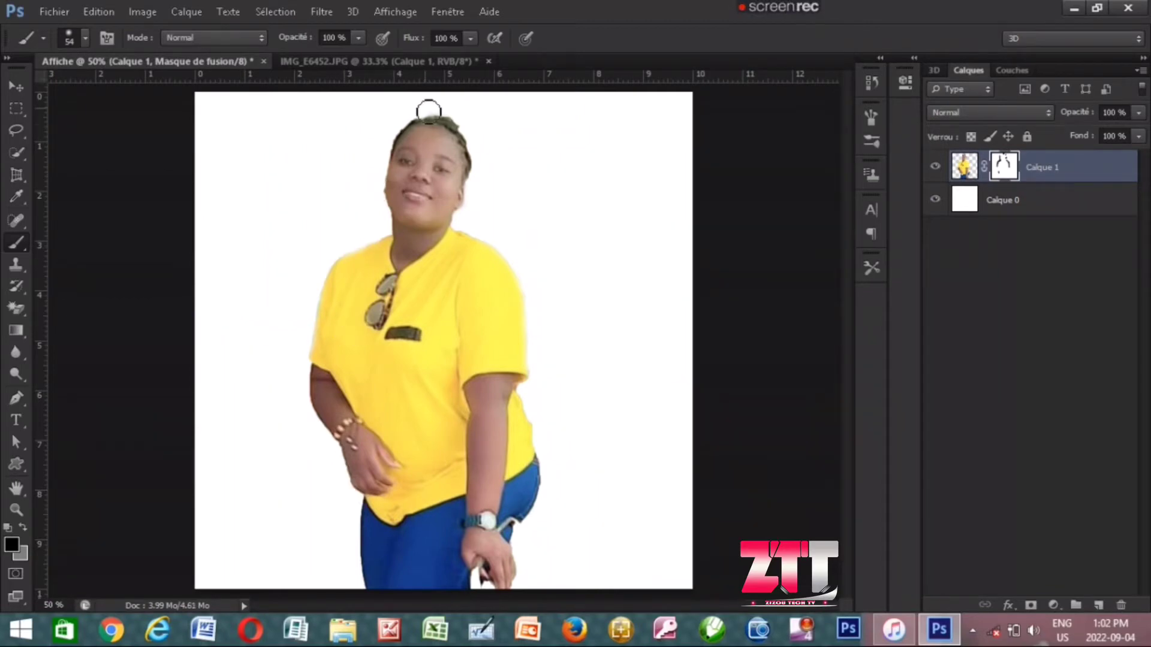
- Free-transform the woman down to about 64%, shift her slightly right, and apply
click(16, 87)
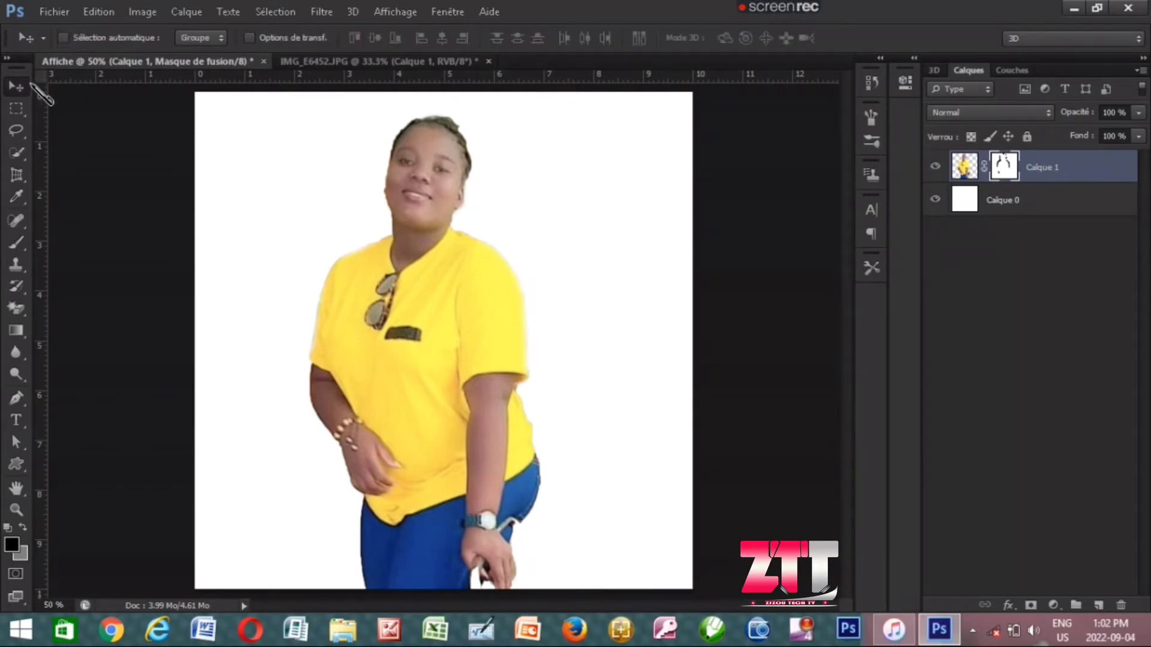
key(ctrl+t)
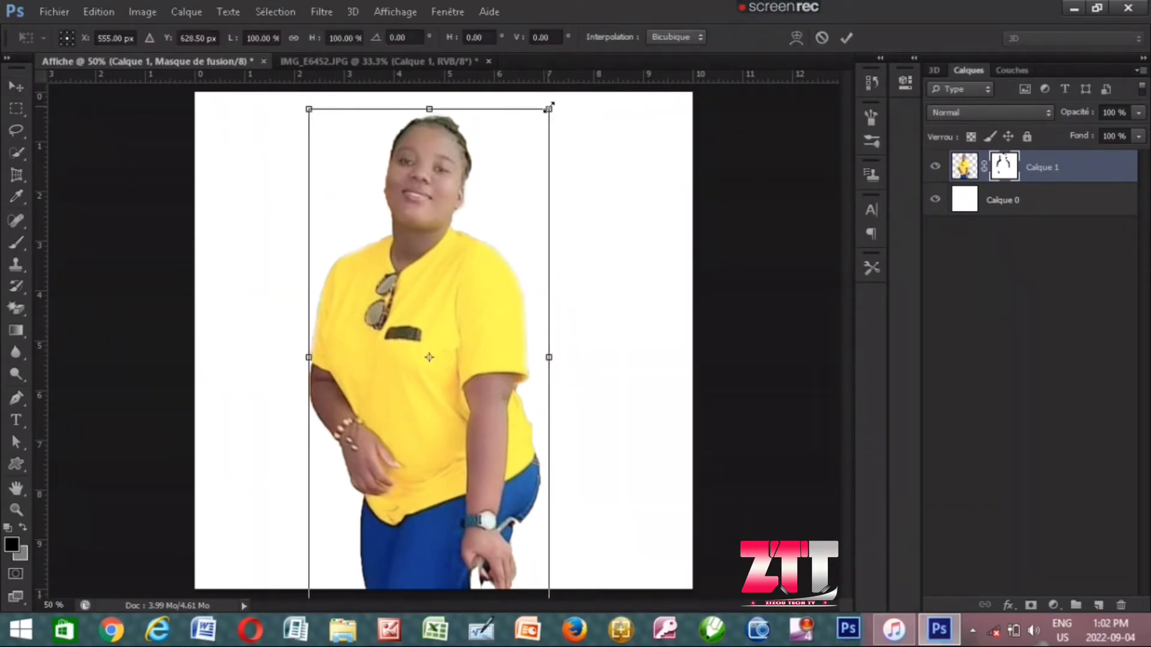
drag(549, 110, 494, 222)
drag(418, 381, 440, 304)
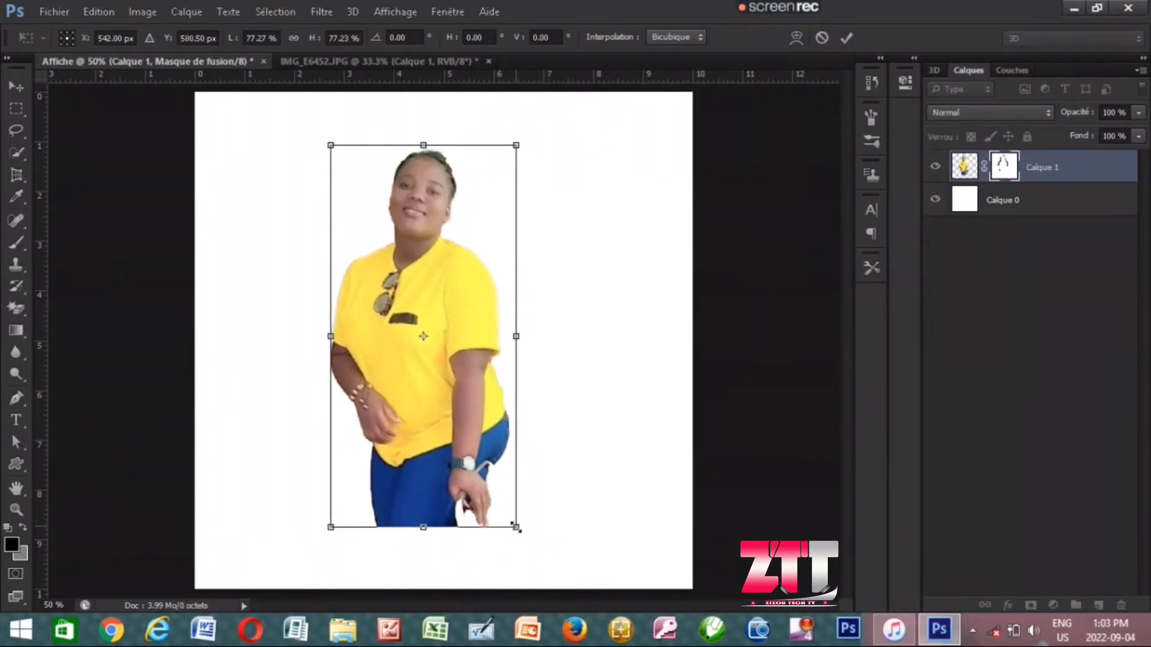
drag(517, 526, 485, 463)
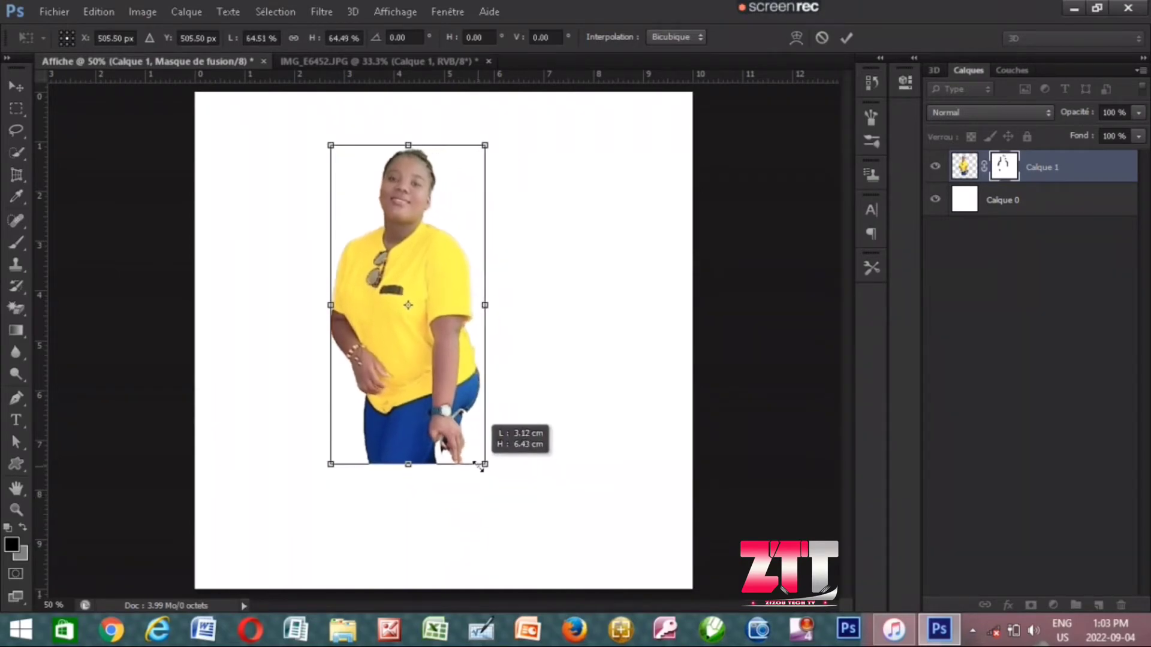
drag(413, 353, 434, 356)
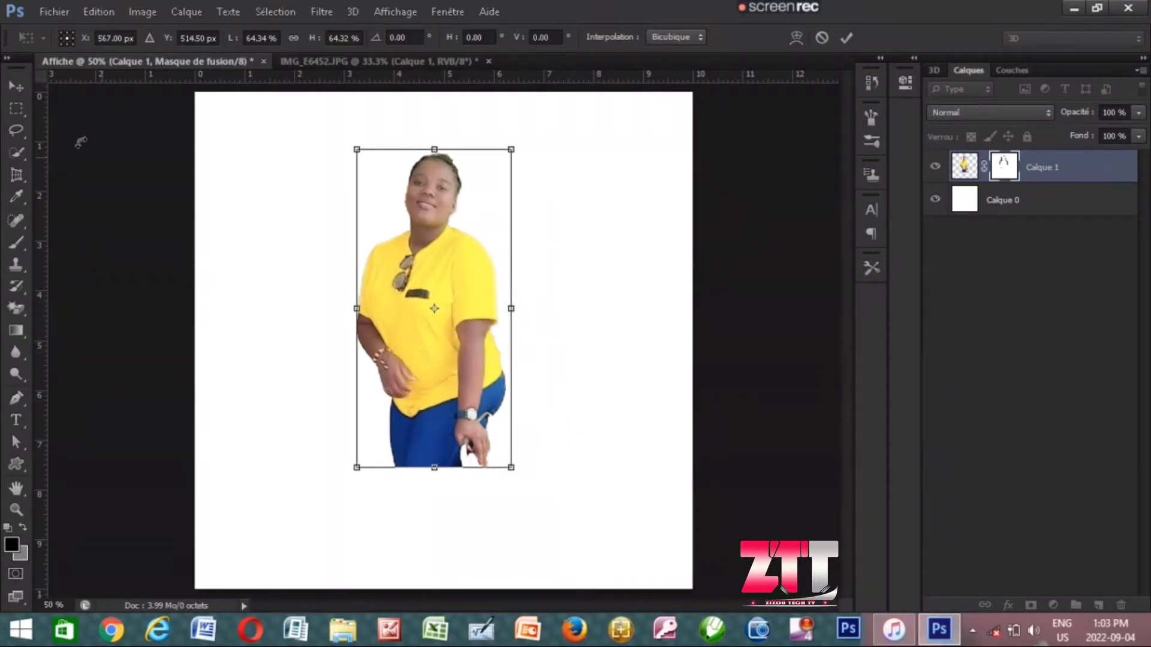
click(17, 85)
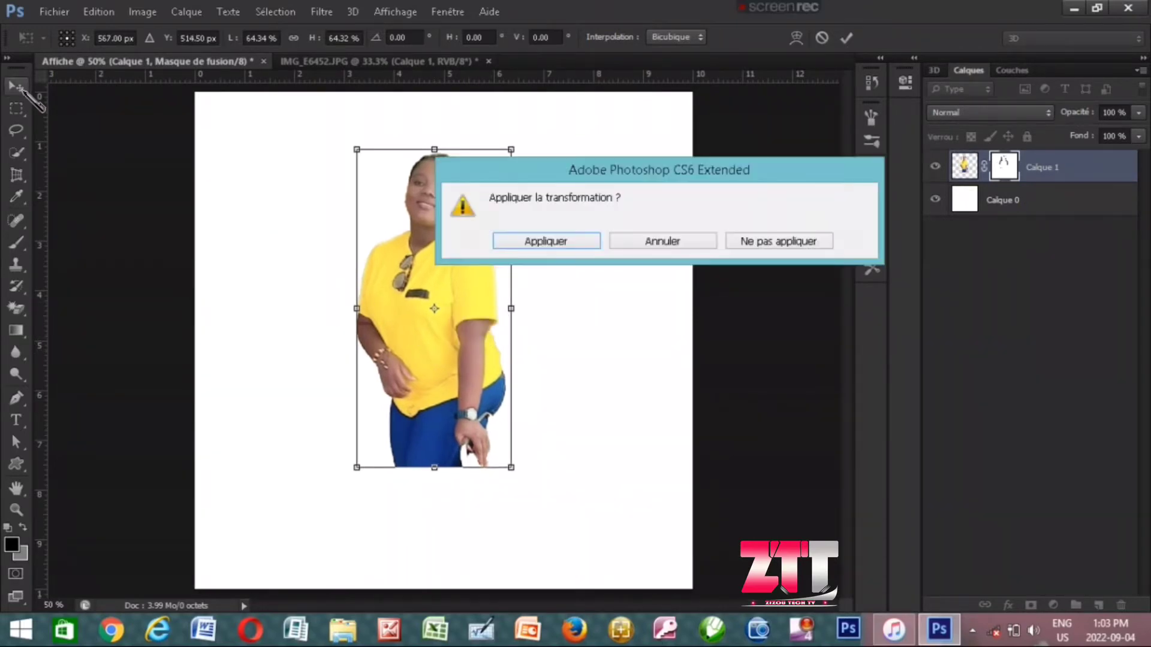
click(546, 241)
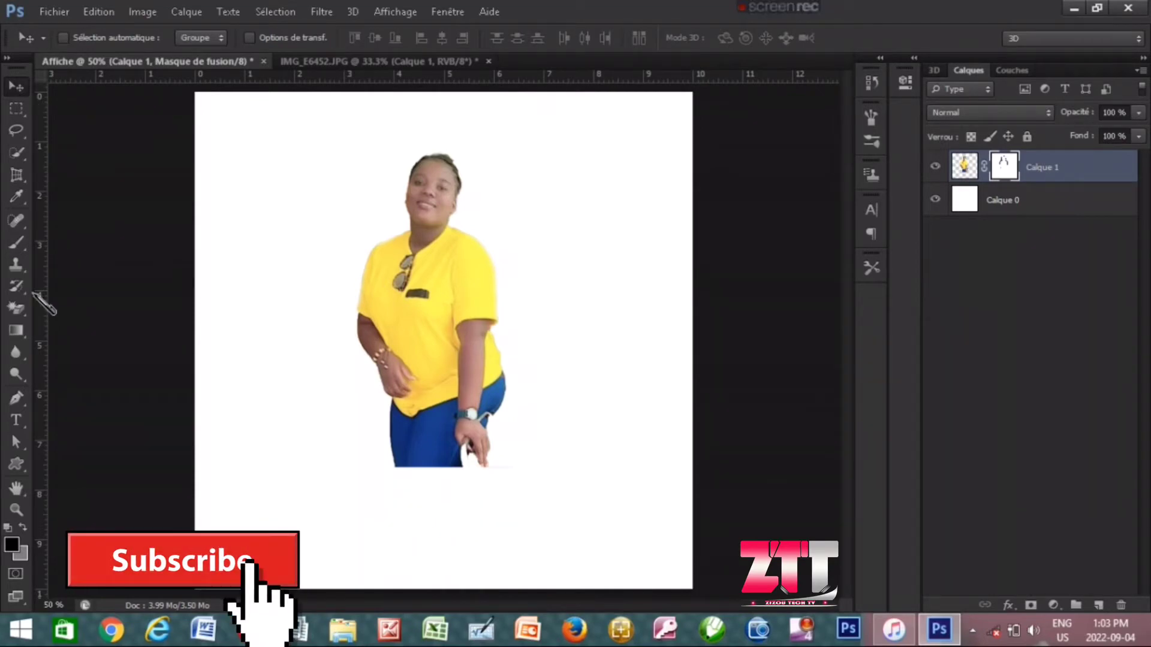
- Draw an upward gradient on Calque 1's mask so her body fades to white below the waist
click(21, 332)
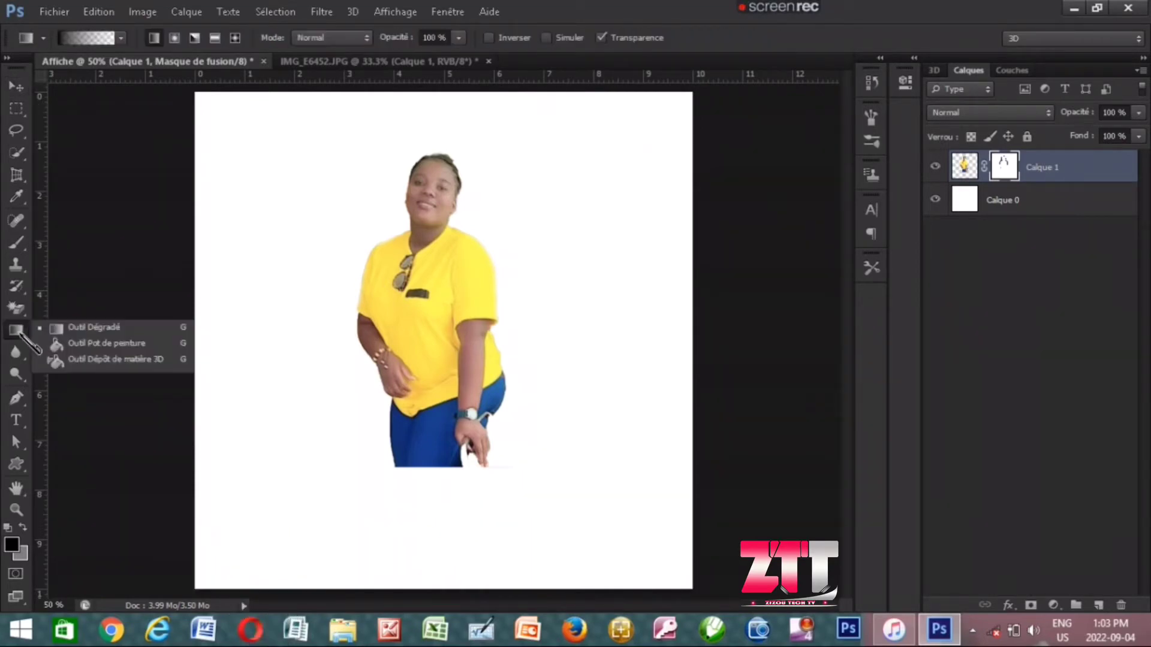
click(96, 327)
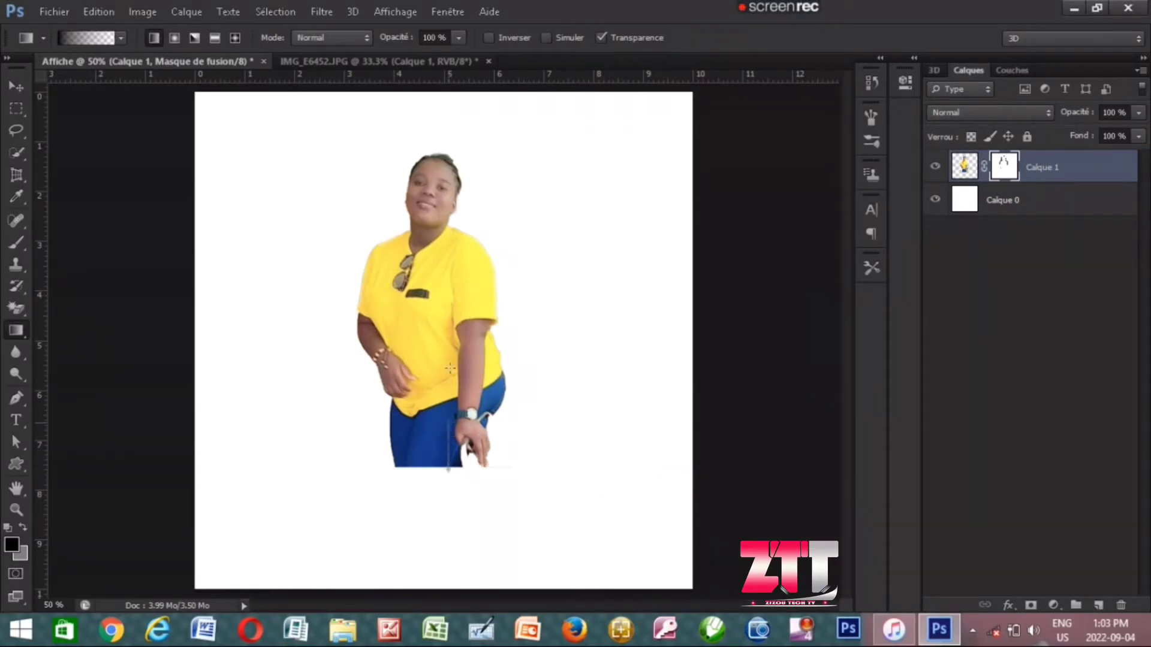
drag(448, 469, 448, 354)
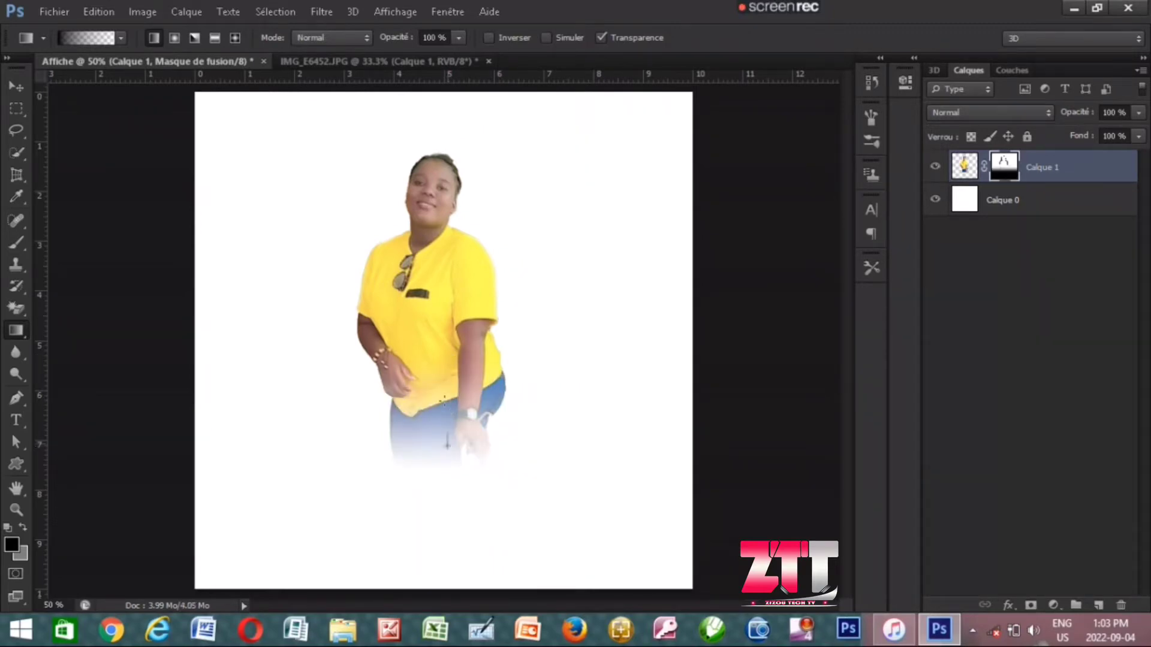
drag(444, 321, 444, 320)
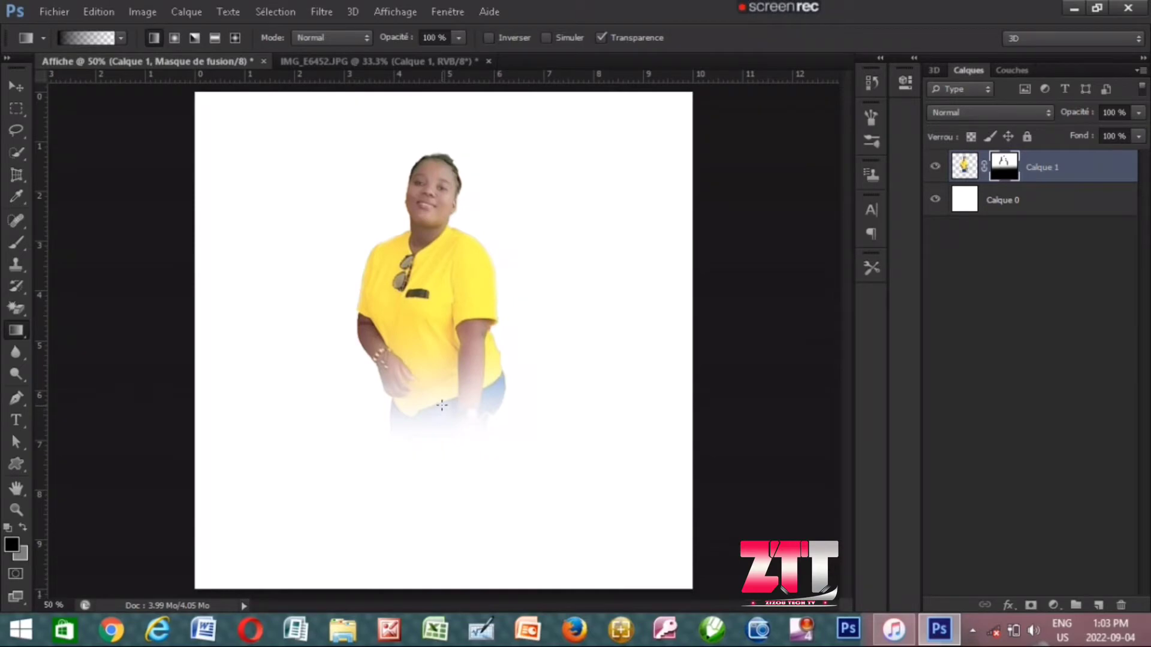
drag(440, 290, 439, 291)
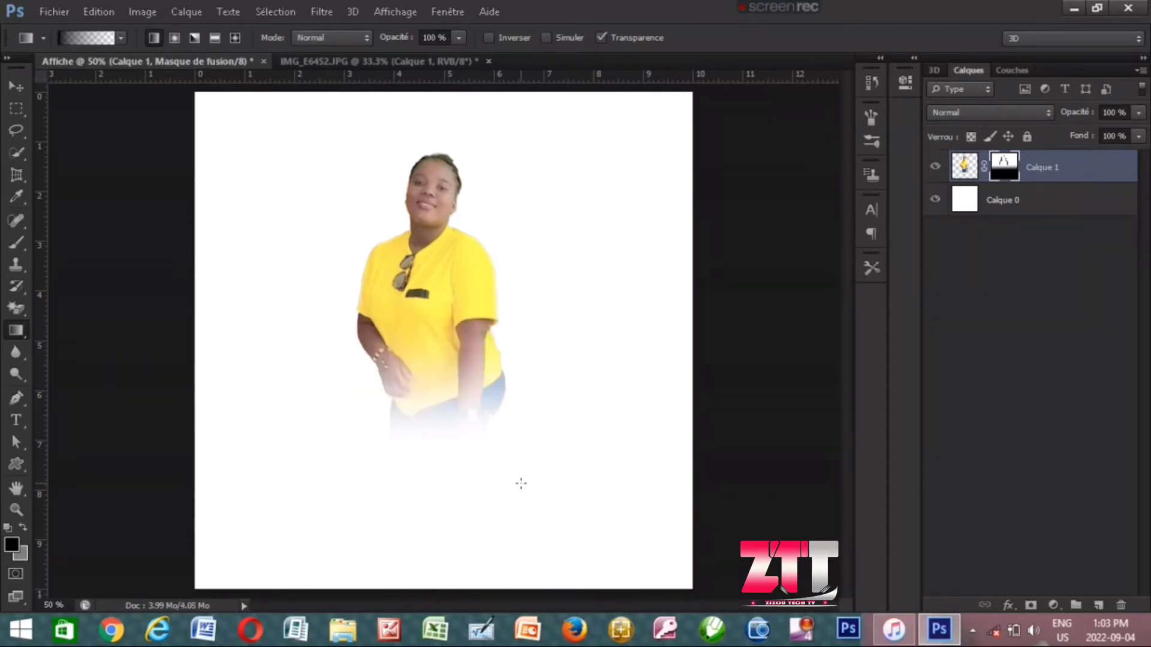
drag(436, 429, 435, 382)
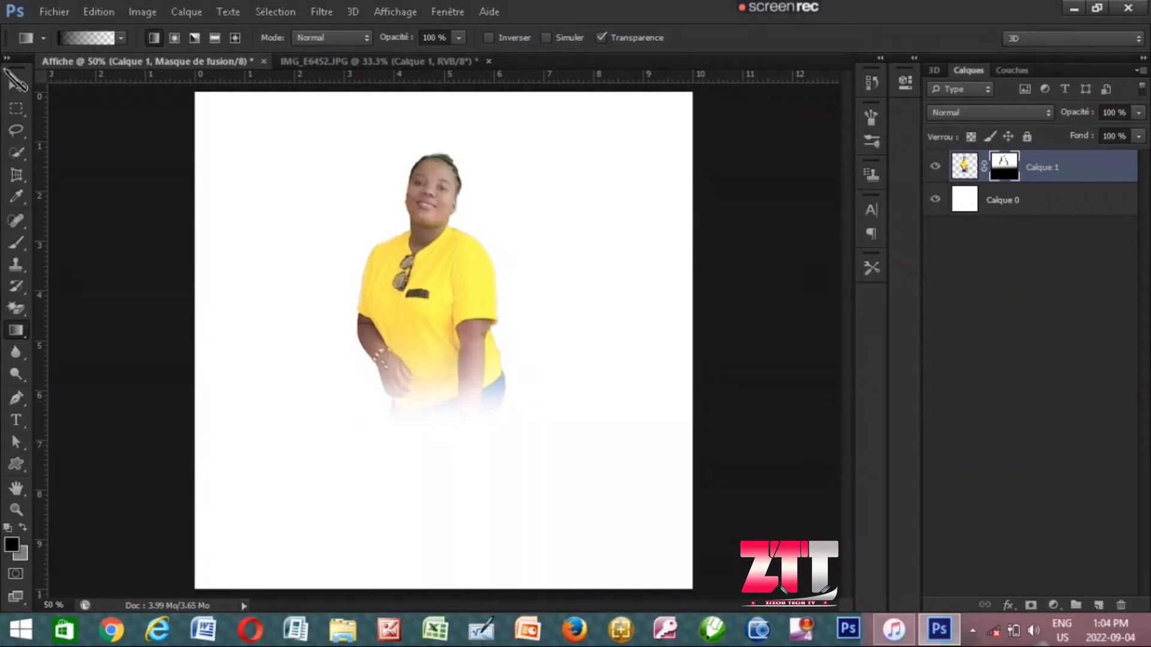
click(16, 86)
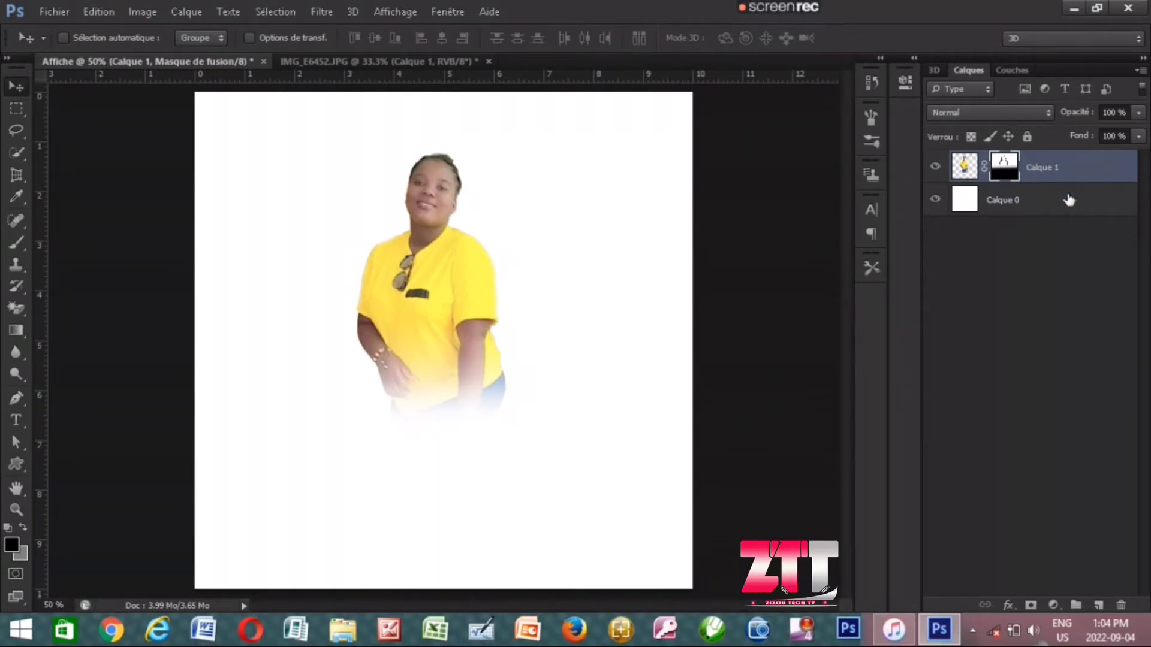
- Add a Dégradé gradient fill layer above Calque 0 and open its gradient editor
click(1061, 213)
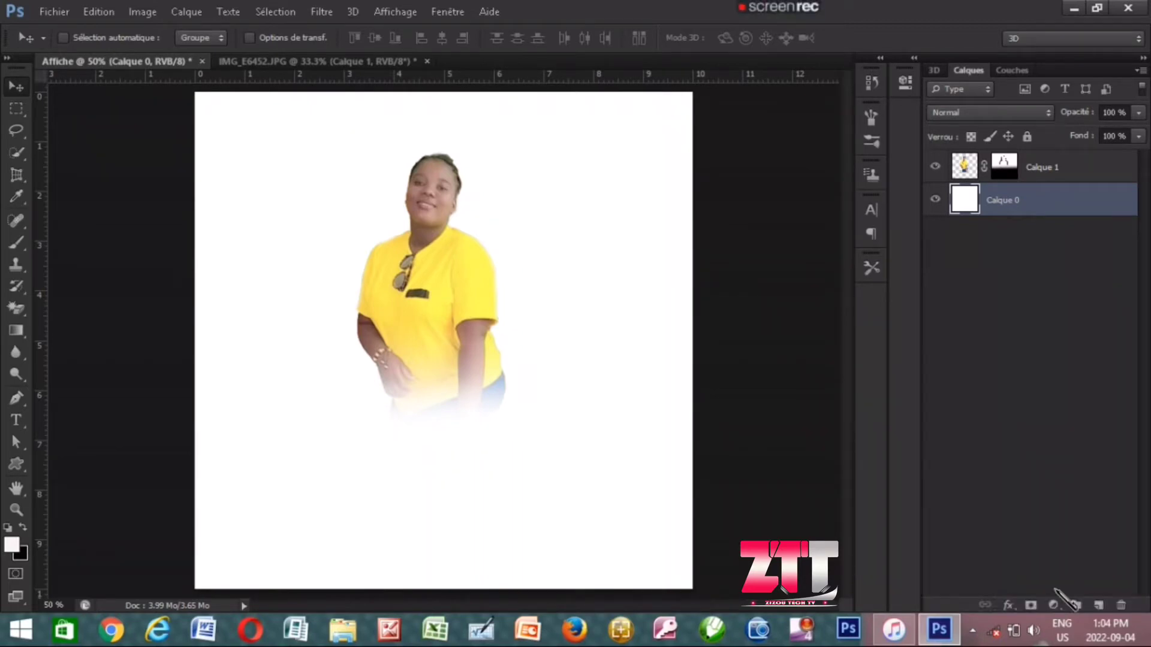
click(1056, 607)
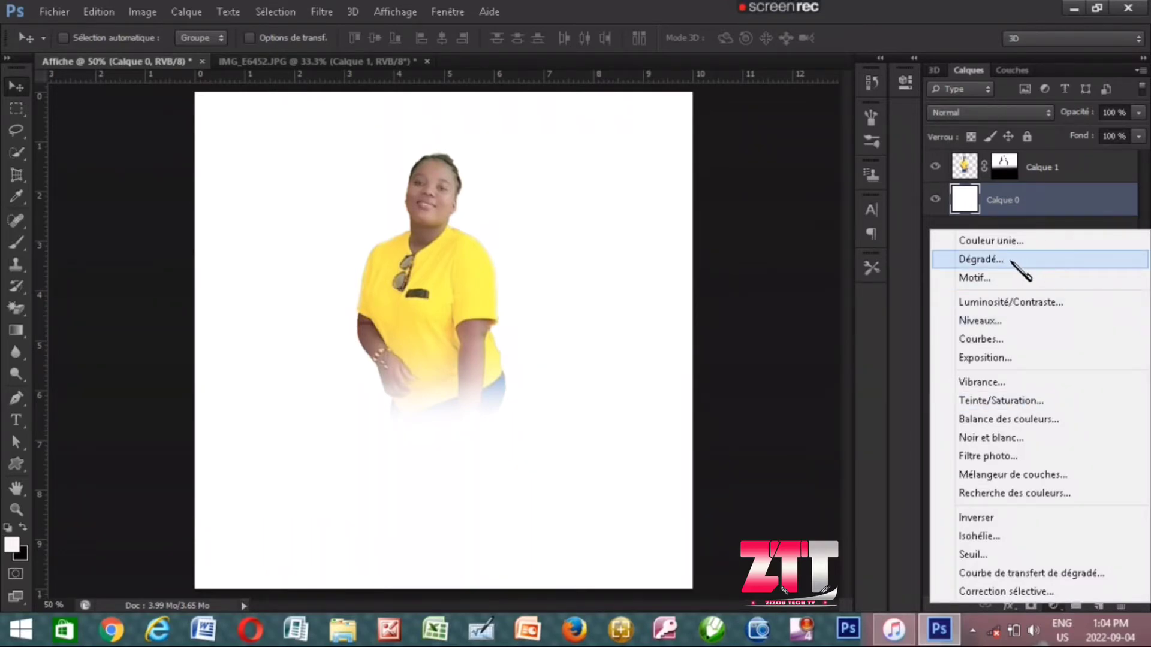
click(1012, 263)
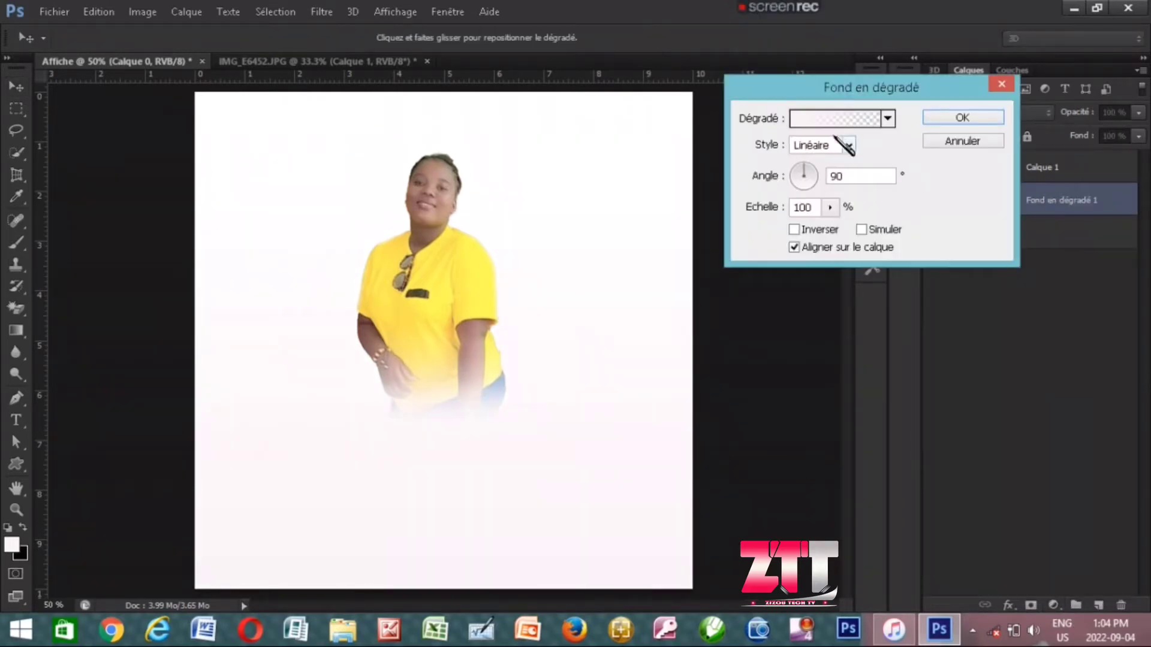
click(850, 125)
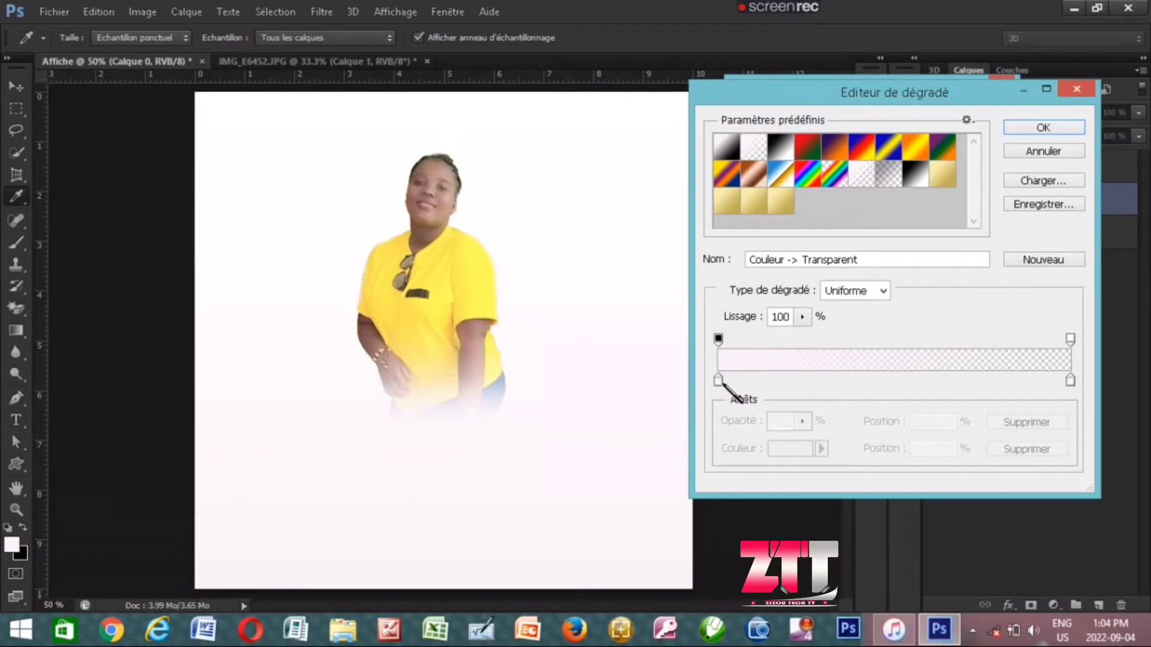
- Set the gradient's left colour stop to near-black 040404
click(718, 380)
click(797, 449)
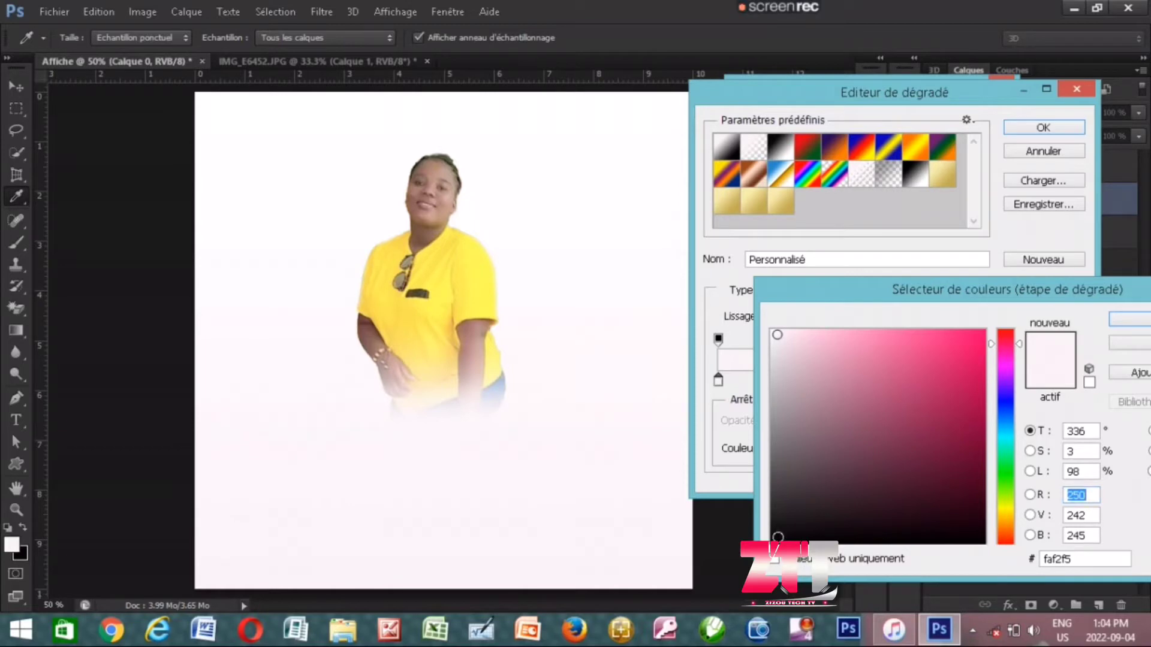
click(778, 537)
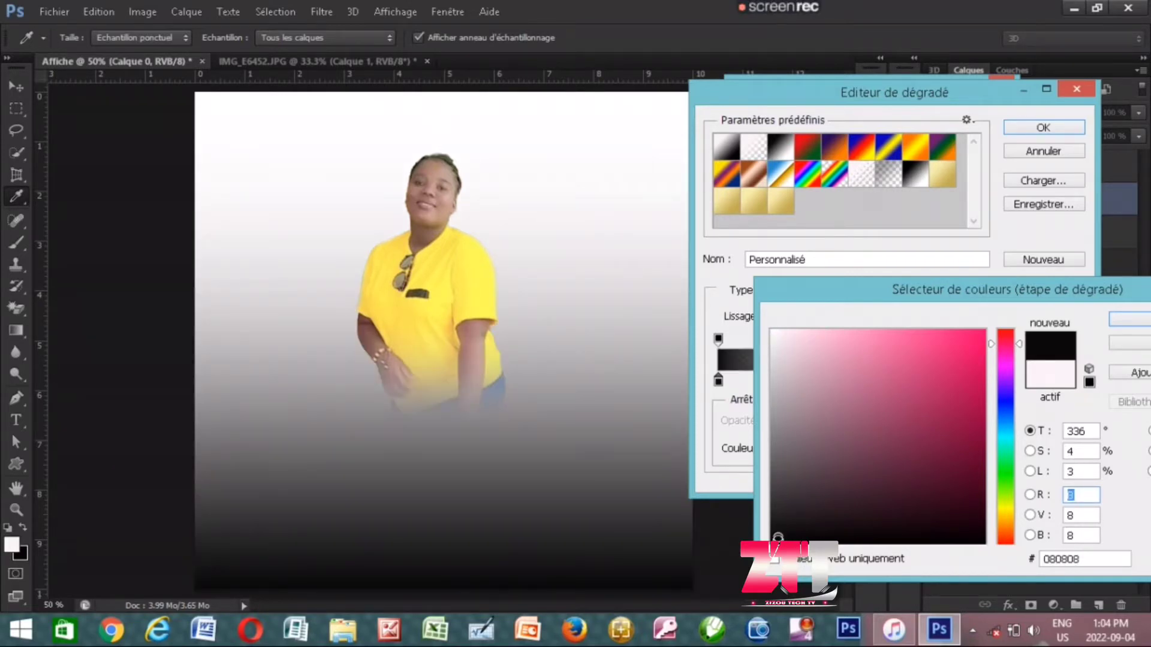
click(778, 539)
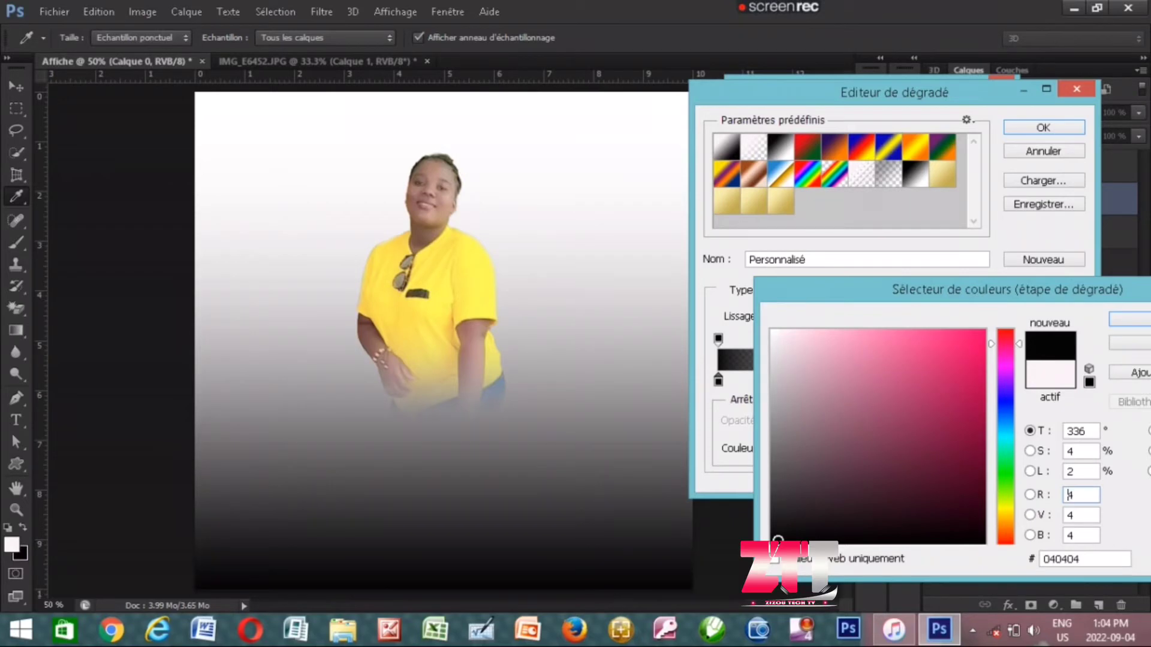
click(1128, 319)
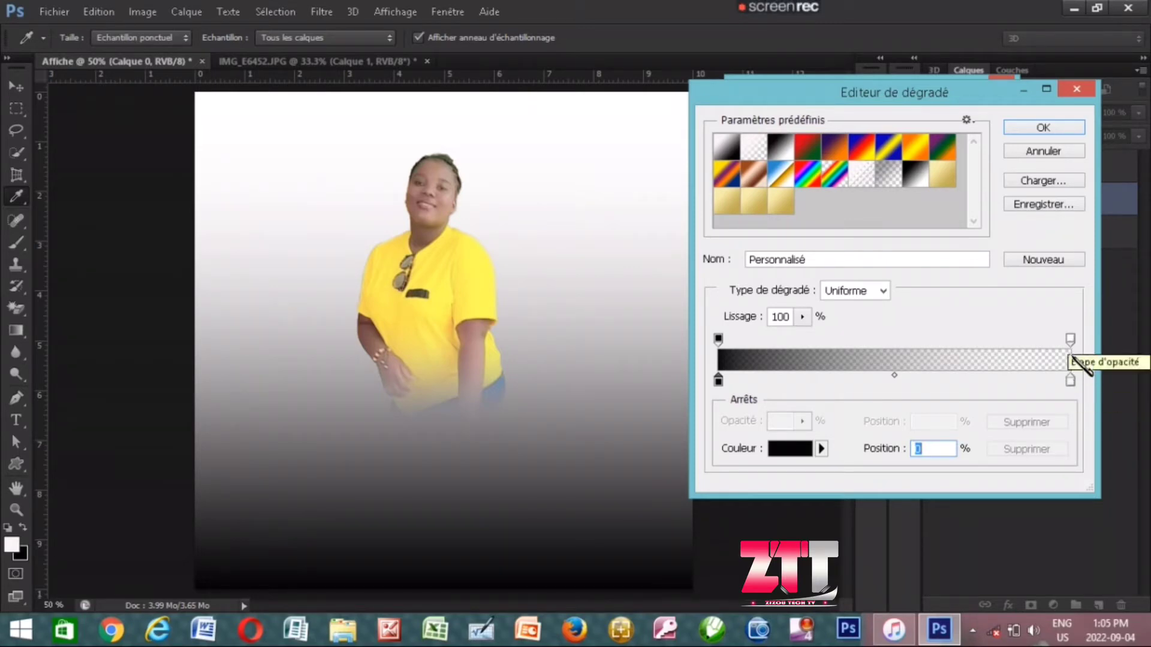
- Set the right colour stop to 040404 with 100% opacity, and confirm the black fill layer
click(1070, 380)
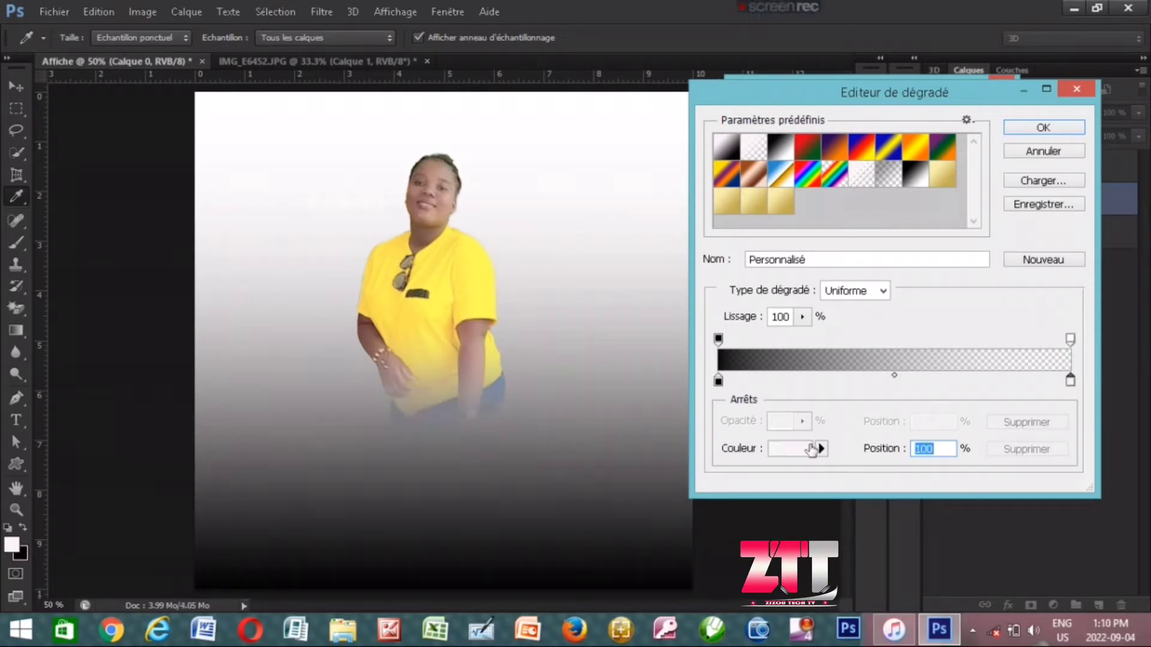
click(805, 449)
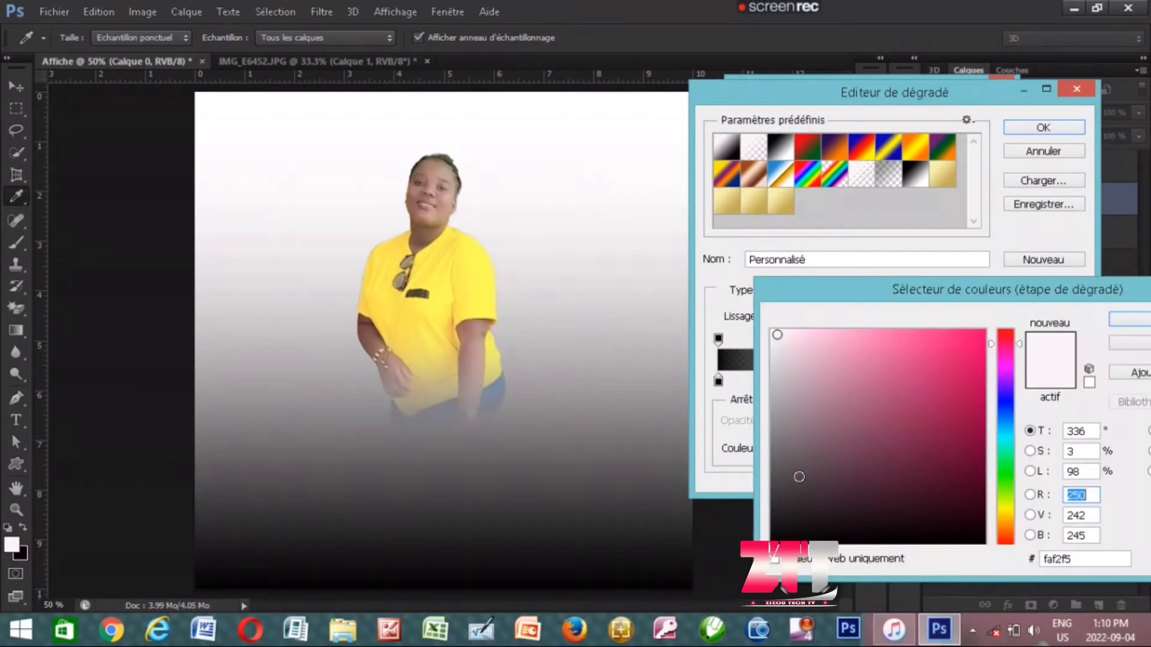
click(778, 540)
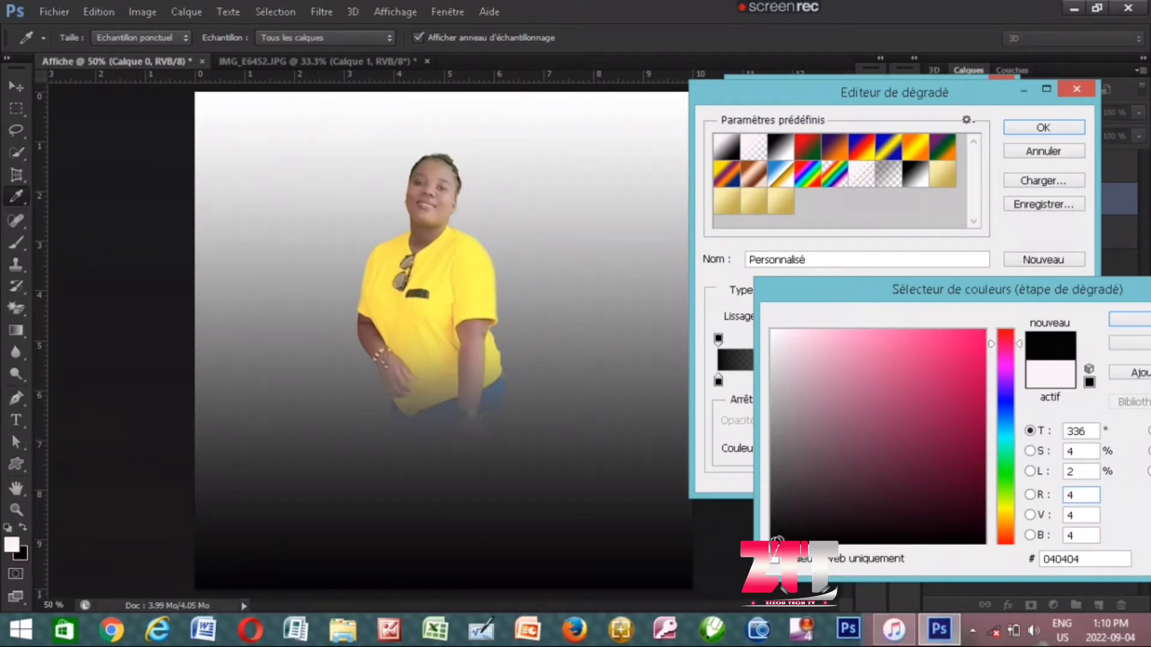
click(1131, 320)
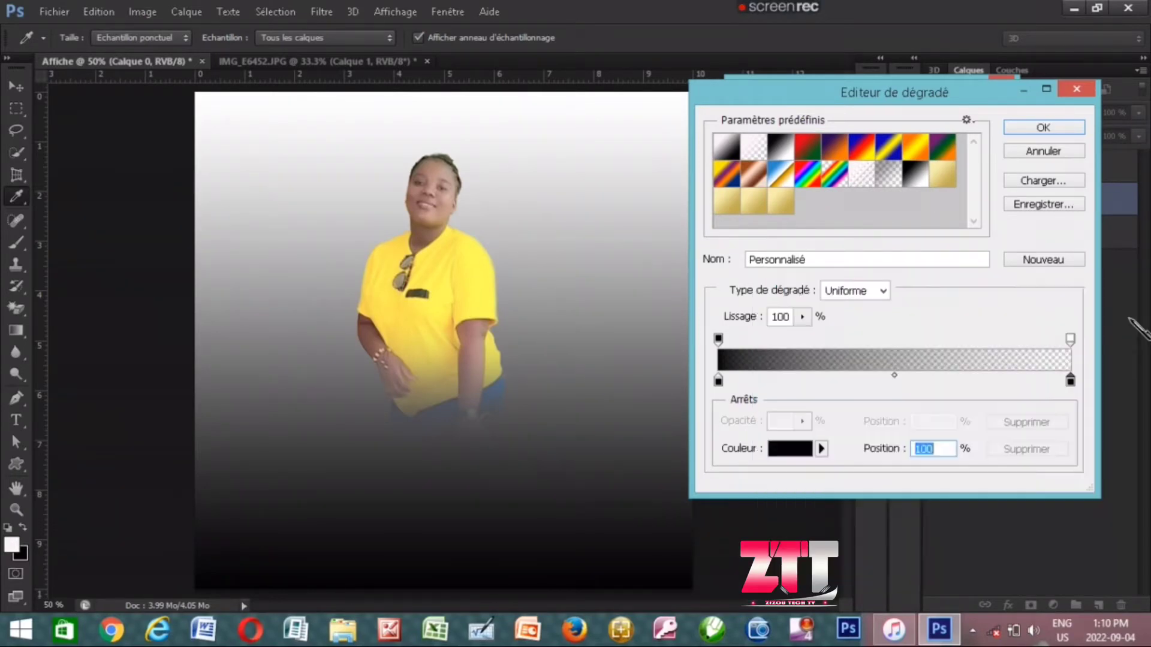
click(1071, 339)
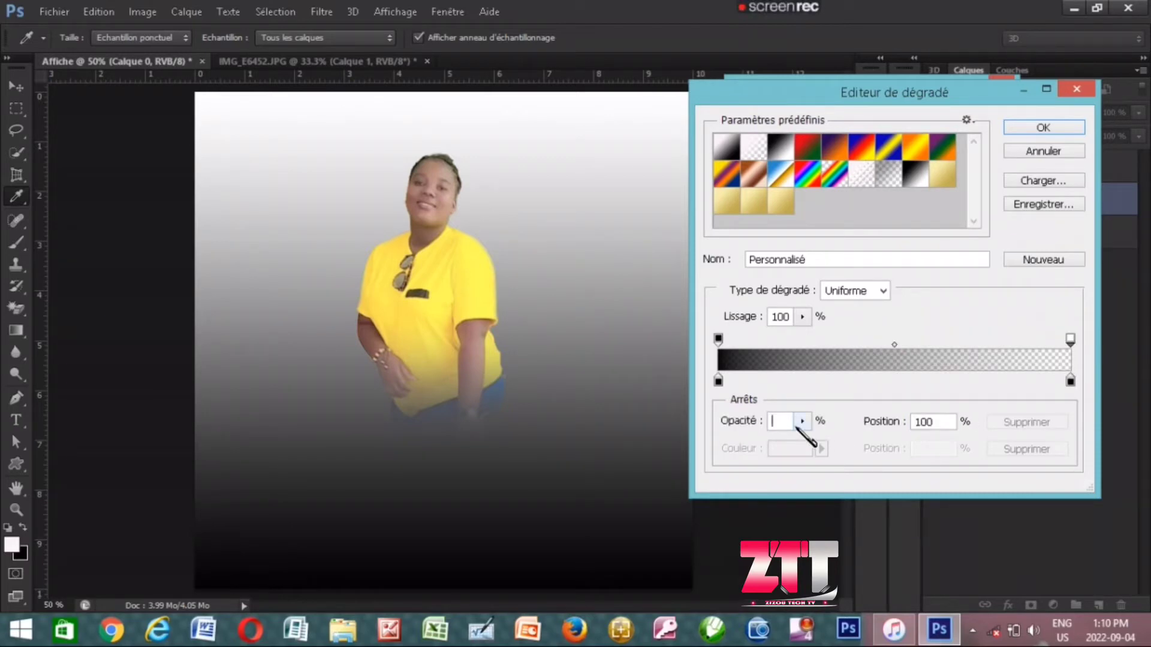
text(100)
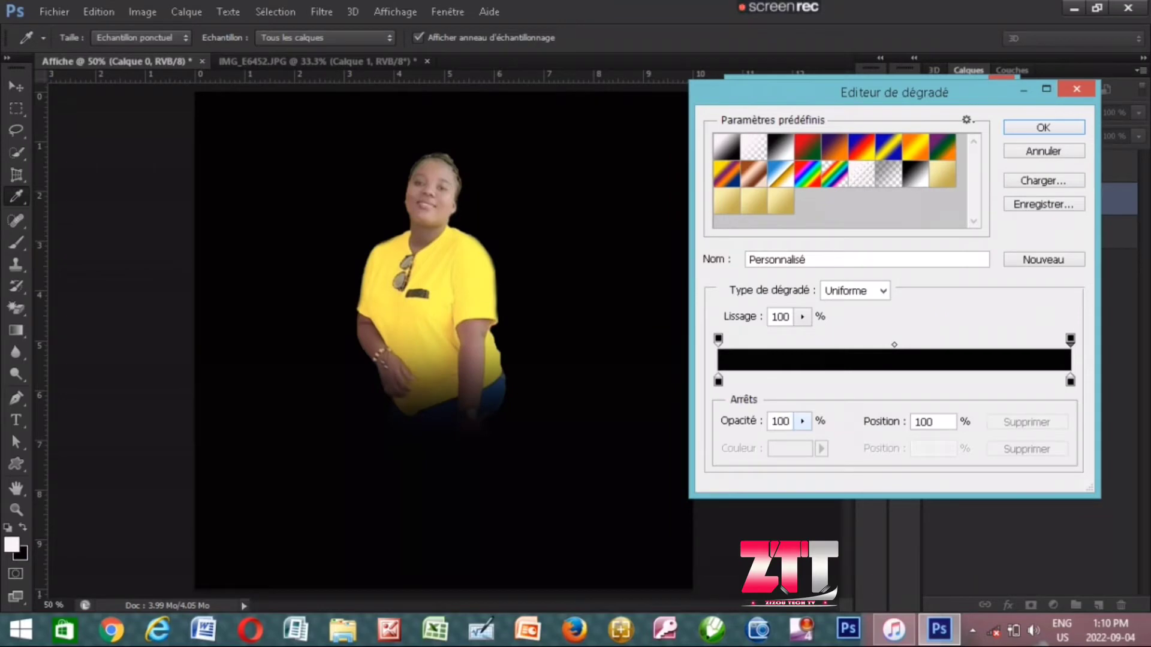
click(1061, 127)
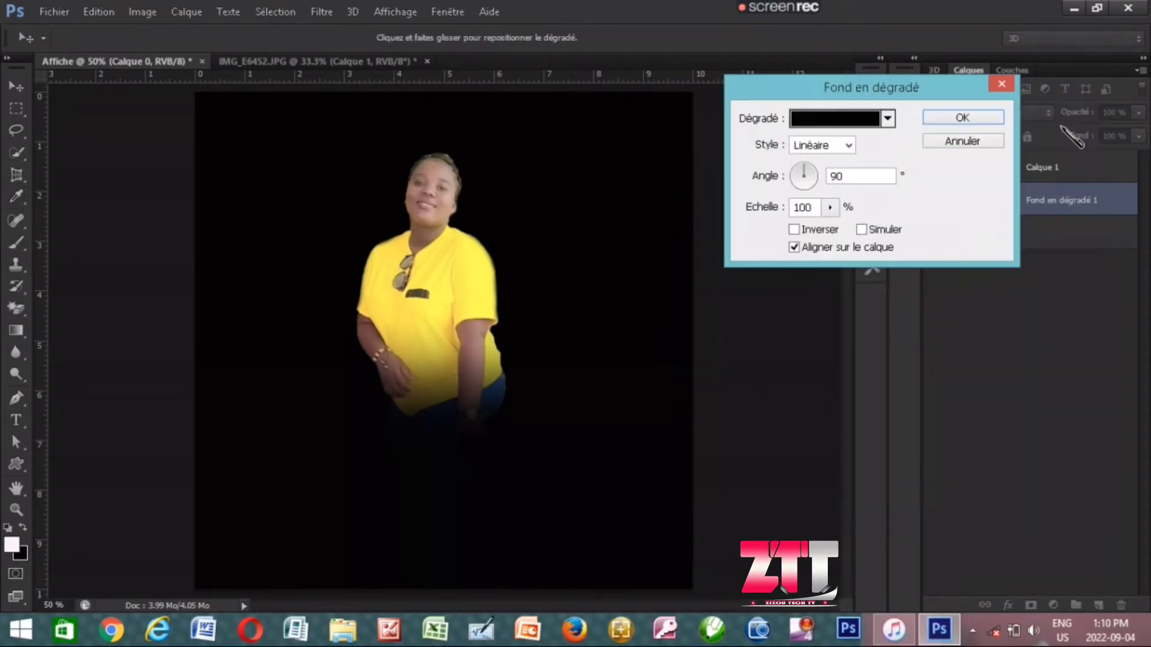
click(963, 118)
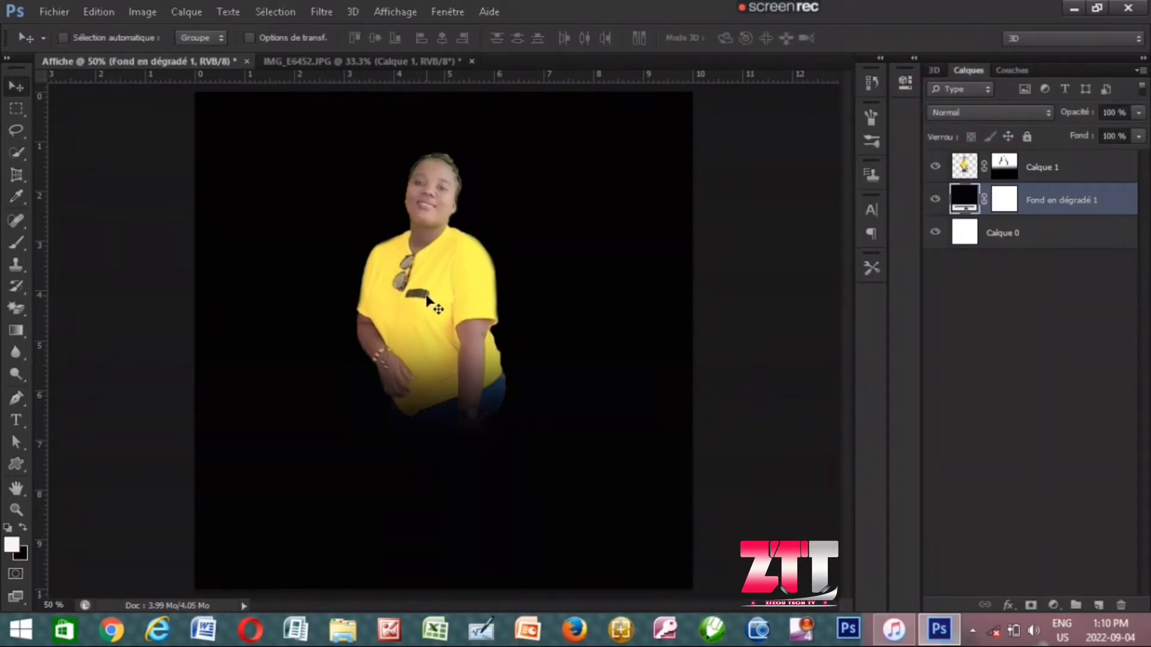
- Nudge the woman's photo layer Calque 1 slightly right and down
drag(433, 307, 442, 314)
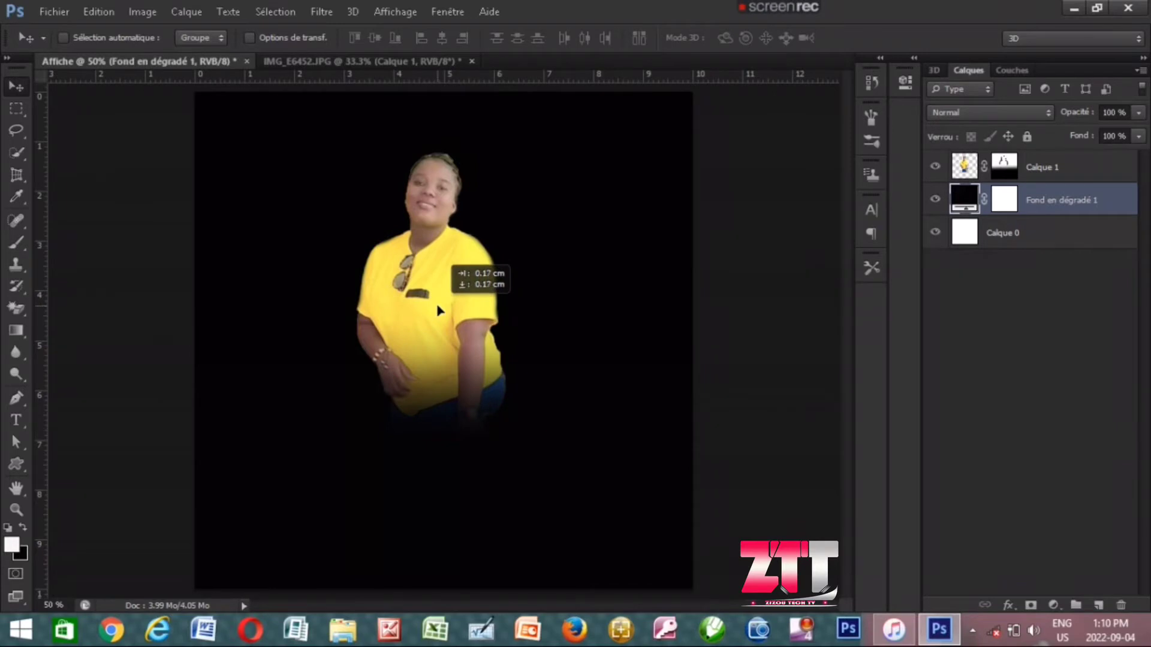
click(1076, 168)
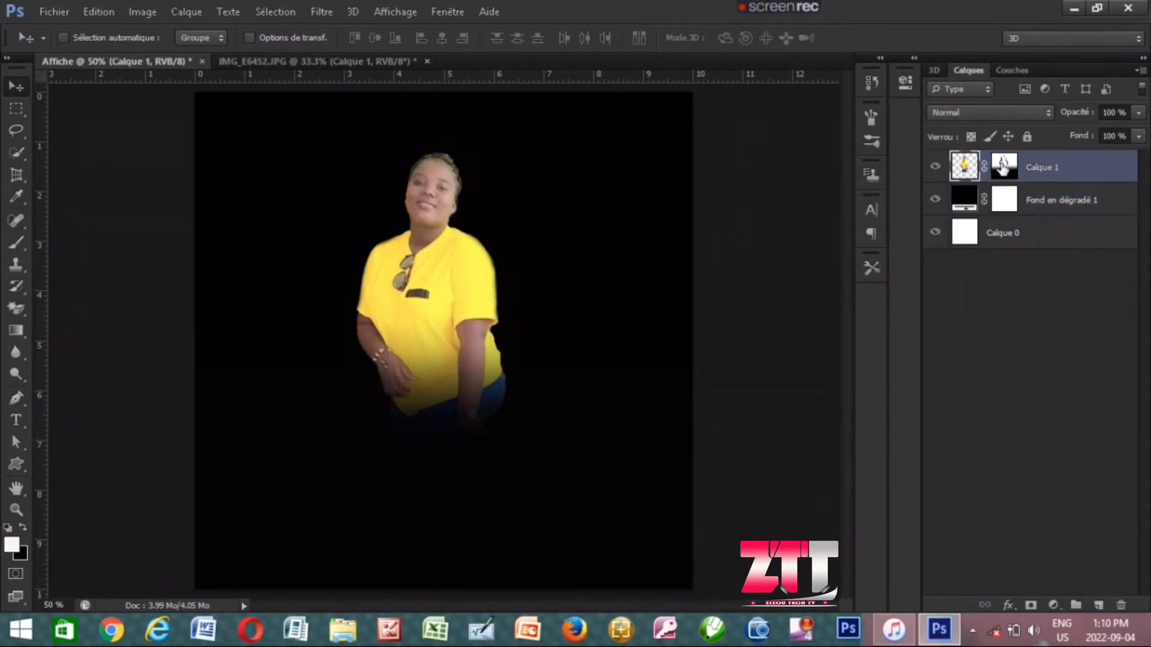
drag(434, 285, 444, 307)
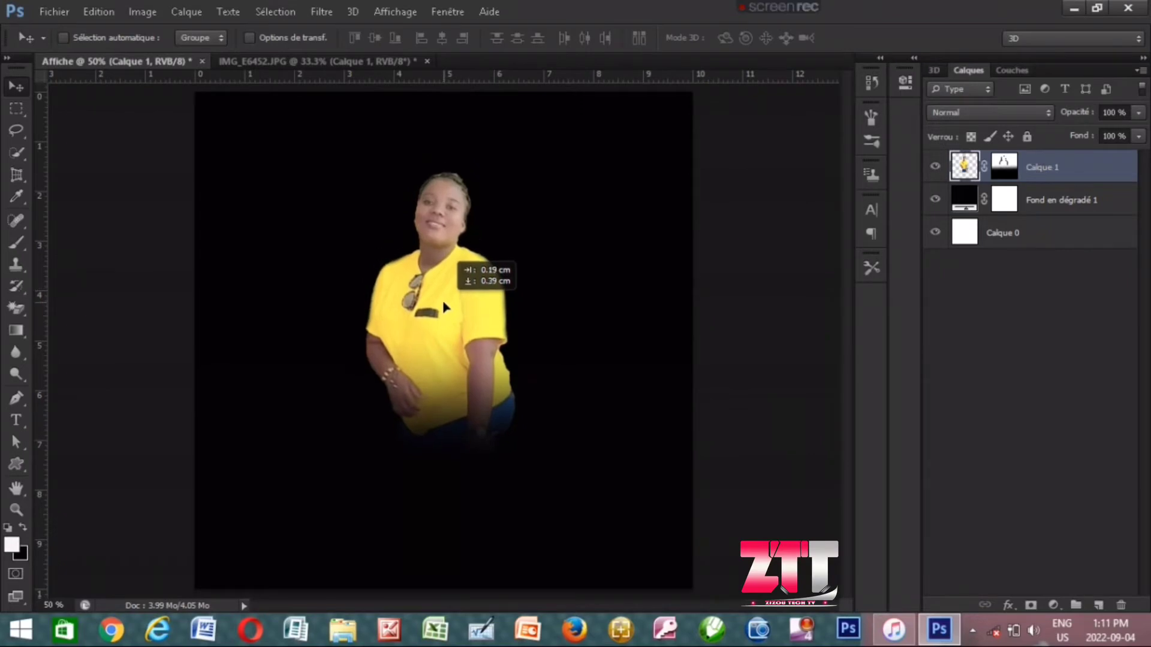
- Touch up the woman's layer mask with the brush, then select the 'Fond en dégradé 1' layer
click(1007, 171)
key(b)
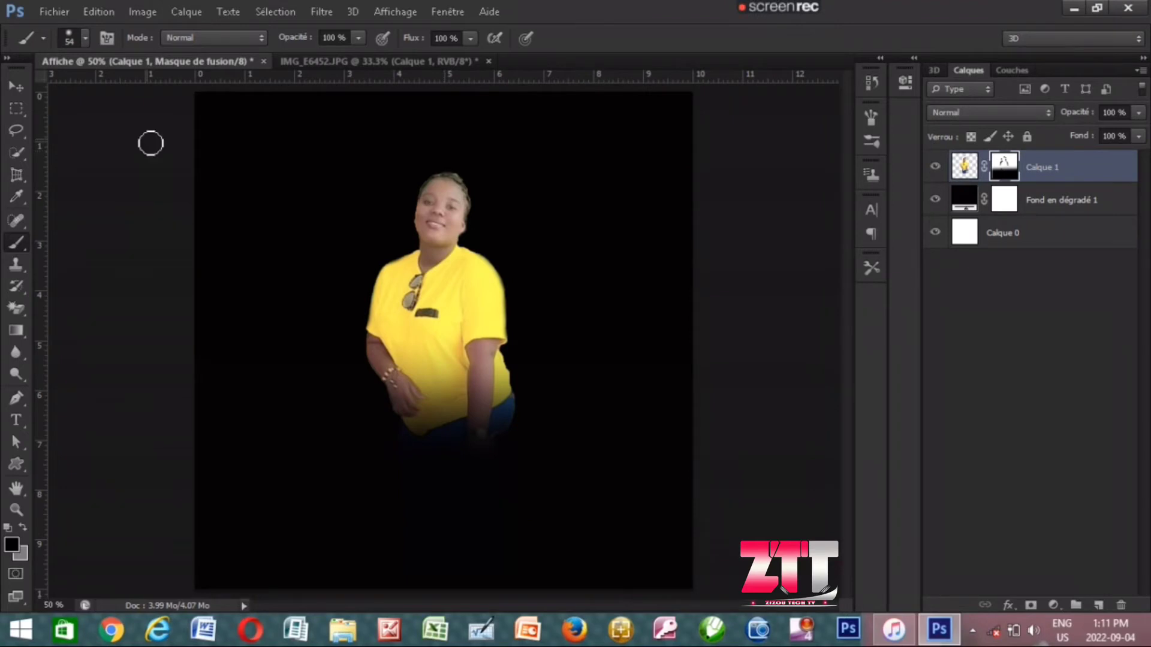
click(16, 86)
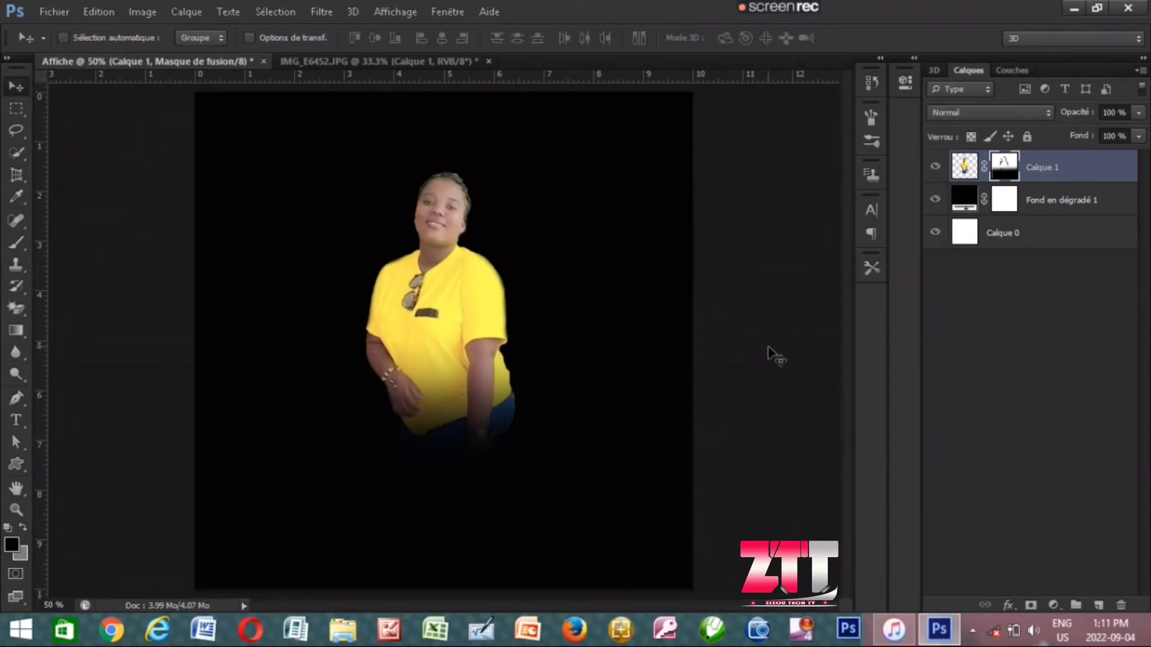
click(1059, 198)
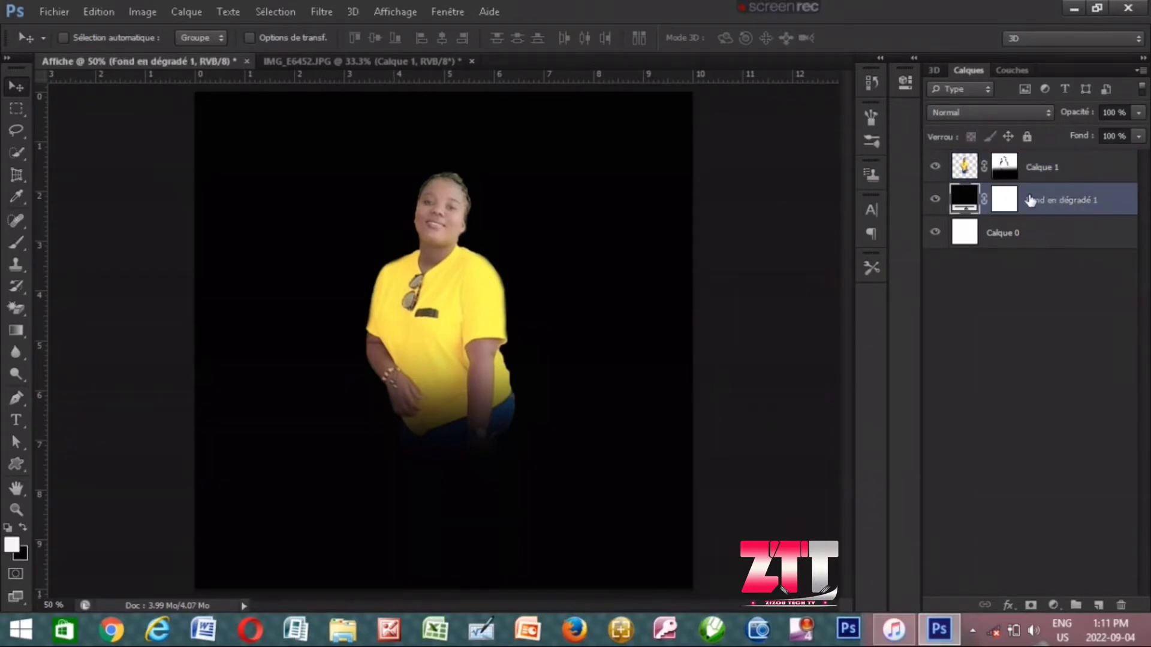
- Start recolouring the gradient's right stop with a bright yellow-golden shade
double_click(971, 203)
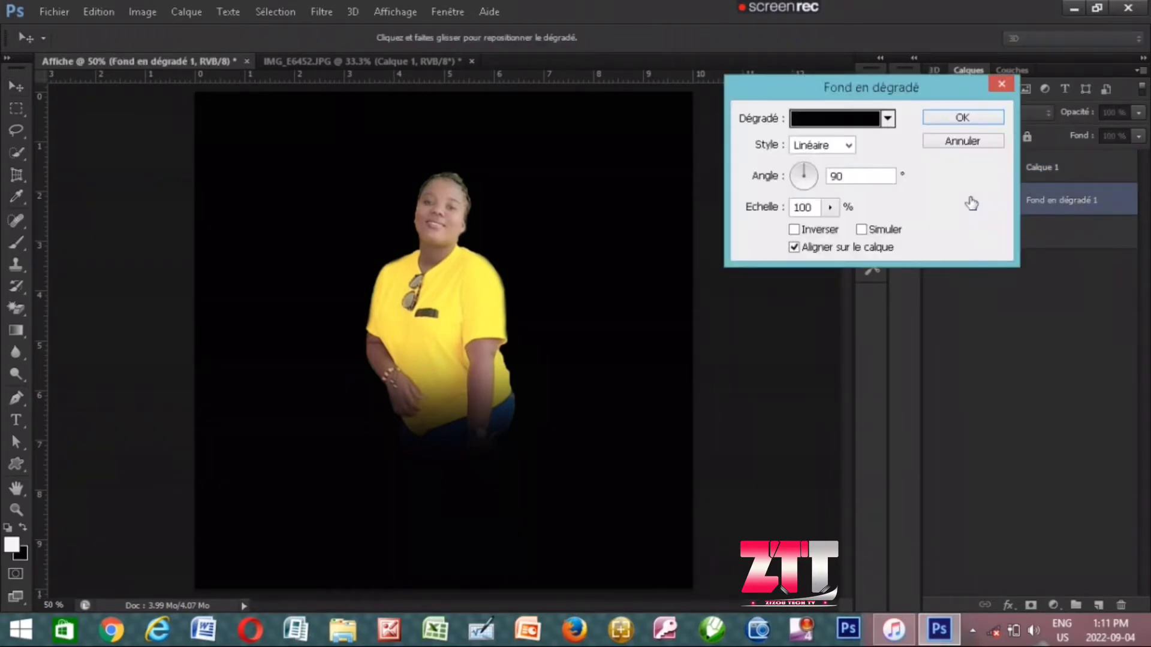
click(839, 119)
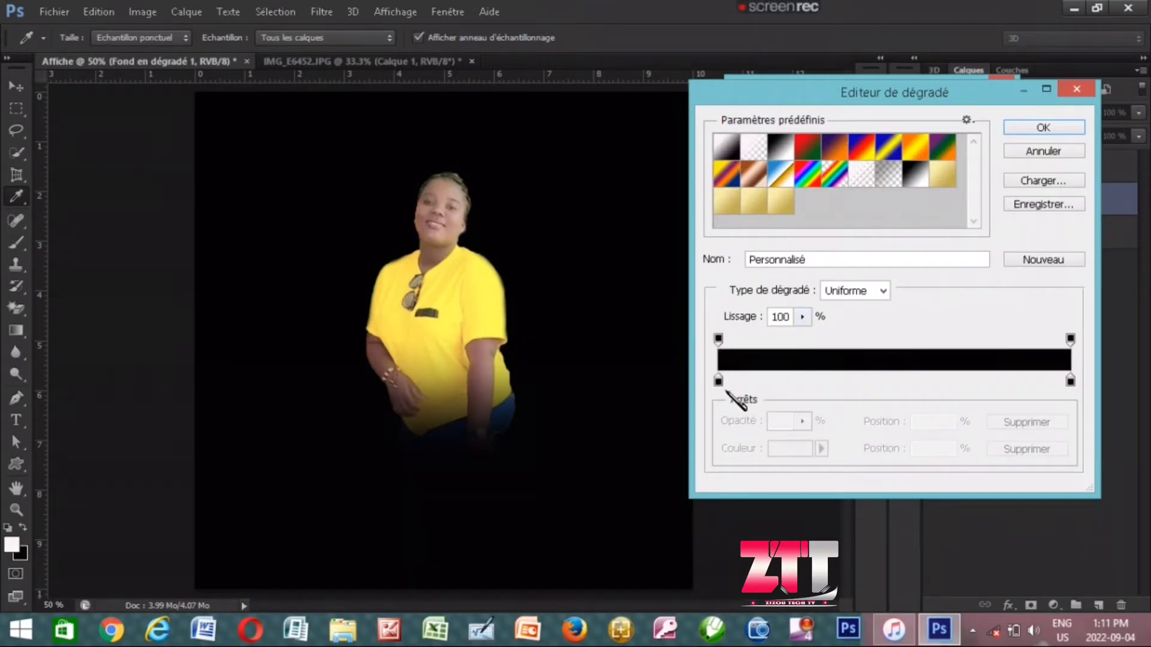
click(1070, 381)
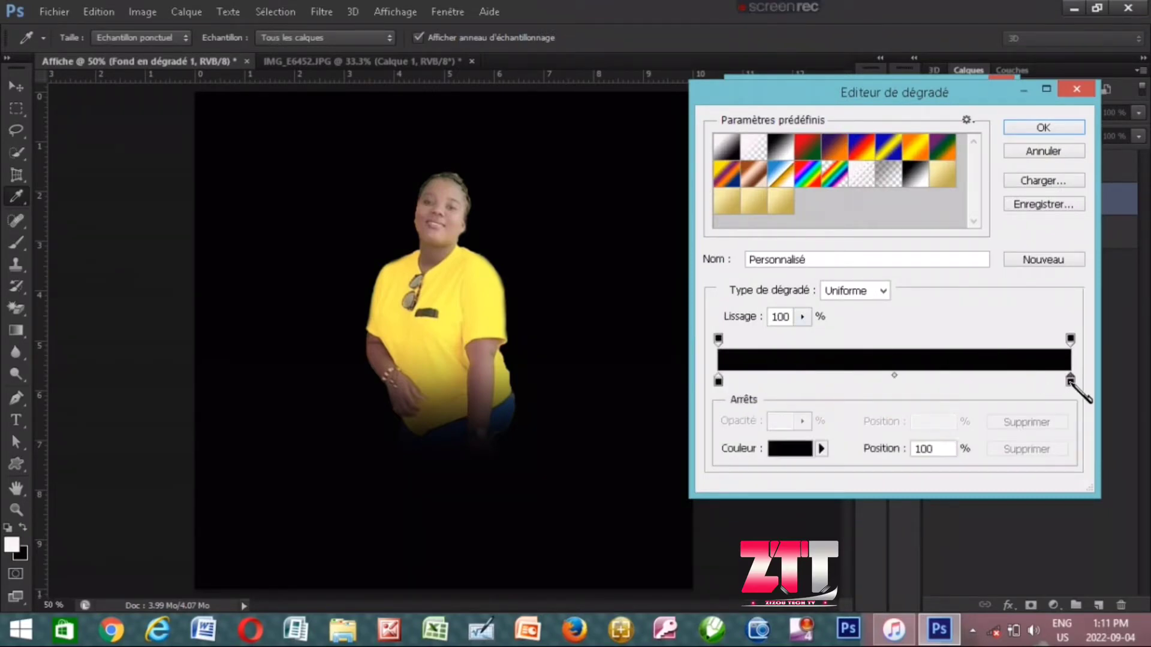
click(793, 449)
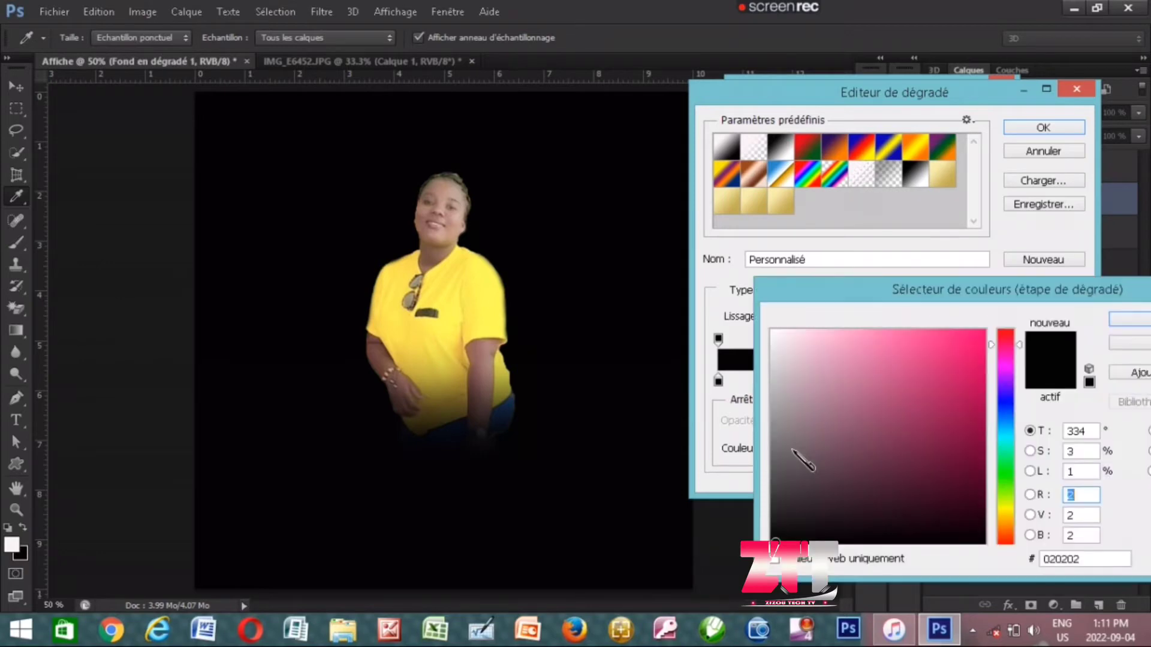
click(1009, 517)
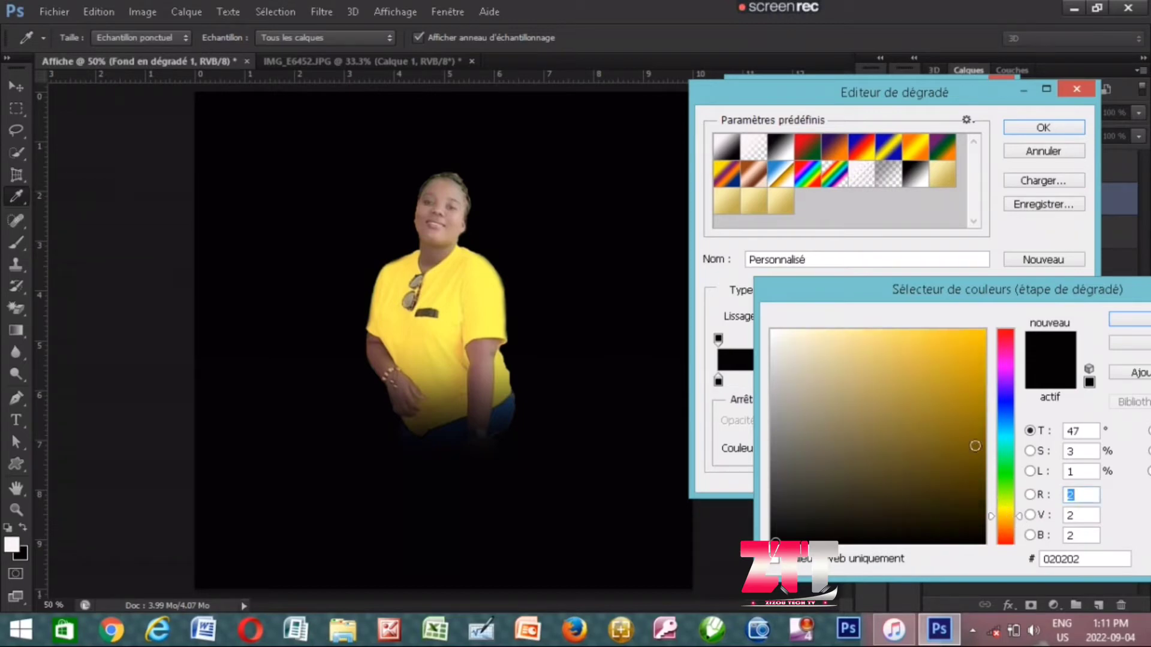
click(976, 355)
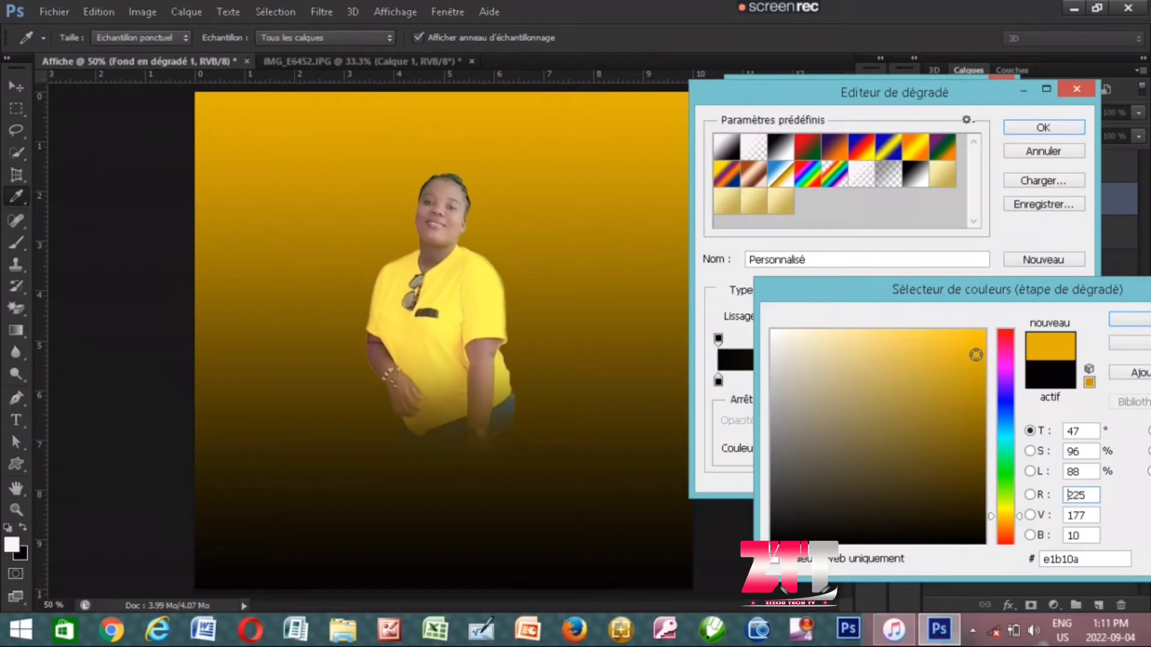
click(970, 378)
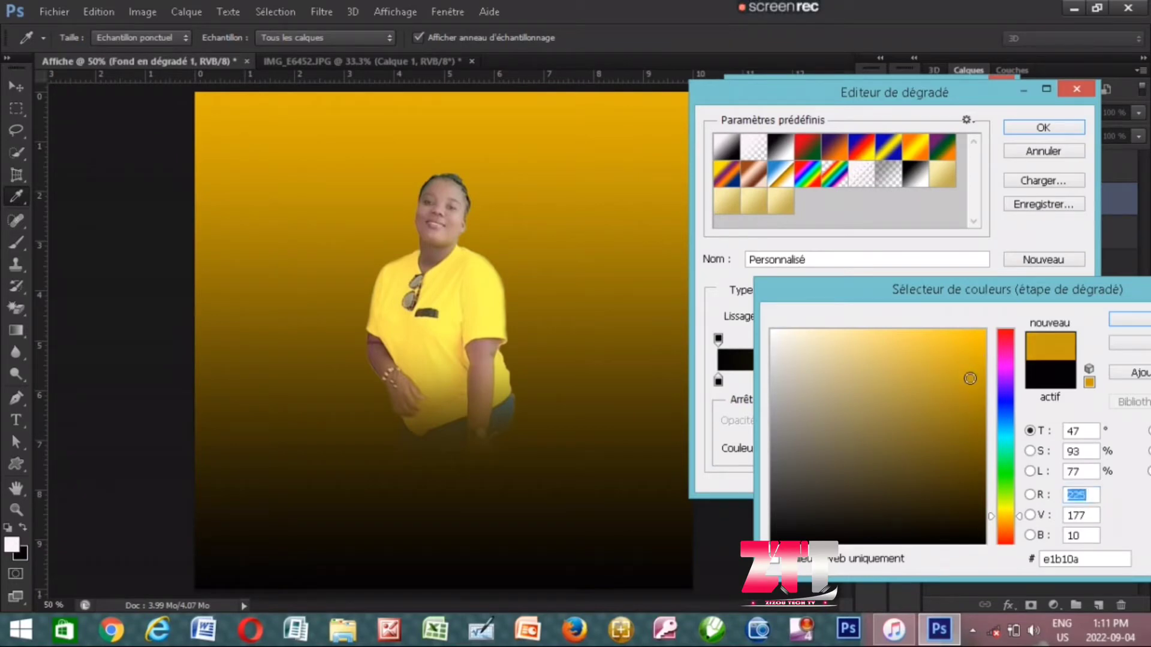
click(974, 362)
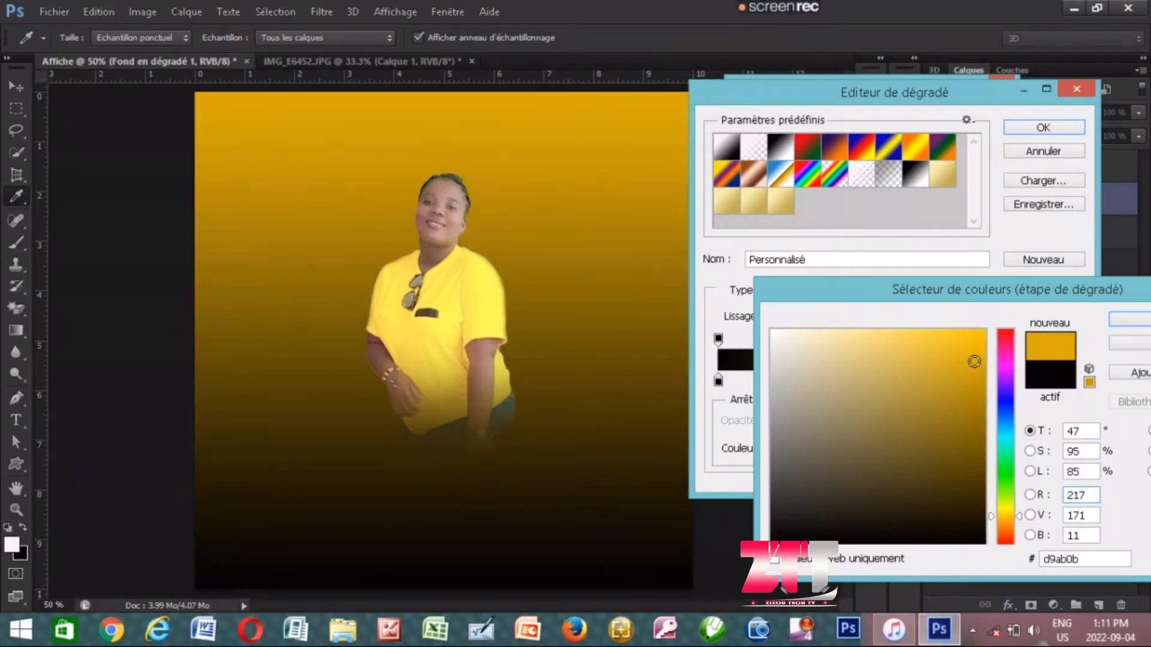
- Refine the right stop to orange f7a60b and confirm the black-to-orange gradient
click(1007, 517)
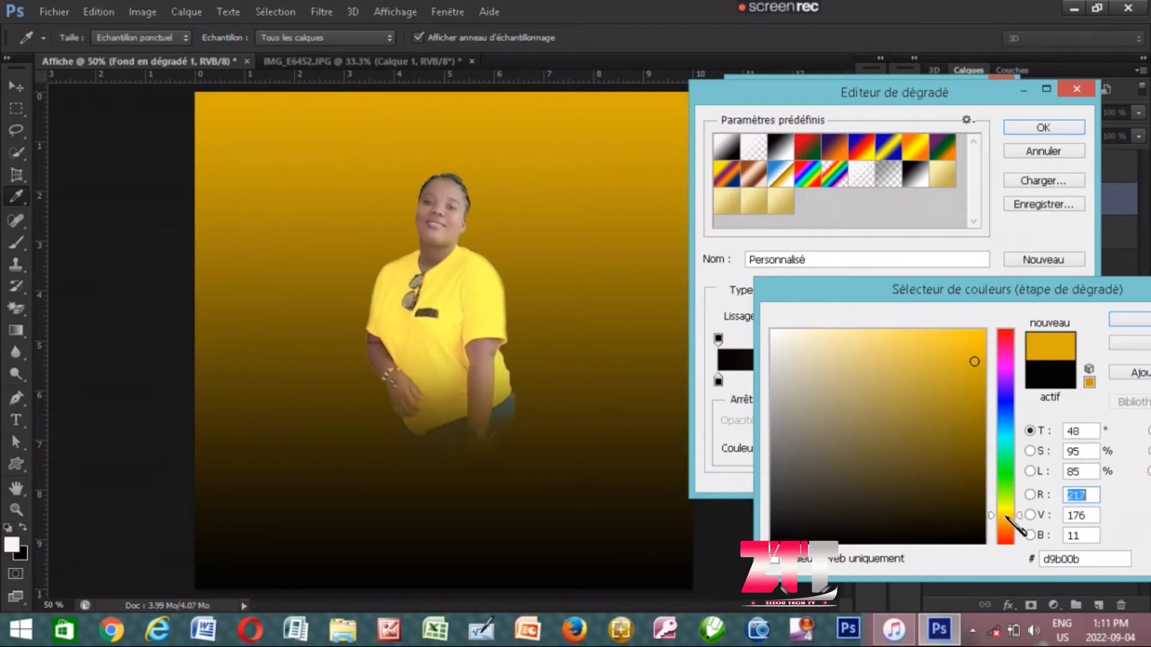
drag(1007, 517, 1008, 521)
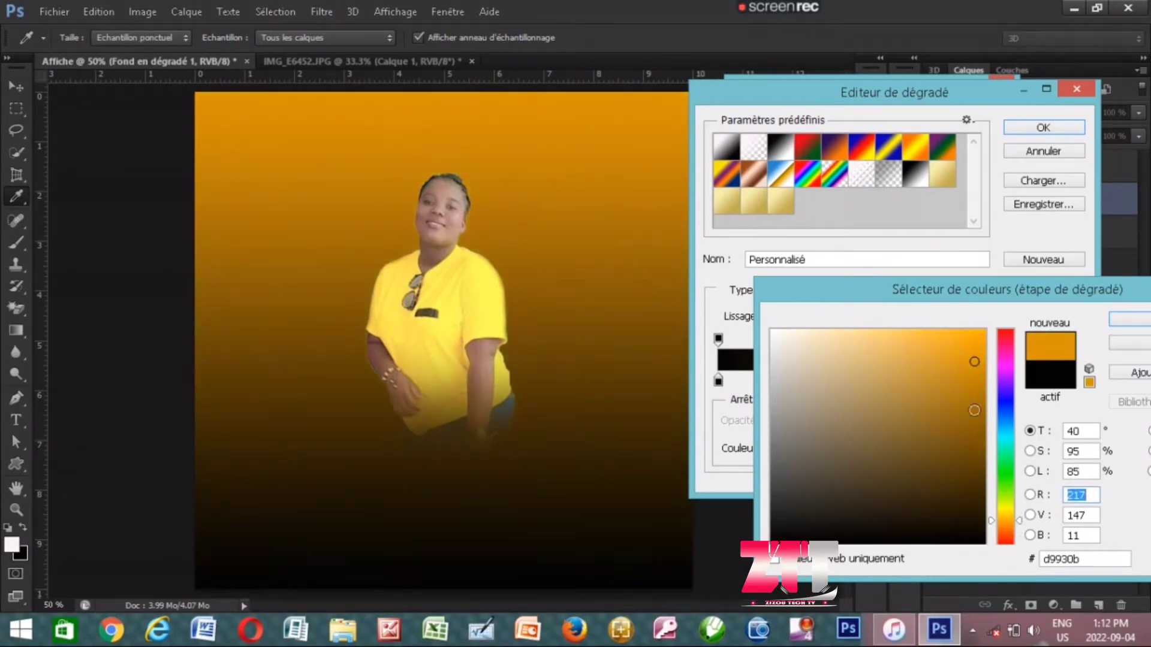
click(978, 352)
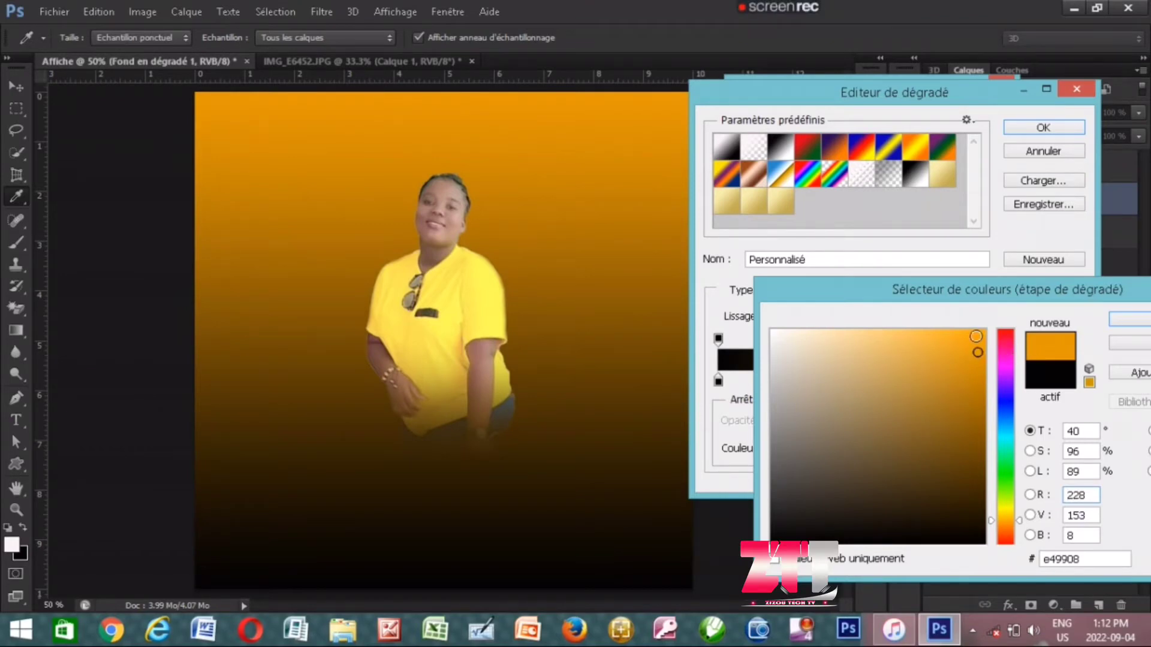
click(976, 336)
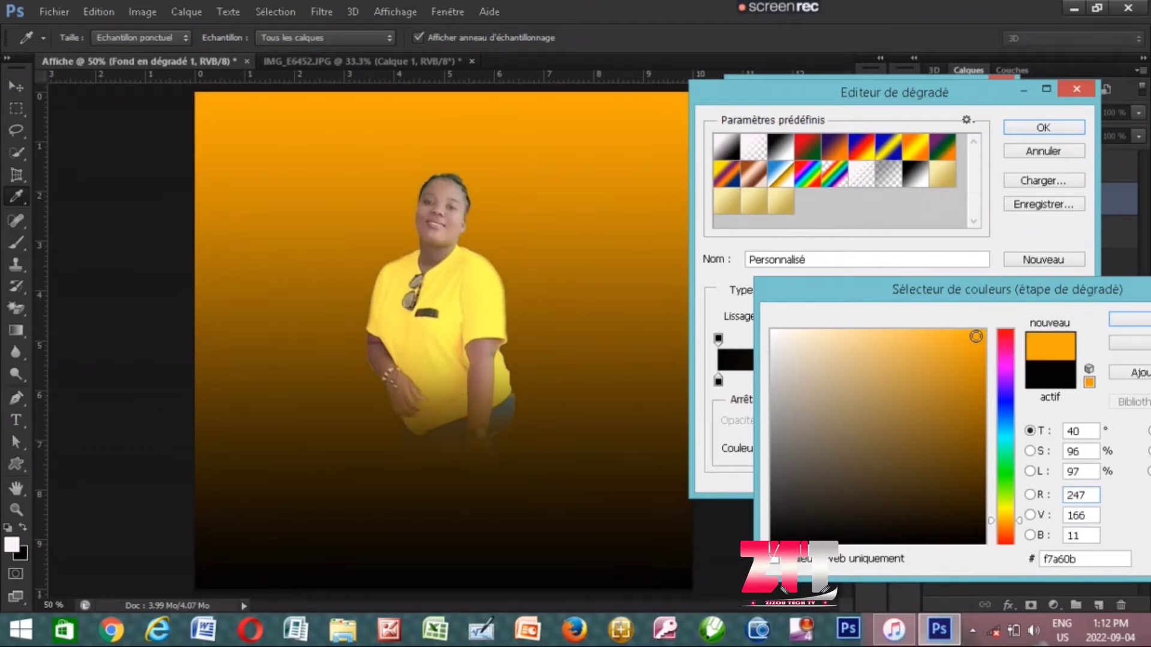
click(1135, 319)
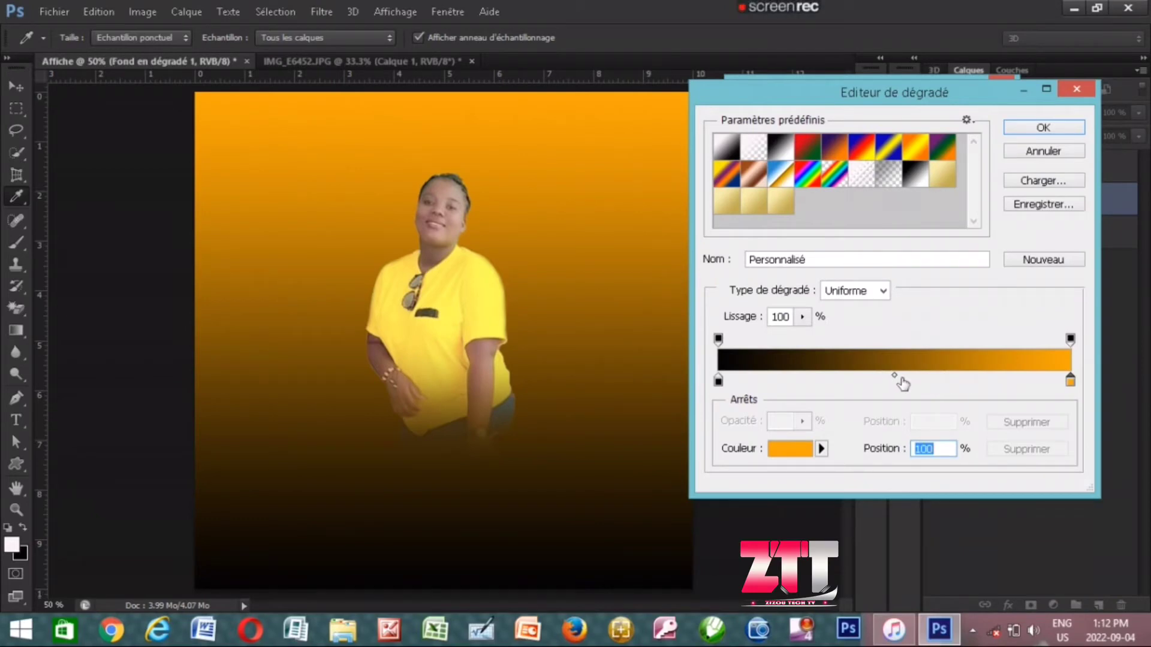
click(1058, 128)
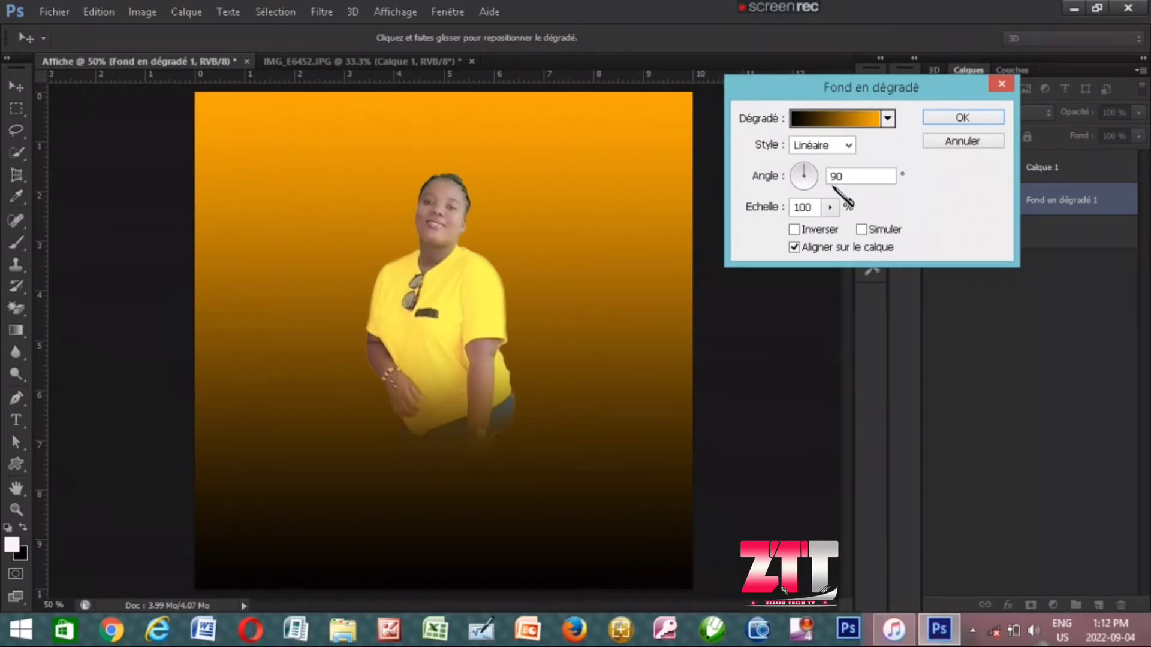
- Make the gradient Radial with its centre moved up behind the woman, Inverser left off
click(849, 146)
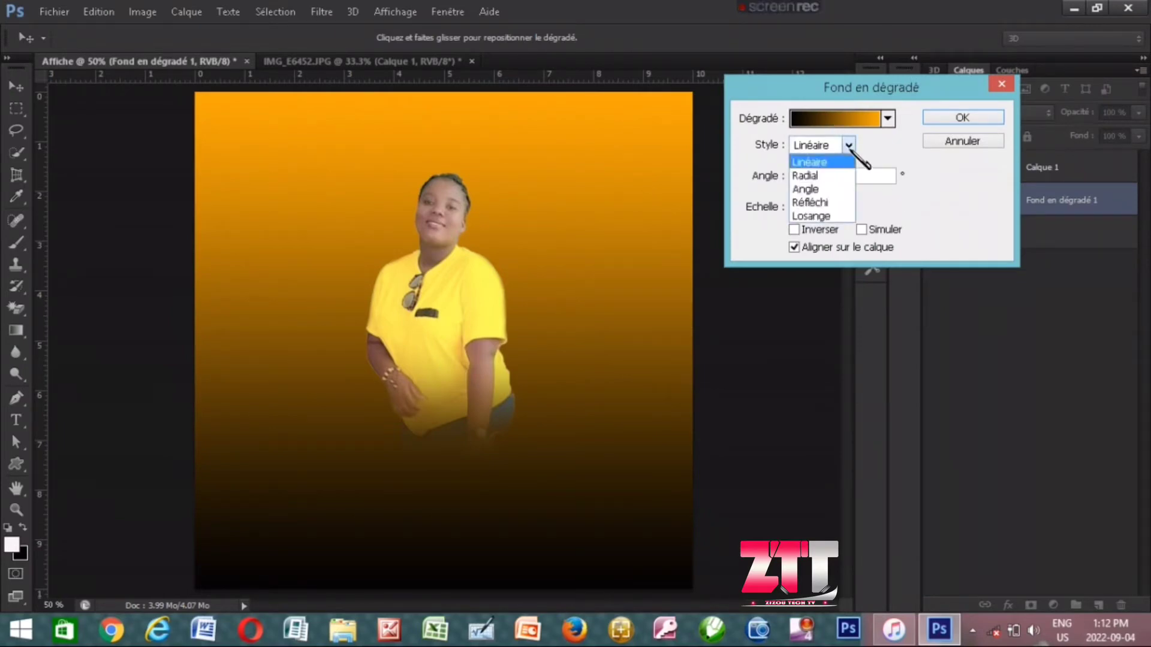
click(831, 174)
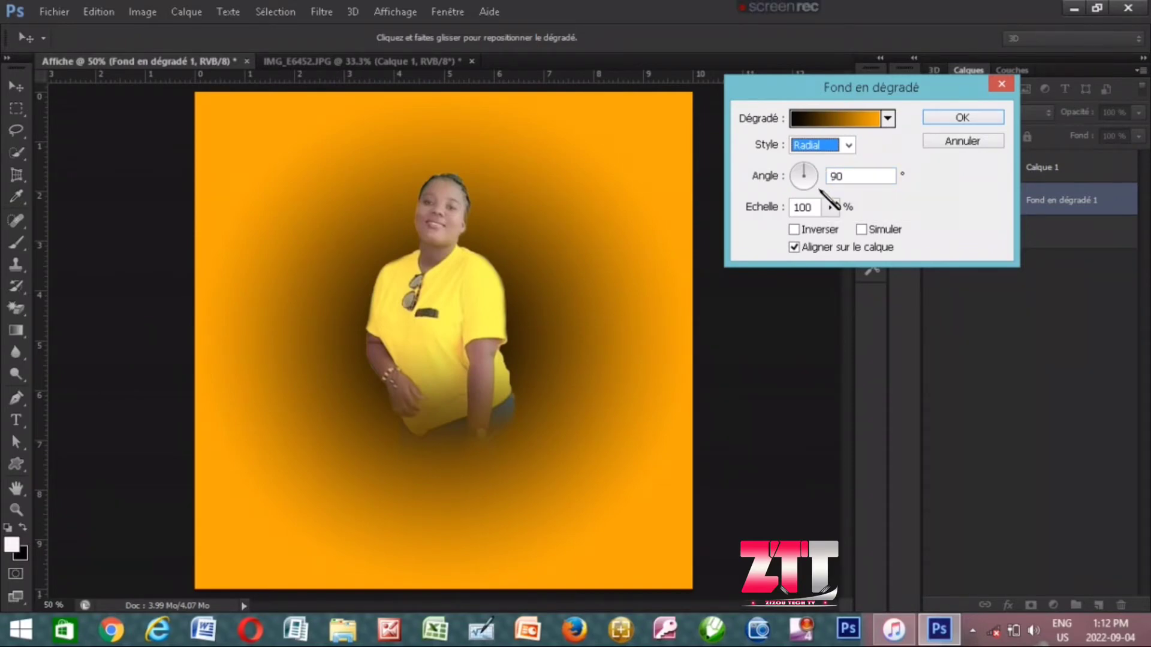
click(831, 208)
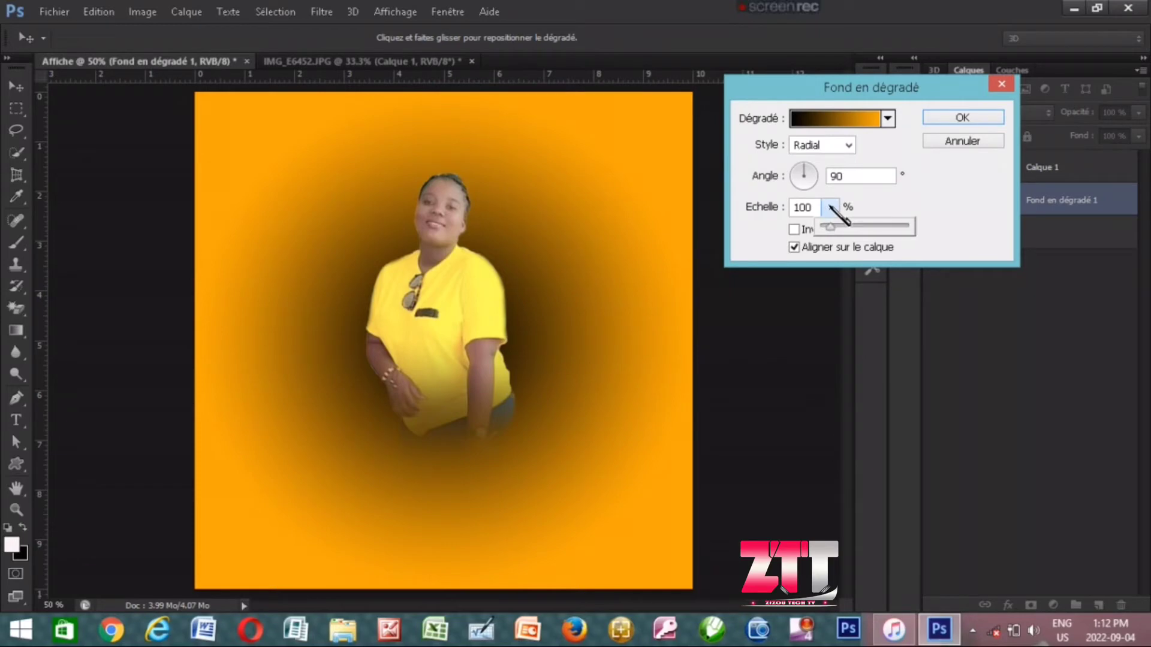
click(794, 229)
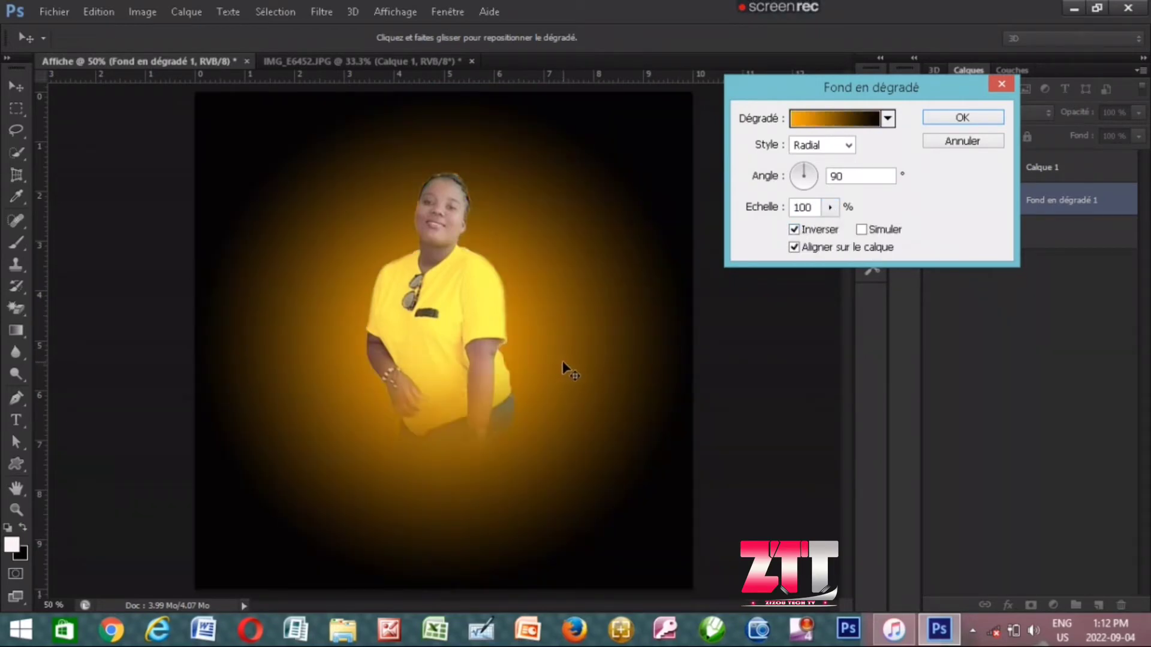
drag(562, 362, 570, 318)
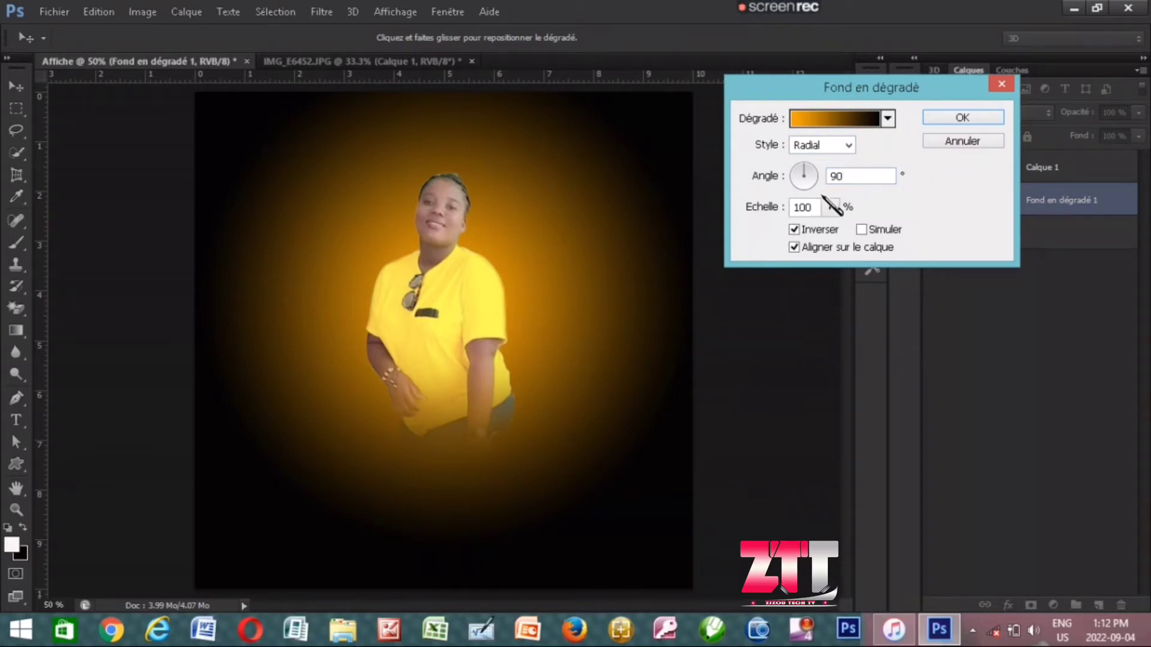
click(794, 230)
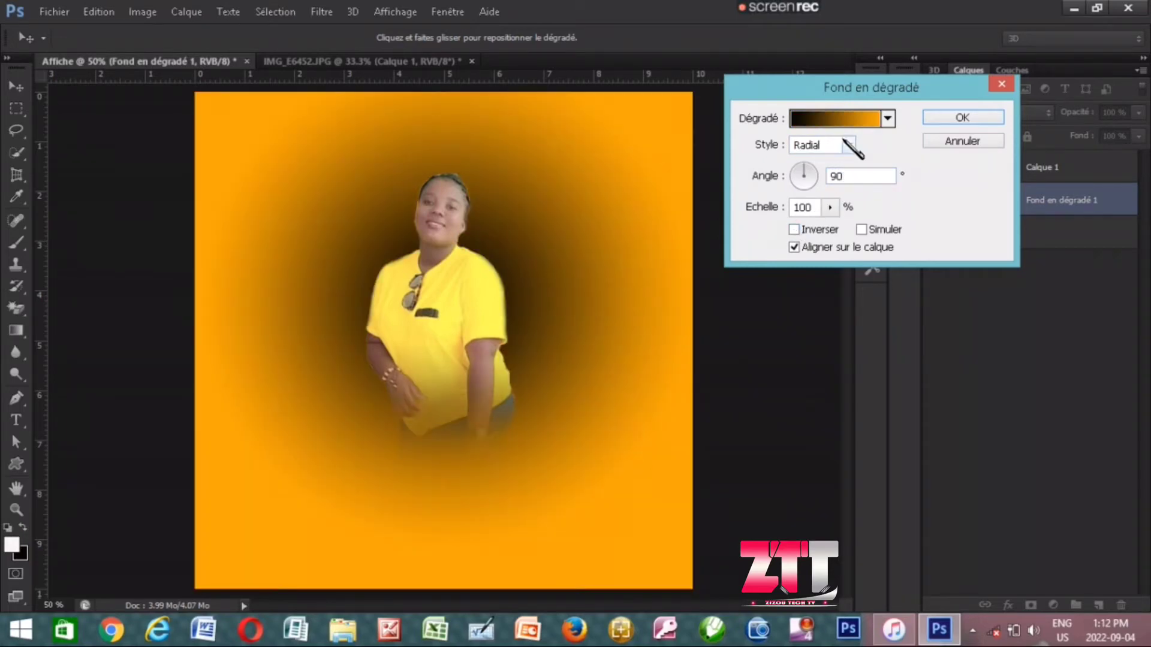
click(846, 119)
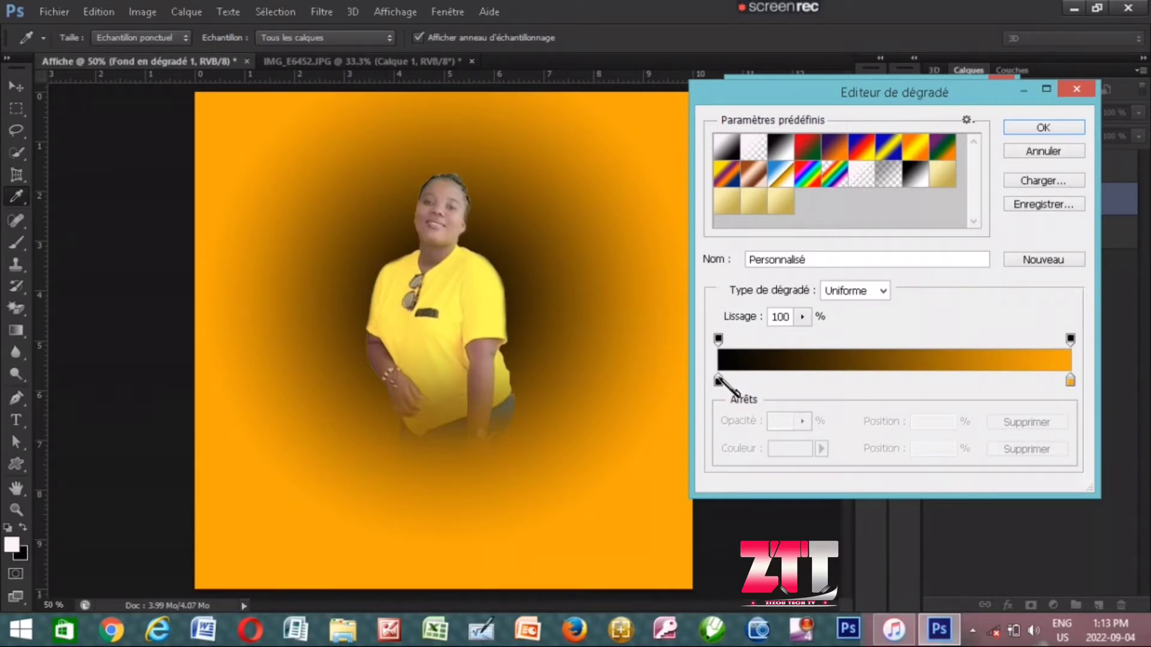
- Set the left gradient stop to a saturated yellow sampled from the shirt
click(718, 381)
click(798, 455)
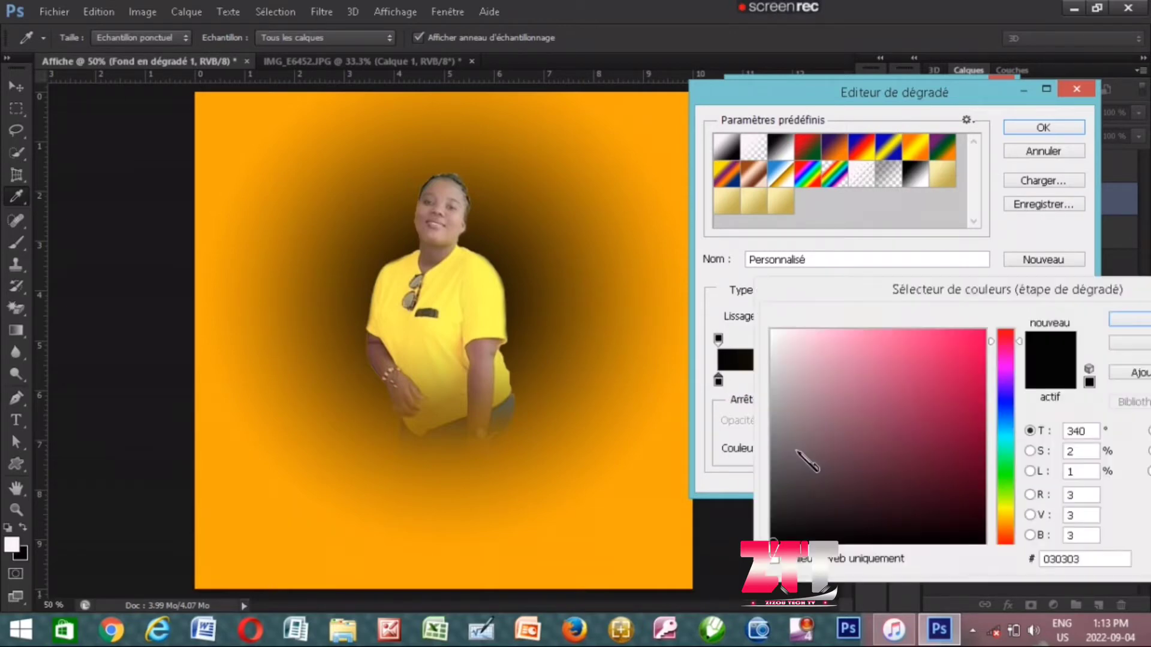
click(456, 326)
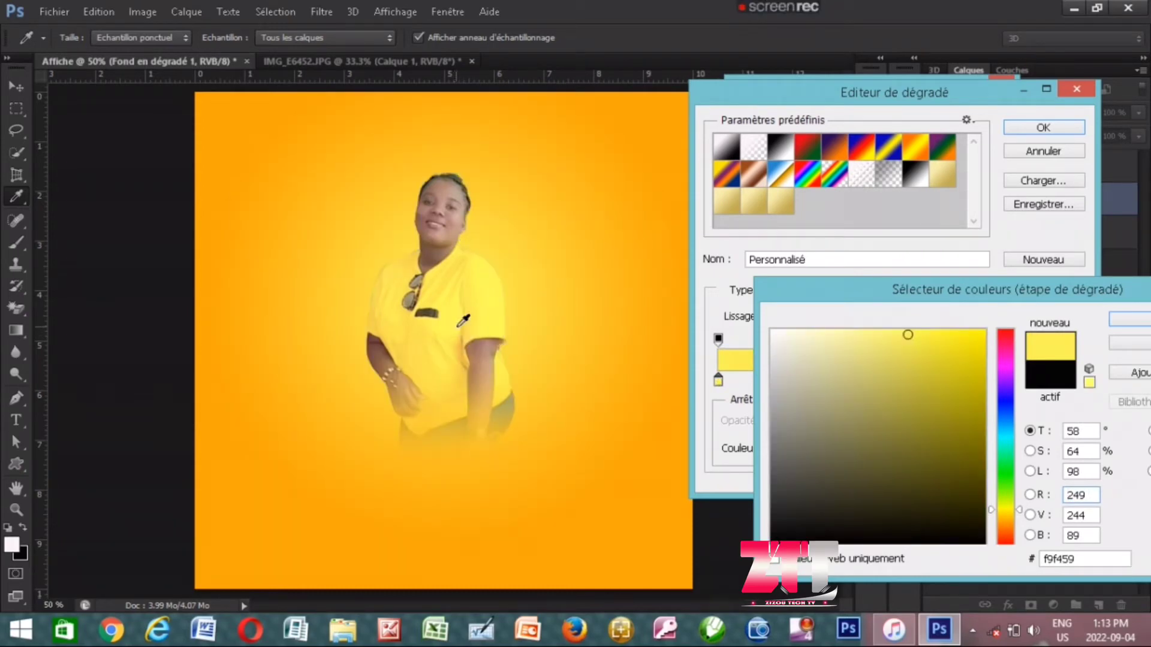
click(490, 300)
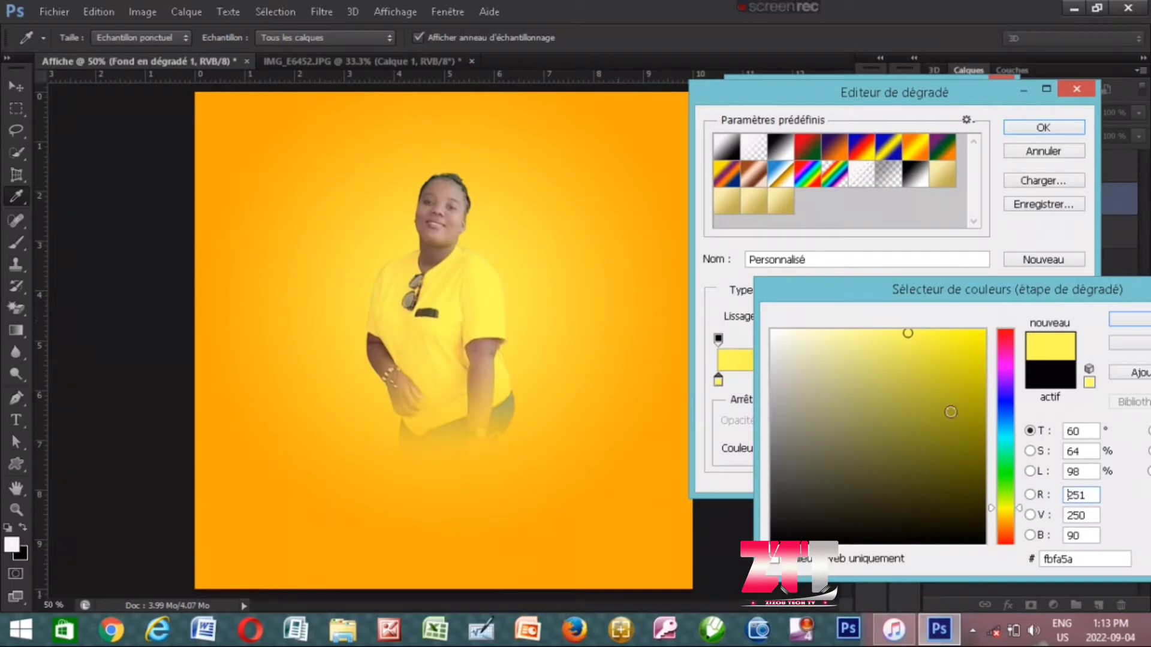
click(962, 346)
drag(964, 344, 980, 340)
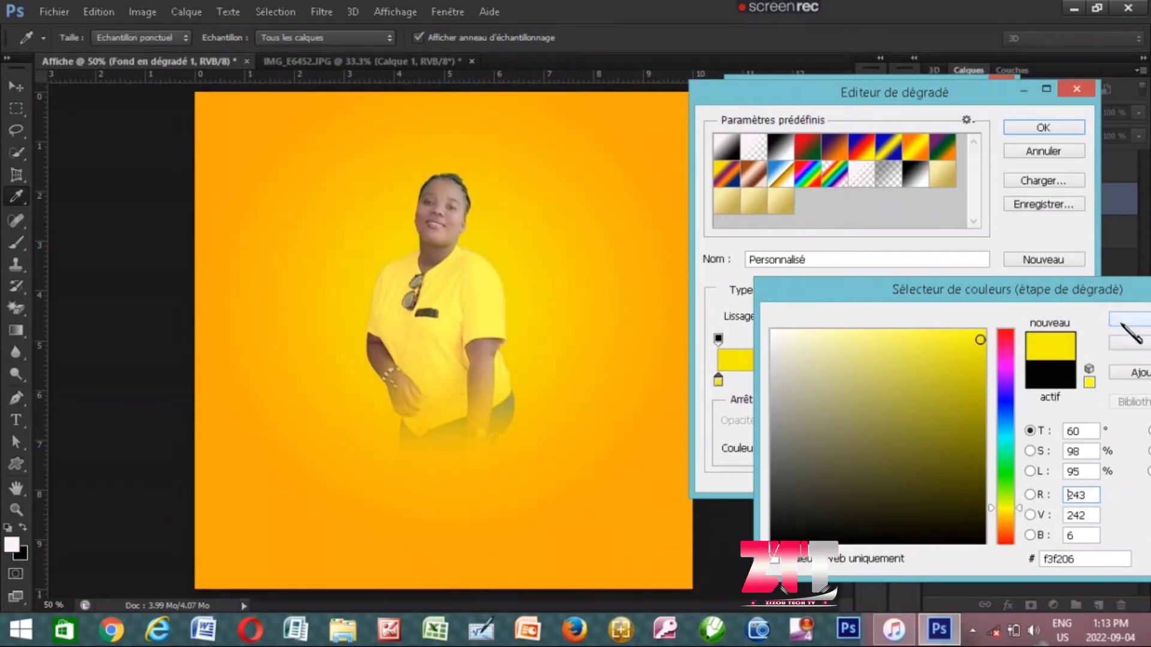
click(1121, 320)
- Set the right gradient stop to deep orange #de9405 and confirm the gradient
click(1070, 380)
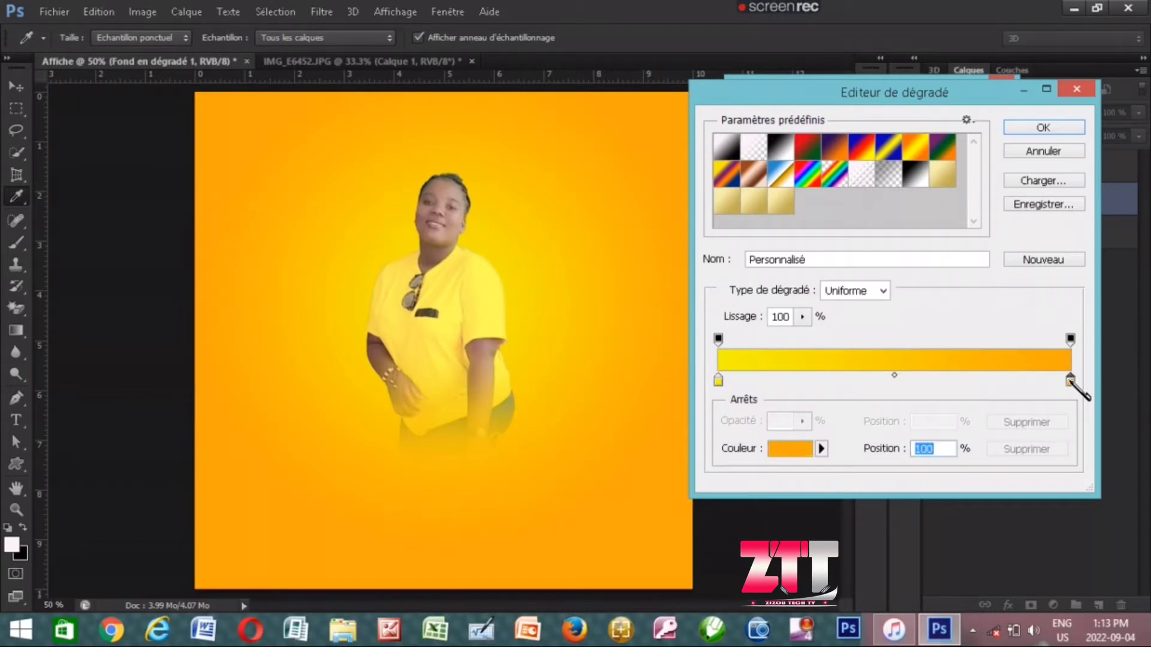
click(798, 457)
double_click(1079, 495)
text(225)
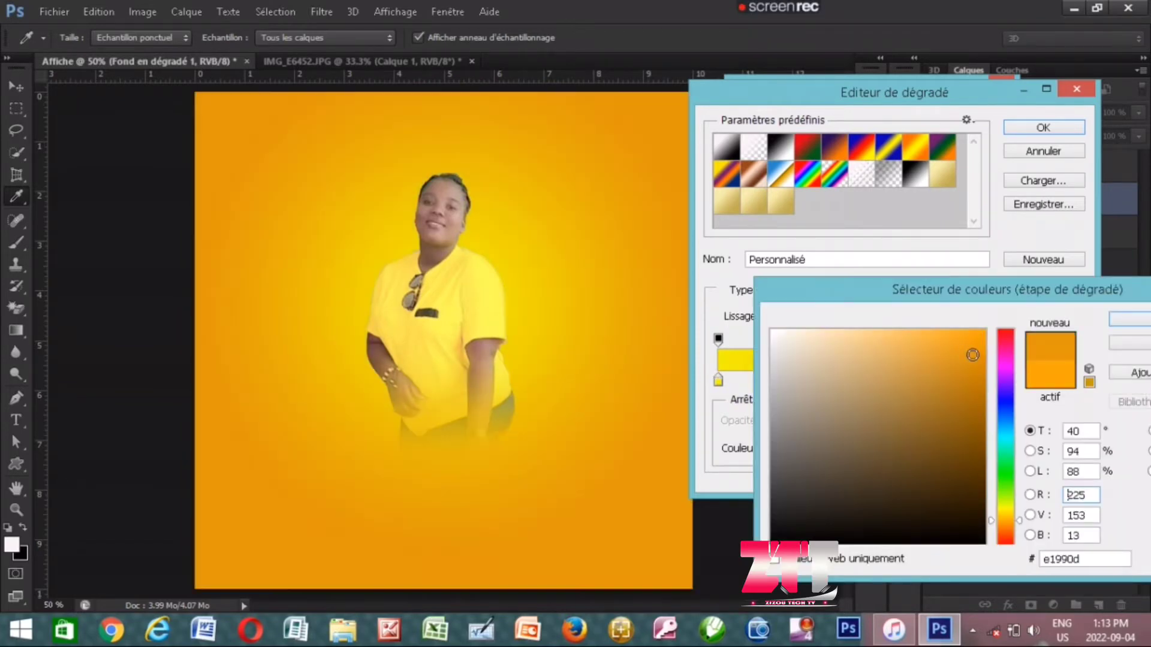
mouse_move(972, 355)
mouse_down()
mouse_move(979, 341)
mouse_move(981, 360)
mouse_up()
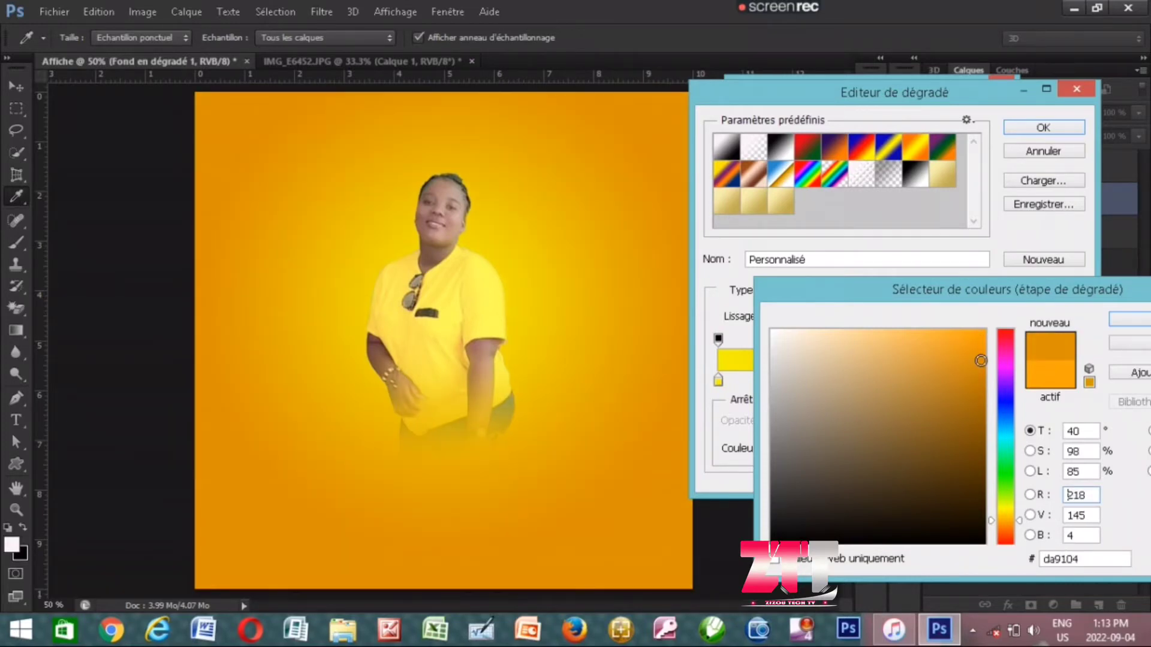
drag(980, 359, 980, 357)
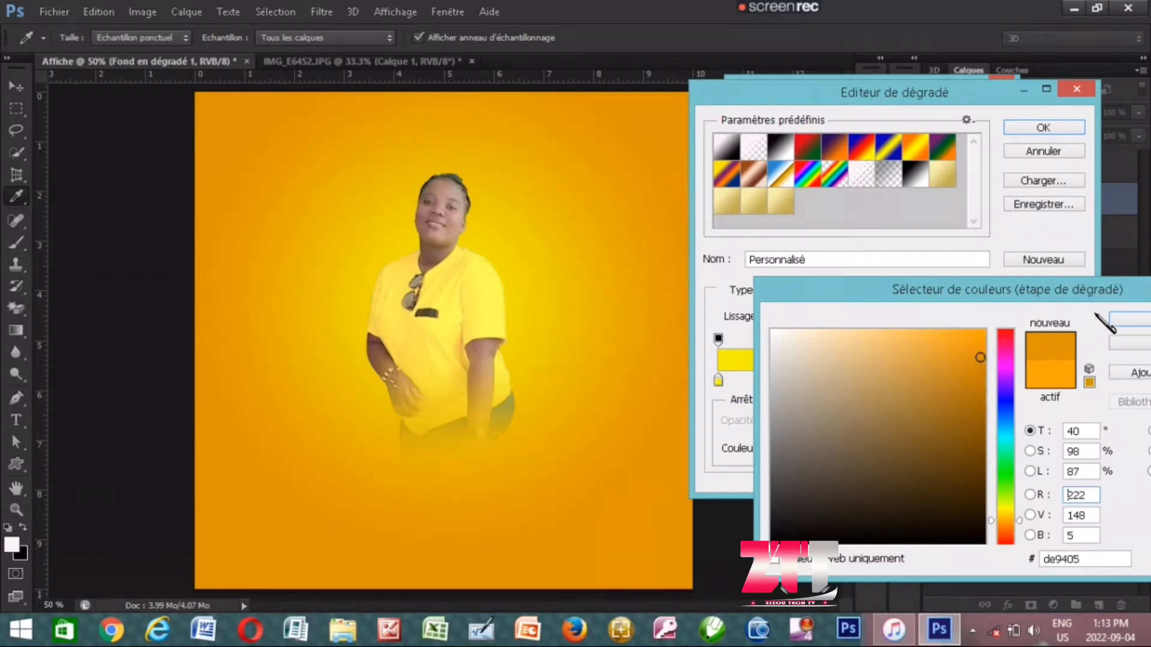
click(1112, 321)
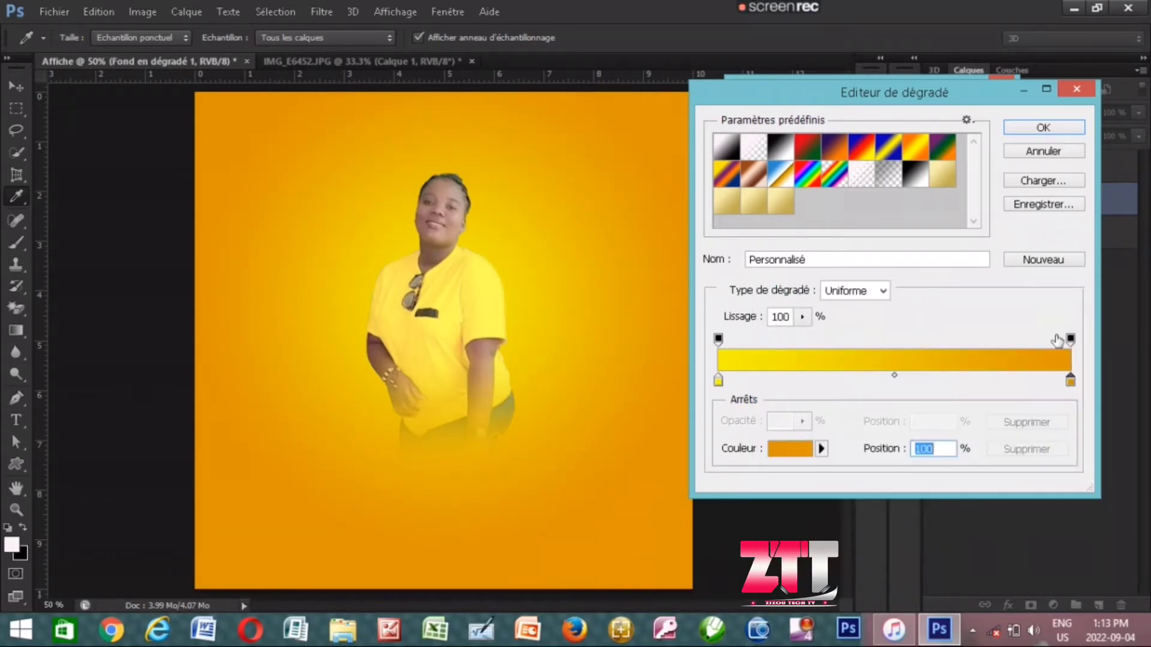
click(1051, 127)
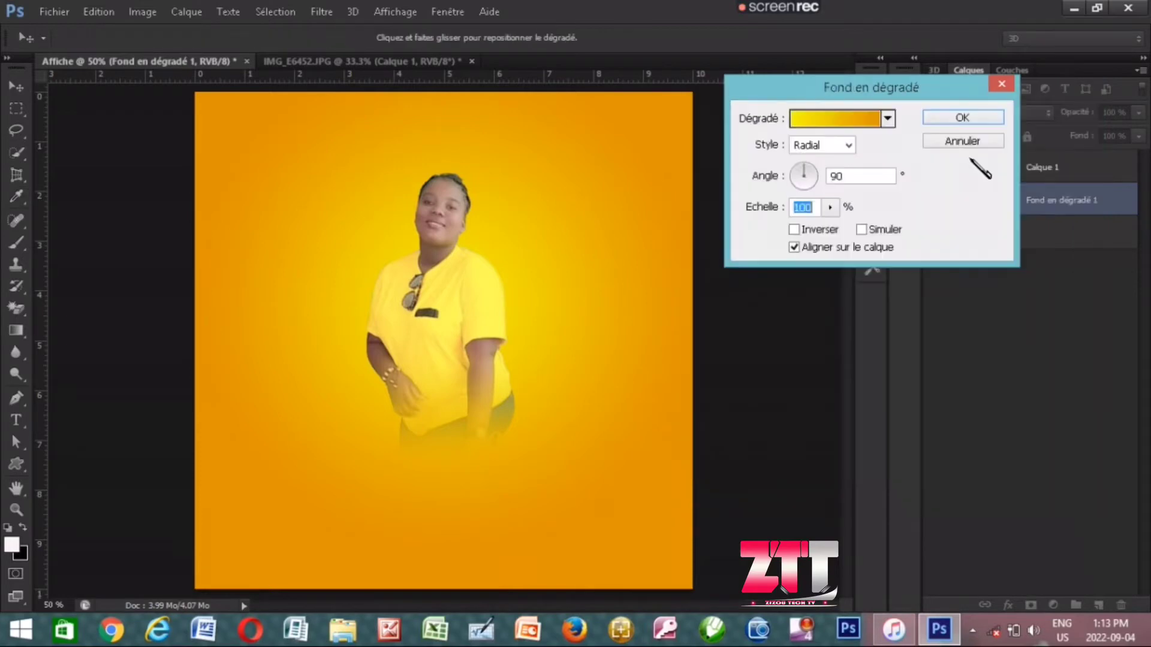
- Set the radial yellow-to-orange gradient's scale to 80% and apply the fill
click(830, 207)
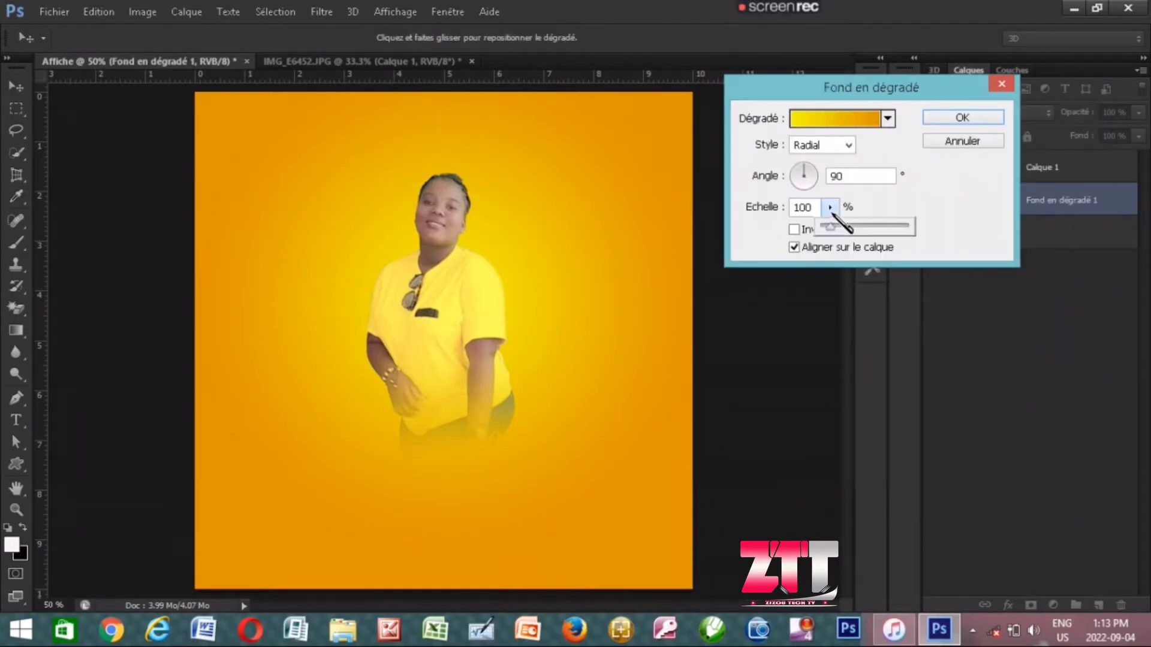
drag(831, 214, 832, 229)
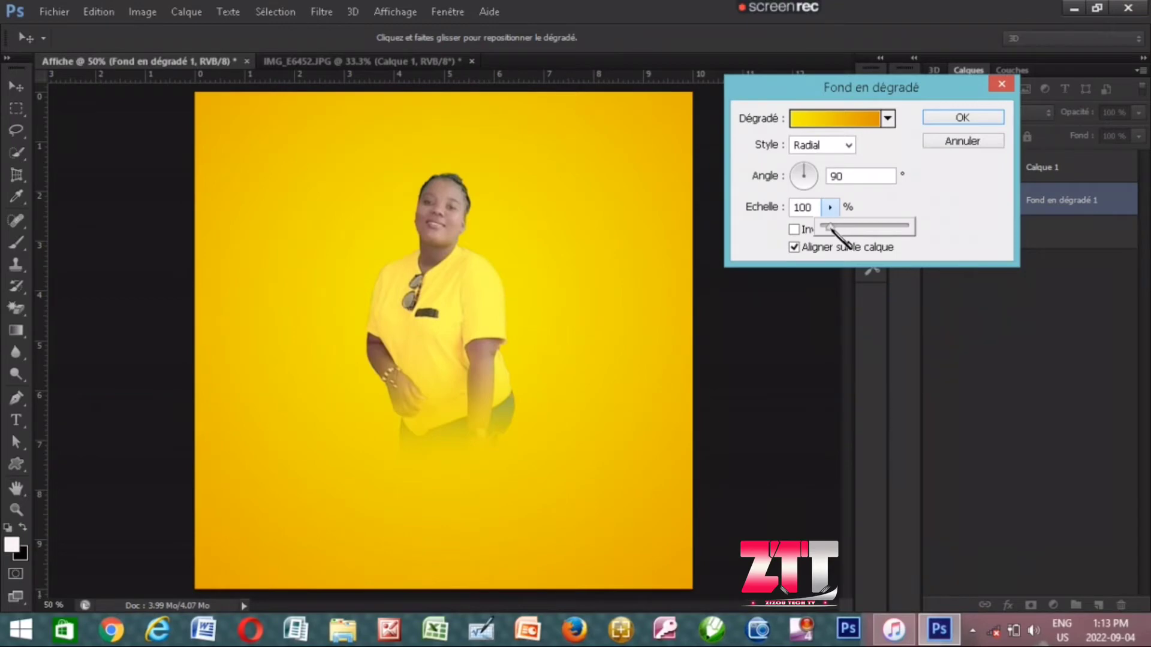
drag(830, 228, 830, 230)
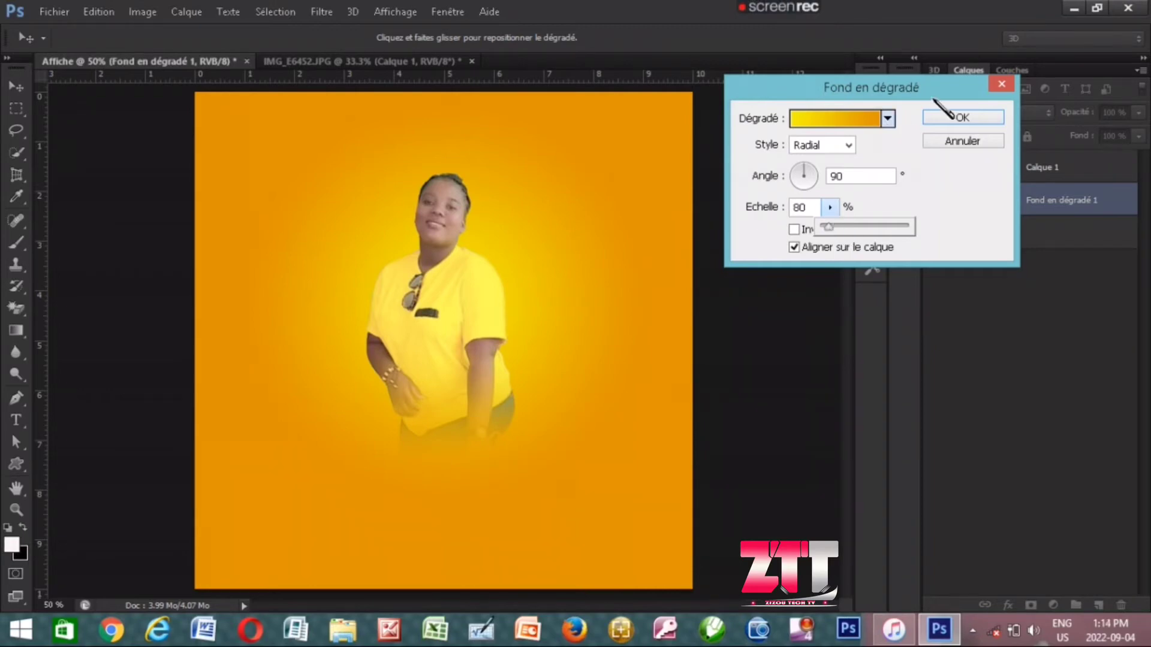
click(962, 118)
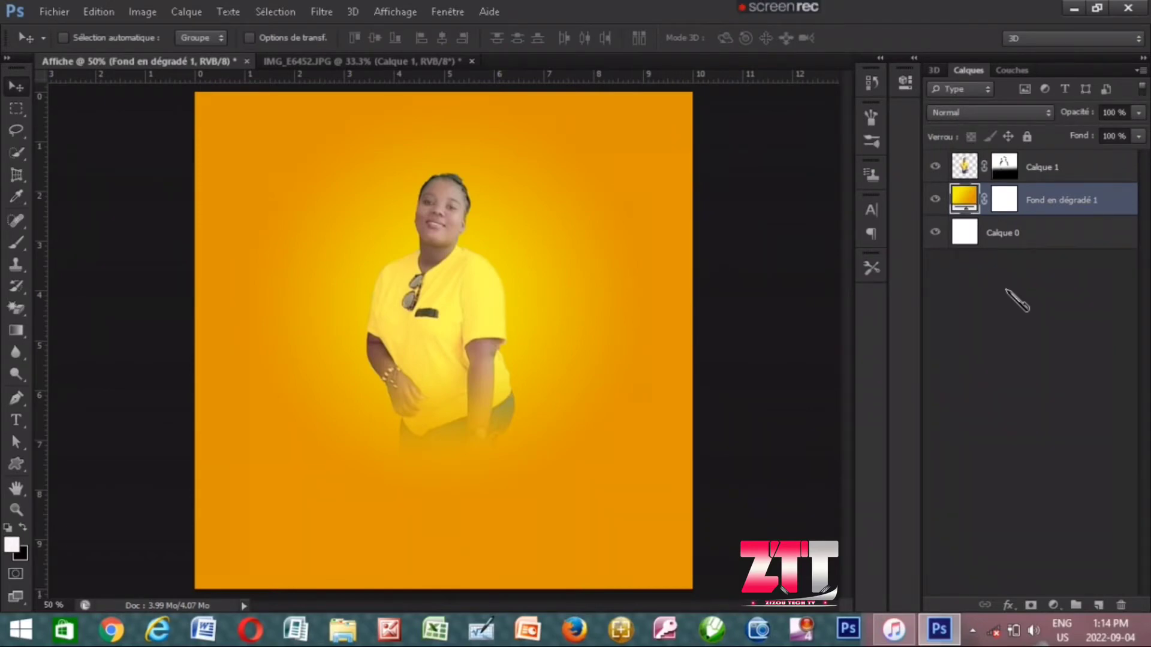
- Duplicate Calque 1 with Ctrl+J and enlarge the original underneath to about 102%
click(1096, 175)
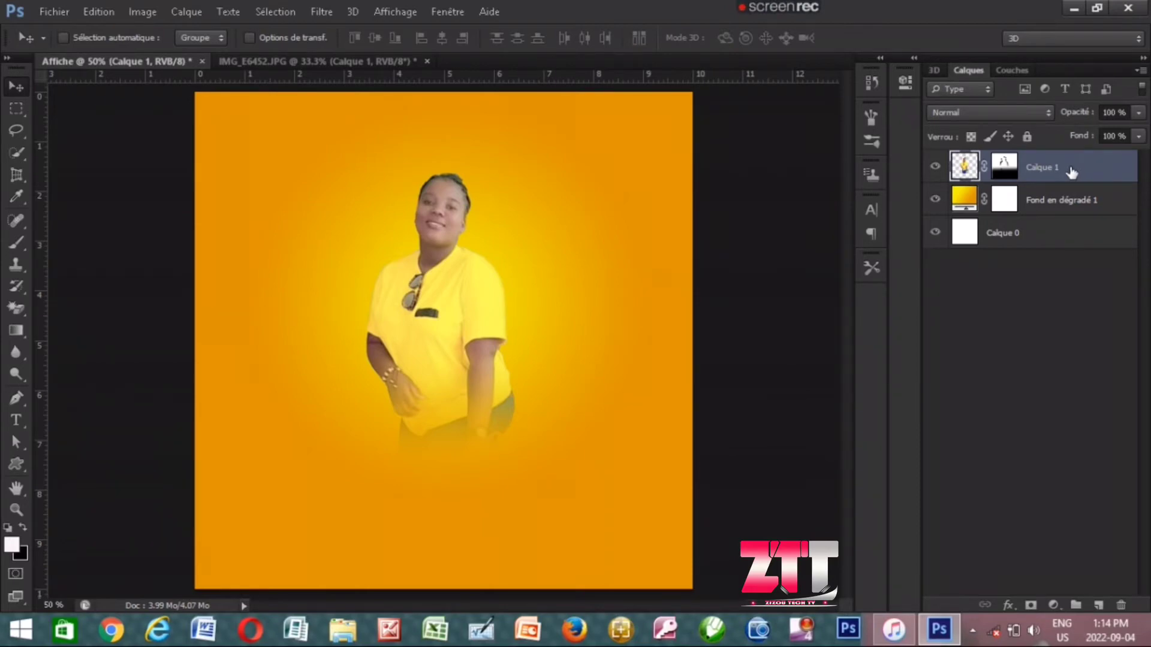
key(ctrl+j)
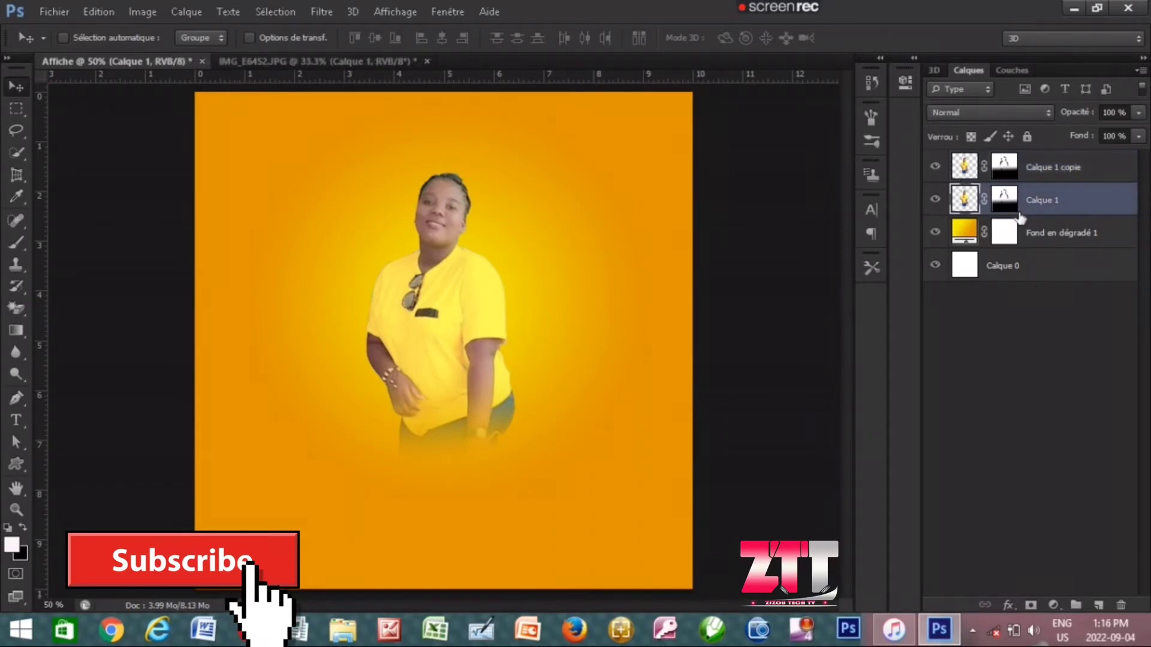
key(ctrl+t)
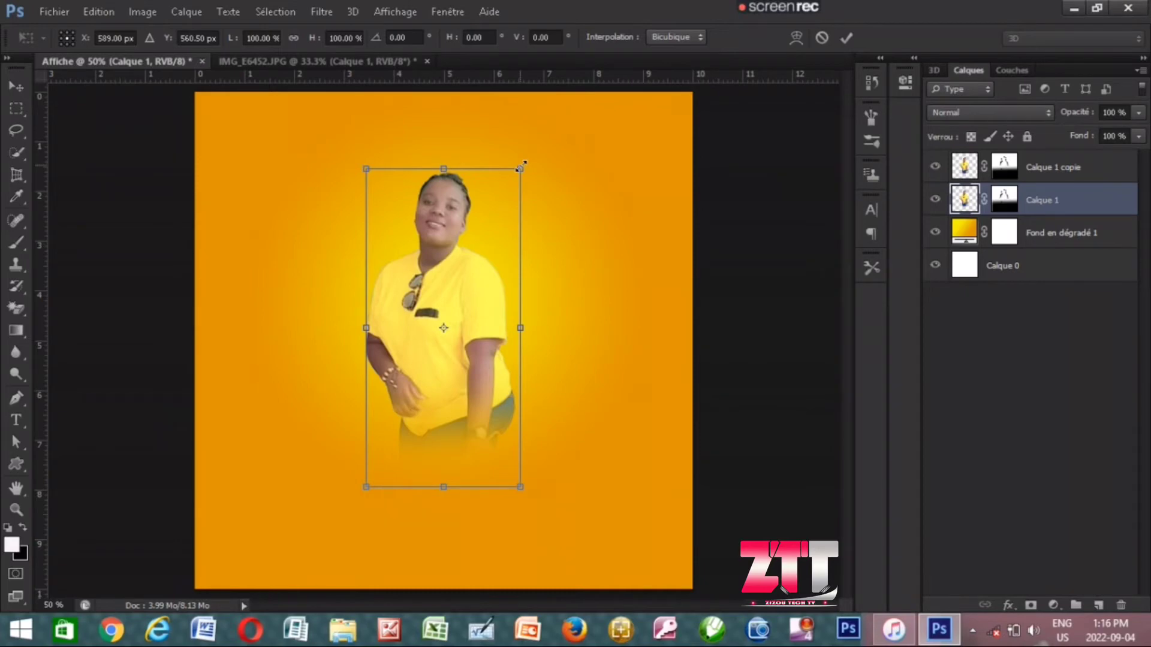
drag(520, 167, 524, 160)
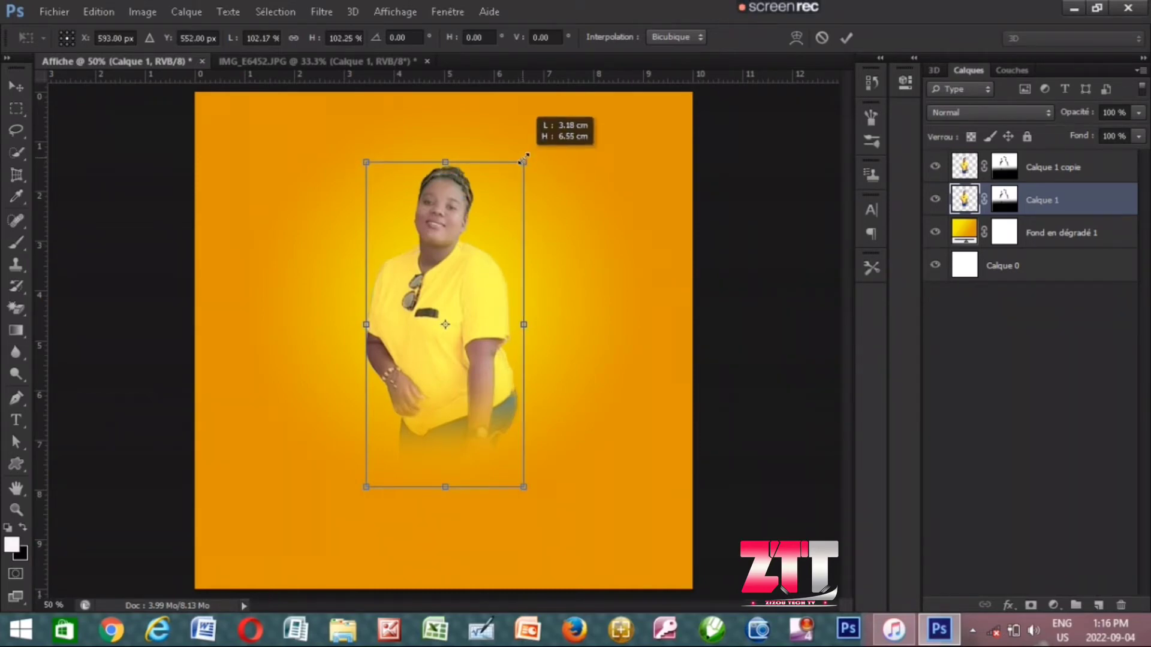
click(847, 38)
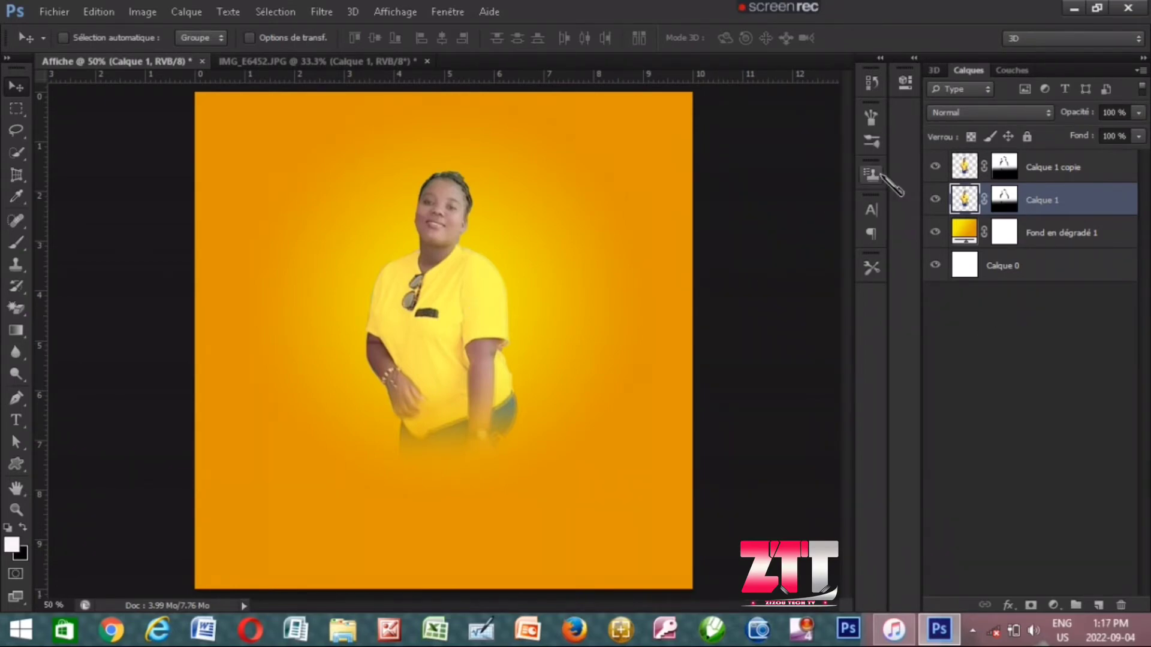
- Scale the lower Calque 1 woman to about 103%, nudge it left, then shrink to about 98%
key(ctrl+t)
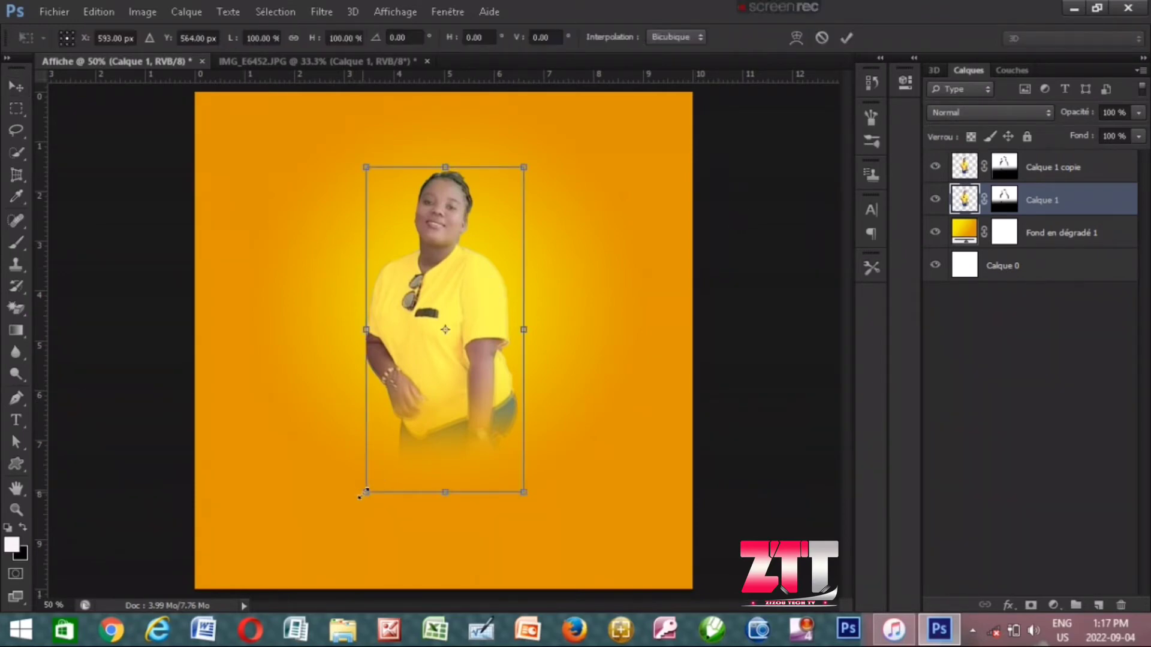
drag(359, 498, 352, 507)
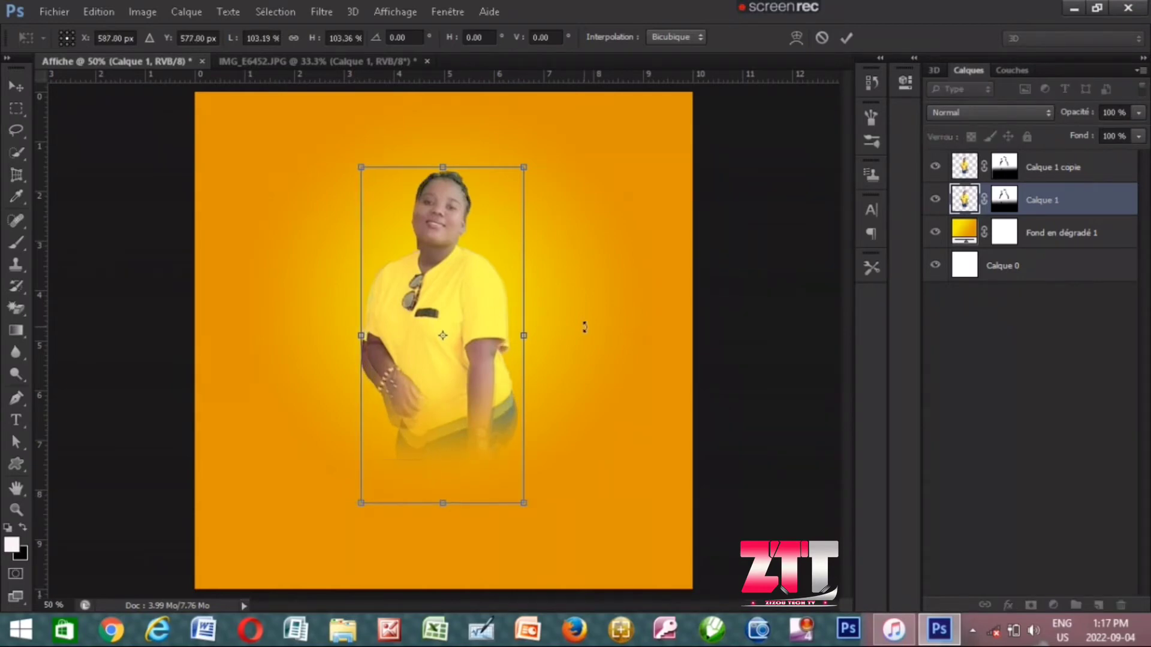
click(850, 40)
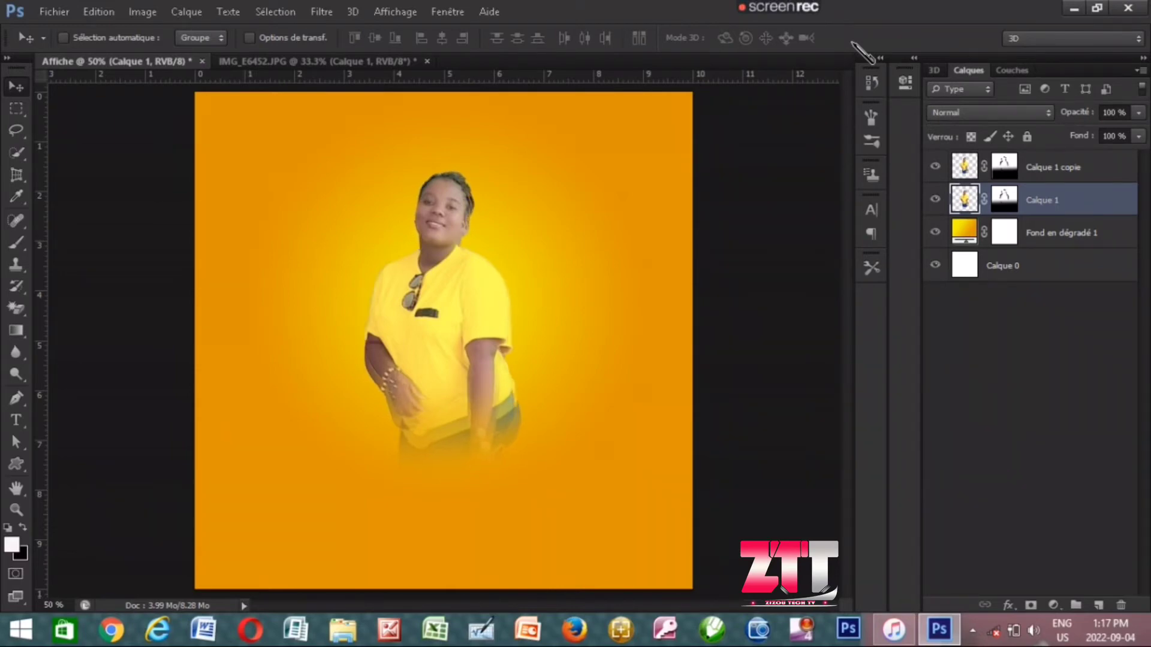
key(Right)
key(Right)
key(Left)
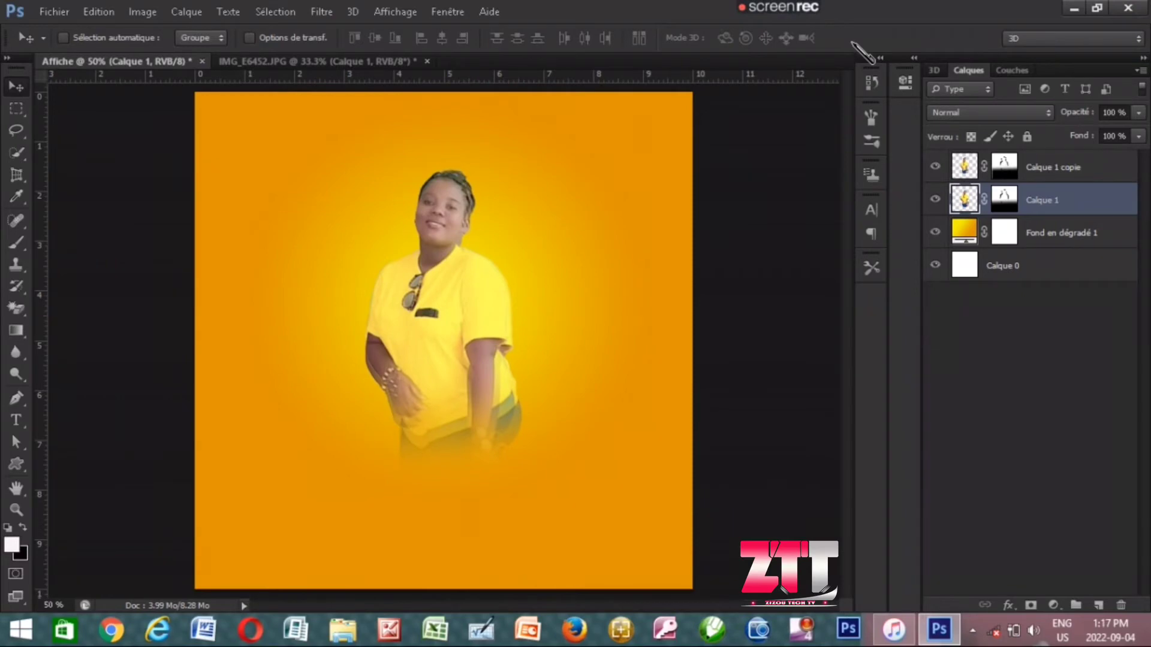
key(Left)
key(Left)
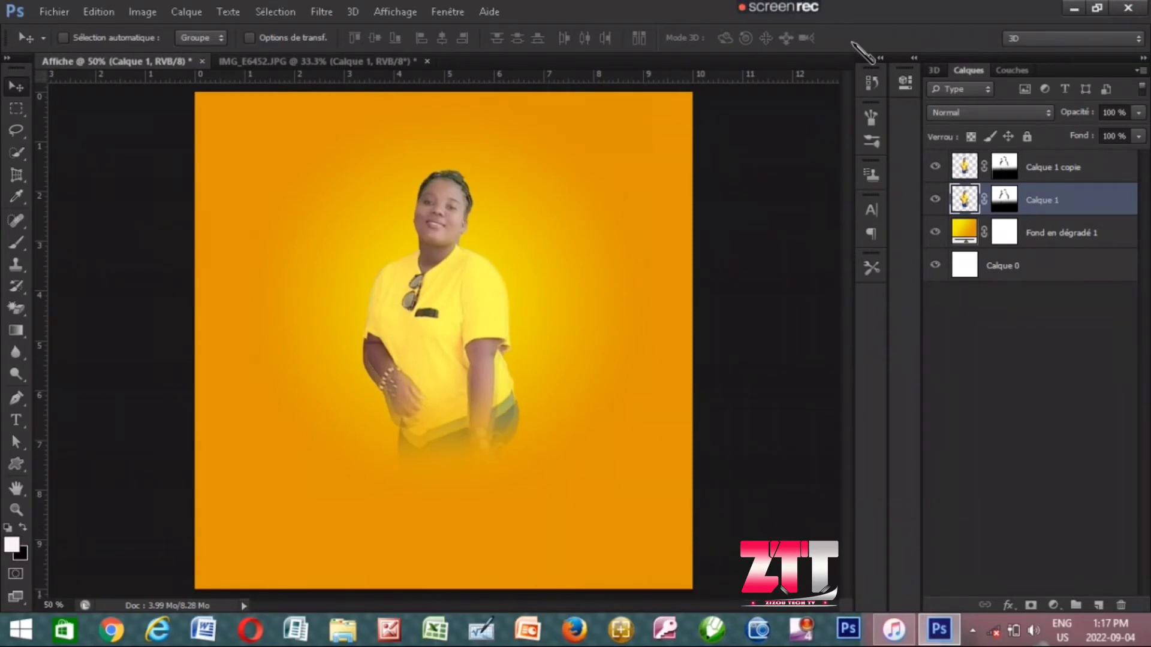
key(ctrl+t)
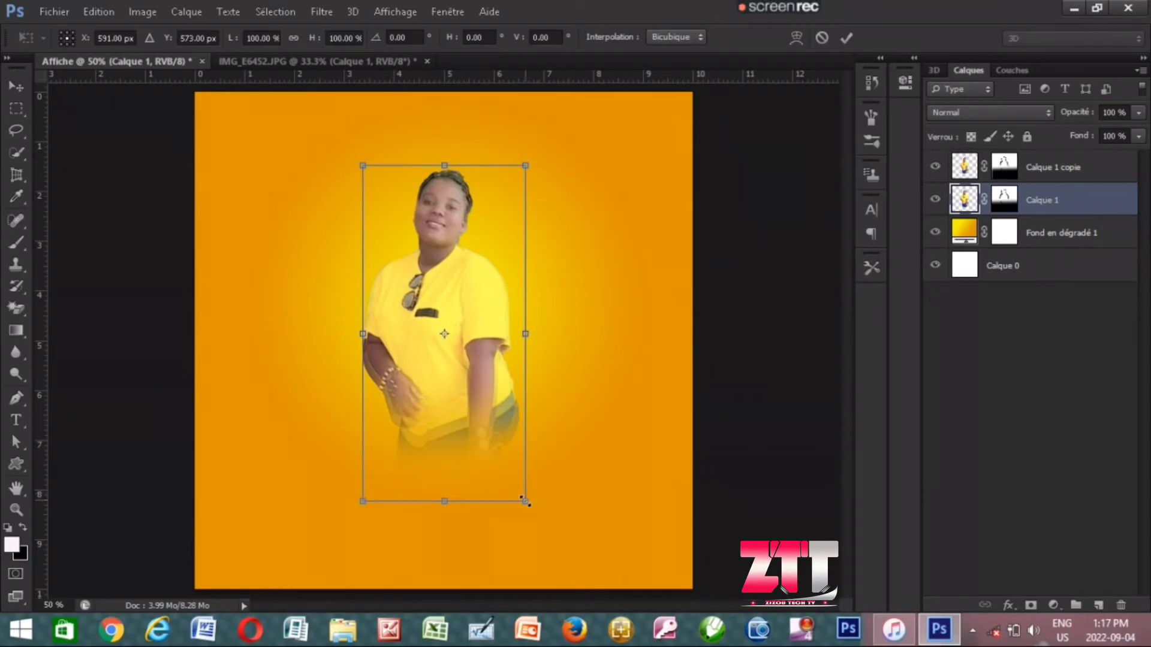
drag(525, 501, 519, 489)
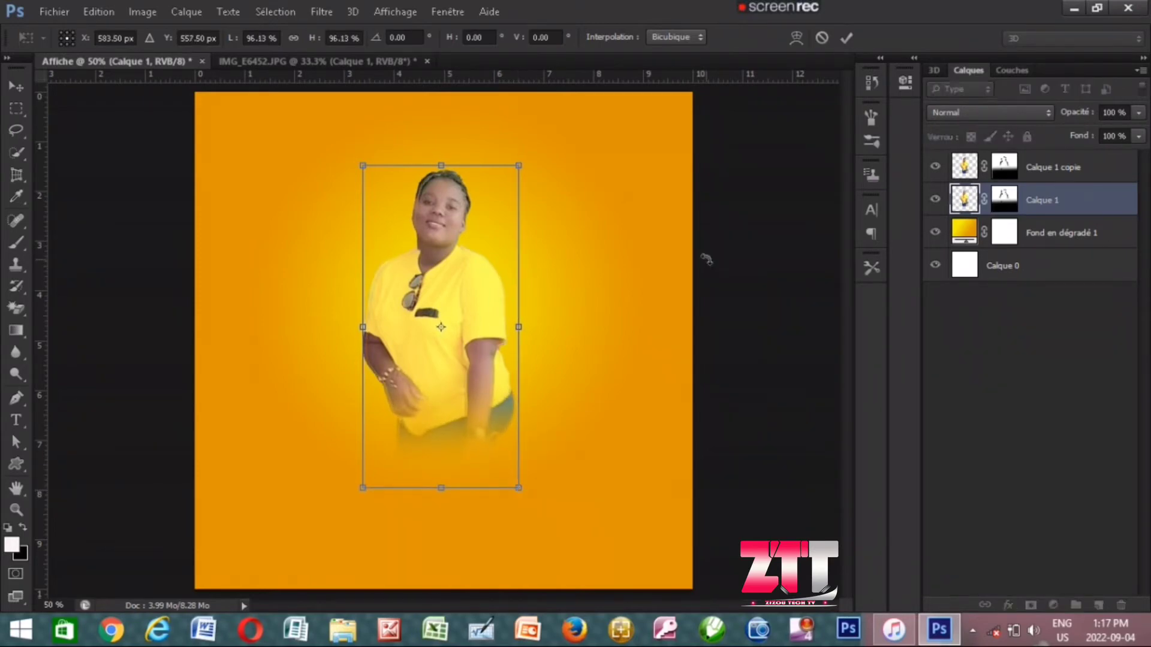
click(848, 36)
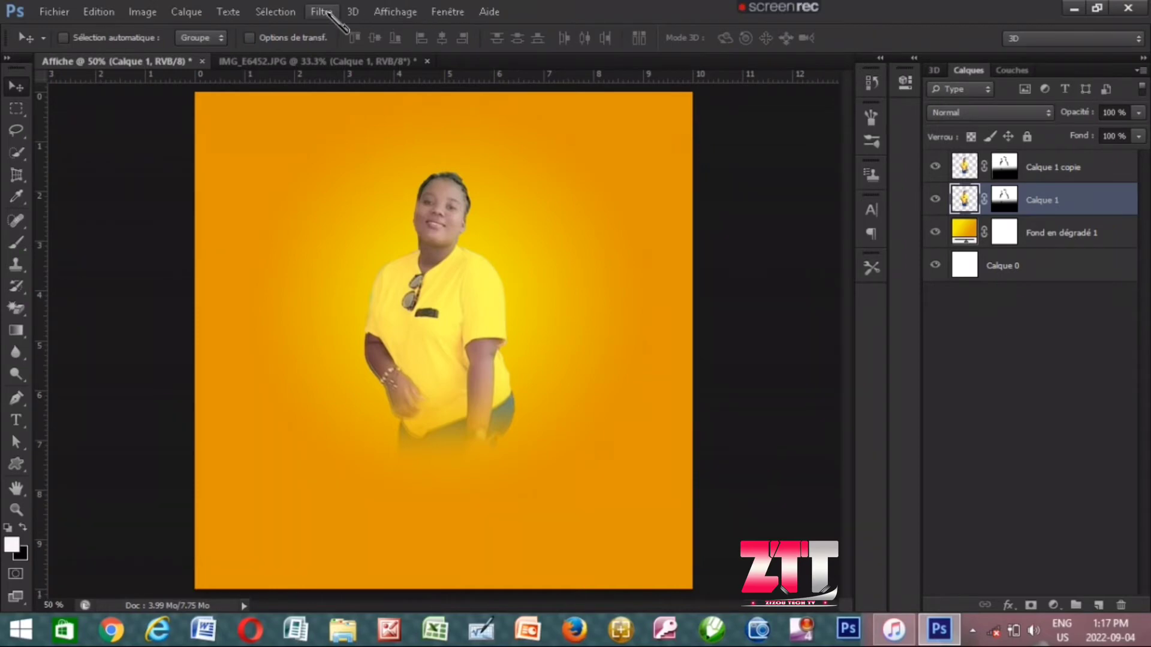
- Apply a Gaussian blur of about 15 px radius to the lower Calque 1 woman
click(322, 12)
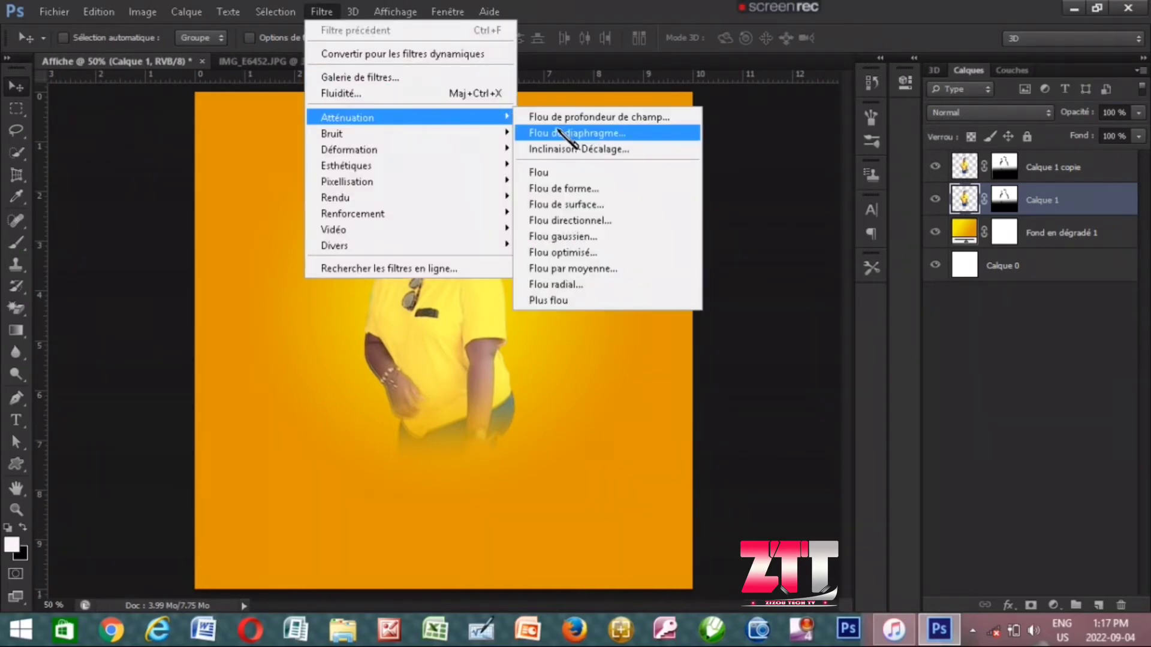
mouse_move(347, 118)
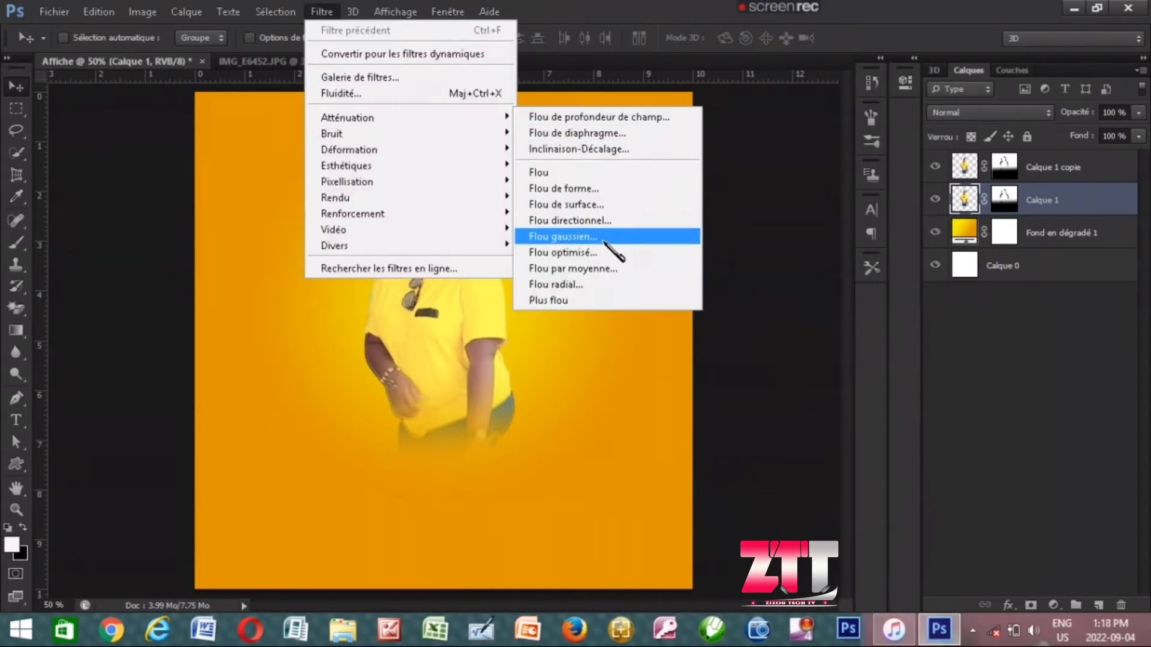
click(603, 239)
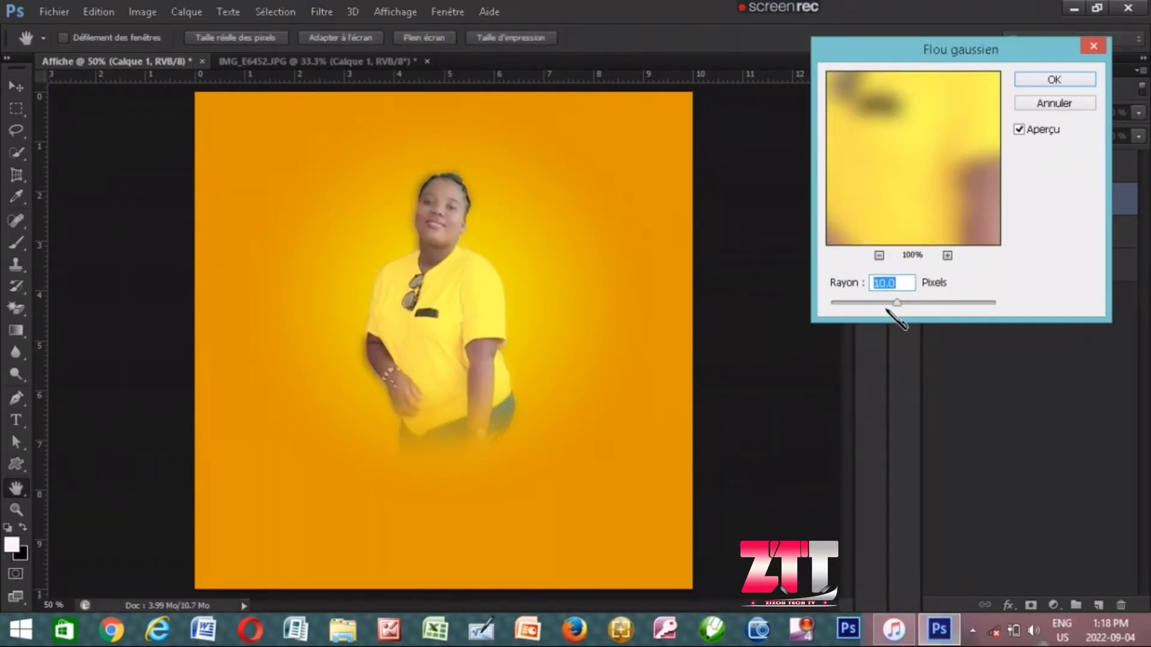
drag(897, 304, 899, 302)
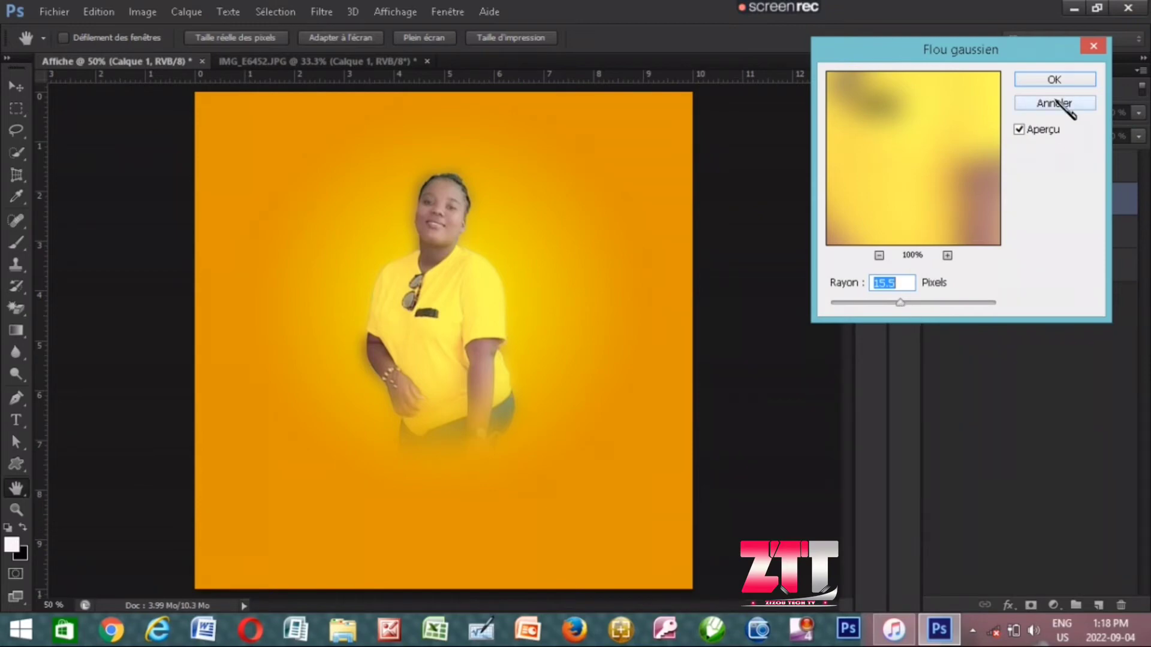
click(1053, 80)
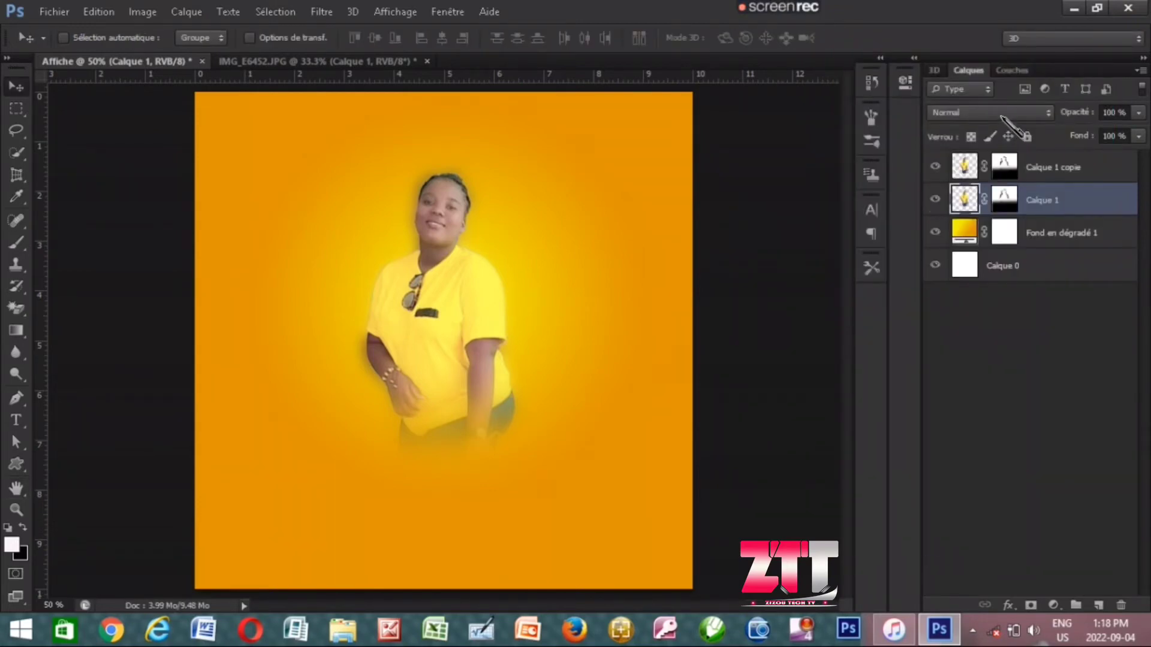
- Try Luminosité, then set the blurred woman copy to Densité linéaire (Ajout) for a yellow glow
click(1002, 113)
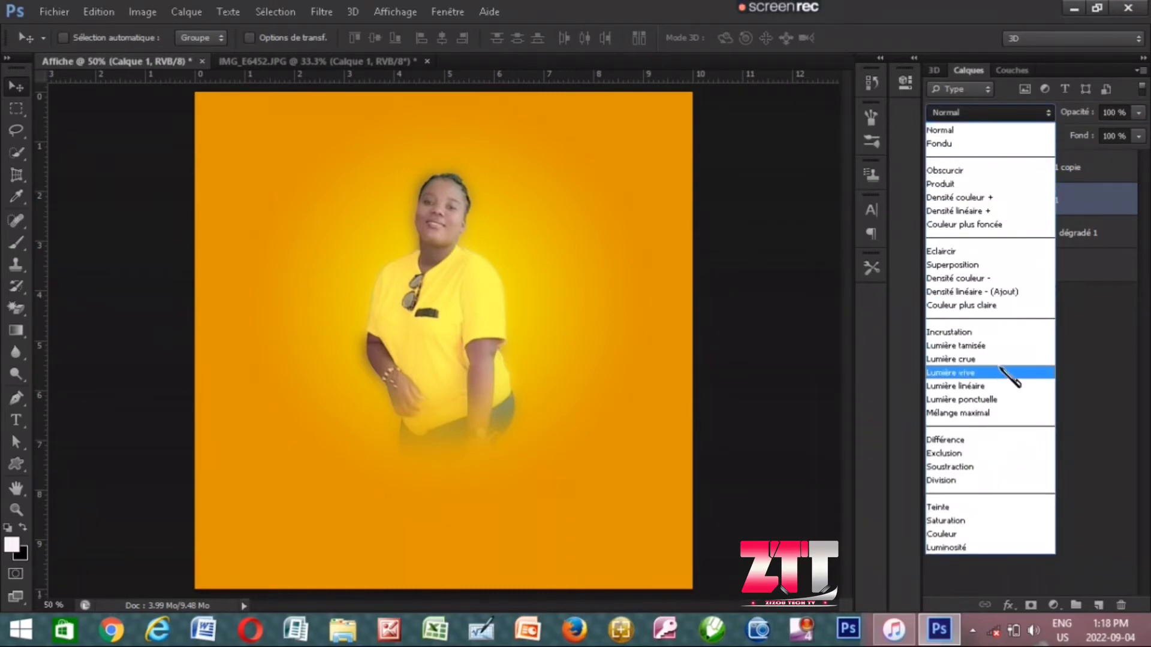
click(977, 548)
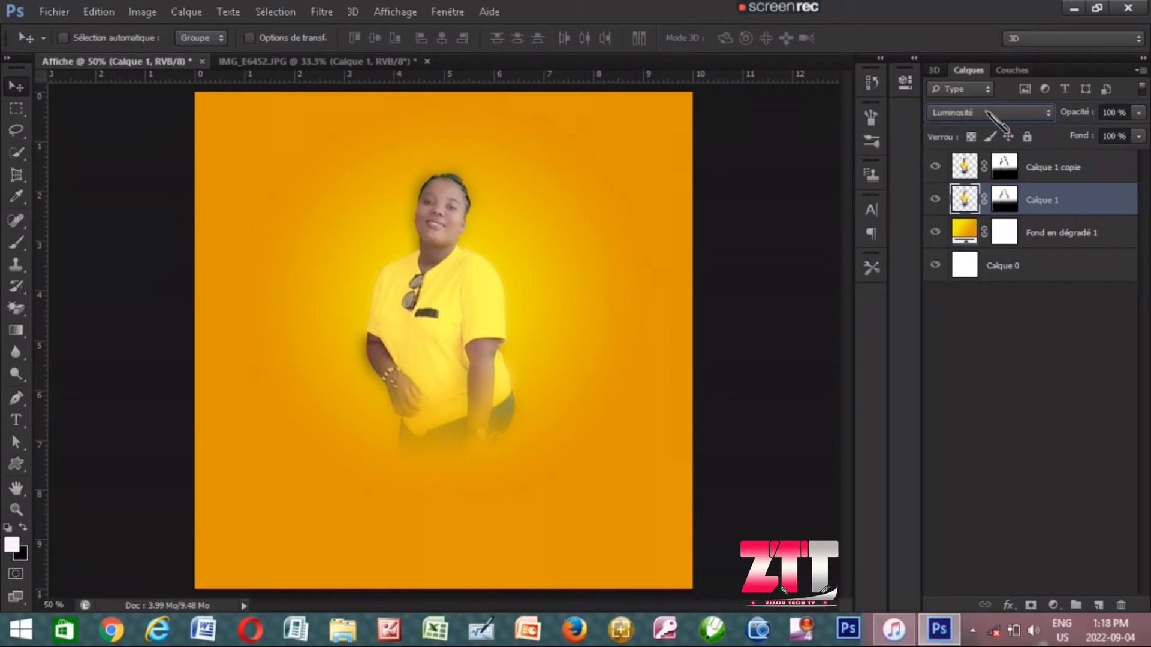
click(989, 114)
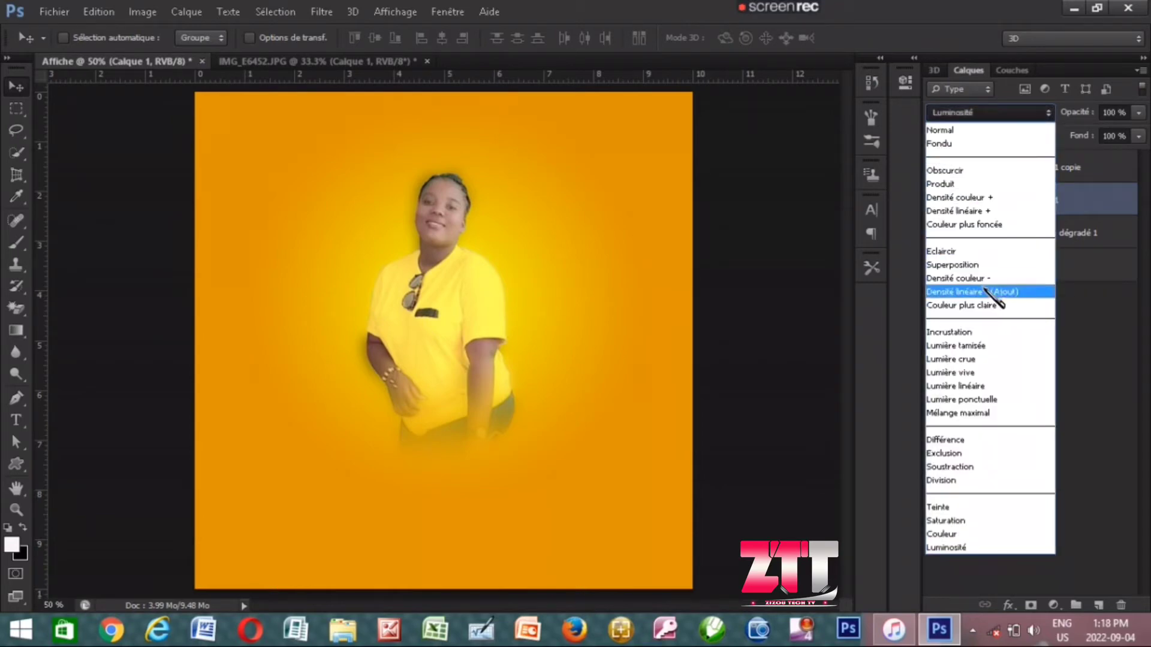
click(983, 291)
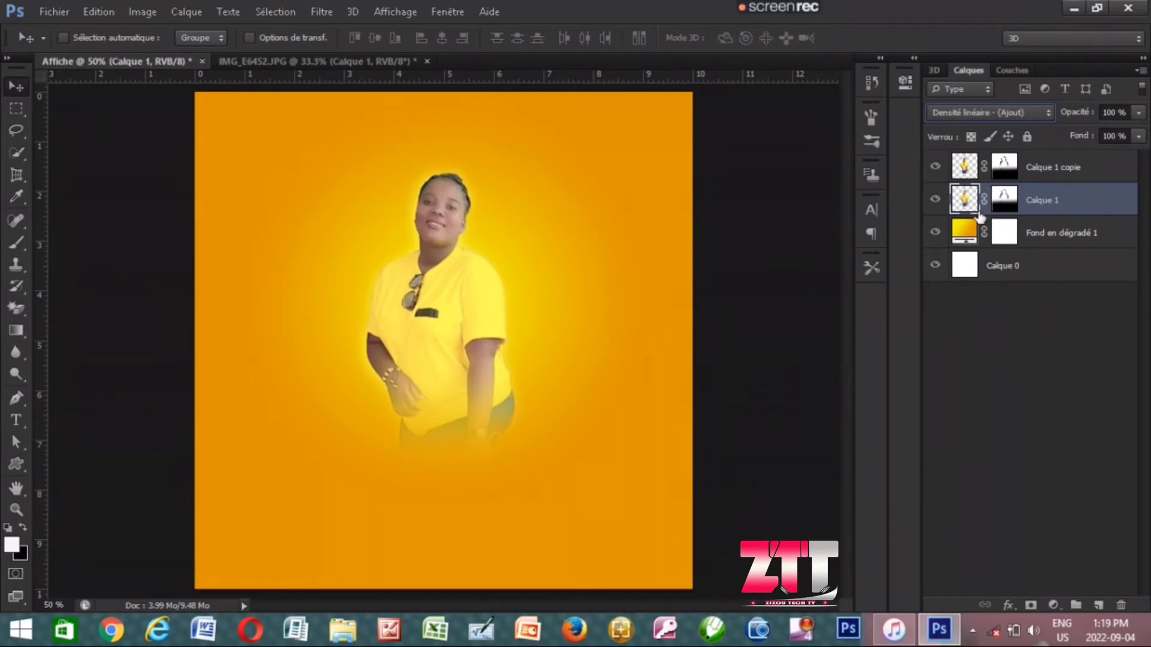
key(ctrl+t)
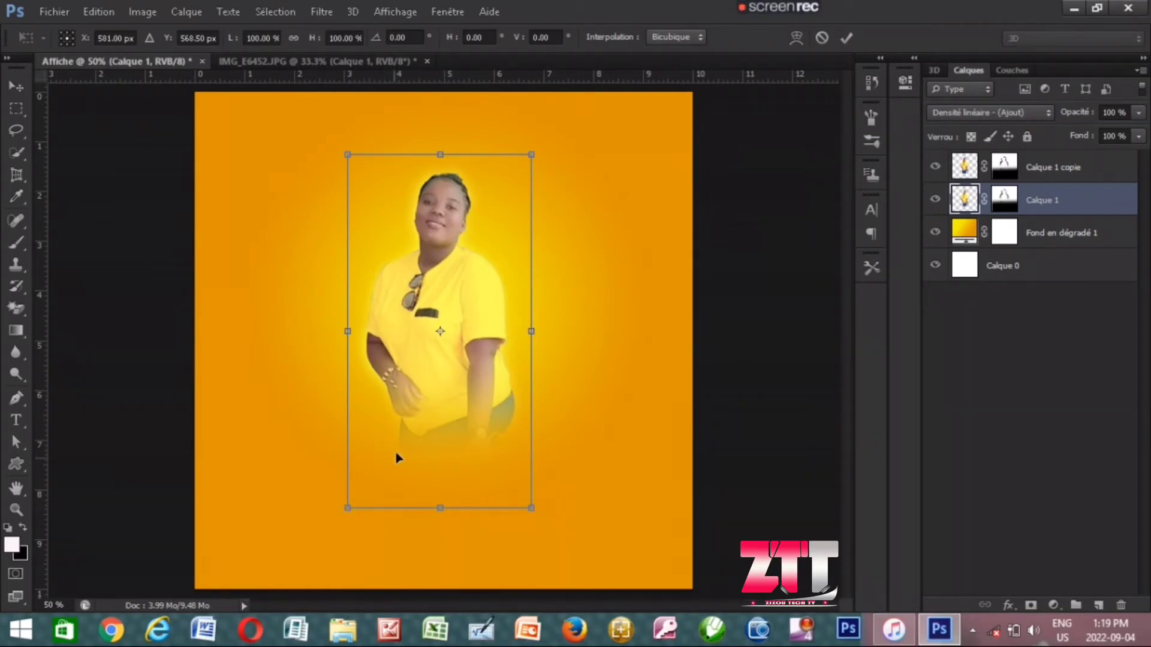
- Commit the transform and duplicate the glow layer into Calque 1 copie 2, undoing the extra copy
click(847, 37)
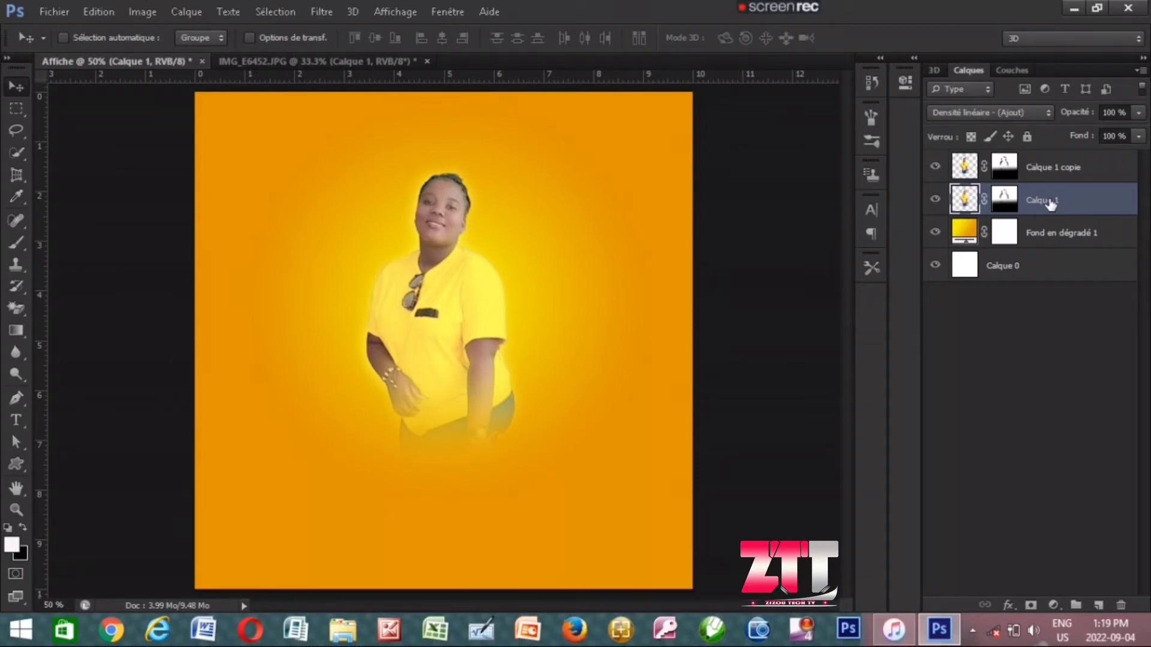
key(ctrl+j)
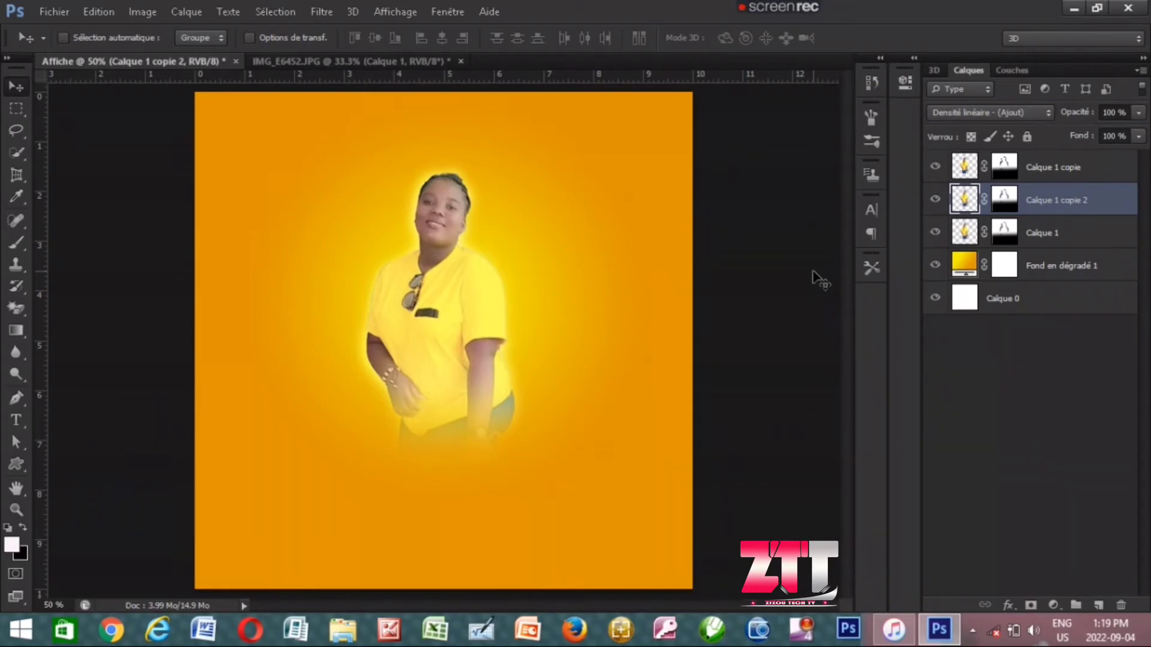
key(ctrl+j)
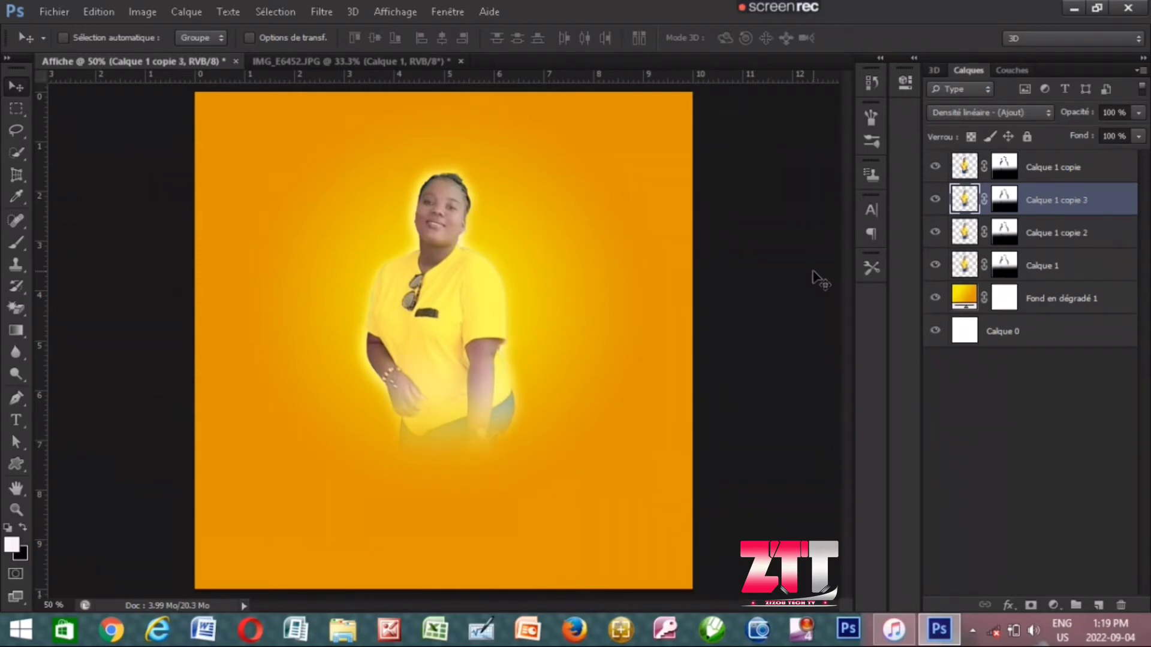
key(ctrl+z)
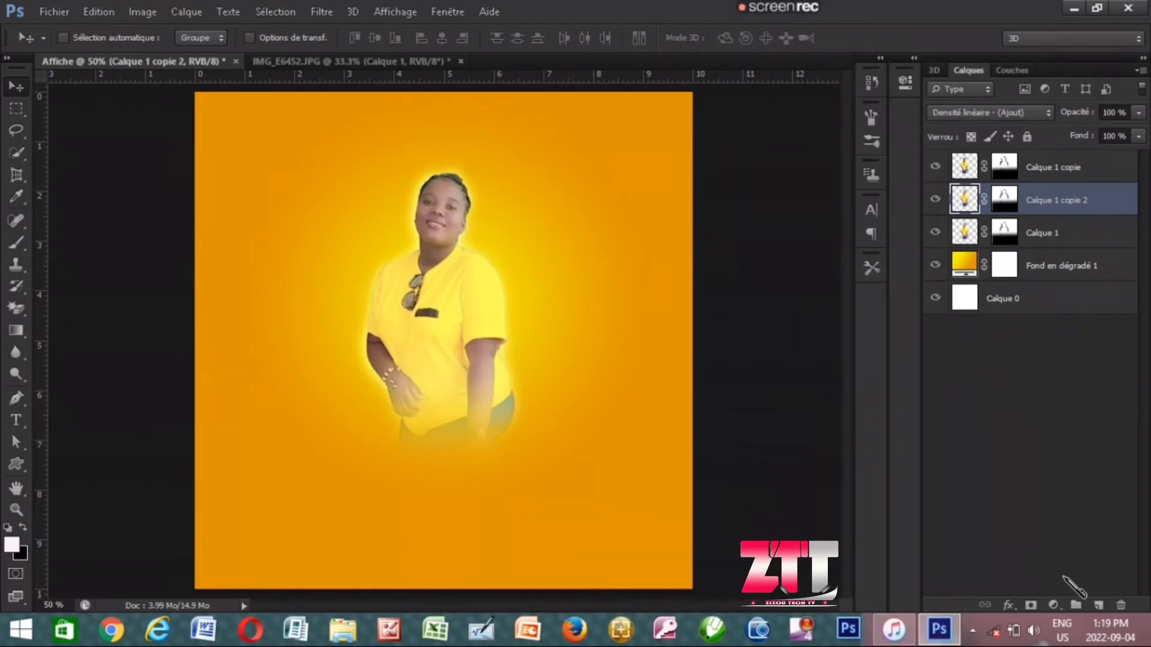
- Add a Dégradé fill layer above Fond en dégradé 1 and open its gradient editor
click(1101, 282)
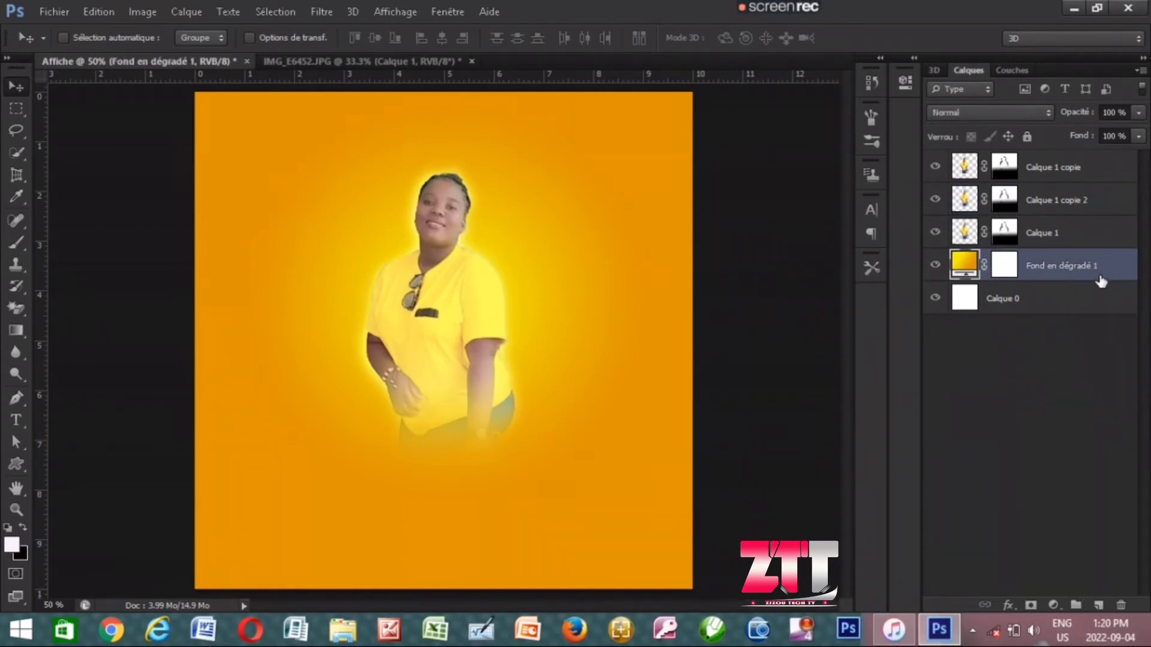
click(1086, 305)
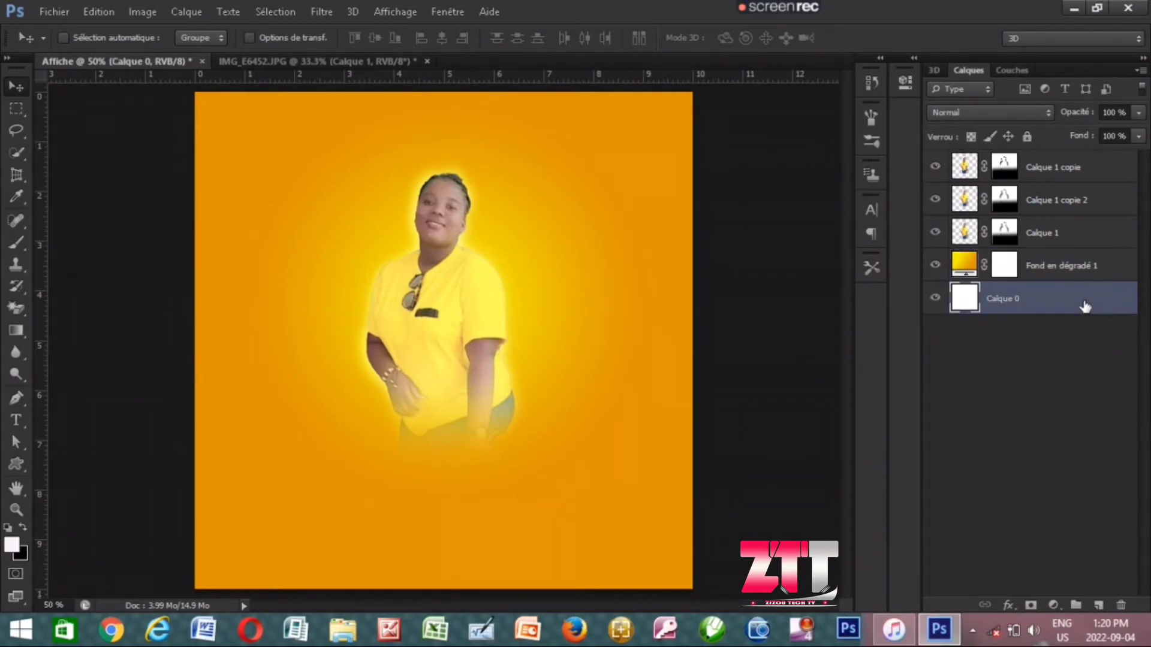
click(1116, 272)
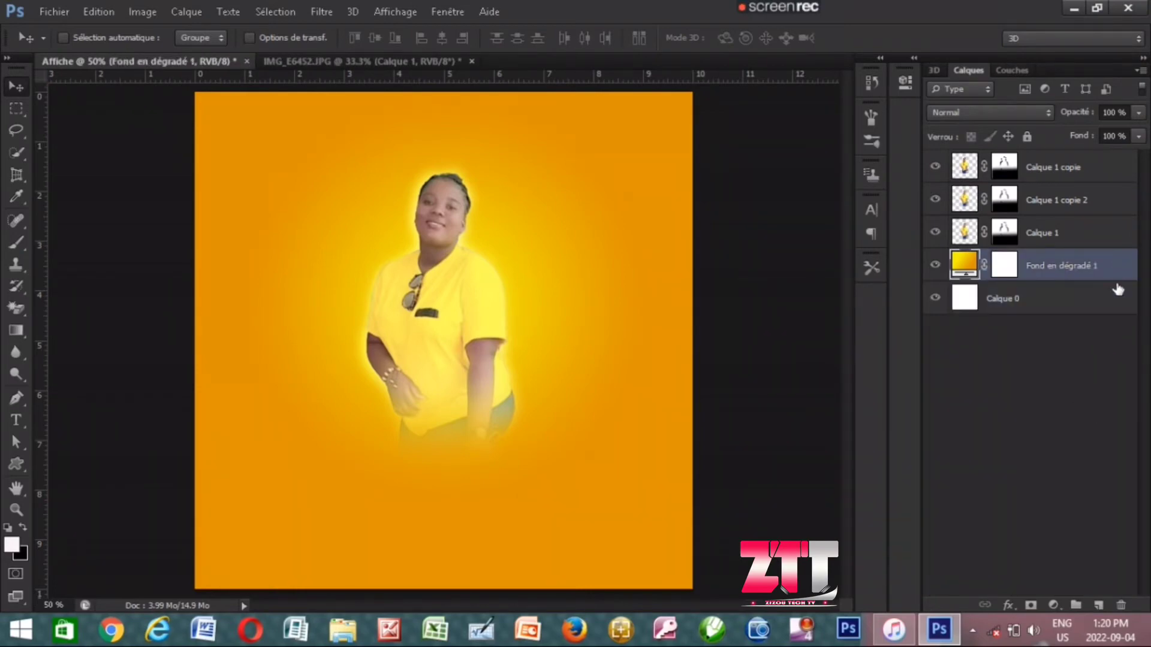
click(1053, 606)
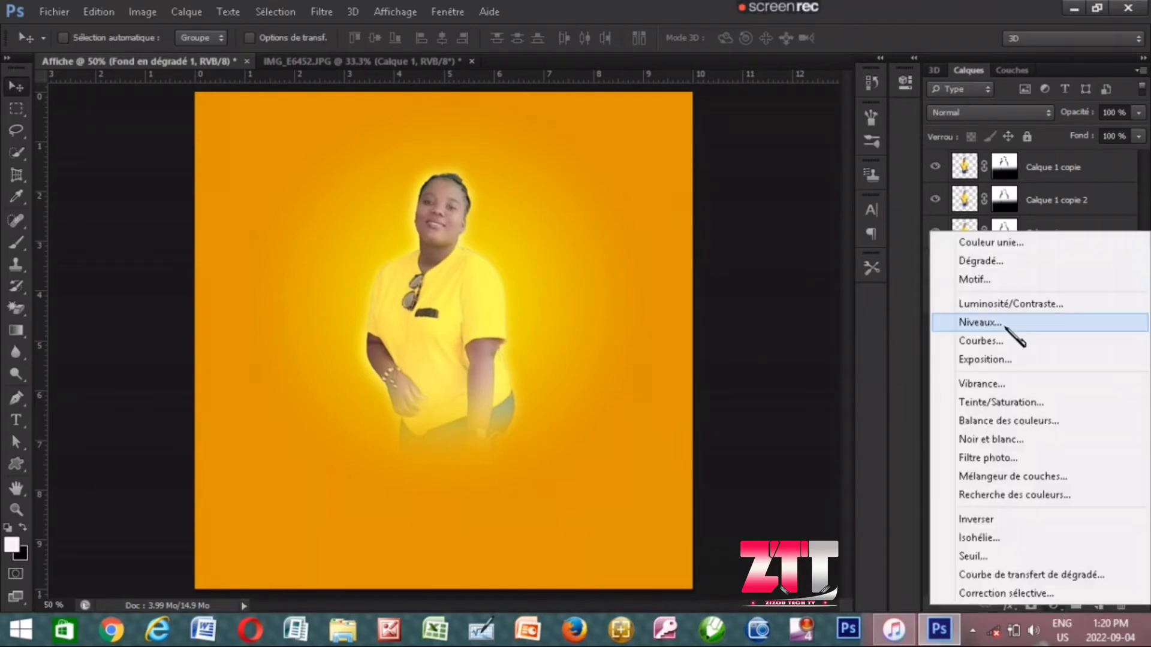
click(1019, 261)
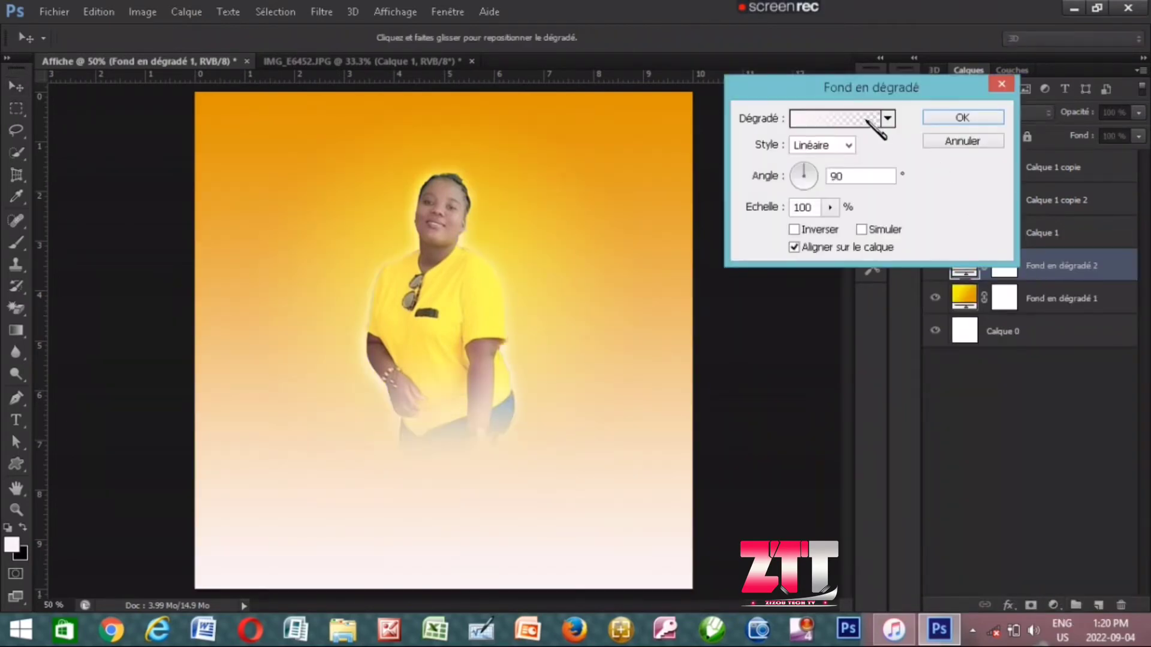
click(859, 119)
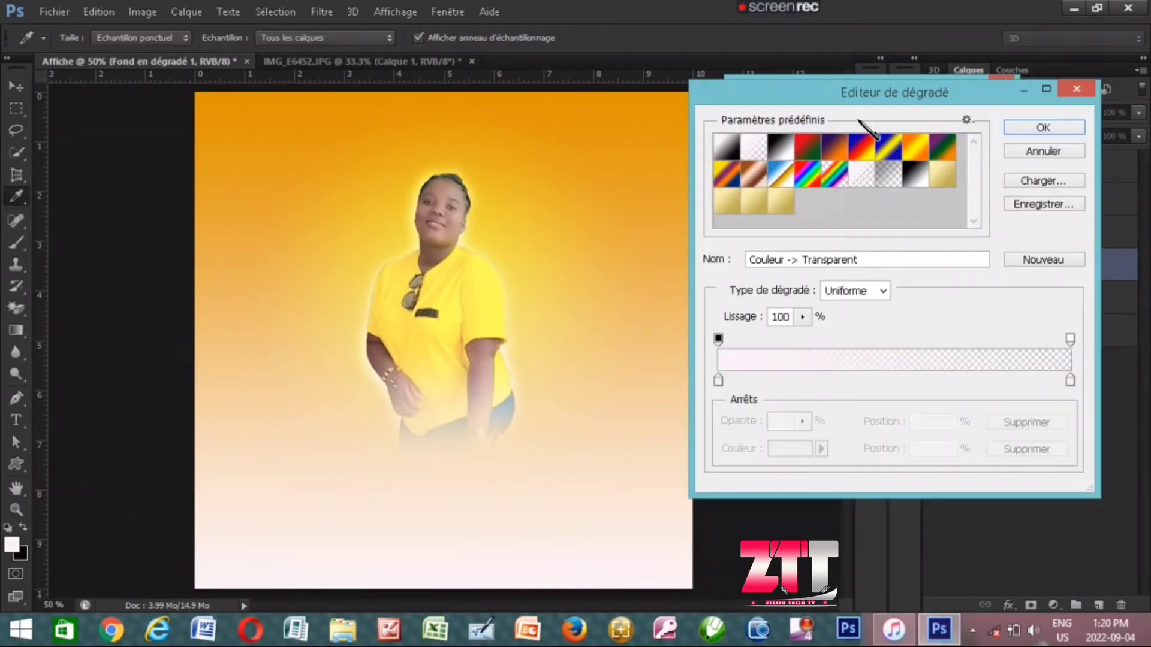
- Make the gradient's colour stops black (010101) in the Editeur de dégradé and accept it
click(719, 384)
double_click(719, 383)
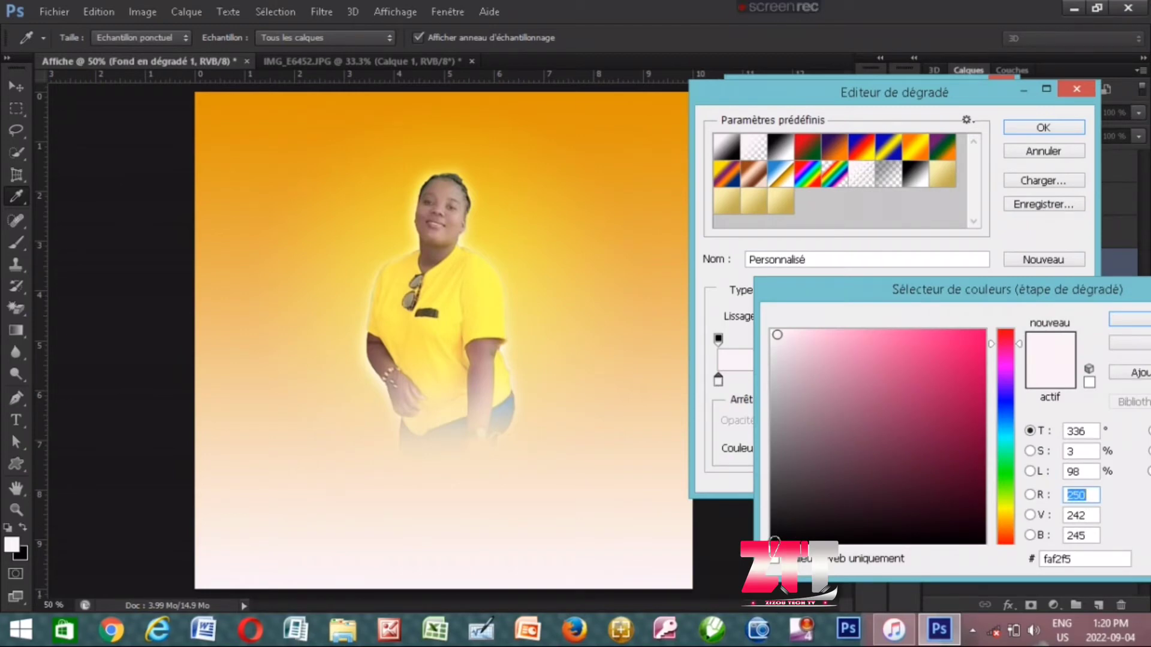
click(775, 542)
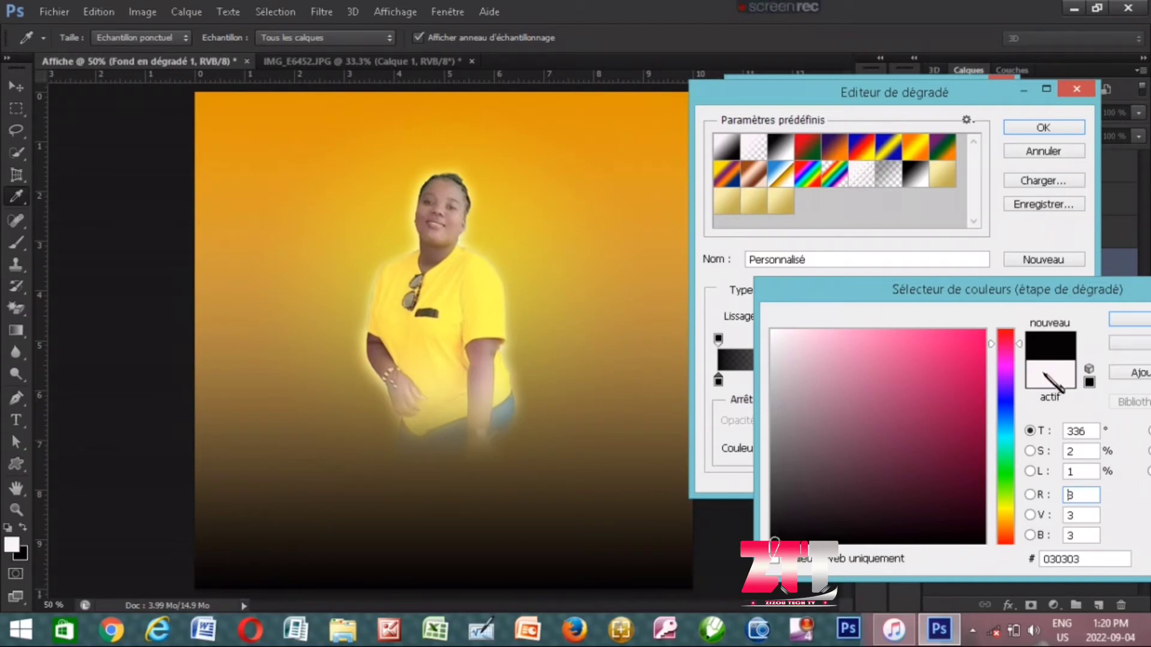
click(1122, 322)
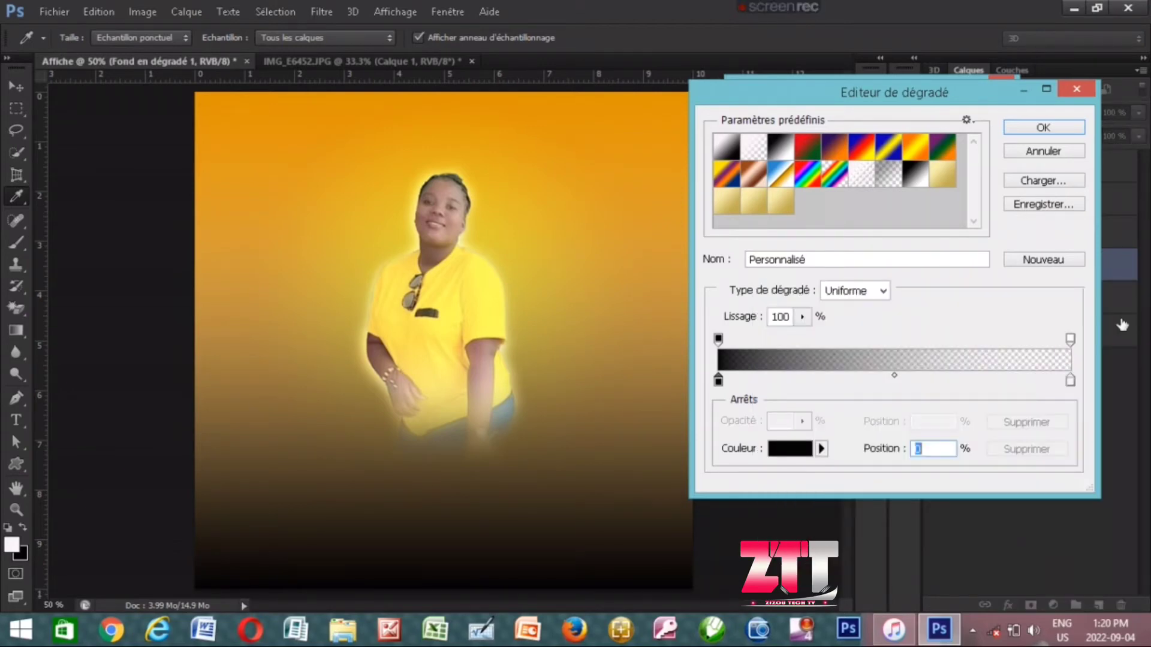
click(1071, 380)
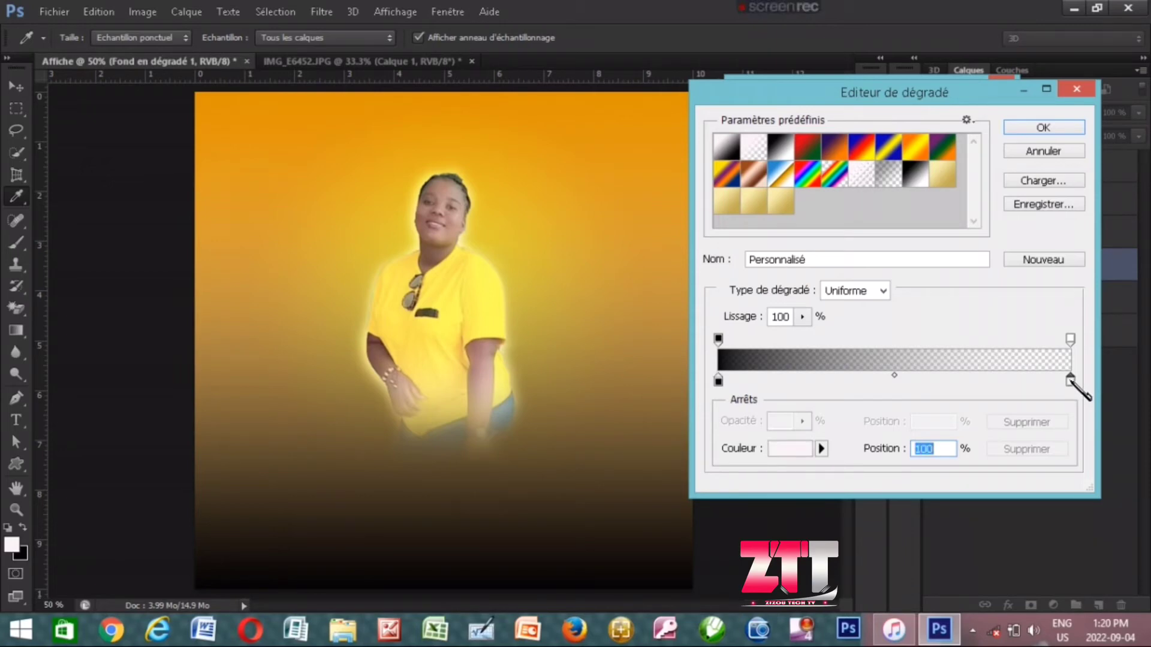
key(BackSpace)
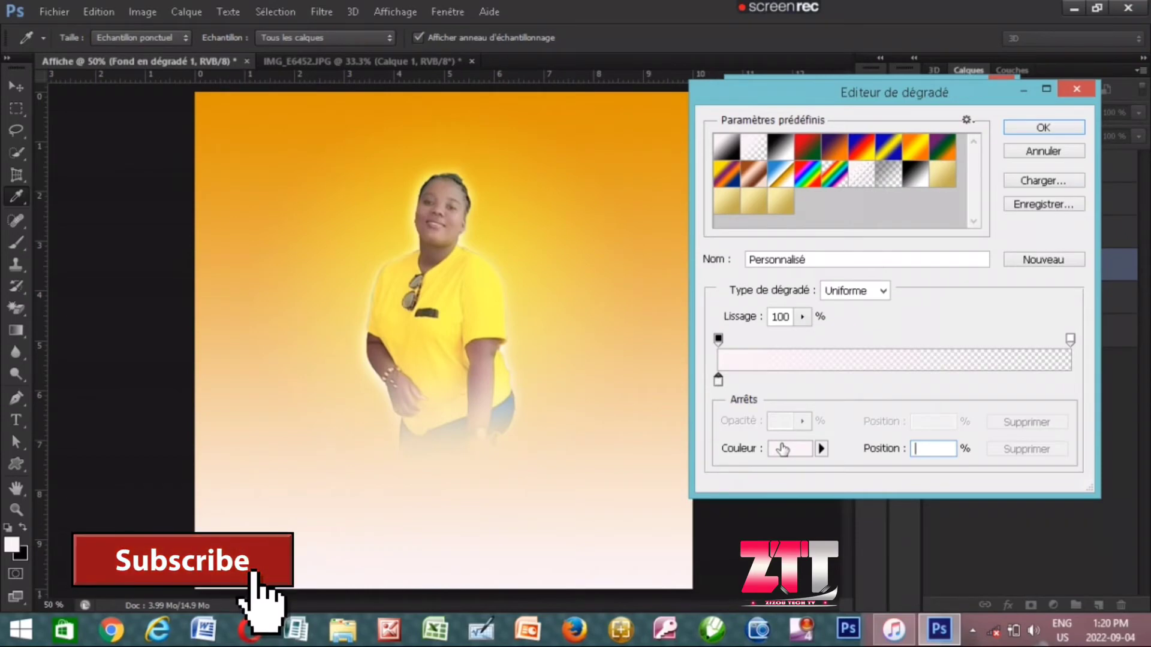
click(775, 450)
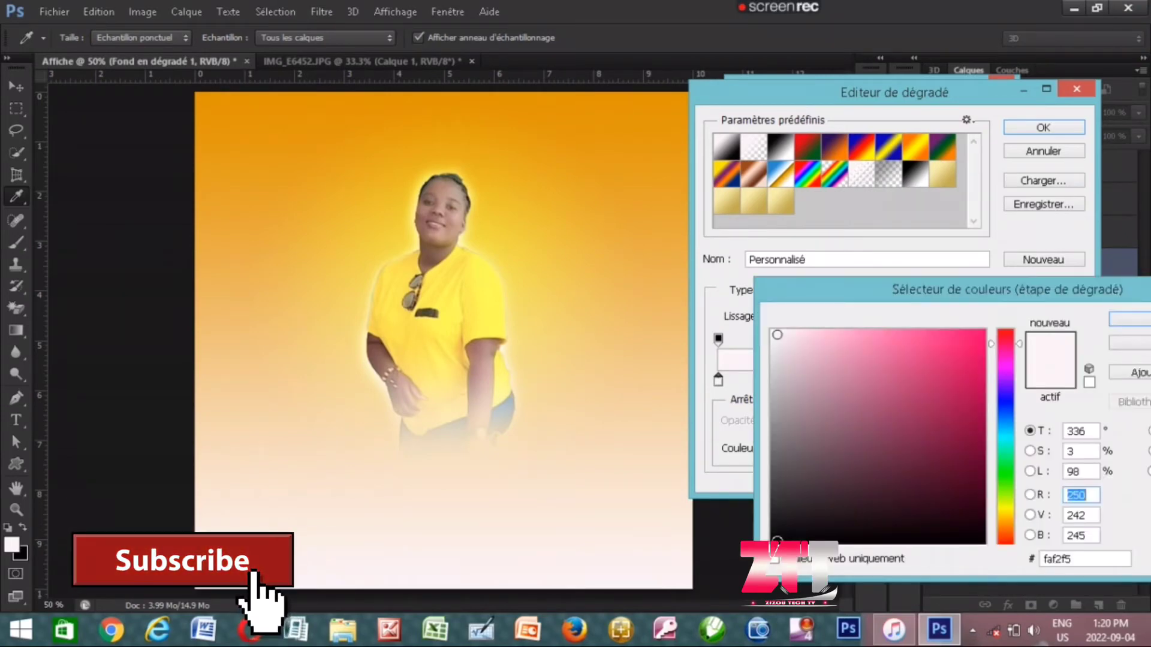
drag(792, 532, 777, 540)
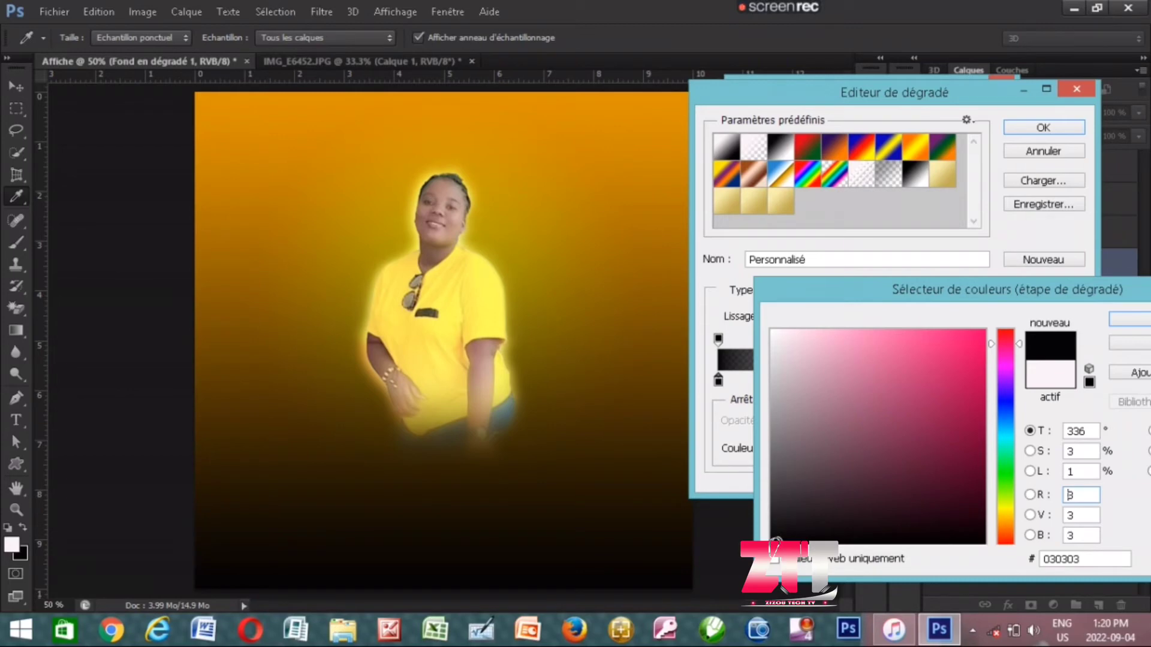
click(773, 543)
click(1128, 322)
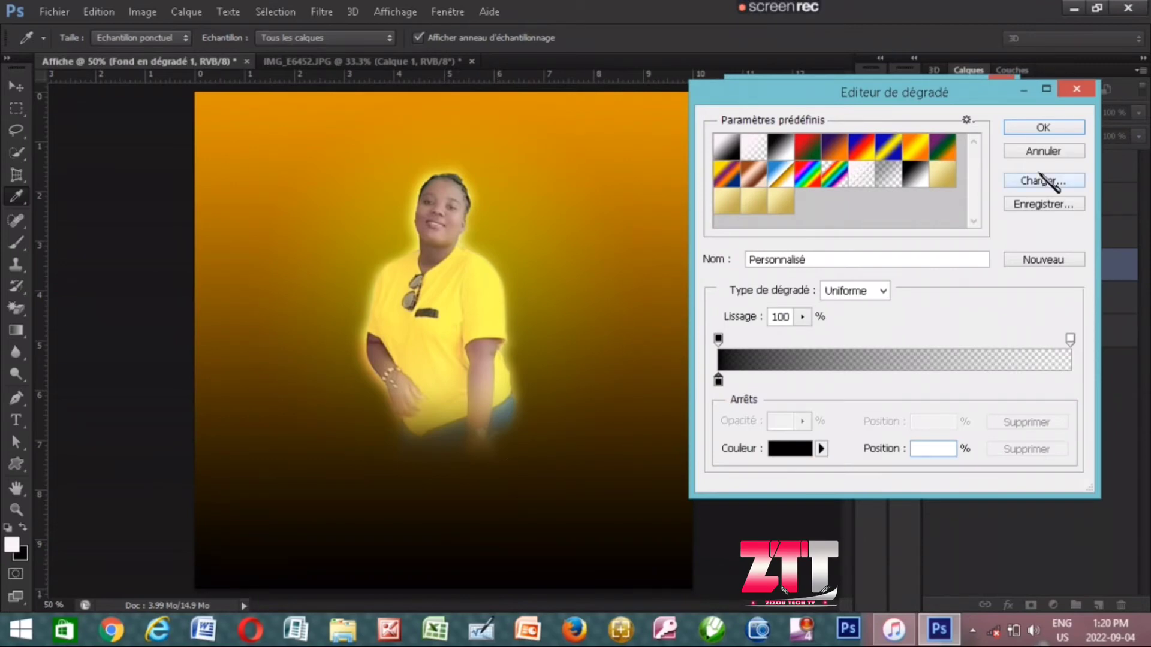
click(1072, 128)
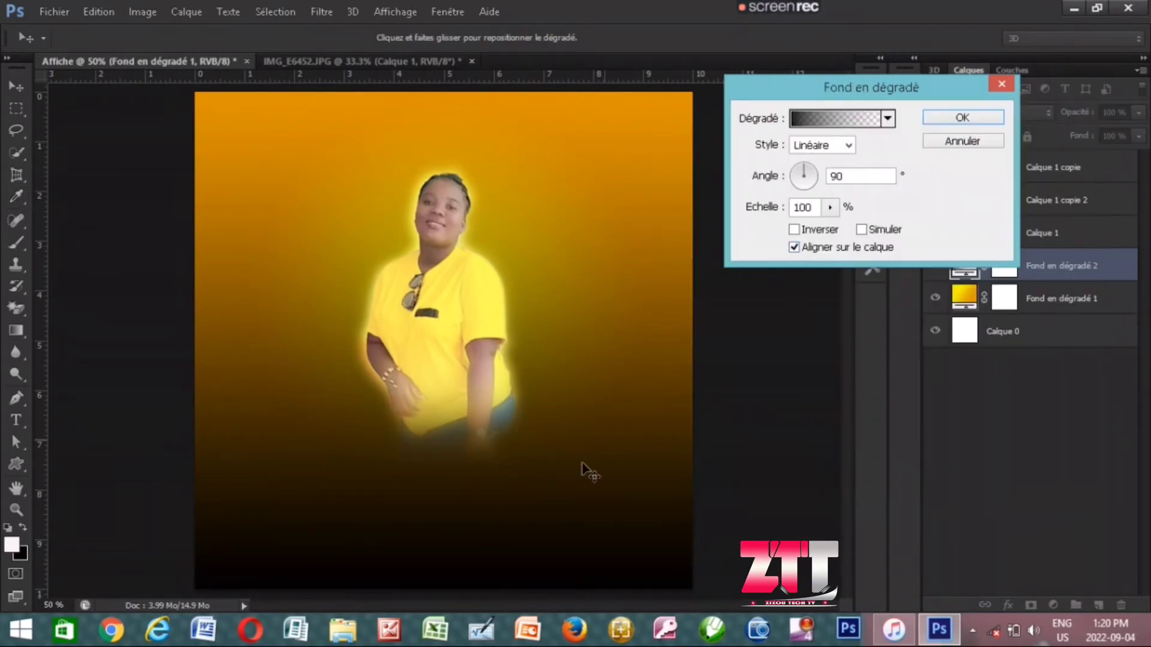
- Drag the black gradient up behind the woman and confirm the fill
drag(451, 527, 460, 483)
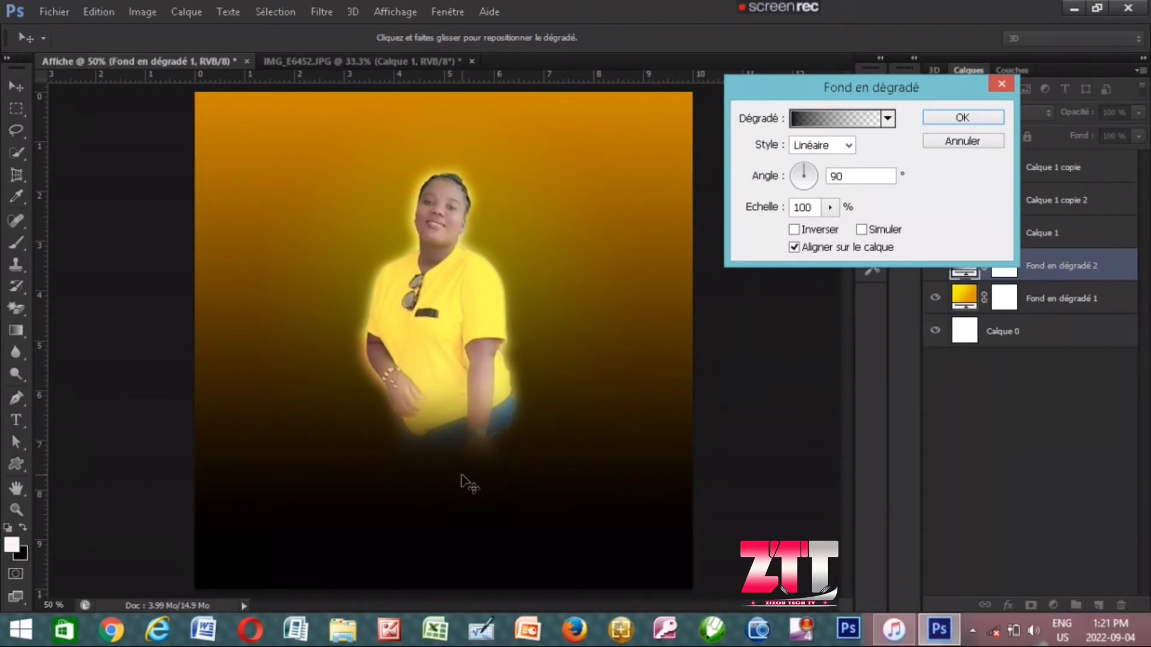
drag(471, 448, 465, 415)
key(Return)
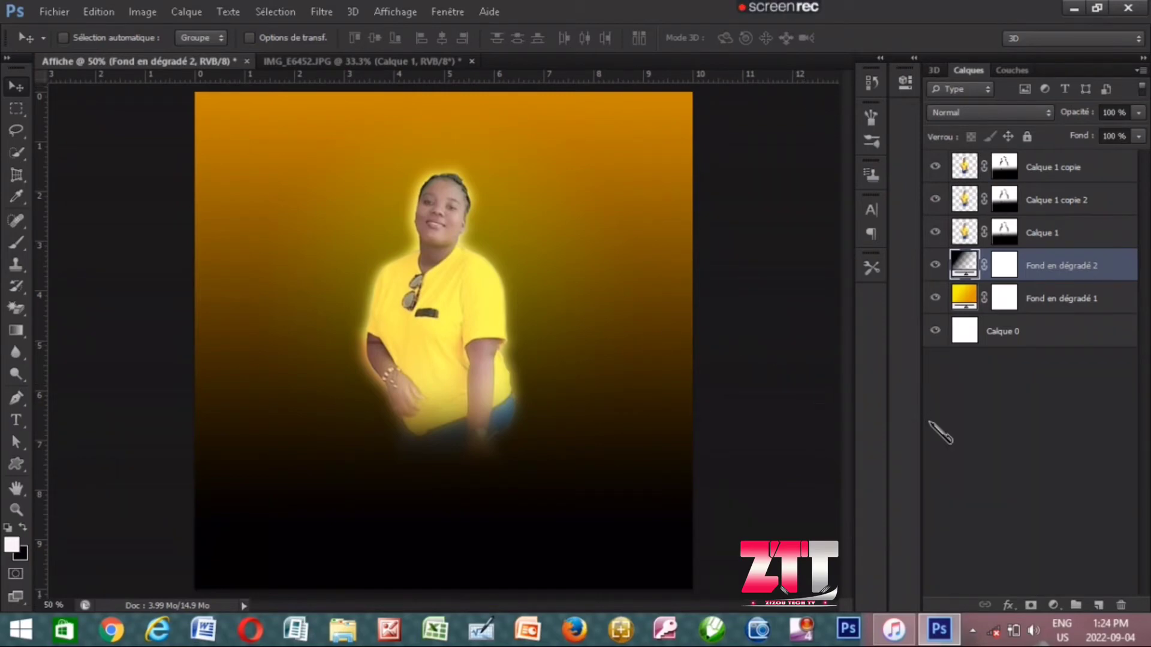
- Reopen Fond en dégradé 2 and make it a Radial gradient, inverted so the edges go dark
double_click(962, 267)
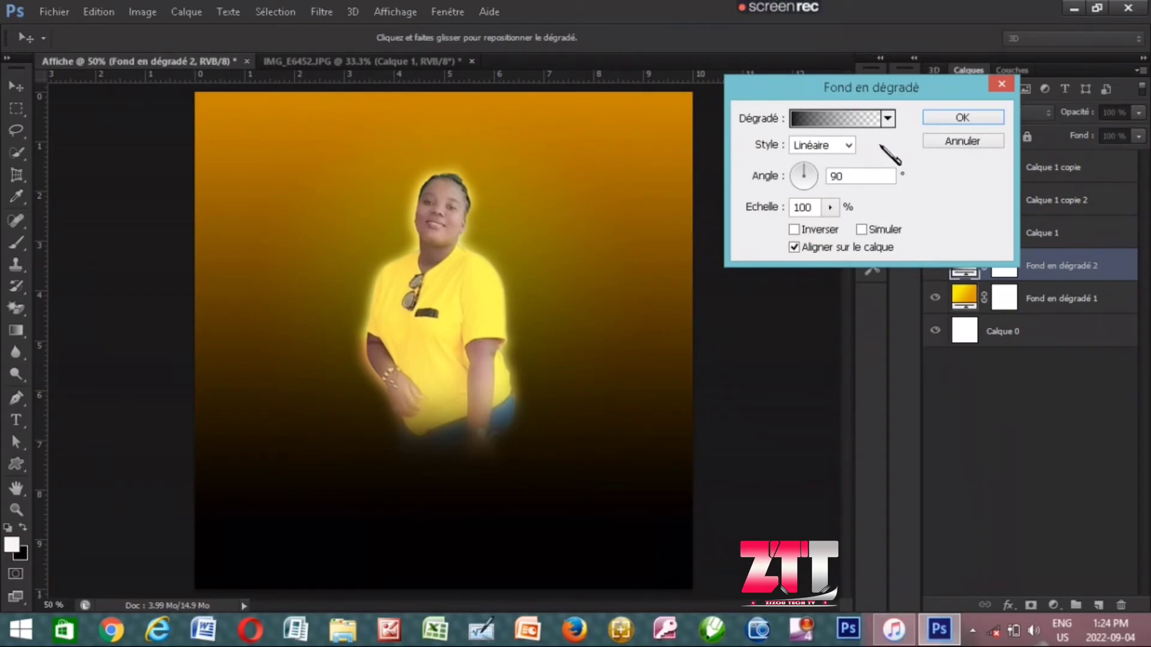
click(849, 146)
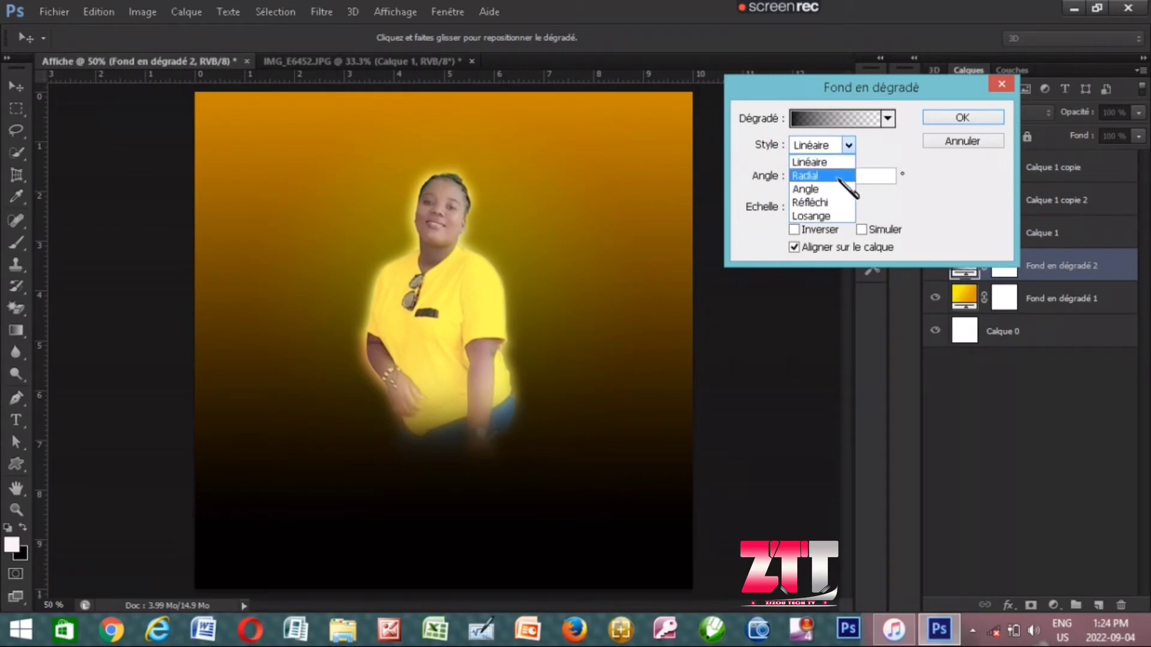
click(835, 203)
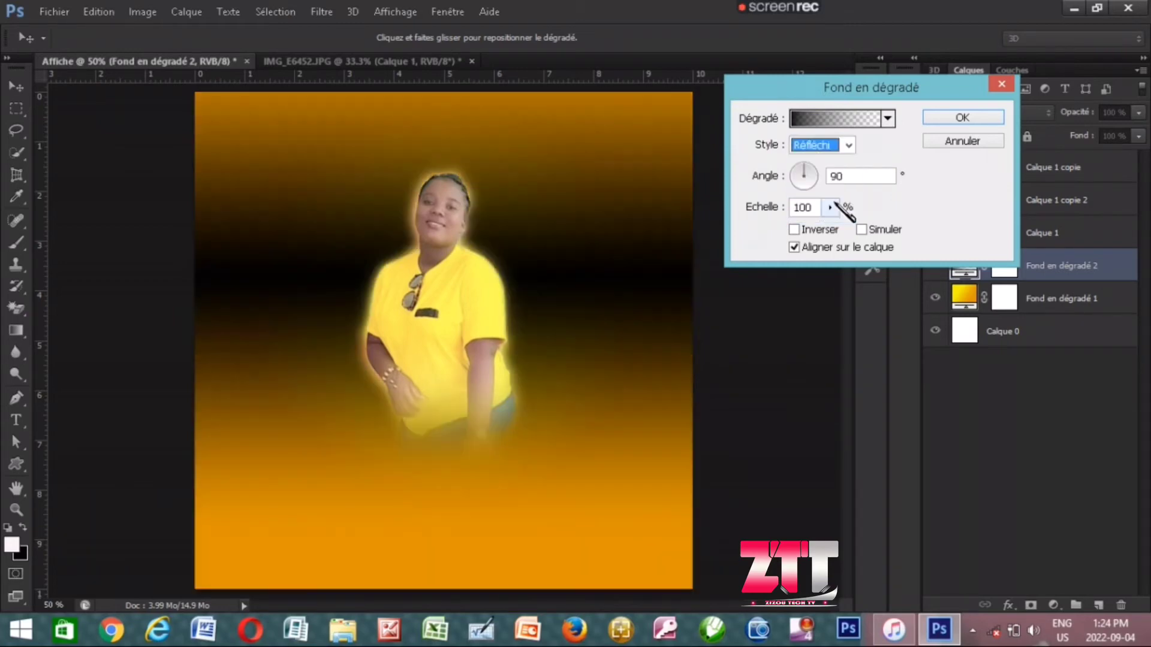
click(849, 145)
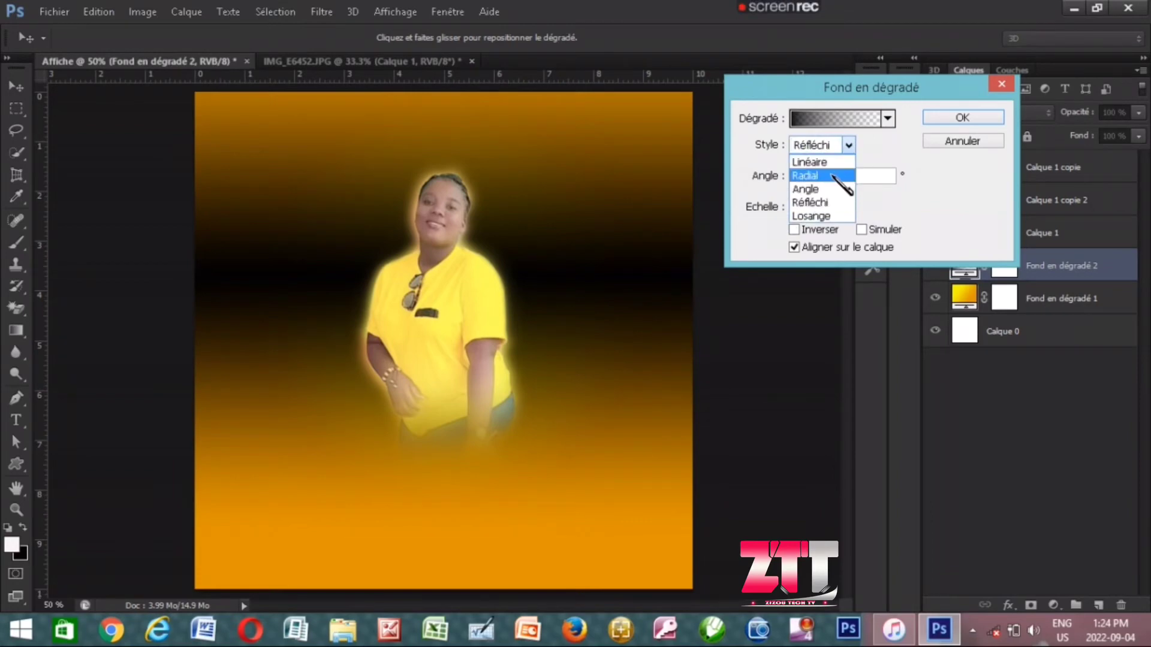
click(833, 176)
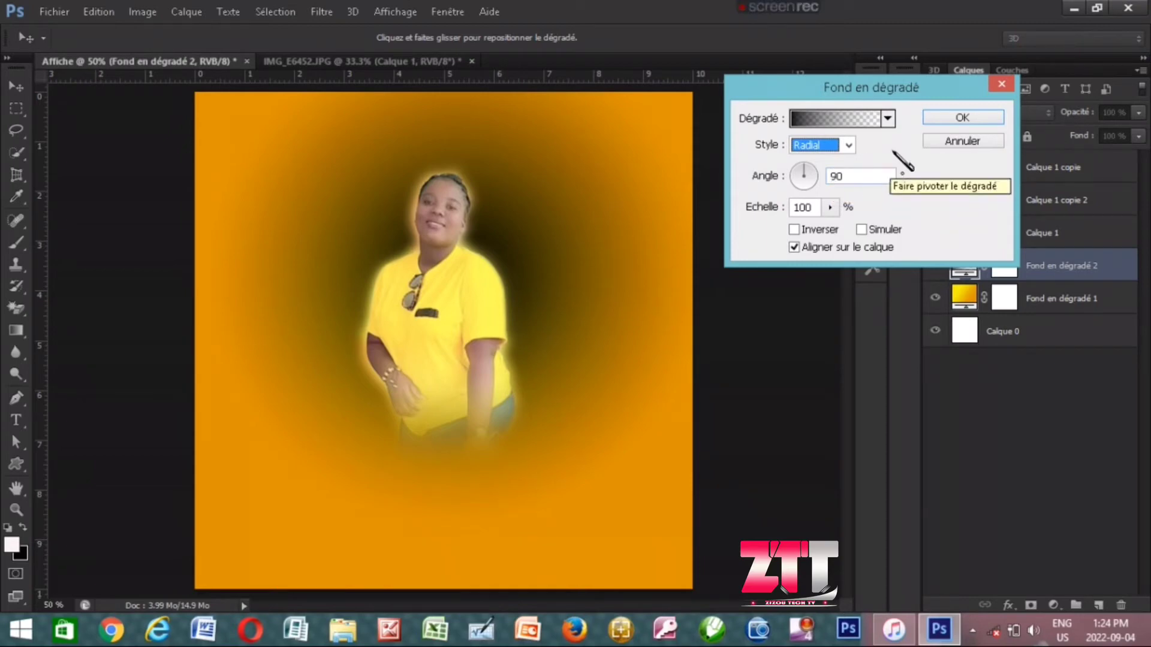
click(802, 235)
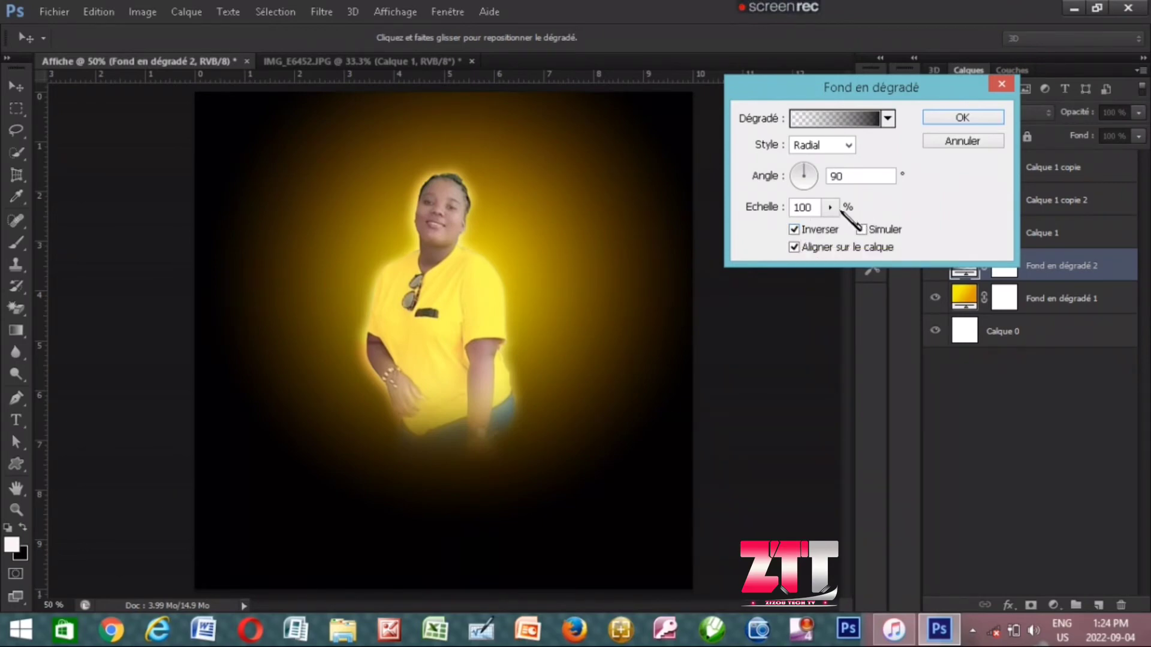
- Set the radial gradient's Echelle to 139%, shift it upward slightly, and confirm
click(829, 208)
drag(831, 226, 835, 227)
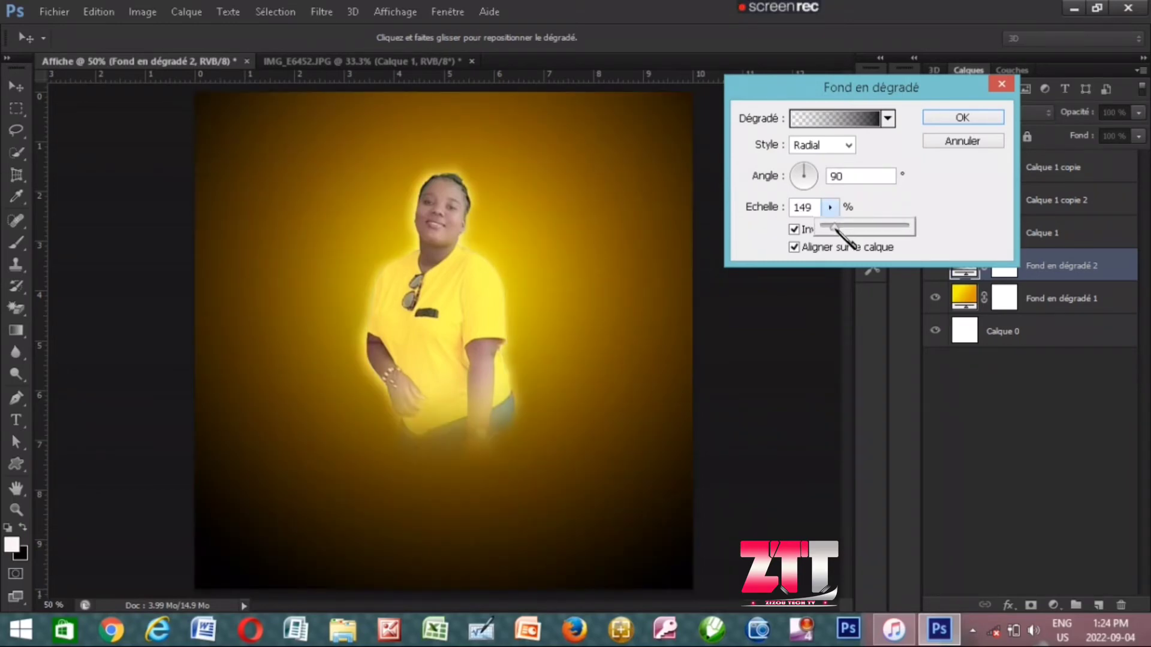
click(550, 442)
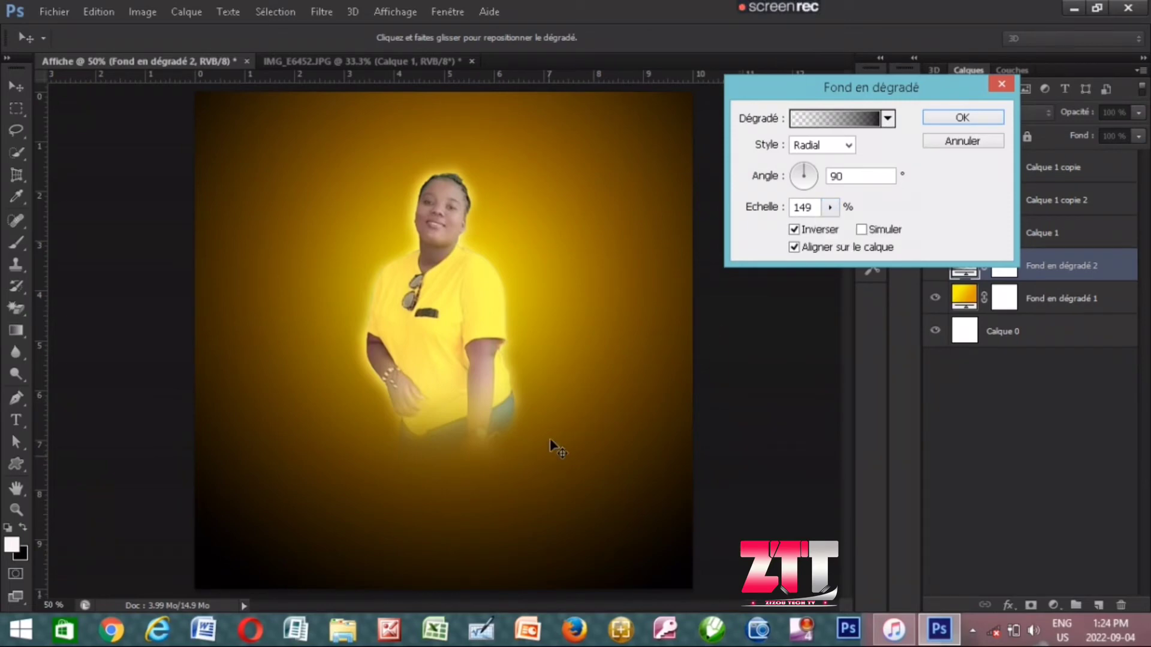
drag(549, 419, 542, 392)
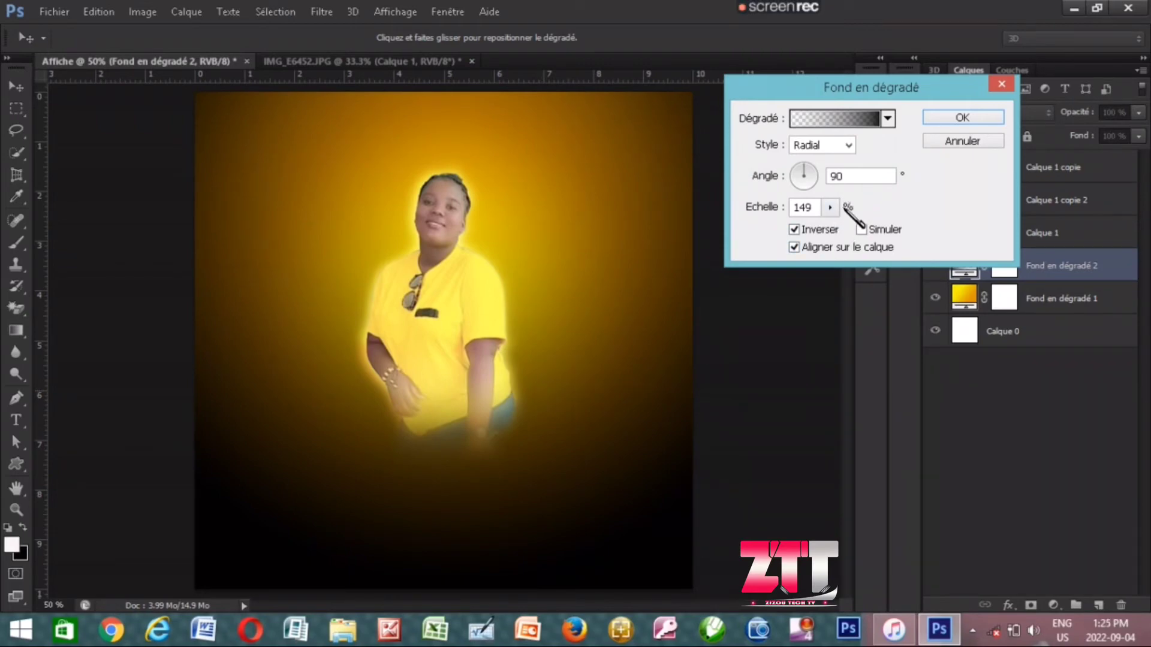
click(831, 209)
drag(831, 209, 831, 226)
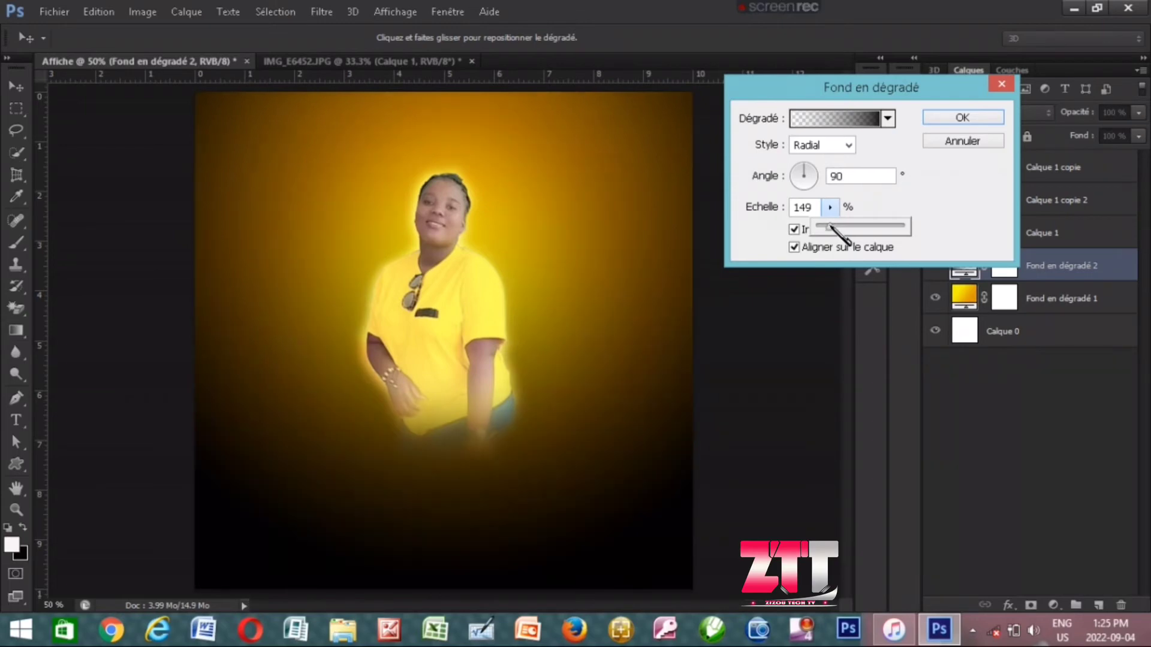
key(shift+Down)
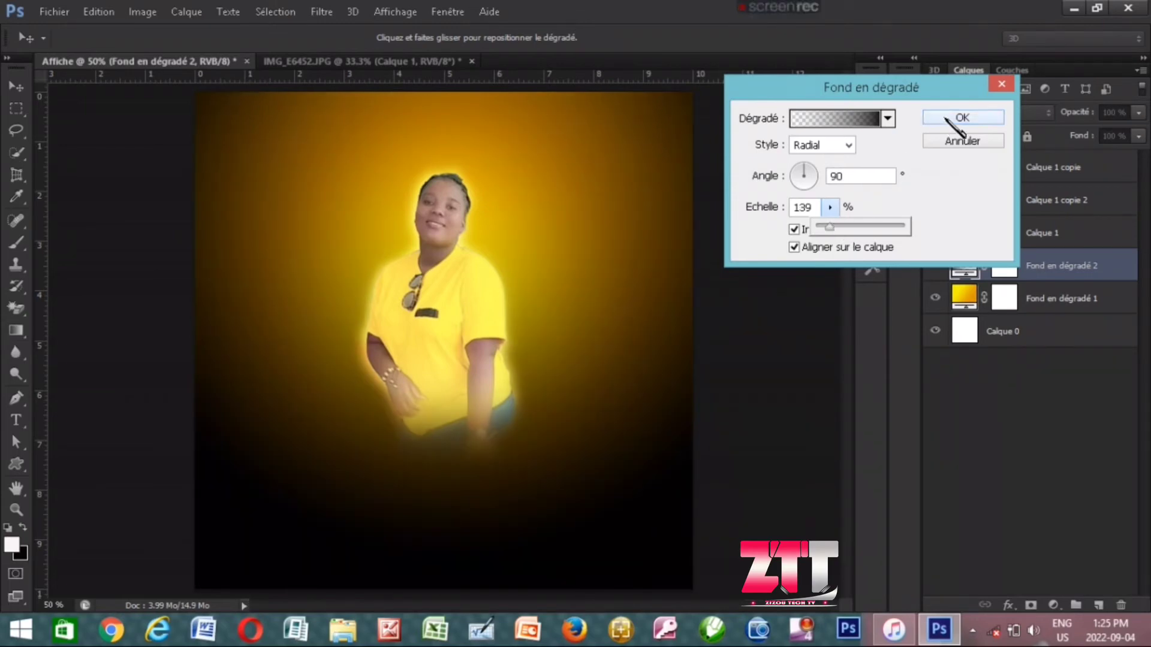
click(947, 119)
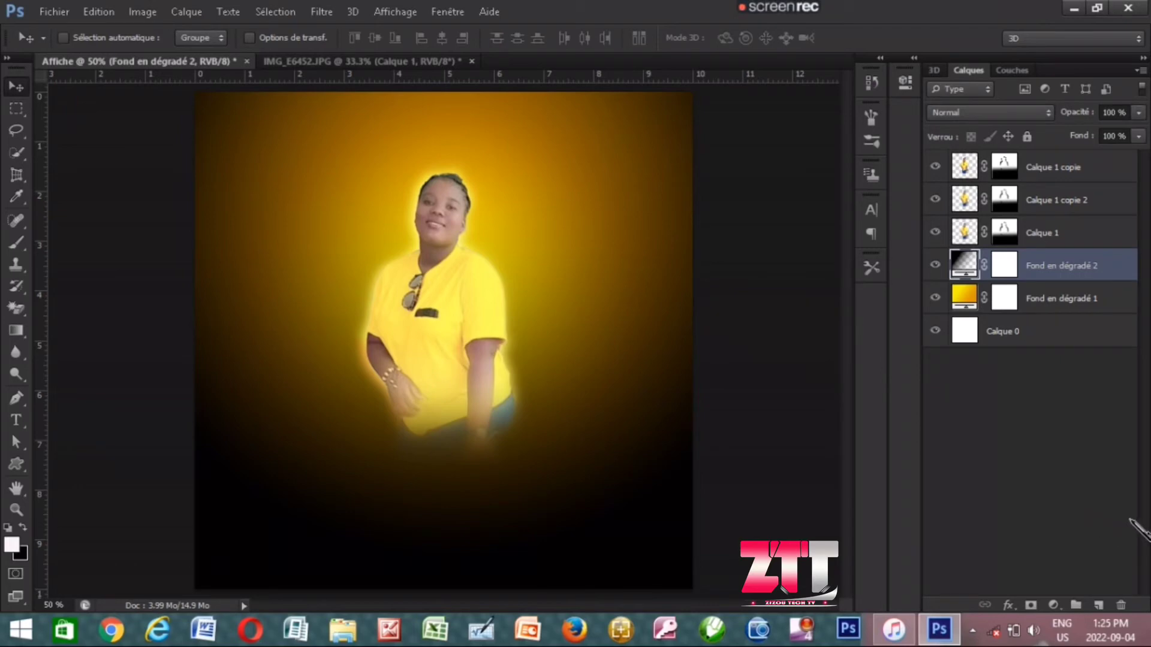
- Add empty layer Calque 2 and ready the feather brush with black (040404) foreground
click(1099, 606)
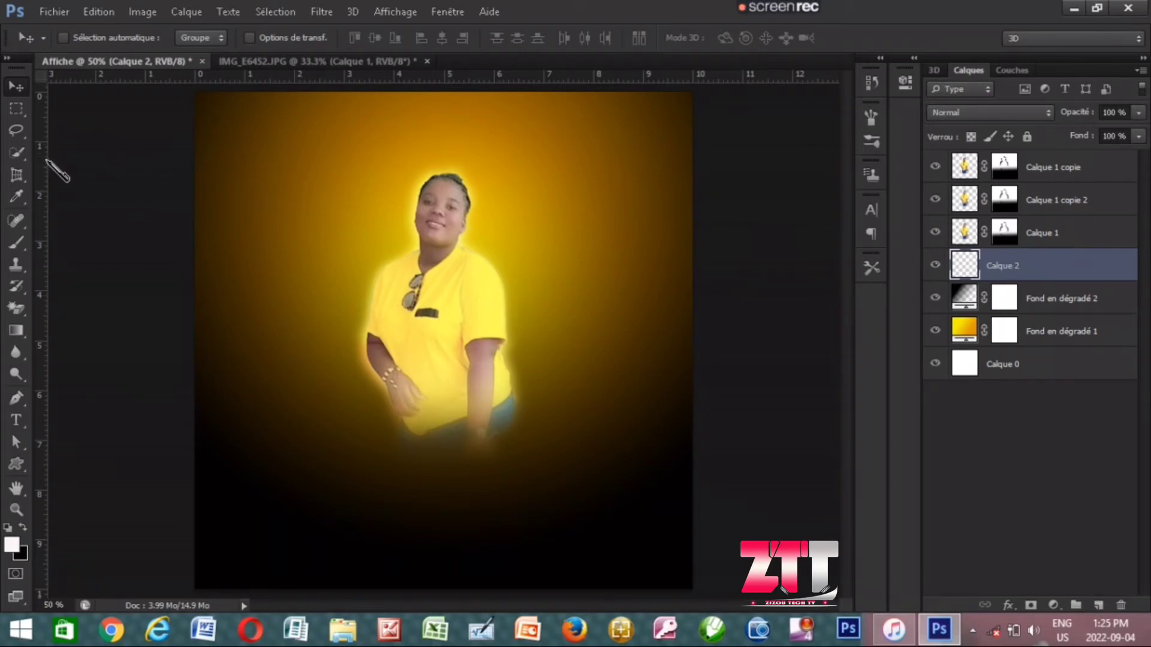
key(b)
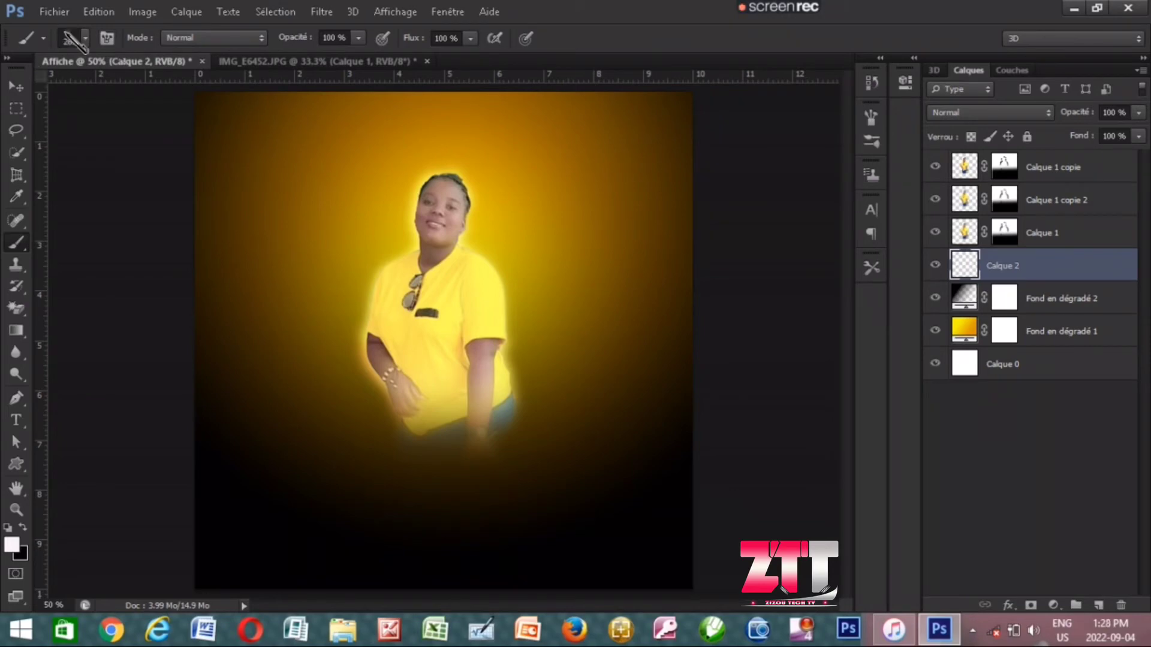
click(106, 39)
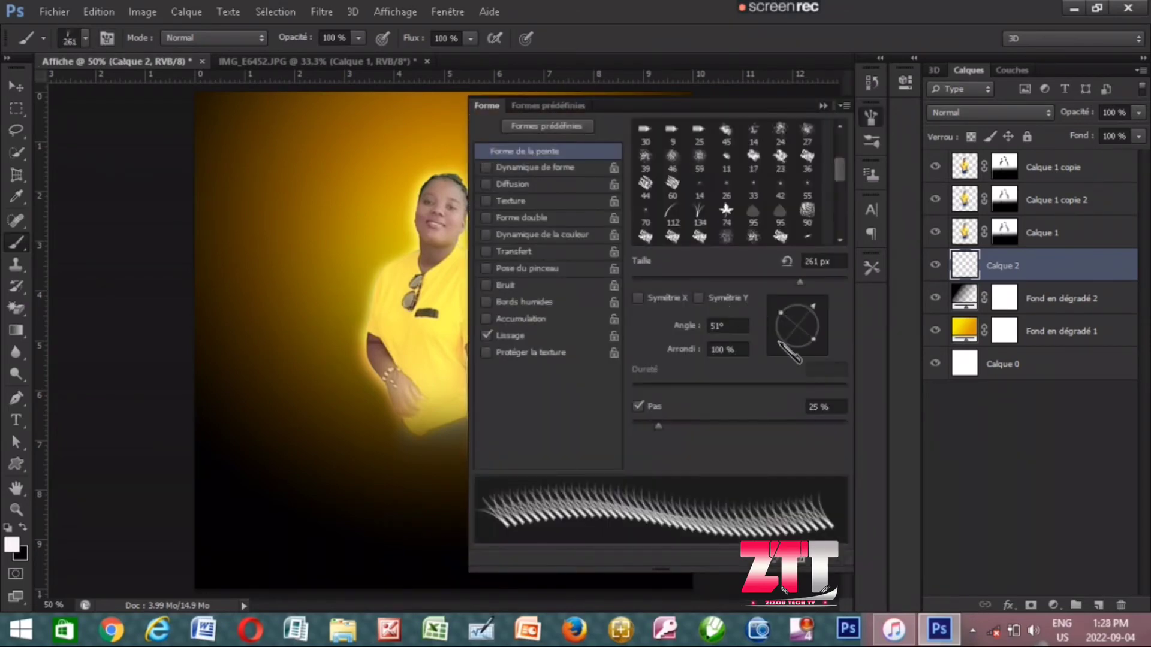
click(12, 545)
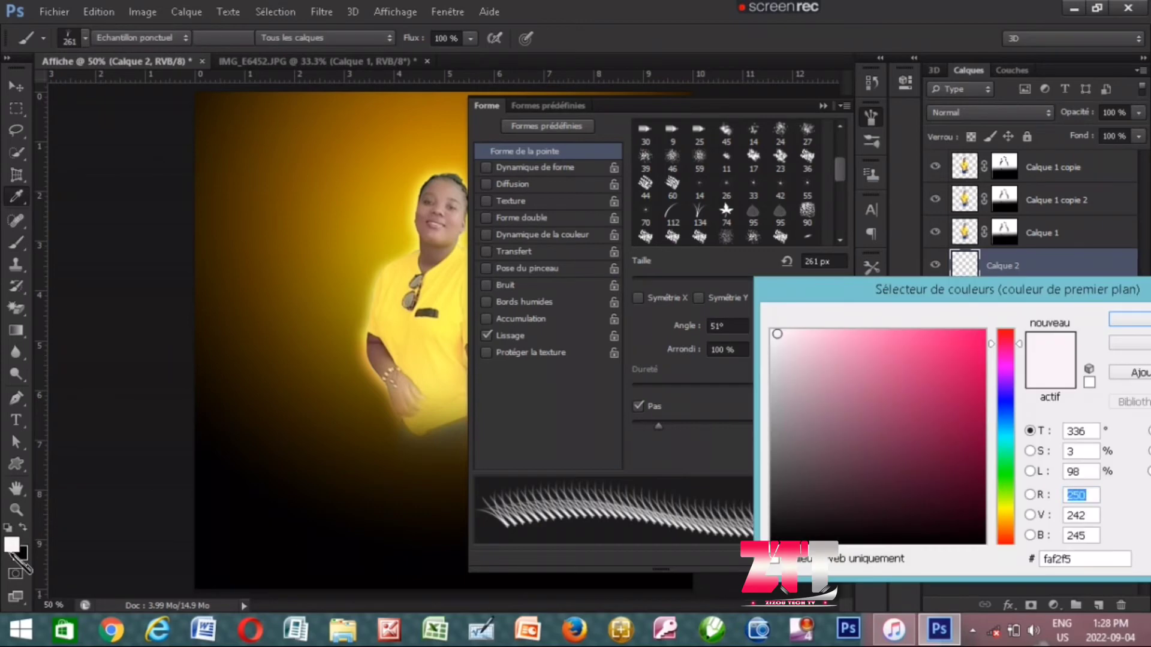
click(774, 541)
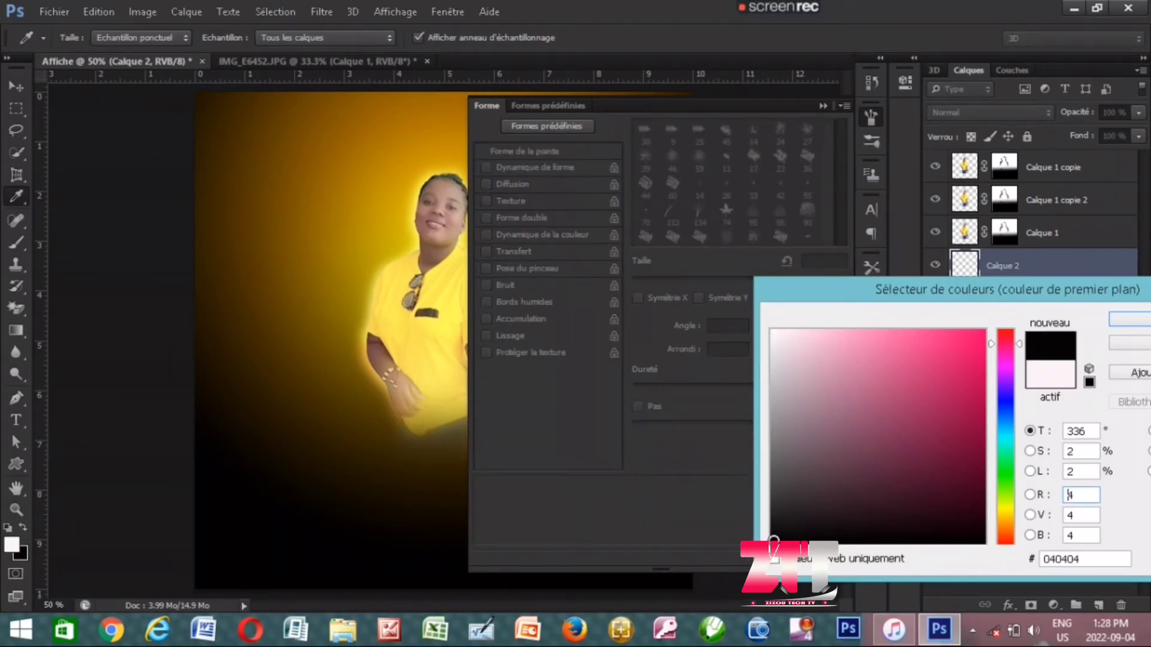
click(1130, 319)
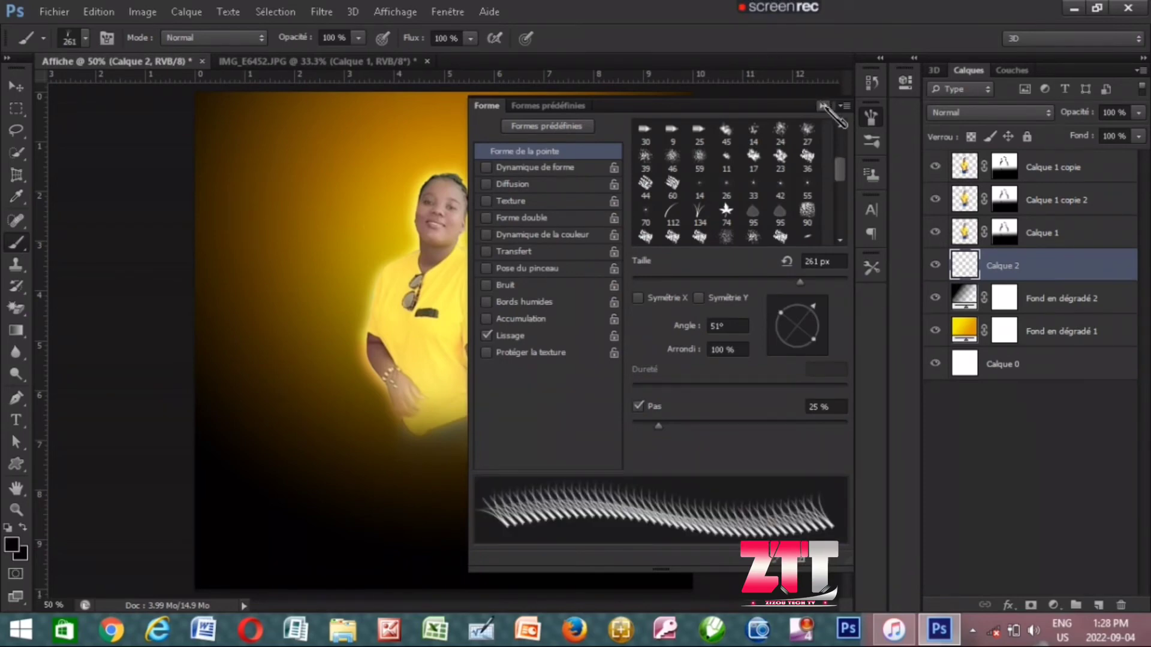
click(824, 106)
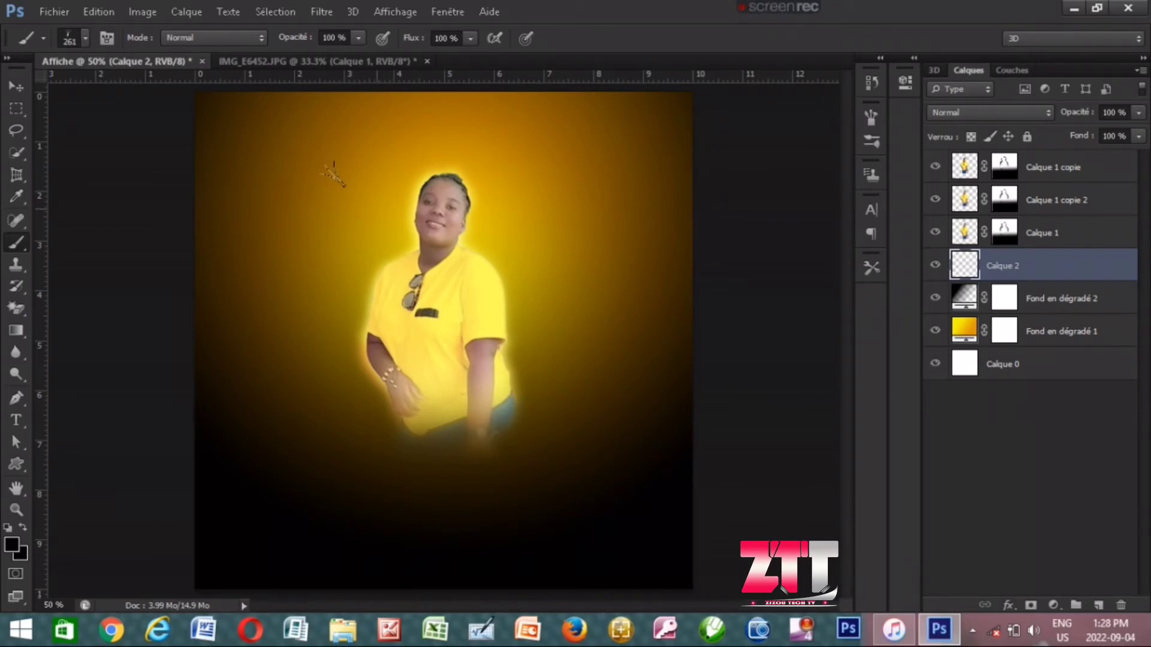
- Enlarge the brush to 391 px and stamp black strands left of the woman's head
click(85, 38)
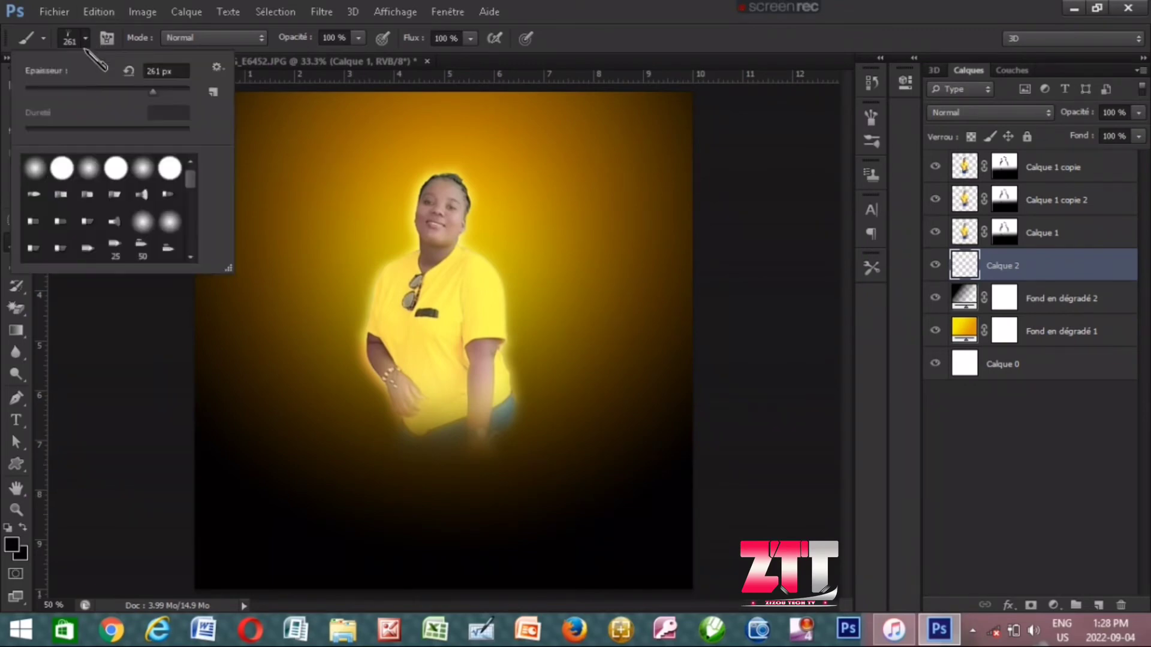
drag(153, 91, 200, 94)
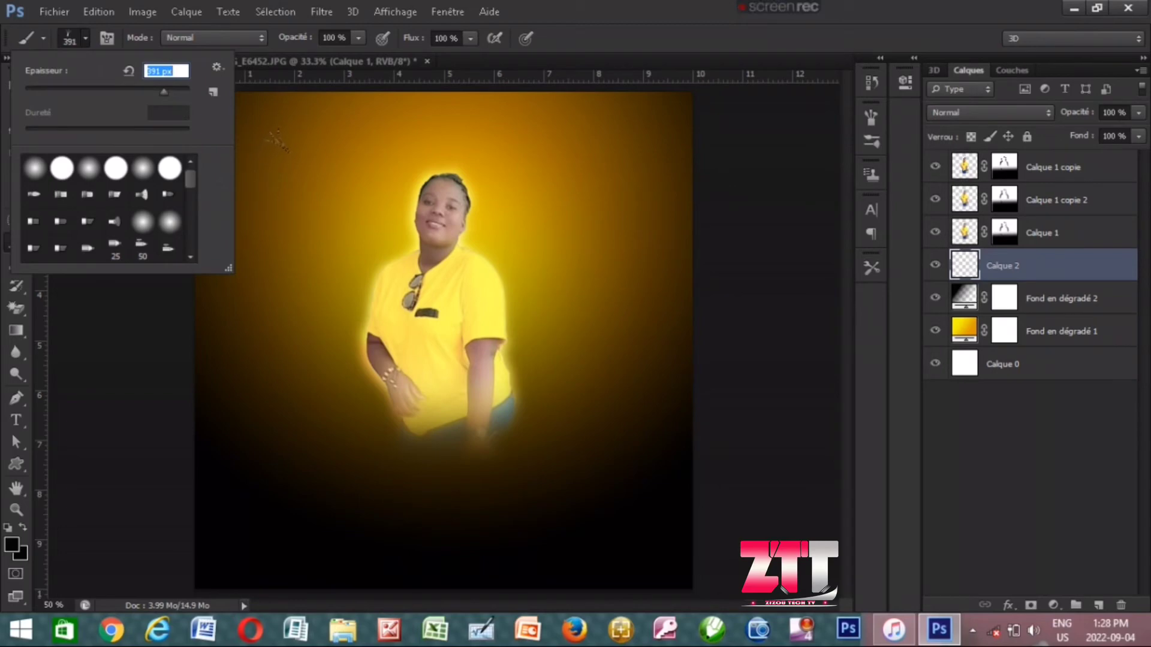
click(331, 197)
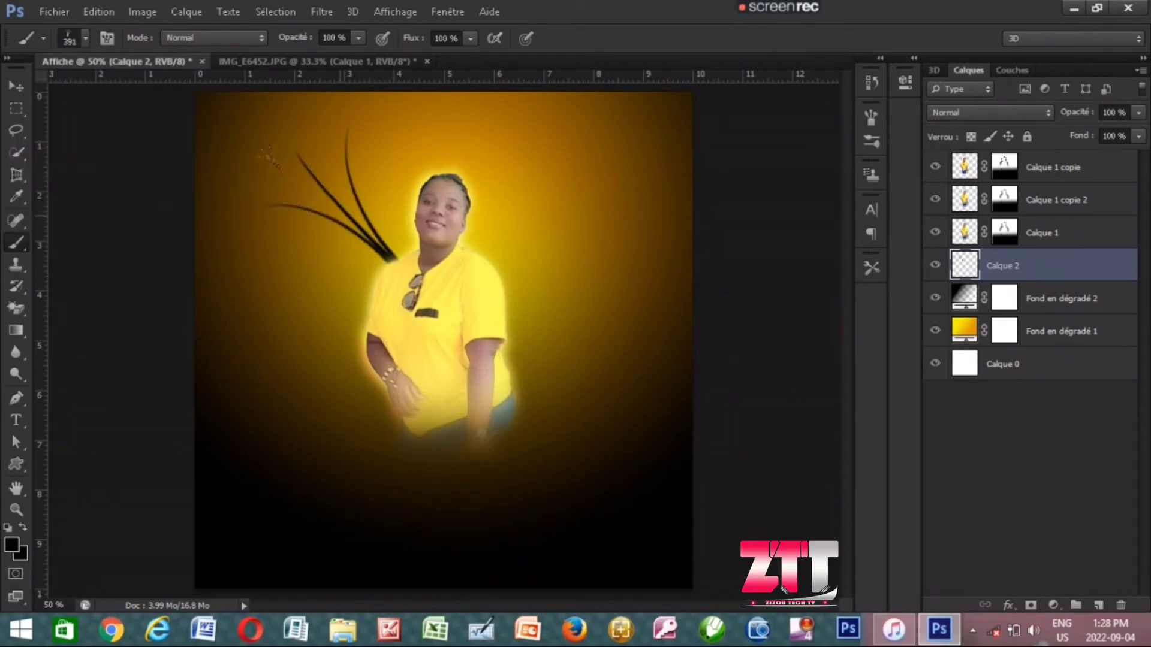
click(314, 209)
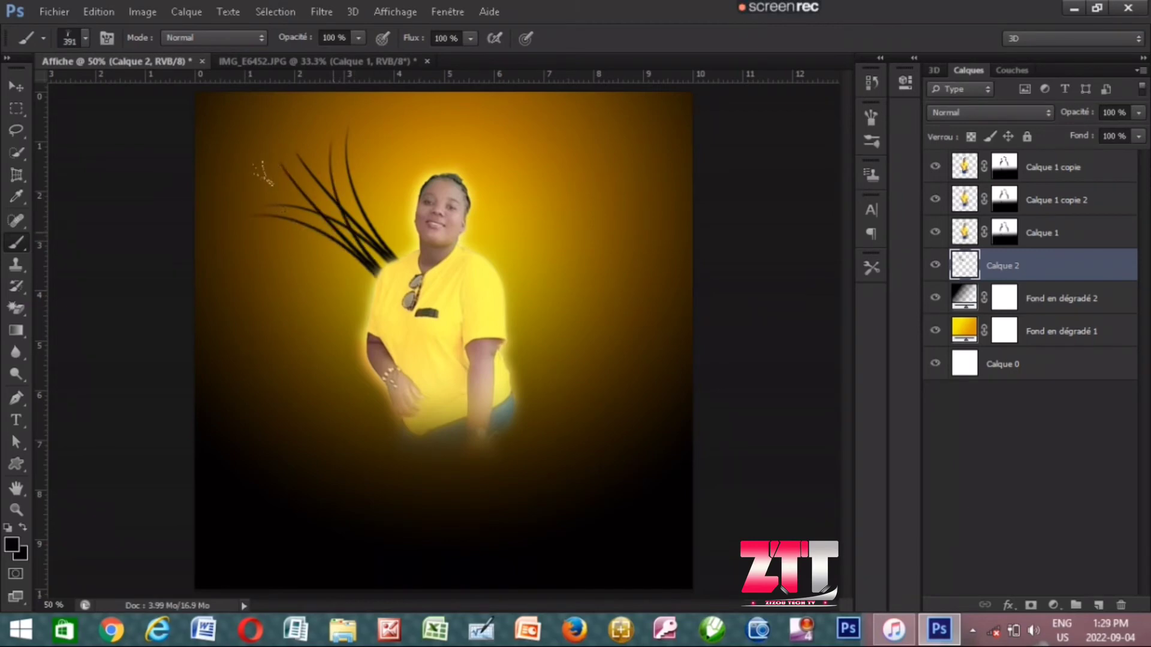
click(323, 281)
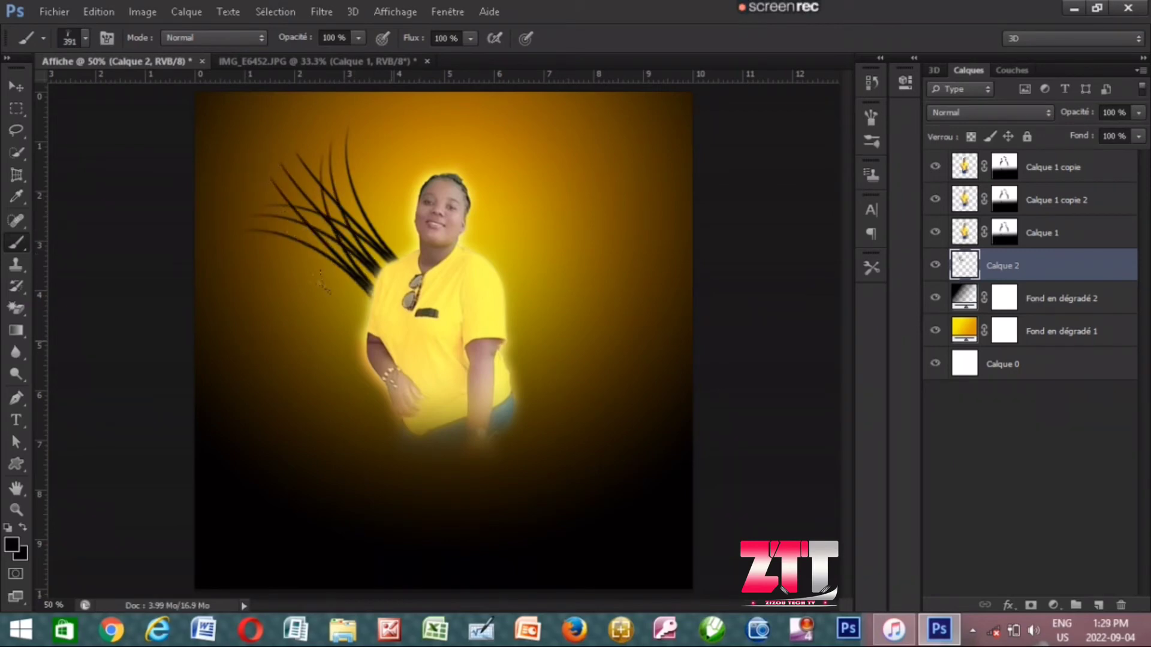
click(336, 240)
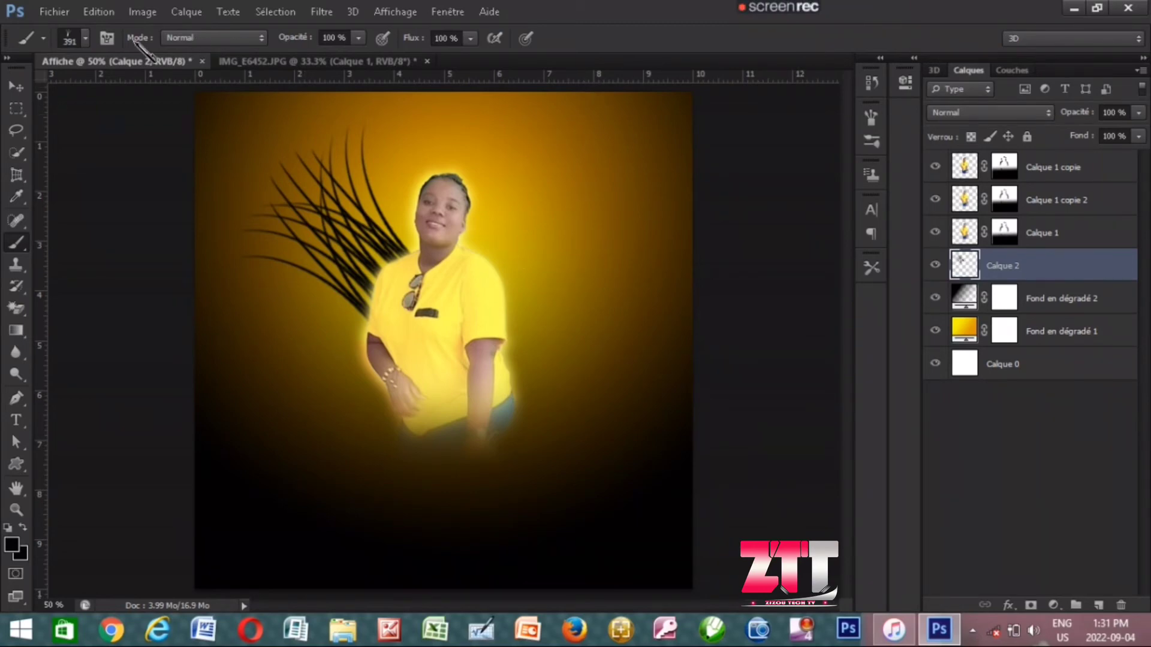
click(108, 39)
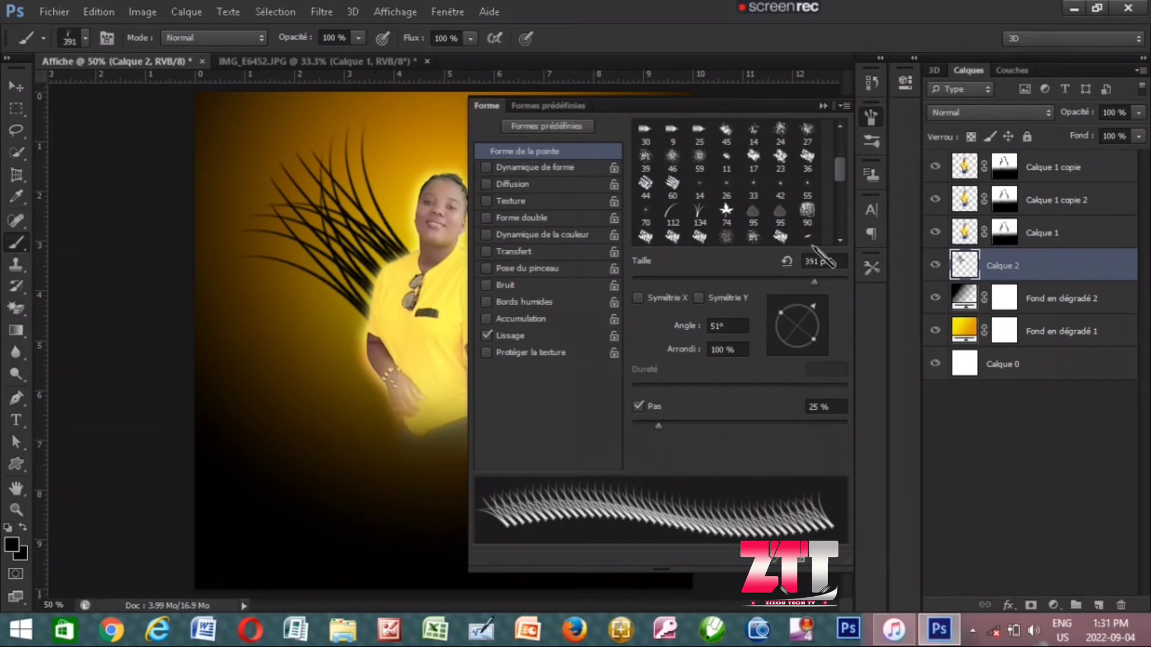
- Shrink the strand brush to 229 px and rotate its tip to -116°
drag(814, 282, 796, 282)
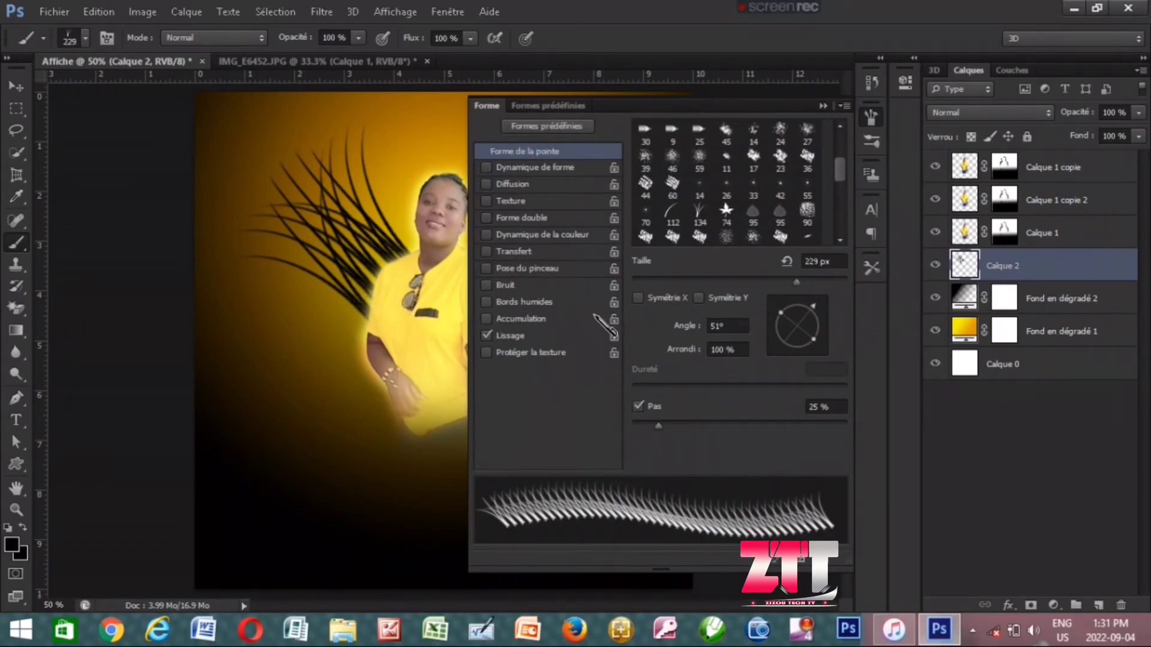
click(823, 106)
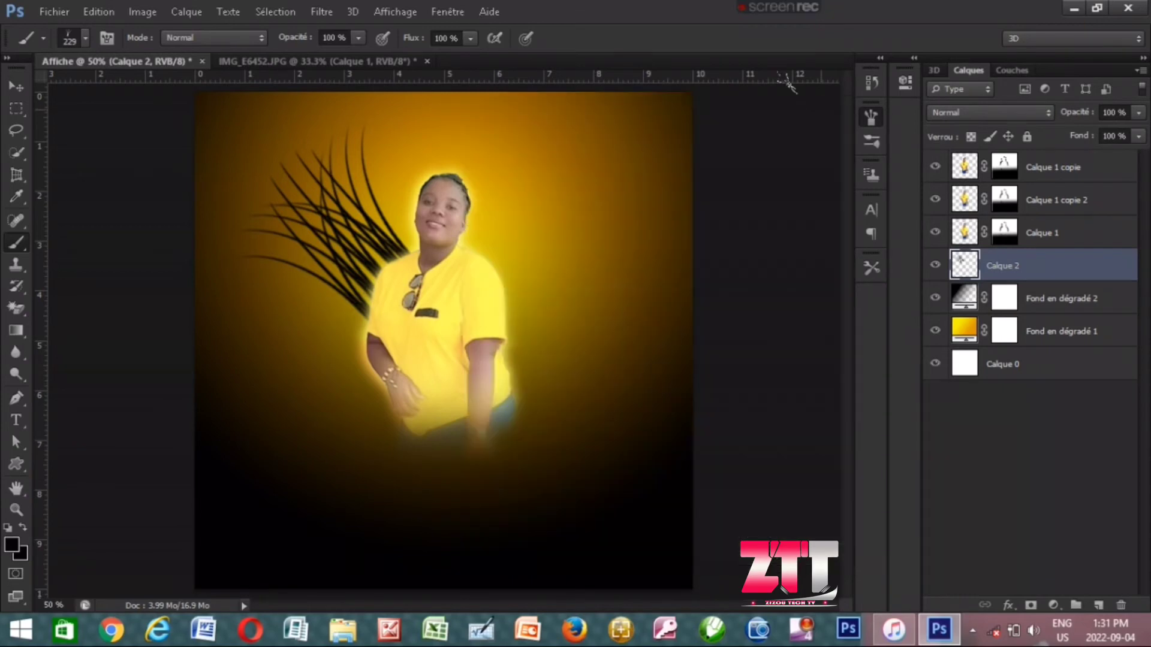
click(107, 37)
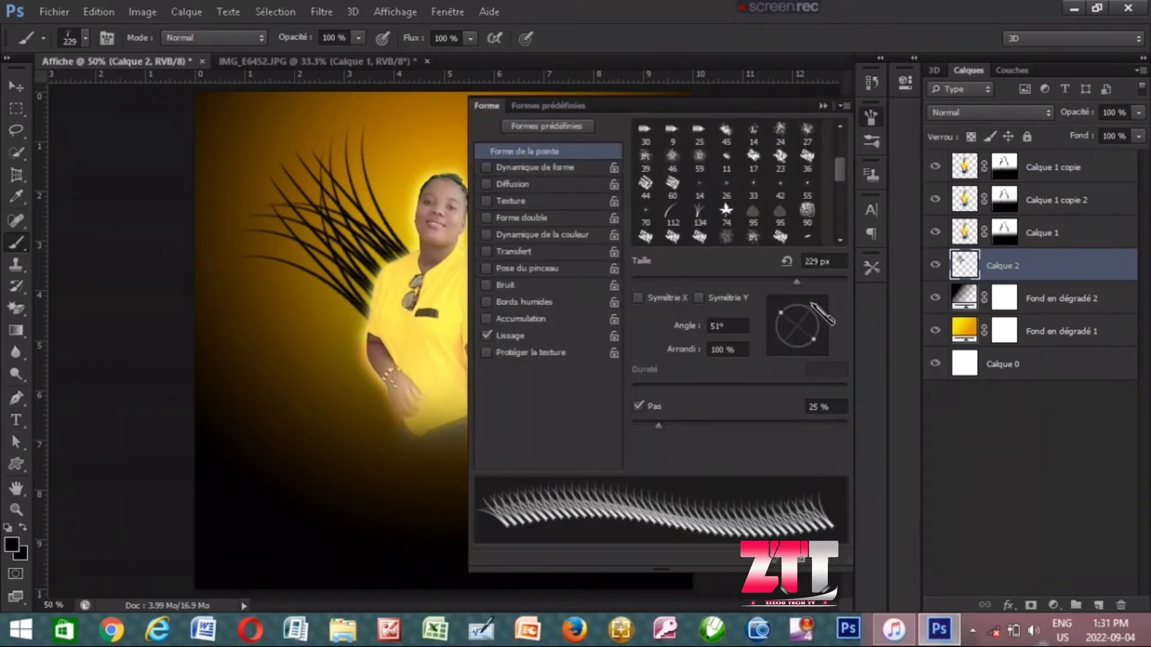
drag(812, 304, 834, 339)
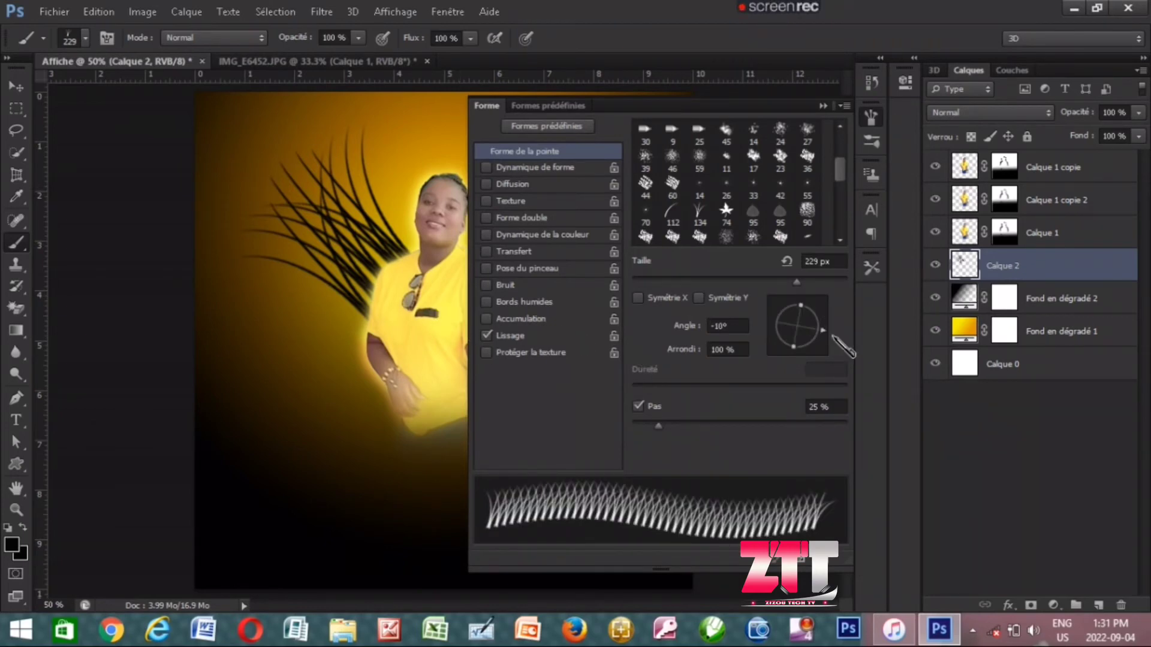
mouse_move(833, 339)
mouse_down()
mouse_move(820, 352)
mouse_move(786, 349)
mouse_up()
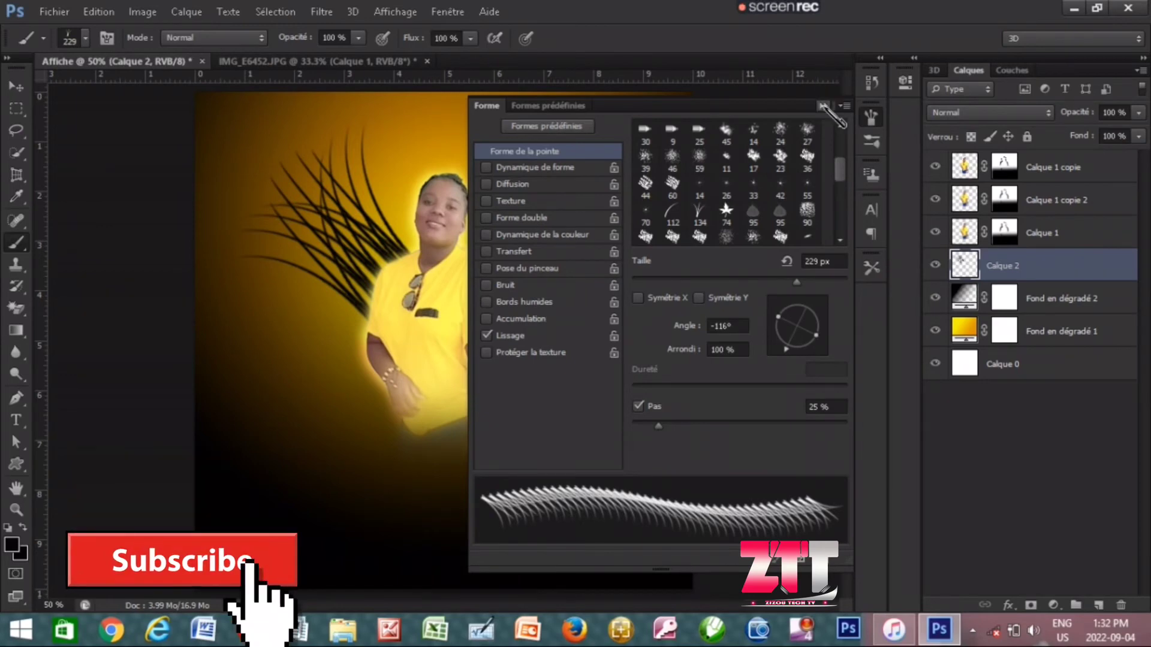
click(823, 106)
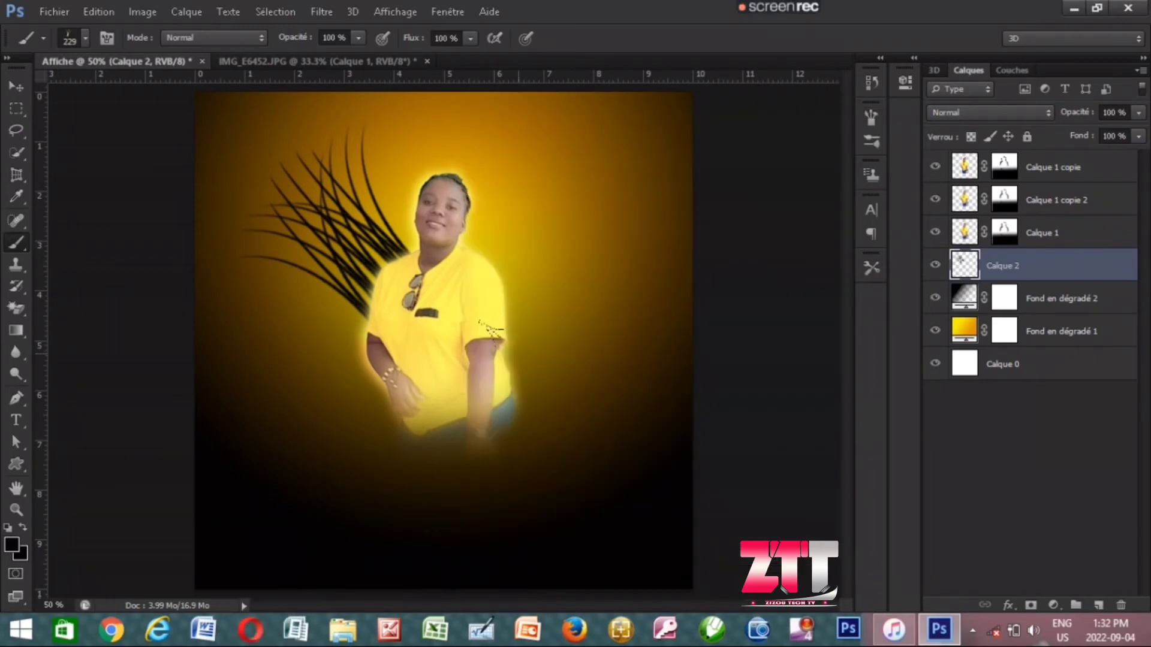
- Stamp black strands right of the woman's sleeve, undoing the lowest ones
click(490, 342)
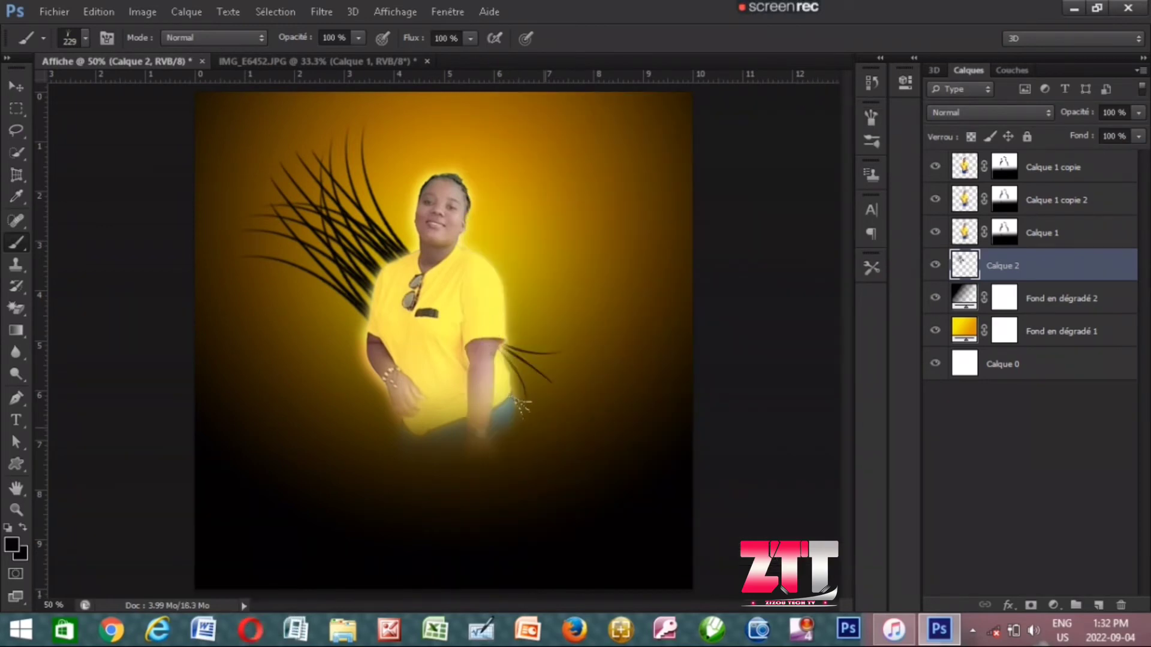
click(489, 370)
click(512, 377)
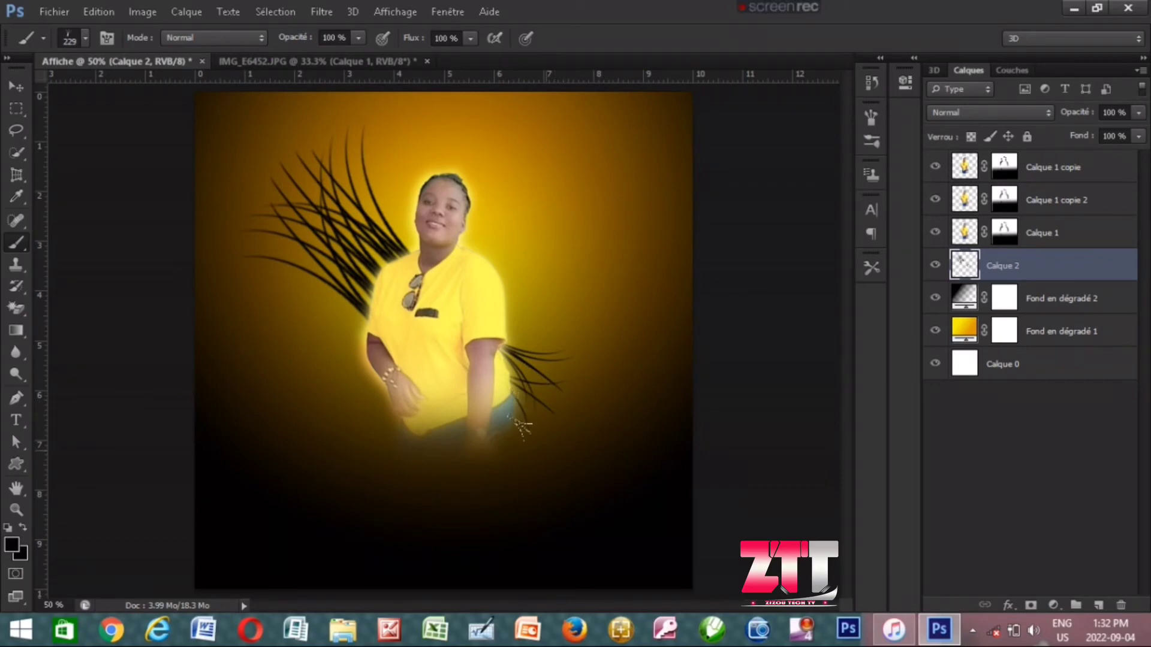
click(515, 436)
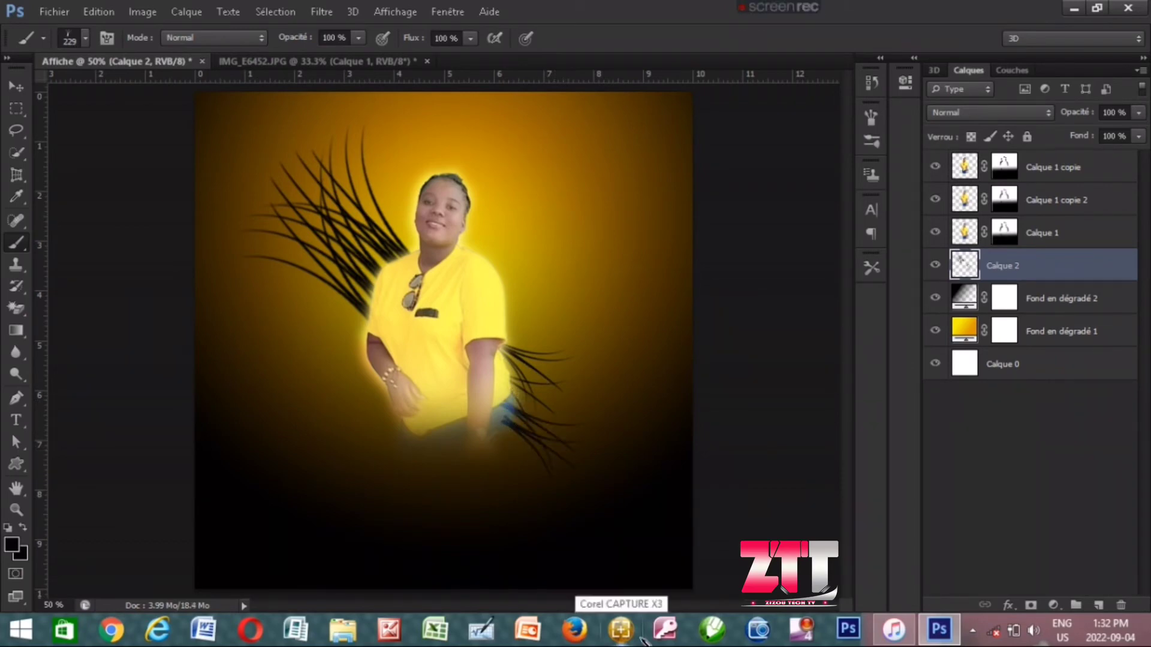
key(ctrl+alt+z)
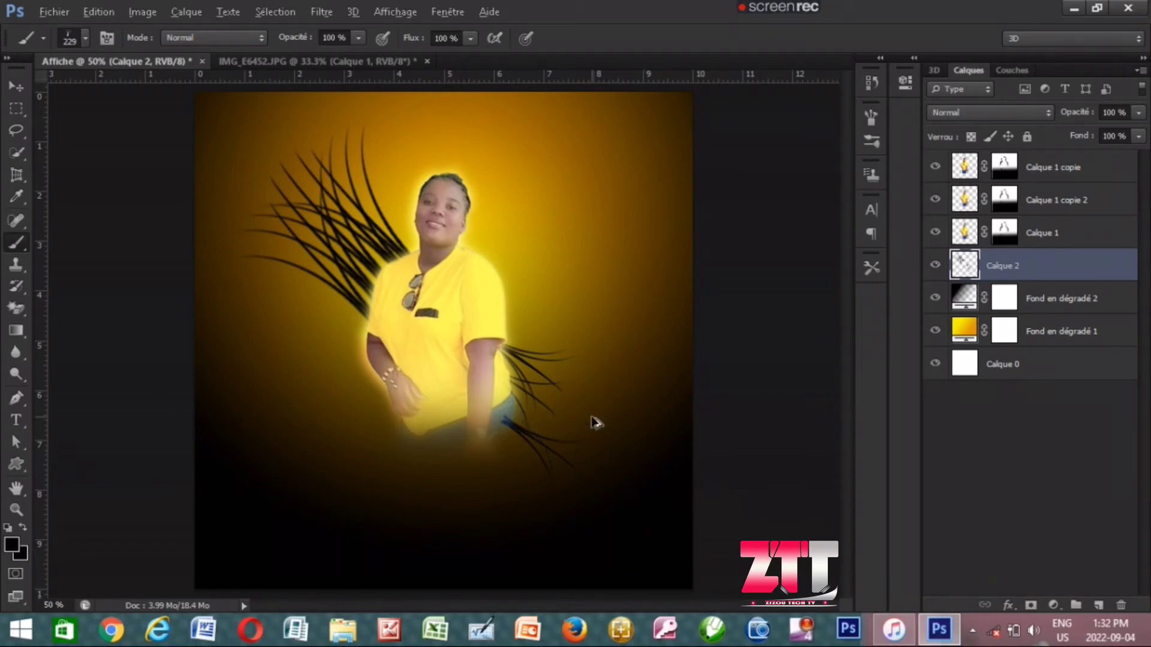
key(ctrl+alt+z)
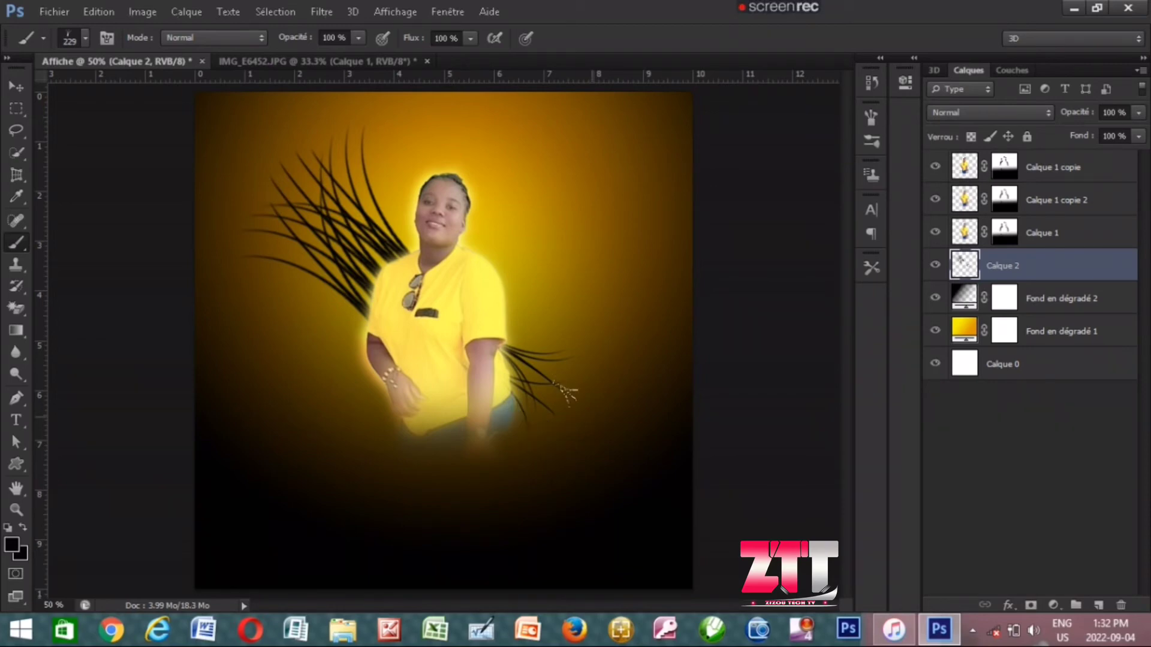
click(501, 326)
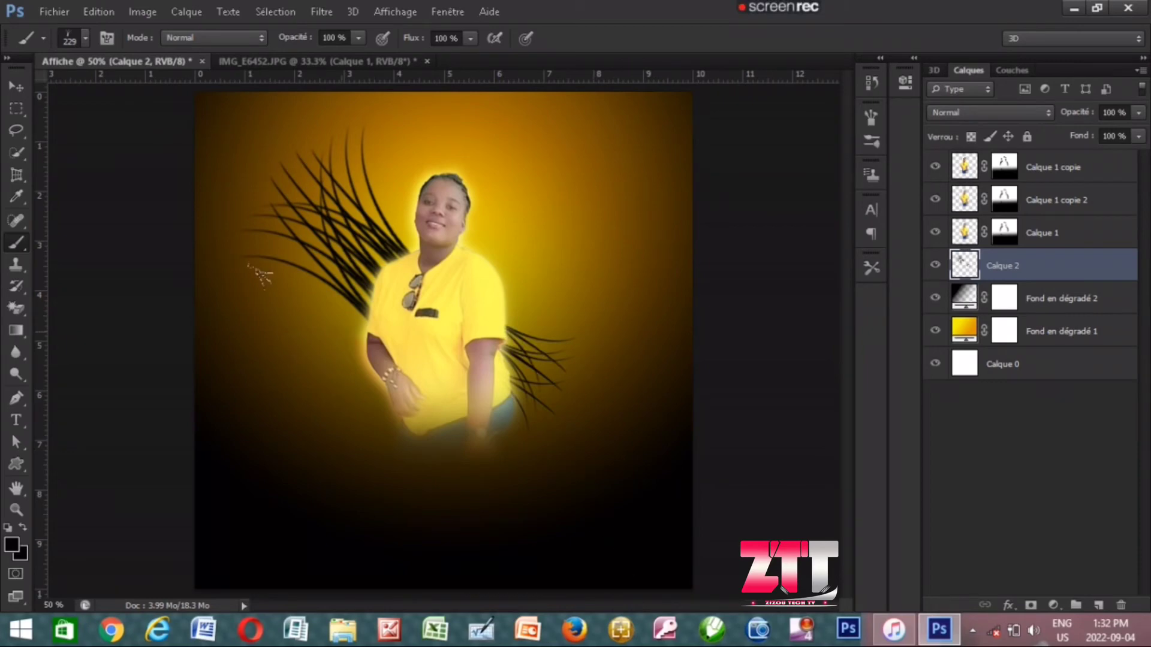
- Set the foreground colour to near-white and add new empty layer Calque 3
key(F5)
click(12, 544)
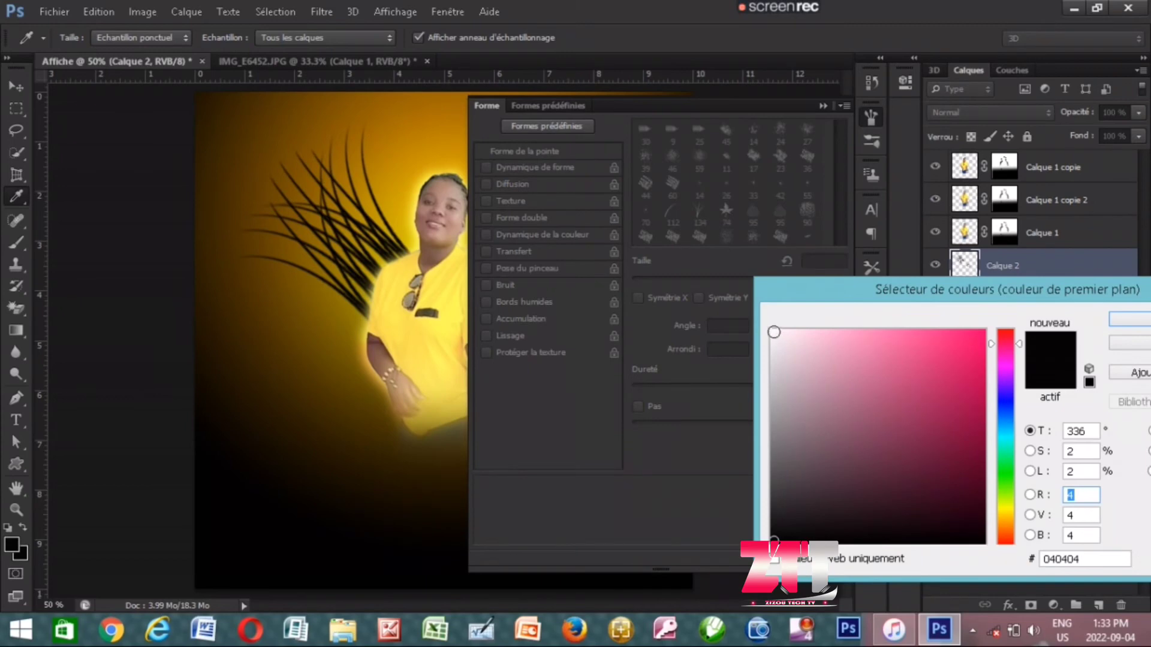
click(774, 332)
click(1113, 319)
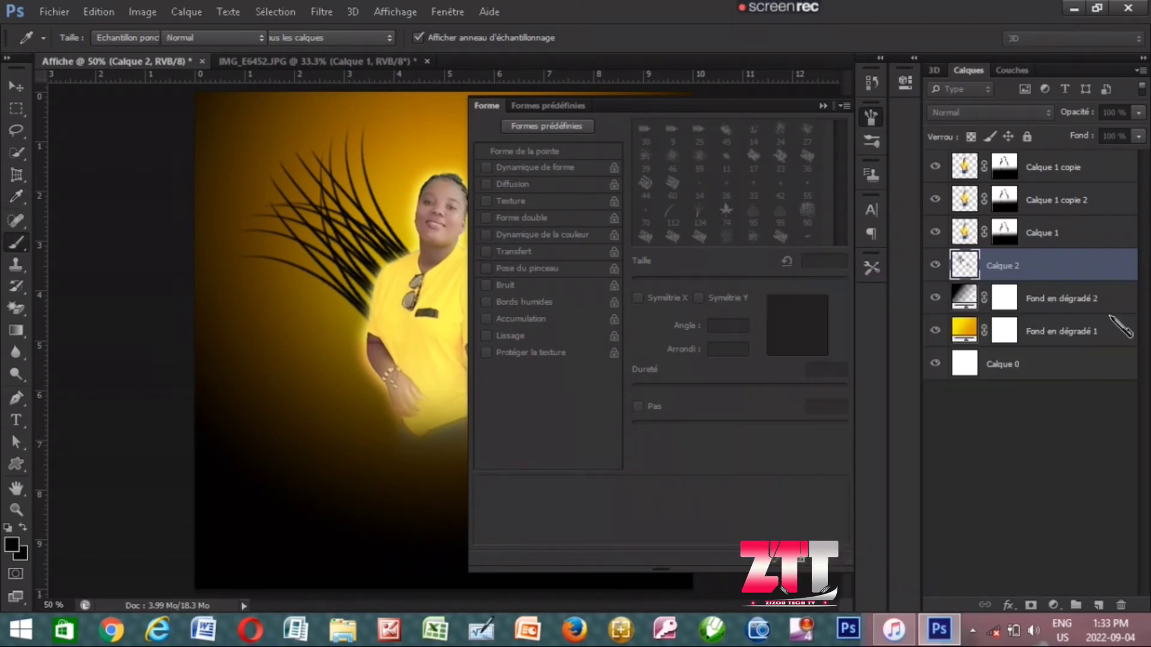
click(823, 105)
key(v)
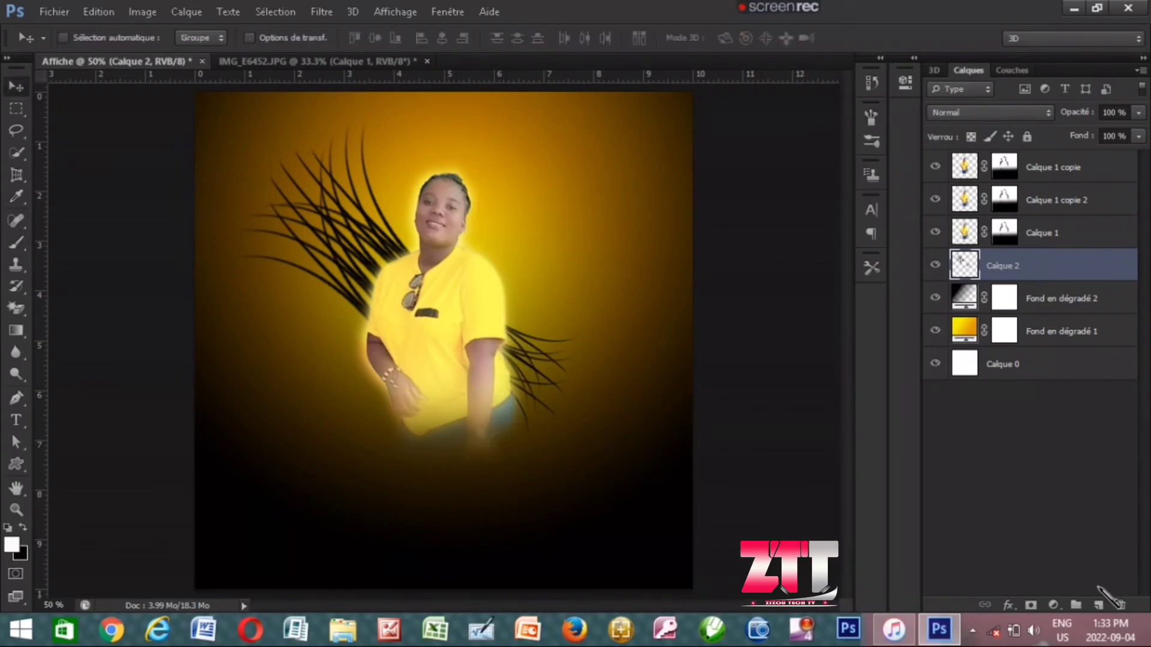
click(1099, 605)
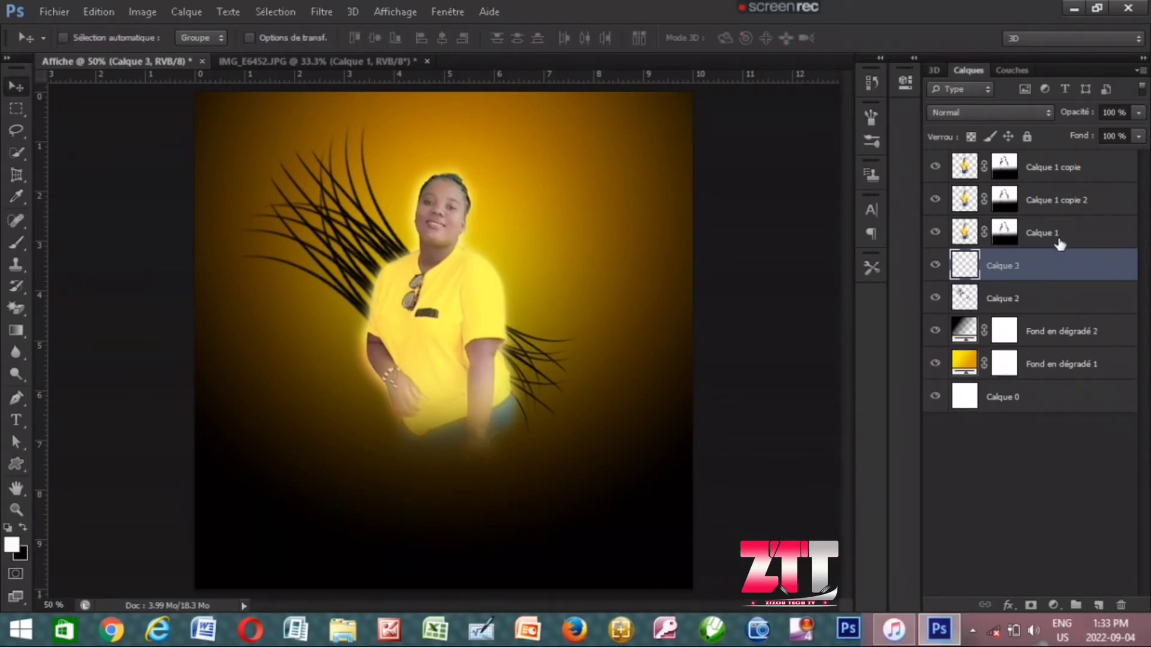
- Paint trial white hair strands near the woman's hand on Calque 3, then undo them
key(b)
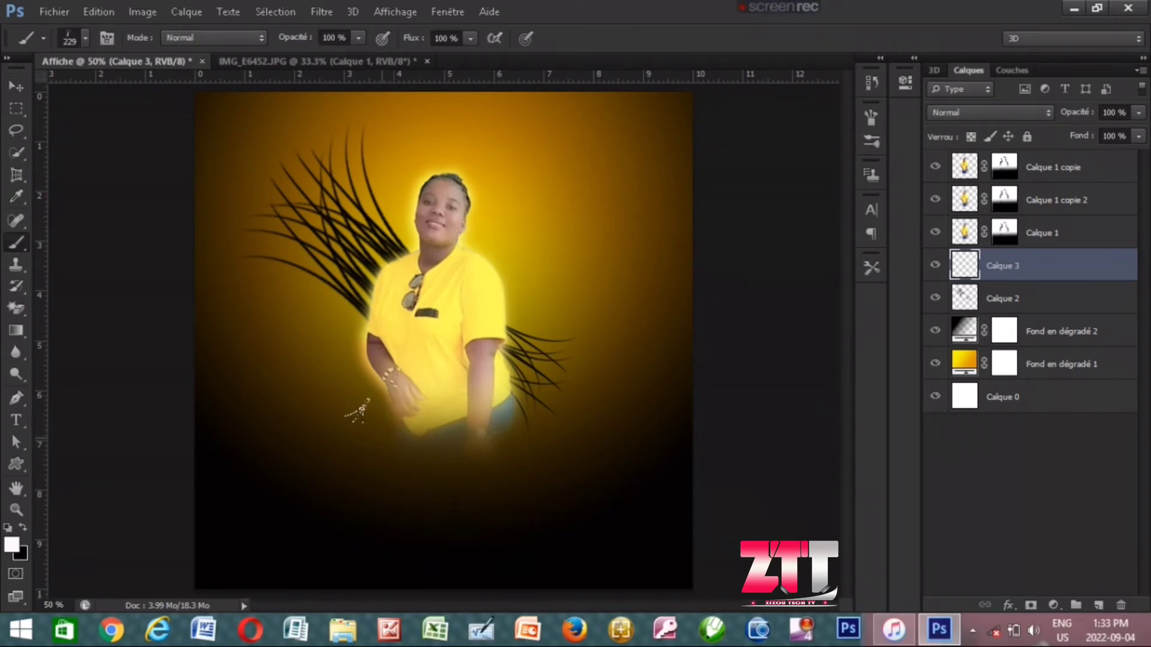
click(377, 446)
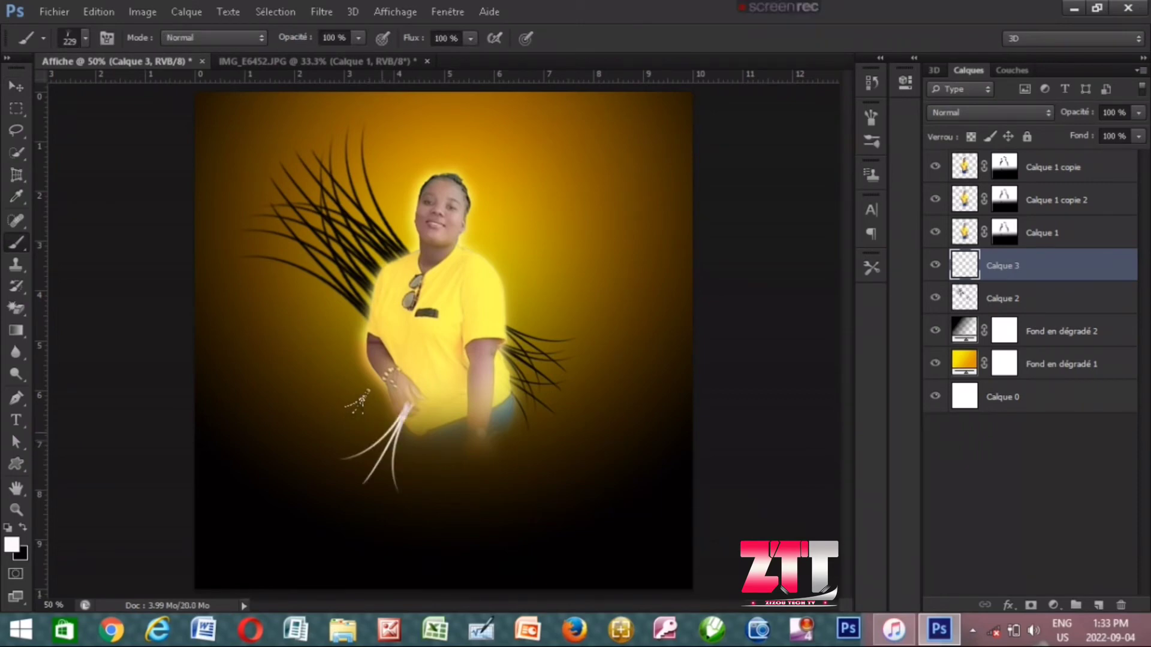
click(355, 398)
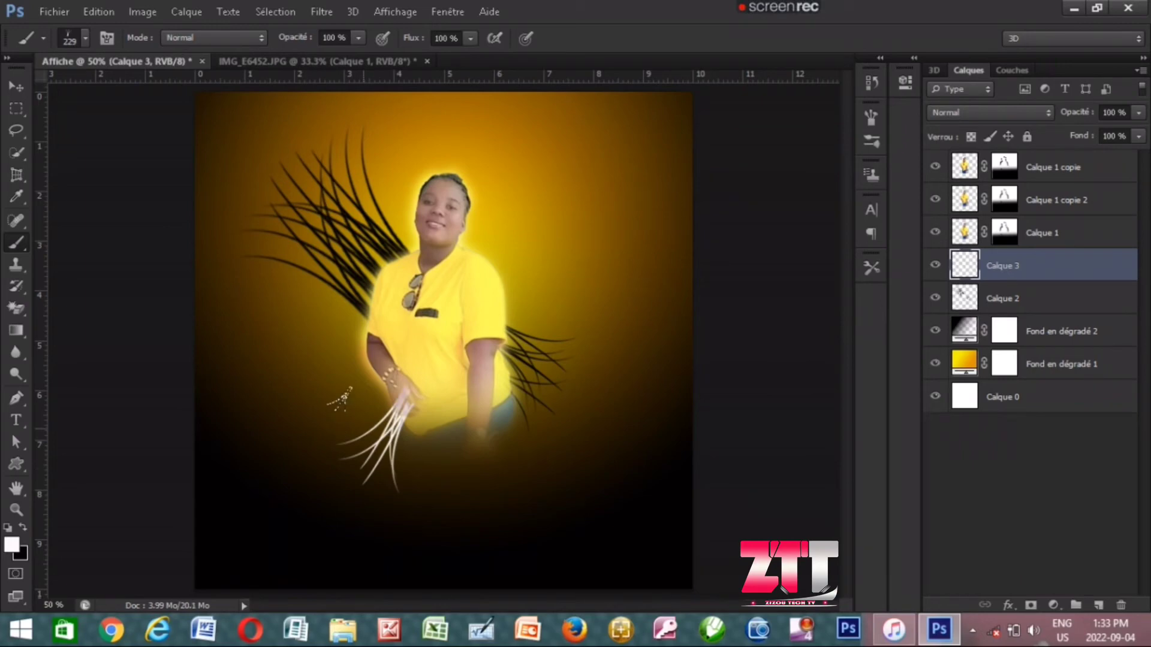
click(339, 400)
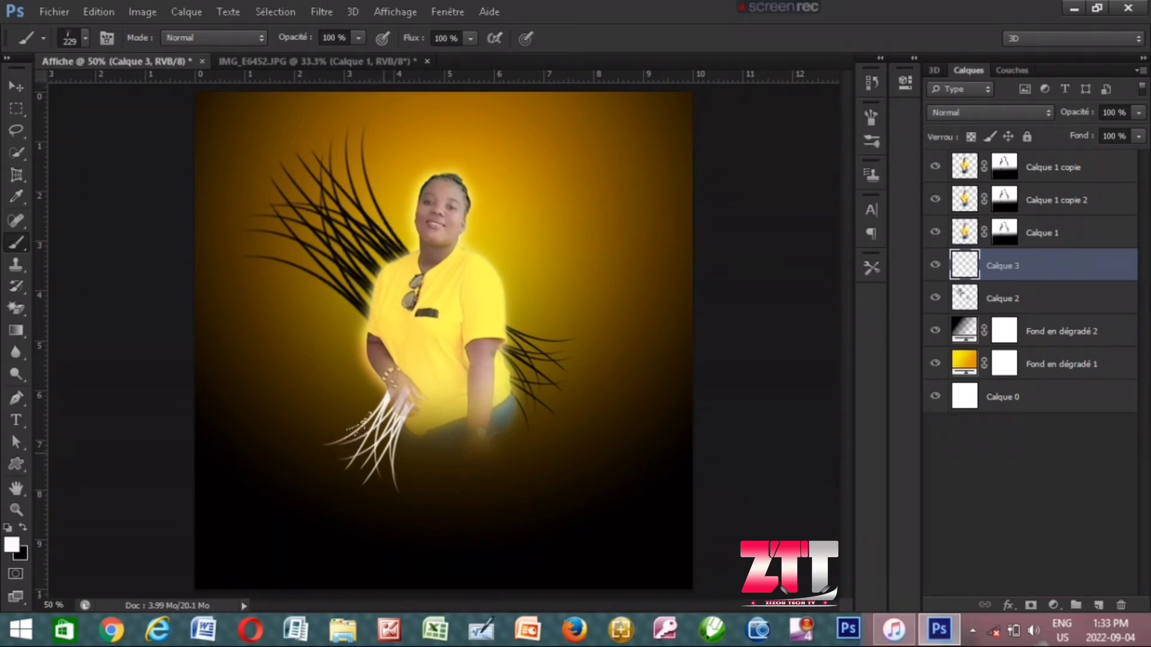
drag(362, 425, 357, 501)
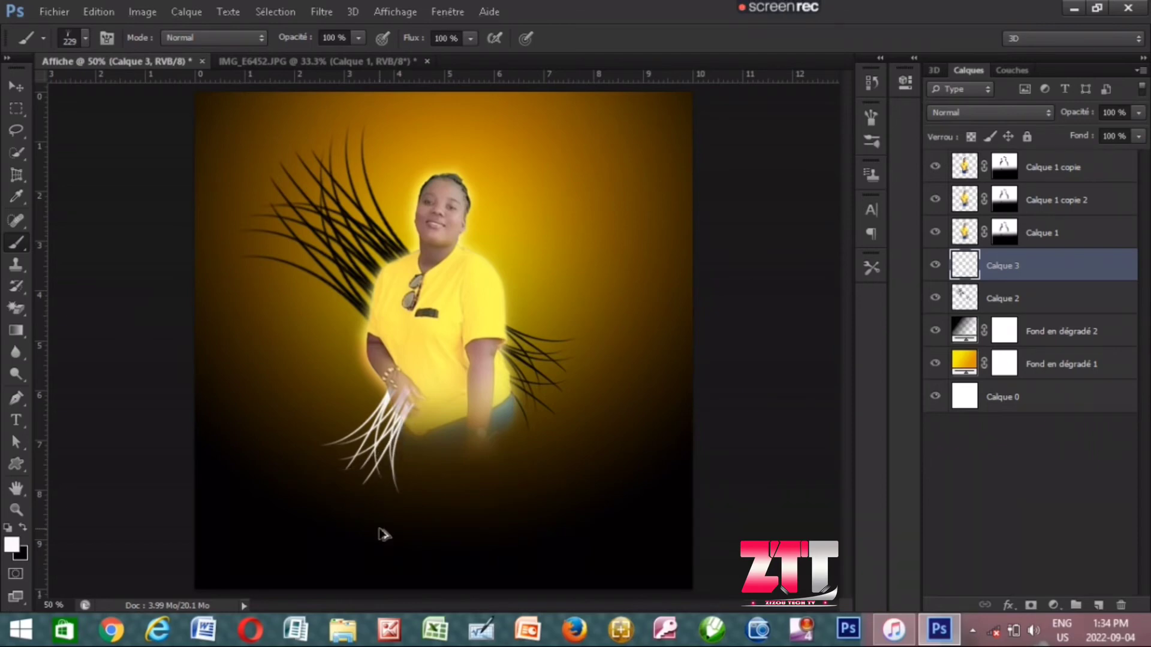
key(ctrl+alt+z)
key(ctrl+alt+z)
key(ctrl+alt+z)
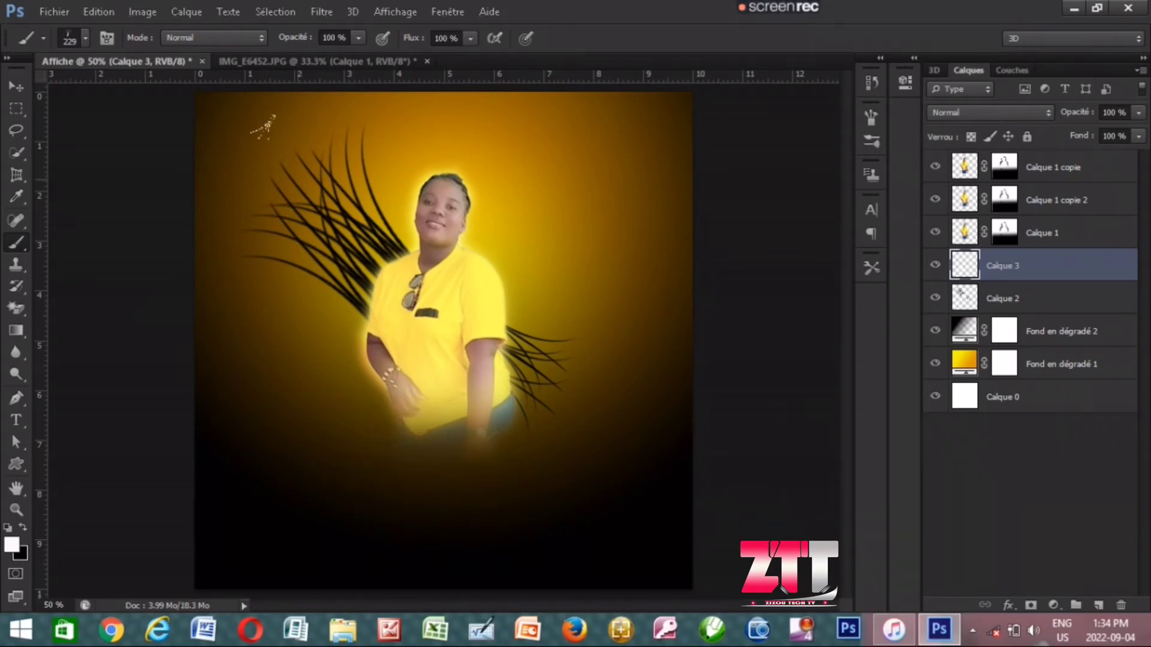
- Rotate the brush tip angle to -119° in the Brush panel
click(106, 38)
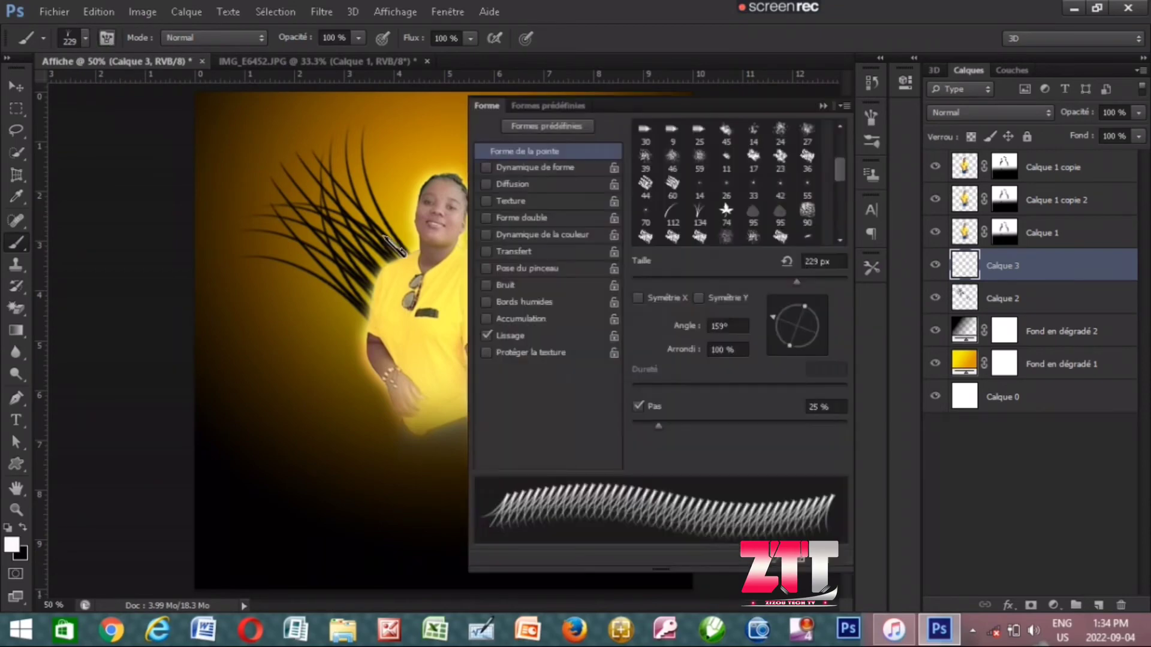
drag(782, 338, 795, 347)
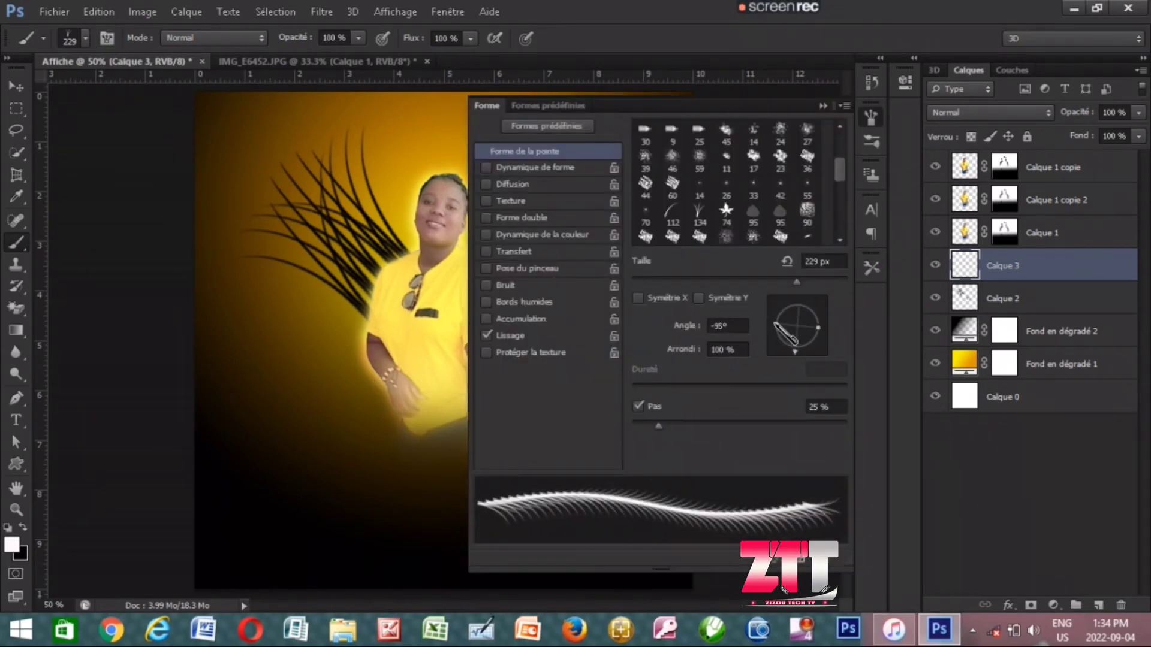
drag(795, 344, 788, 351)
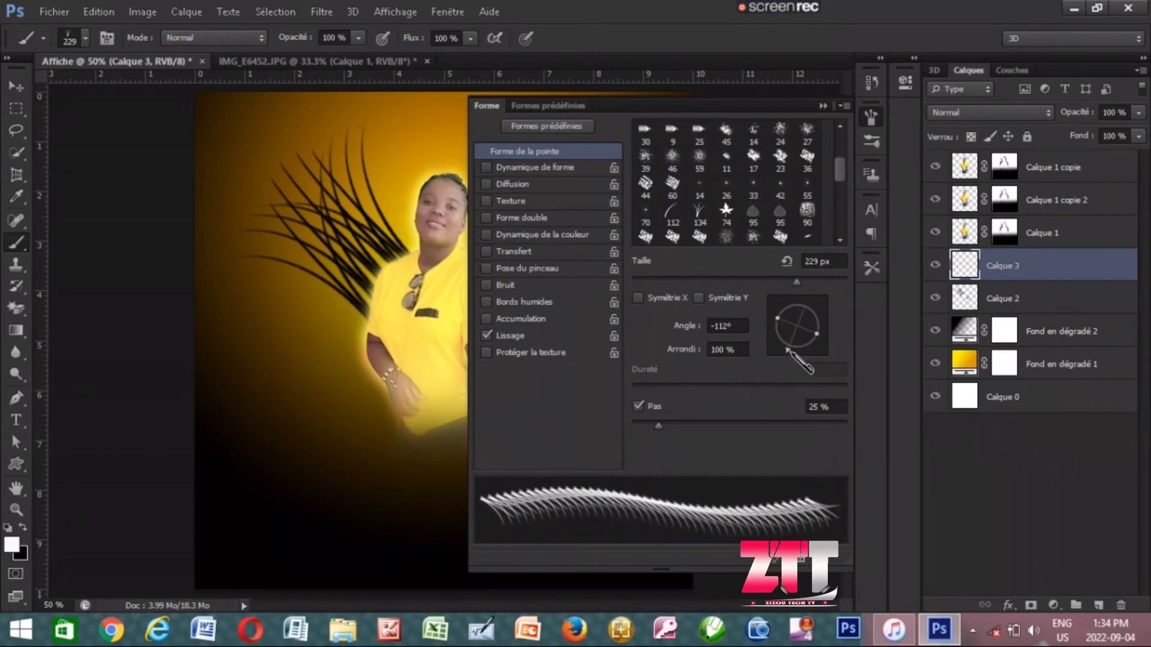
drag(788, 352, 783, 349)
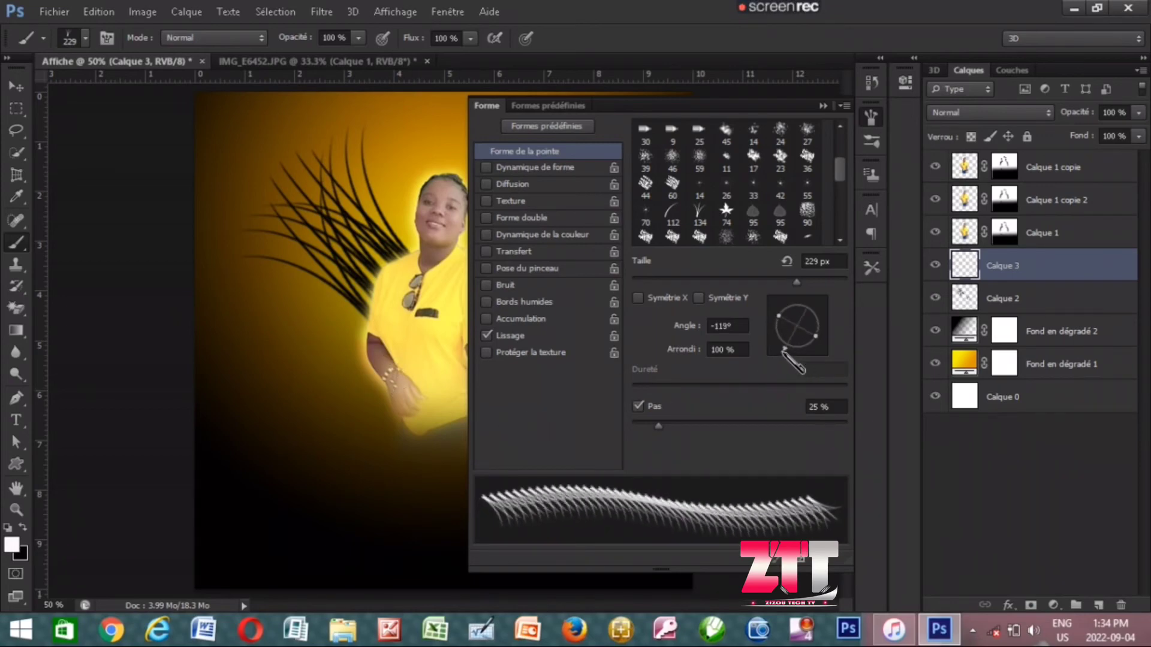
click(823, 105)
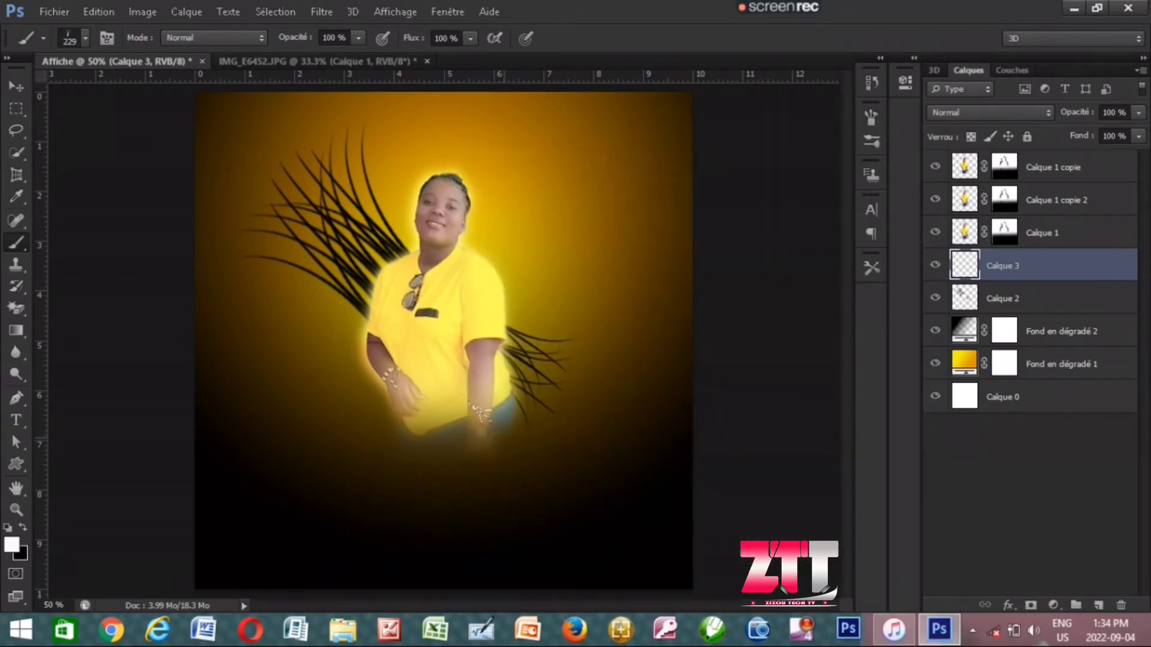
- Stamp white strands from the woman's hand toward her jeans, undoing two misplaced stamps
click(512, 441)
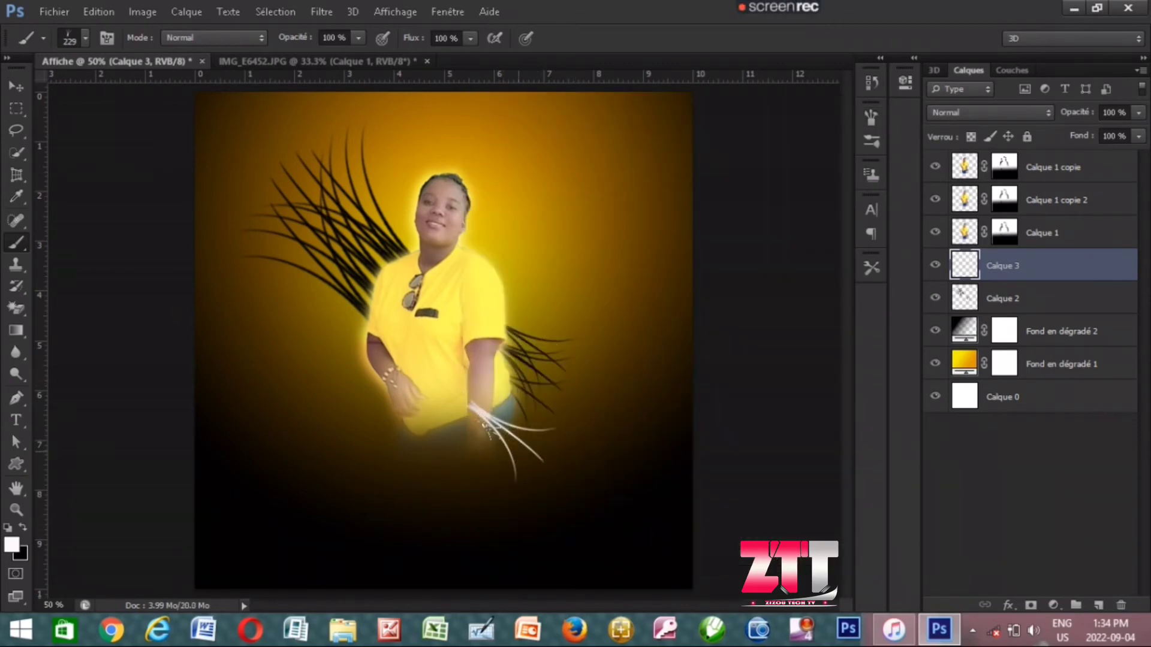
click(514, 462)
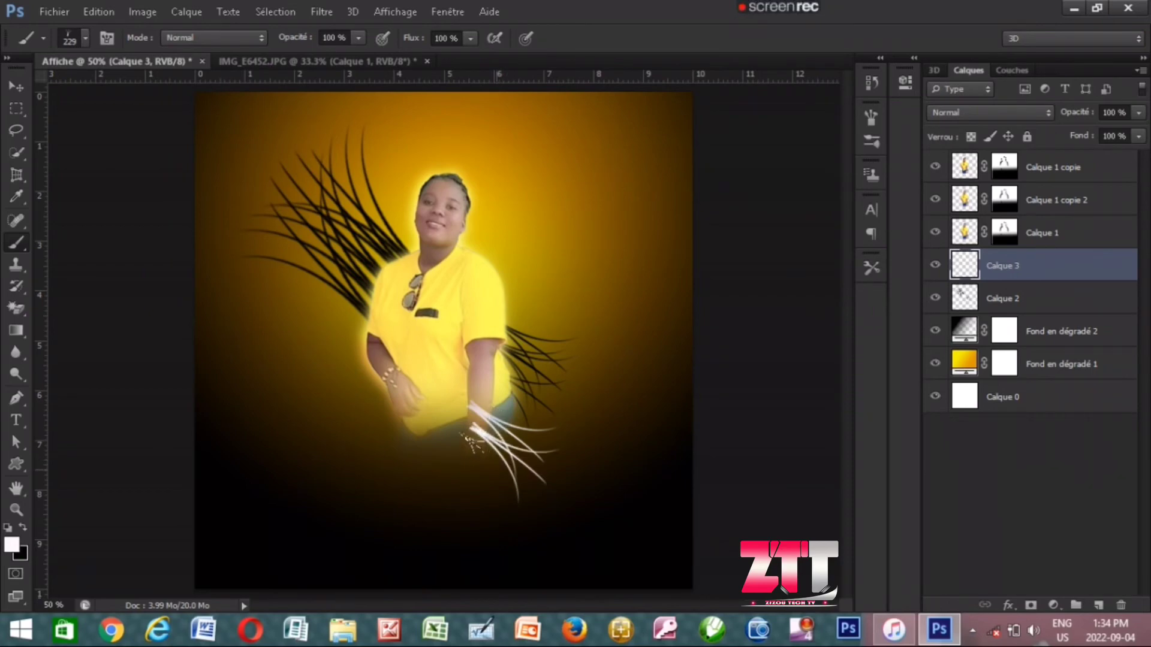
click(436, 451)
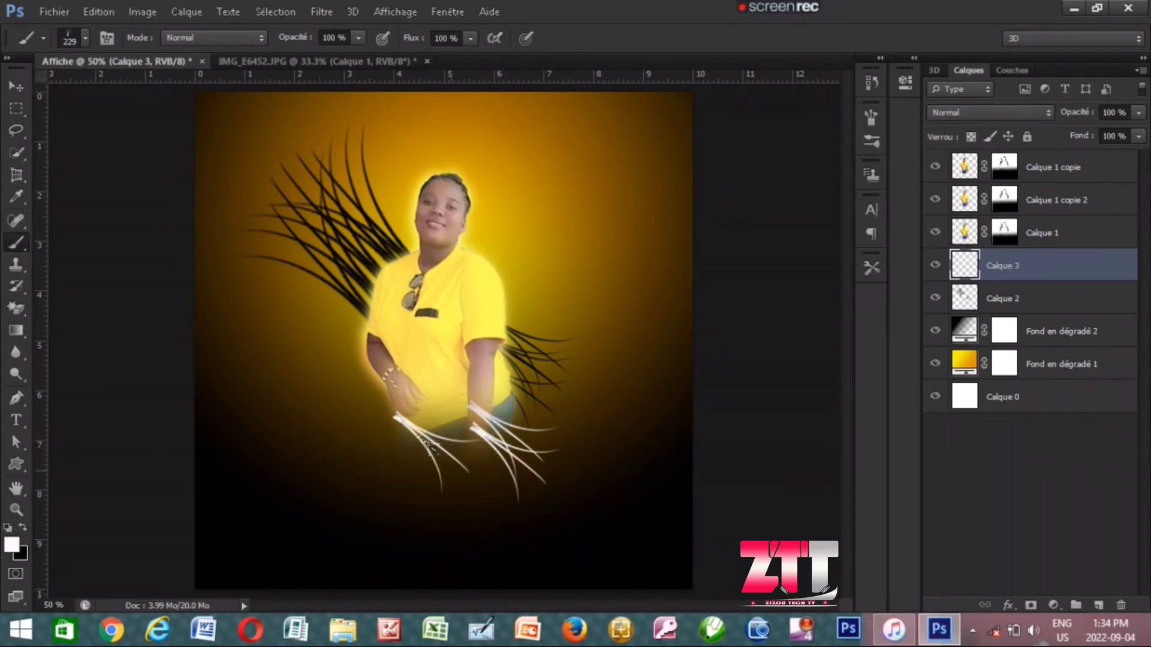
click(478, 473)
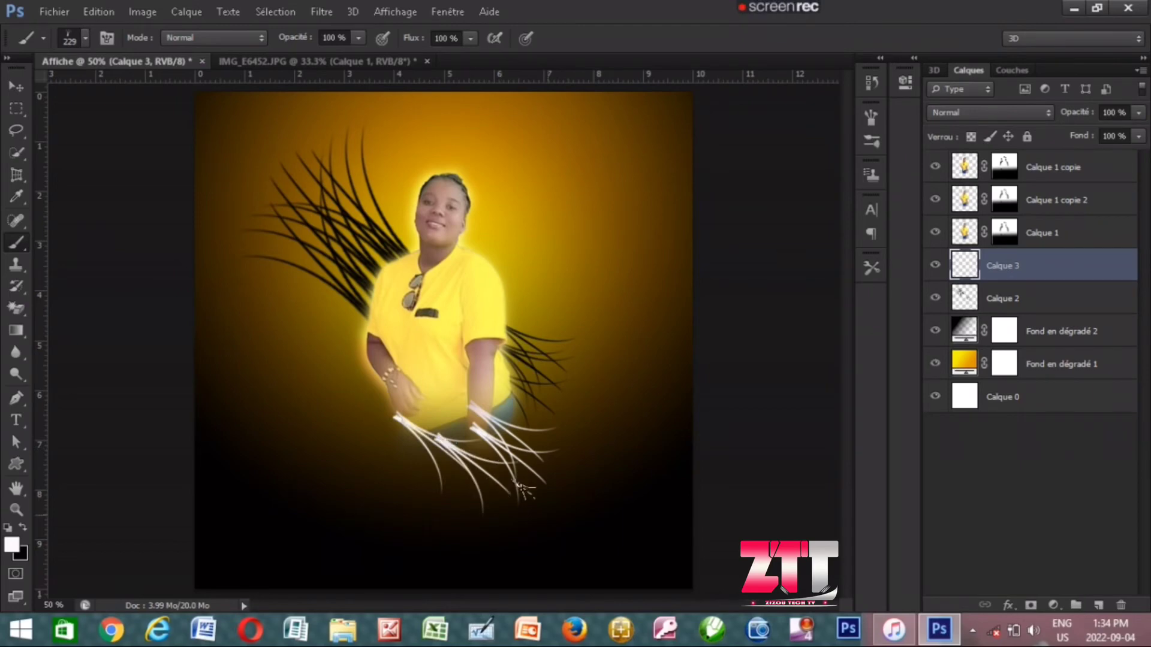
key(ctrl+alt+z)
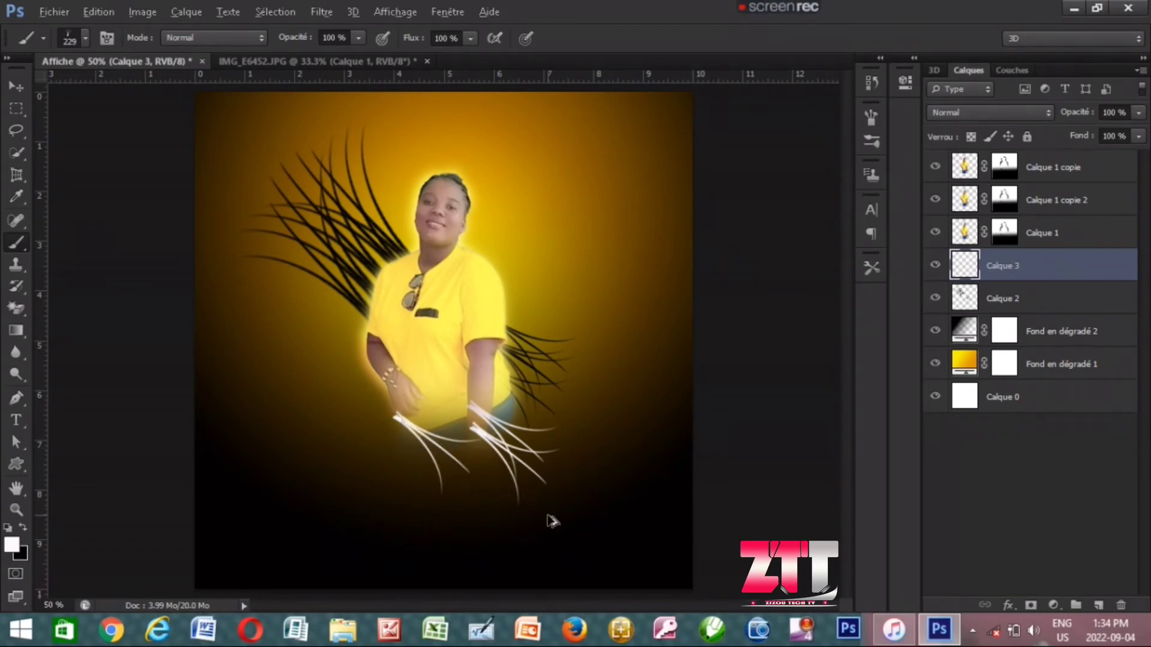
key(ctrl+alt+z)
key(ctrl+alt+z)
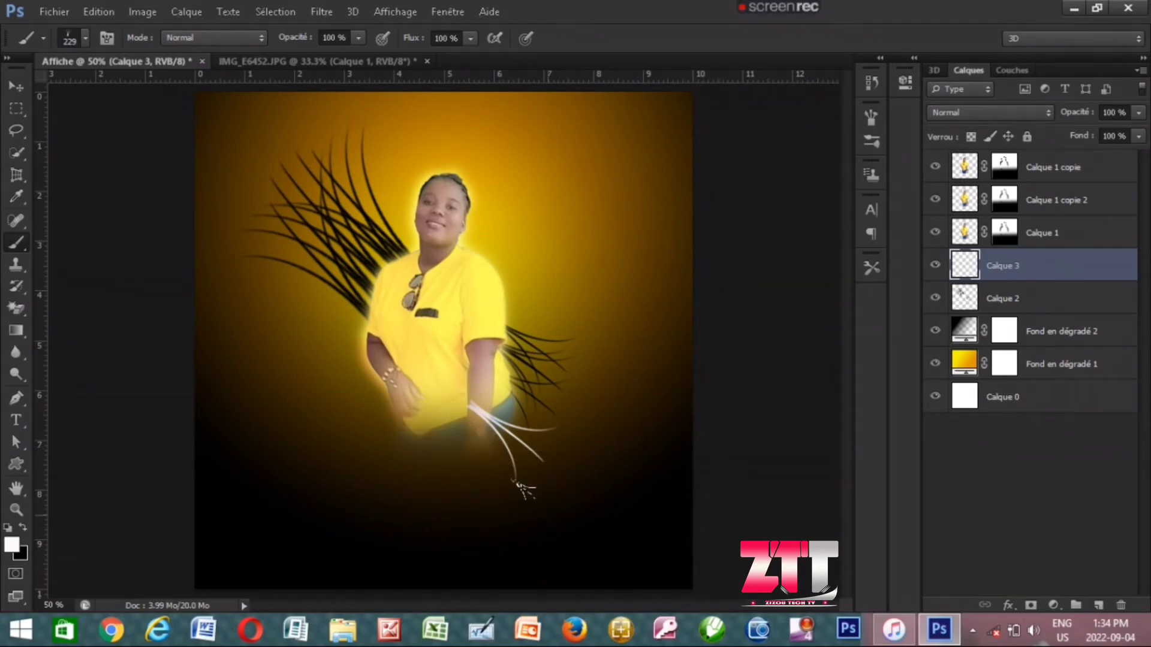
click(506, 422)
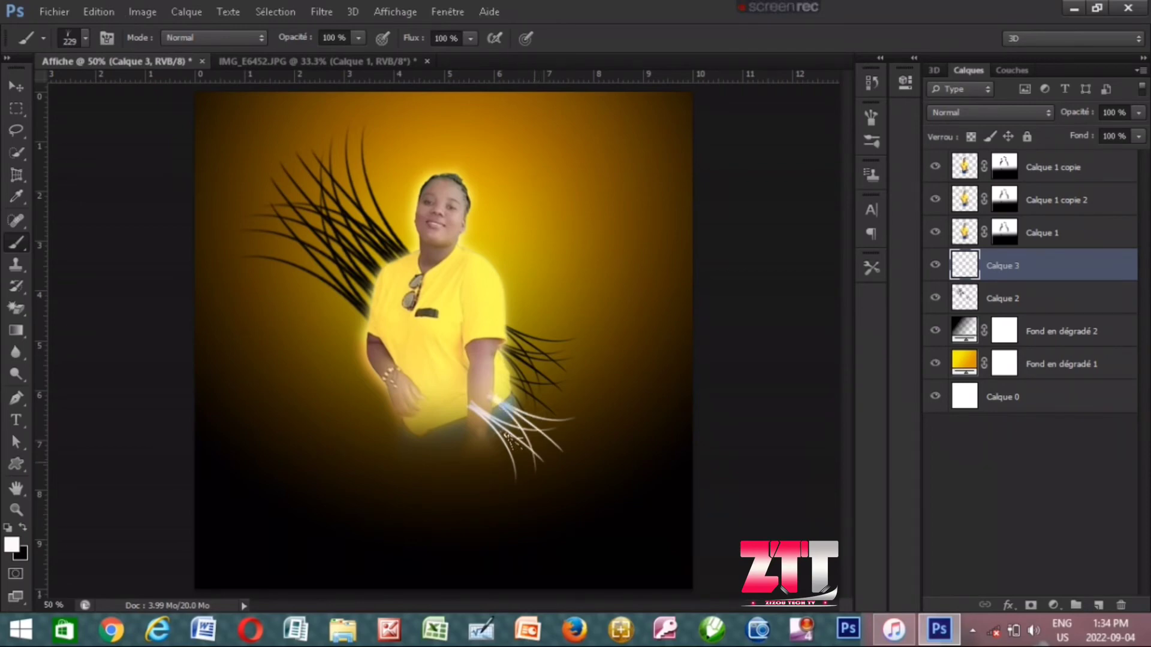
click(516, 444)
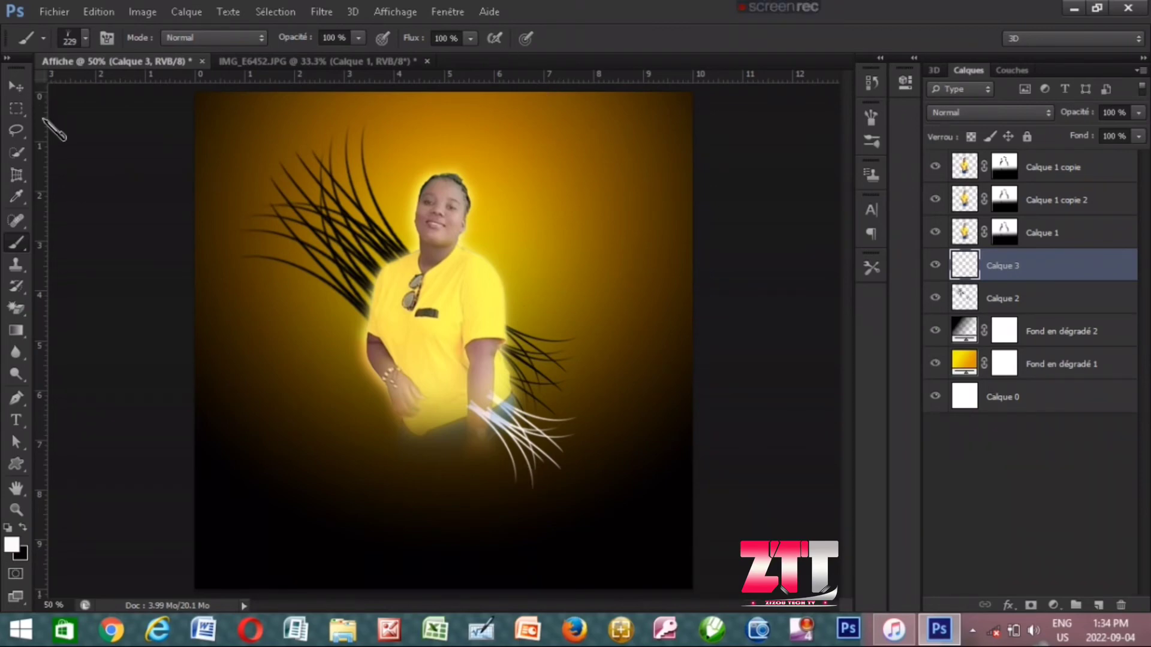
- Move Calque 3 below Calque 2, try Luminosité and Eclaircir, then restore Normal blend
click(16, 87)
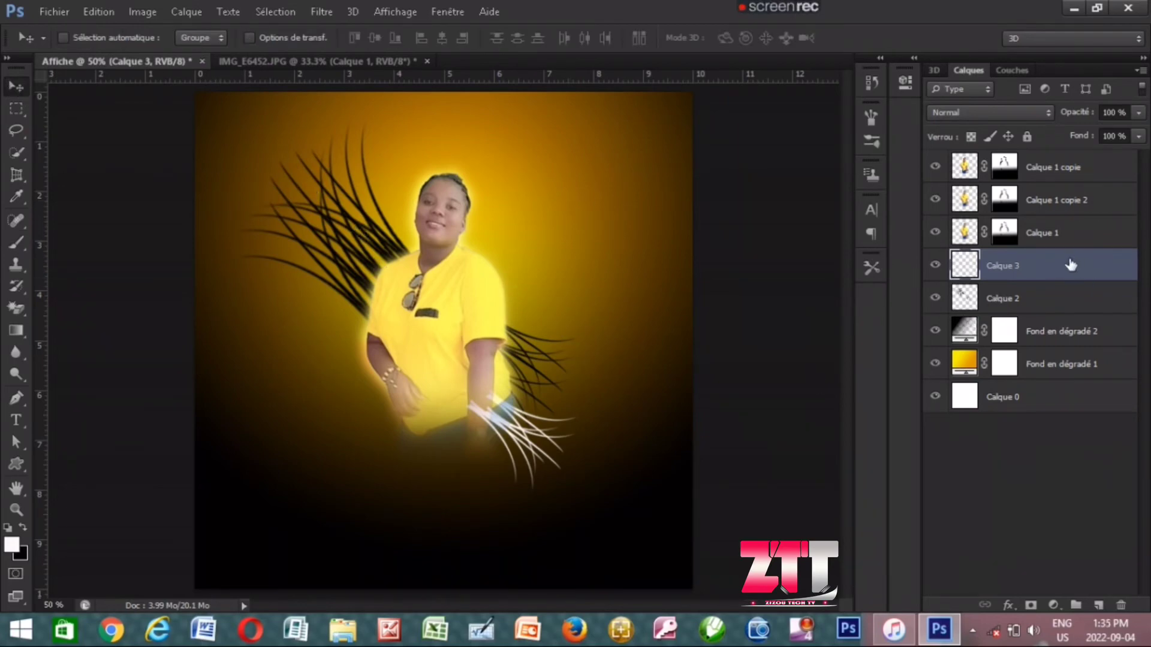
drag(1071, 265, 1071, 307)
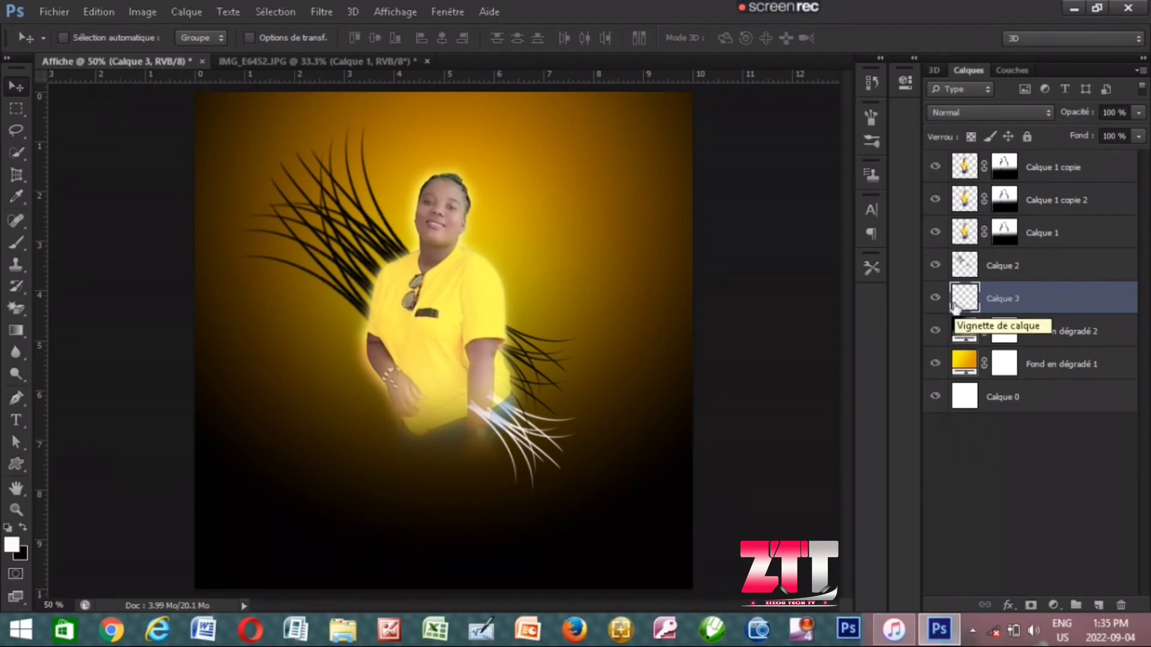
click(998, 112)
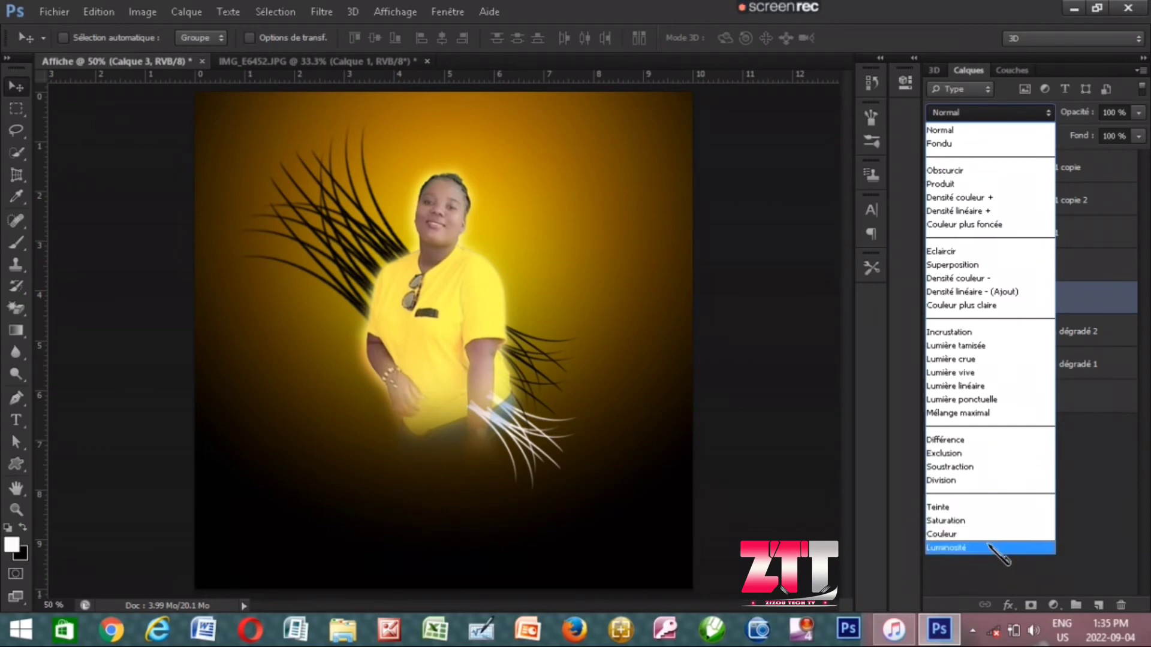
click(988, 547)
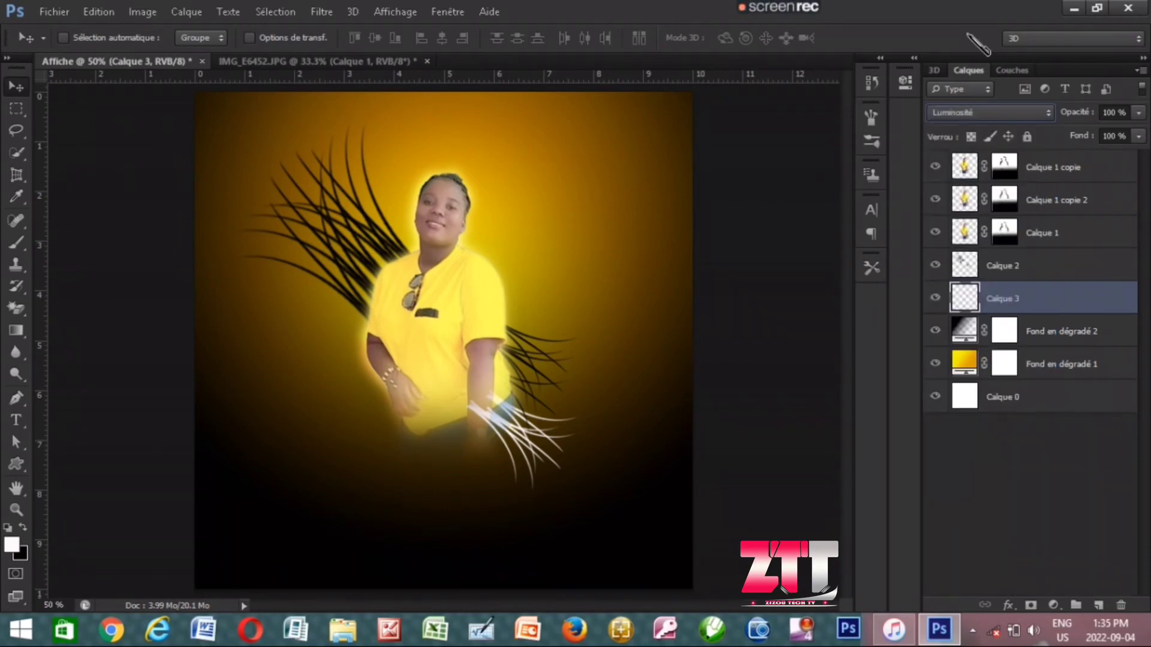
click(986, 114)
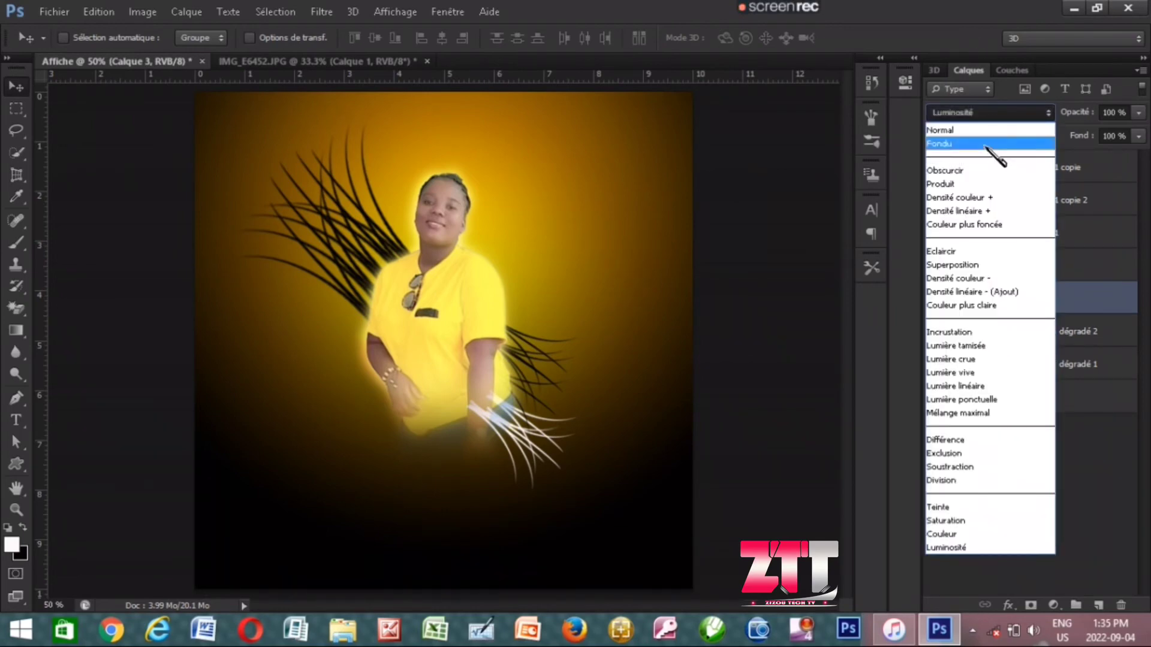
click(983, 252)
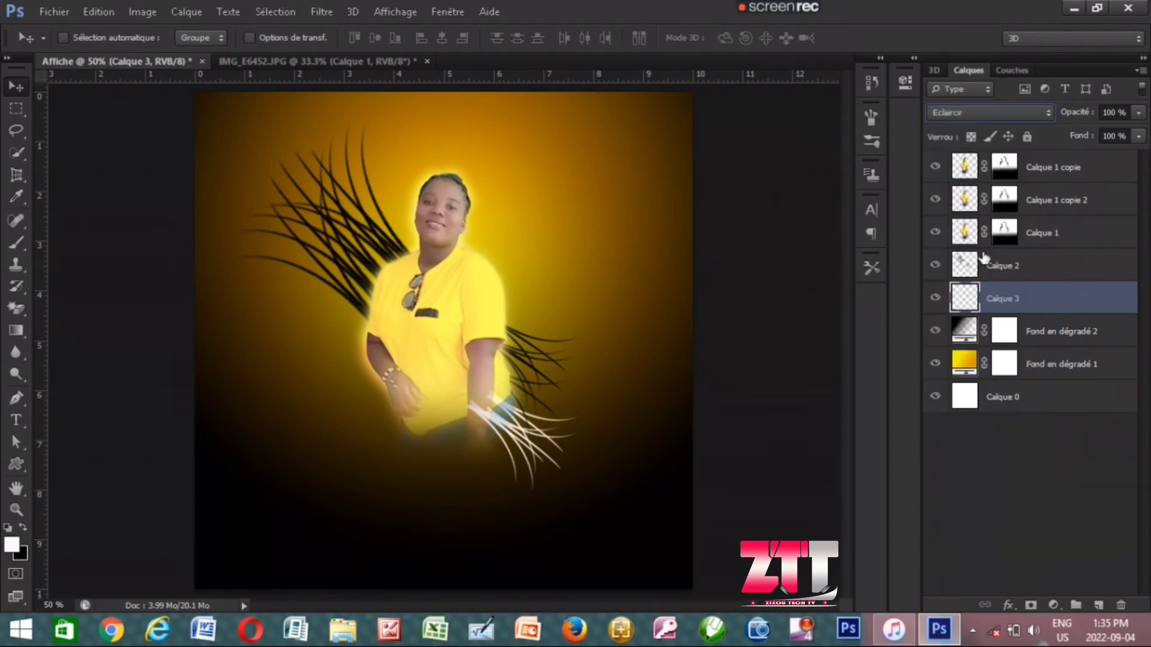
click(1008, 114)
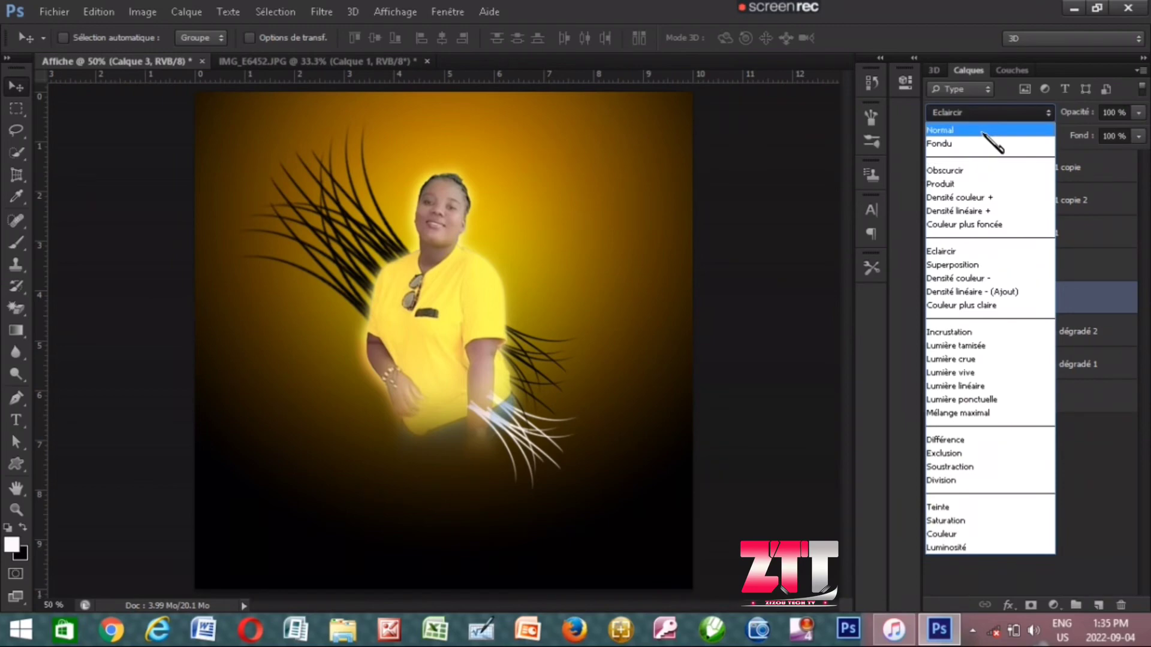
click(983, 130)
- On Calque 2, try Luminosité, Densité couleur +, Incrustation, Lumière tamisée and Lumière crue blends
click(1048, 263)
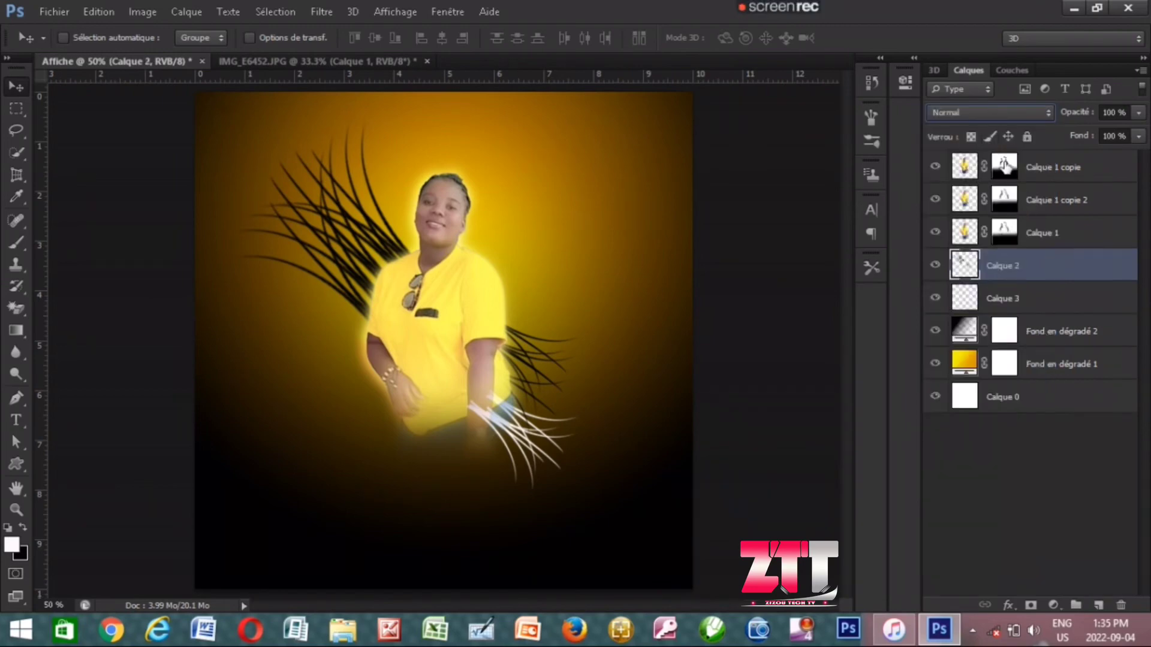
click(995, 113)
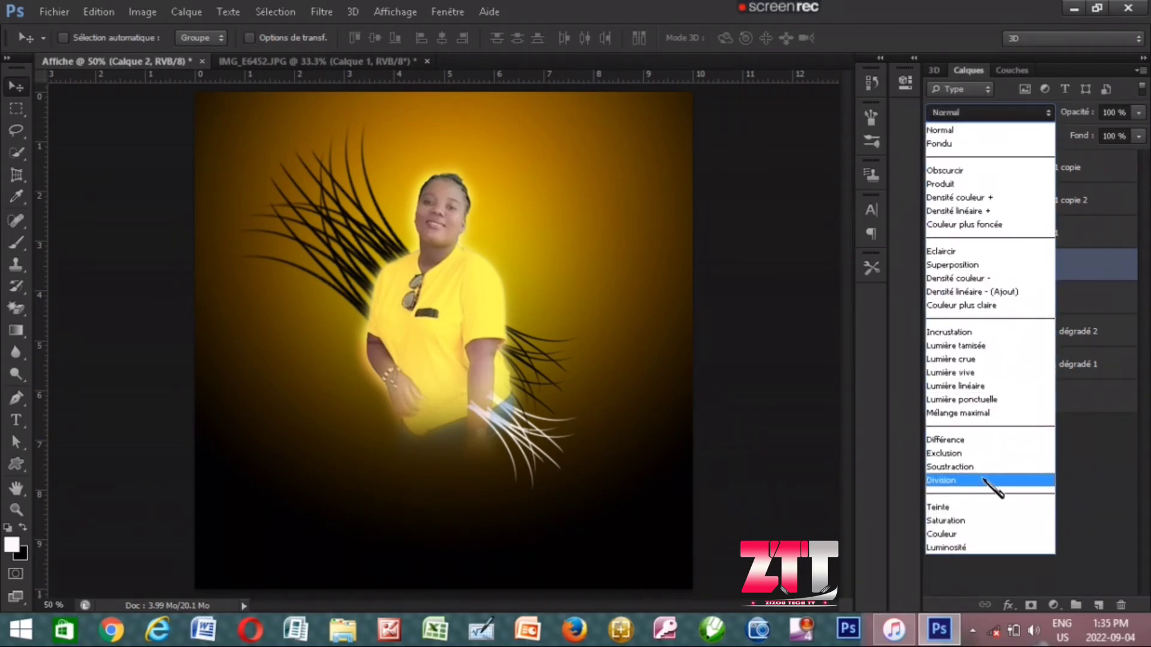
click(978, 547)
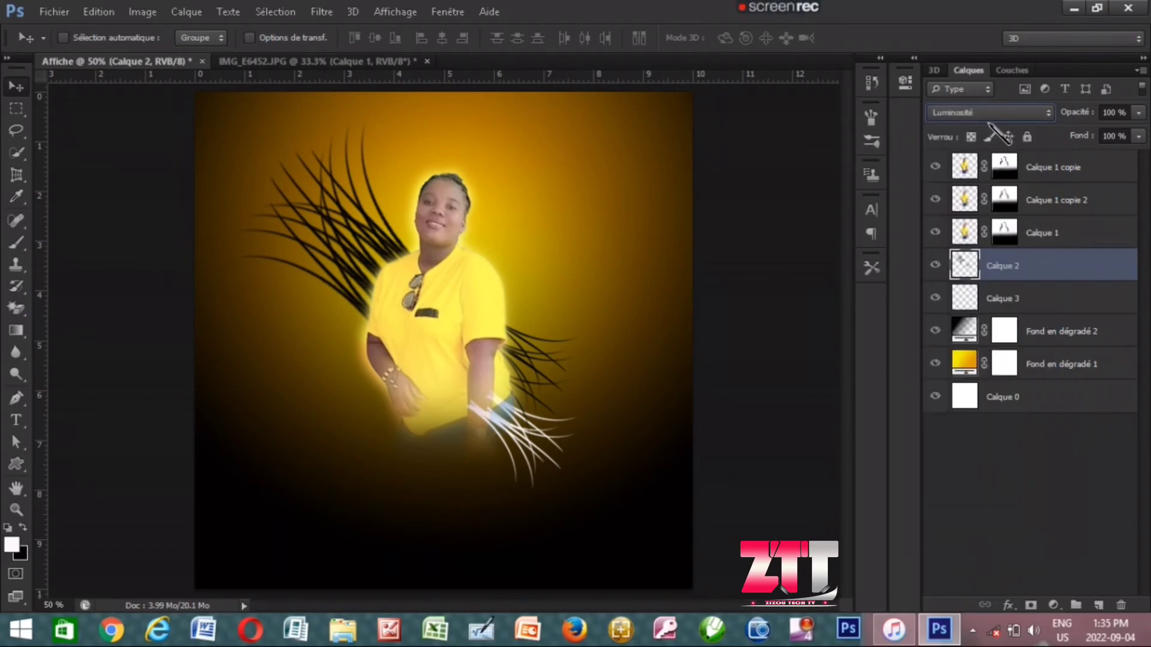
click(989, 112)
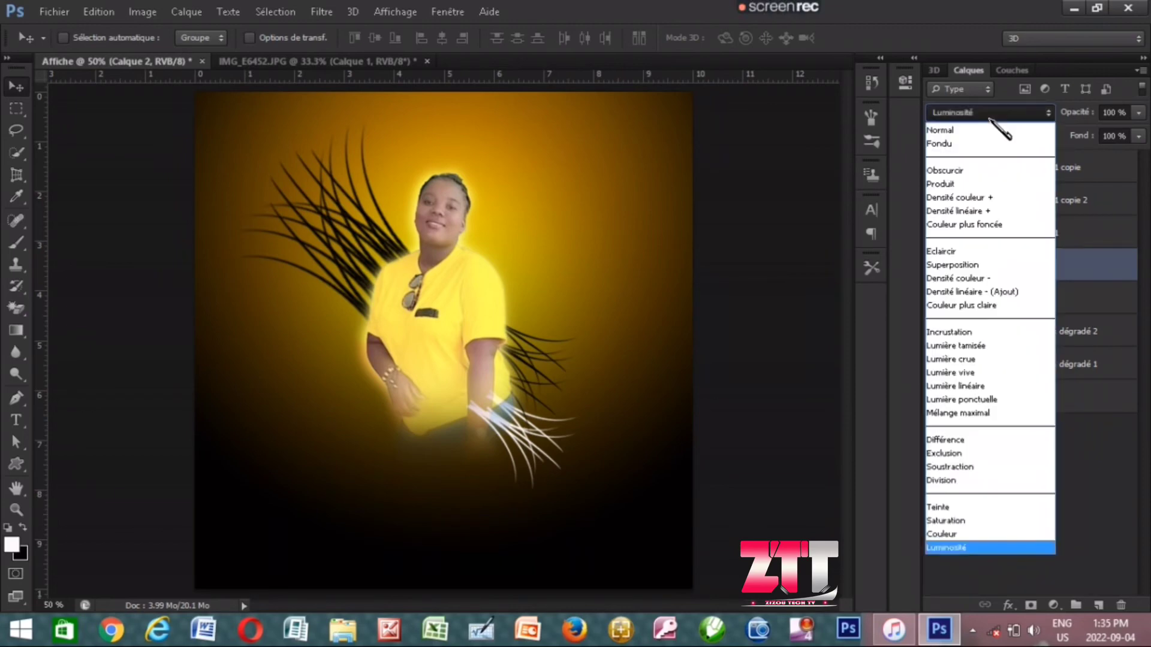
click(986, 198)
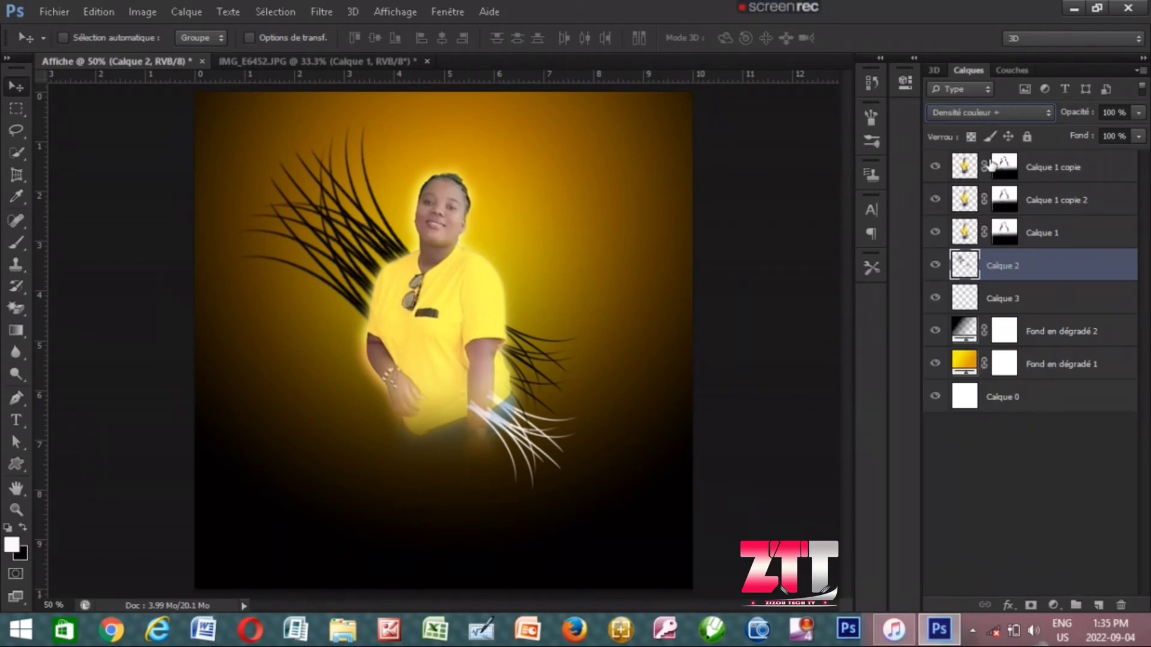
click(1013, 114)
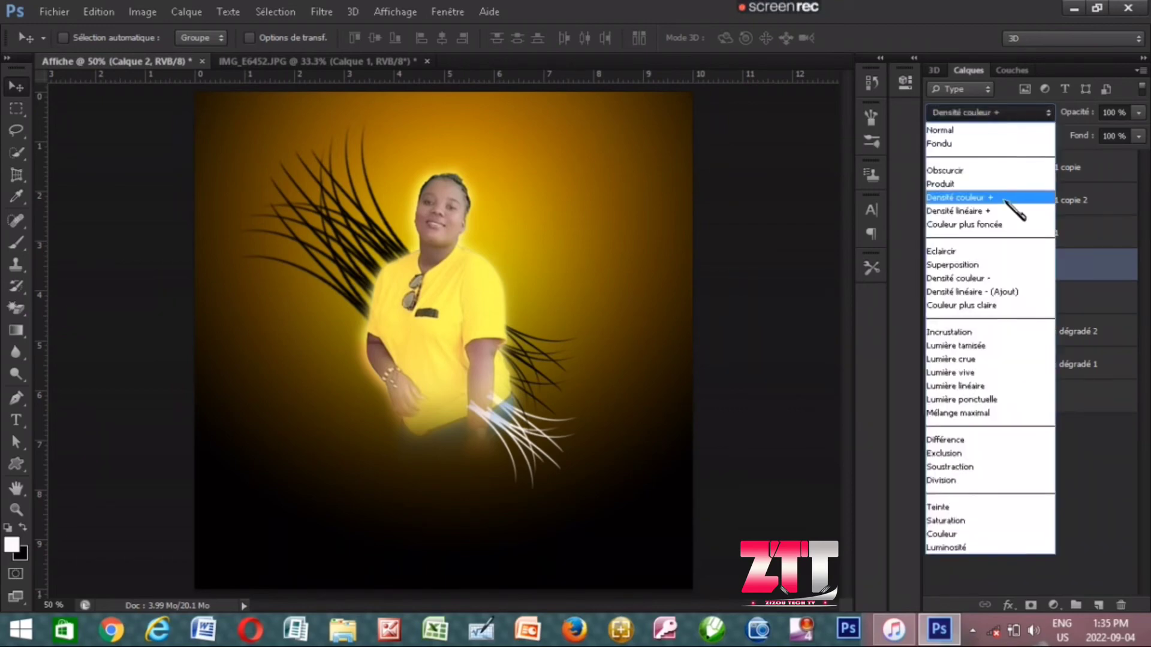
click(995, 332)
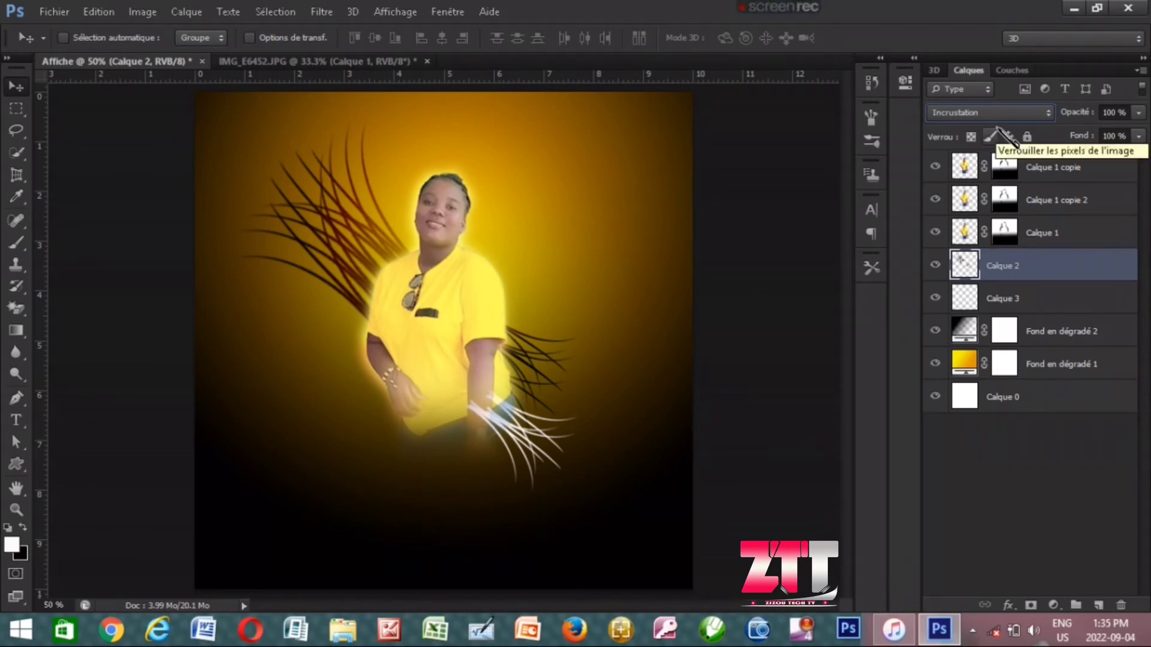
click(1013, 113)
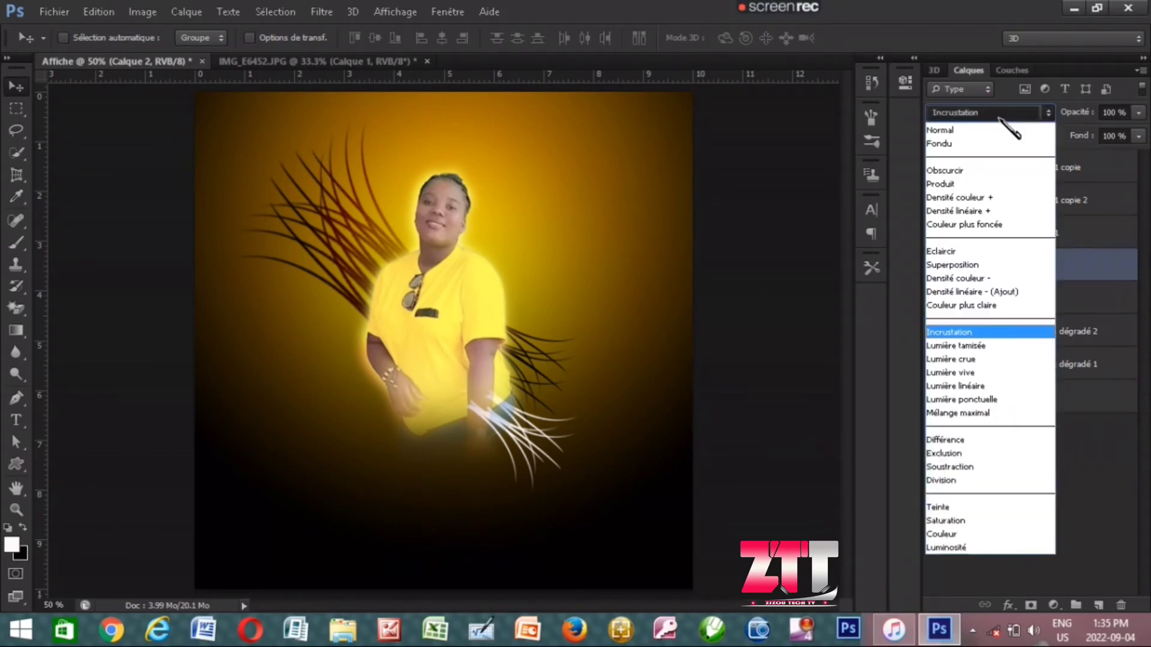
click(992, 346)
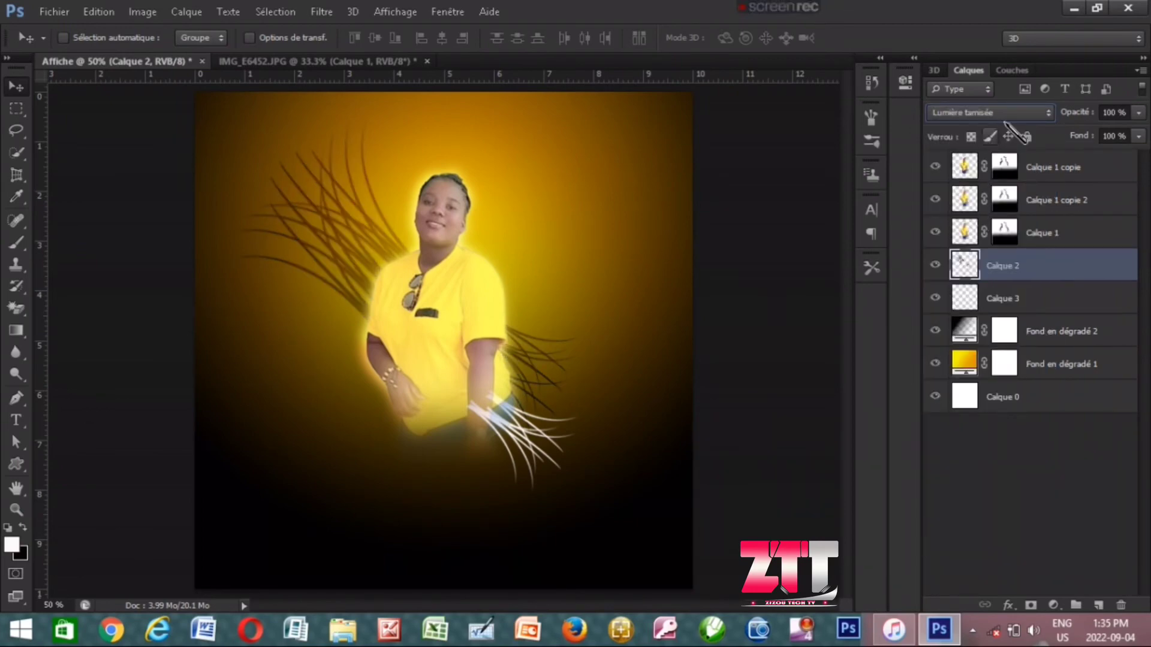
click(1016, 113)
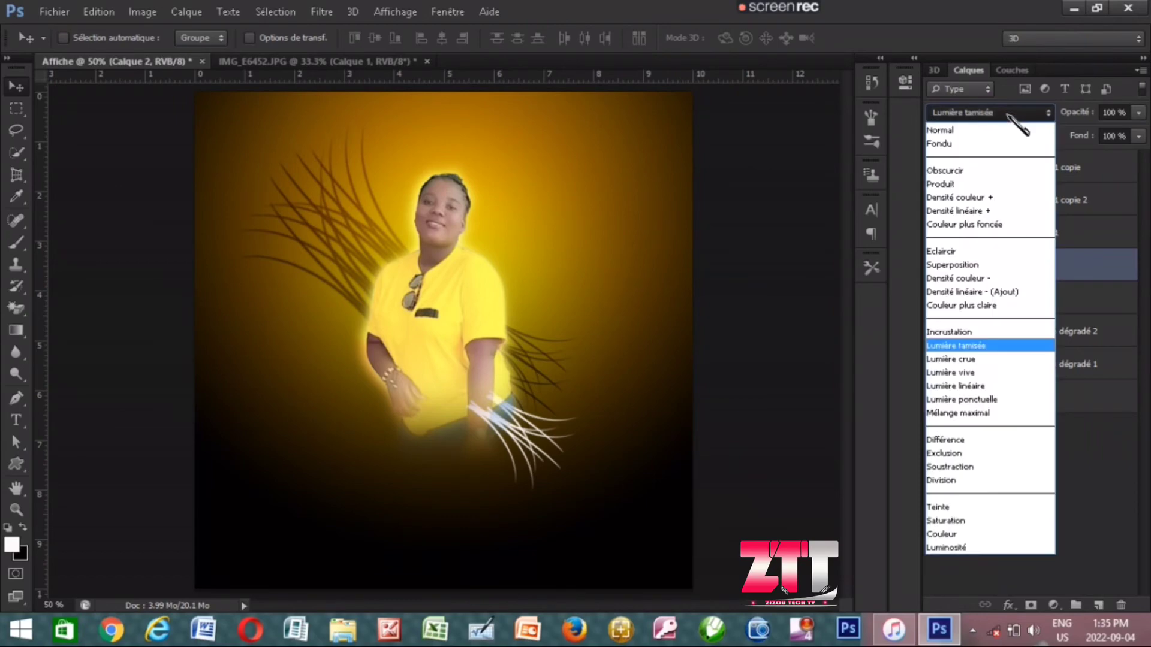
click(989, 359)
- Try Lumière ponctuelle, Différence, Exclusion, Soustraction and Division, then settle on a darker blend
click(1013, 110)
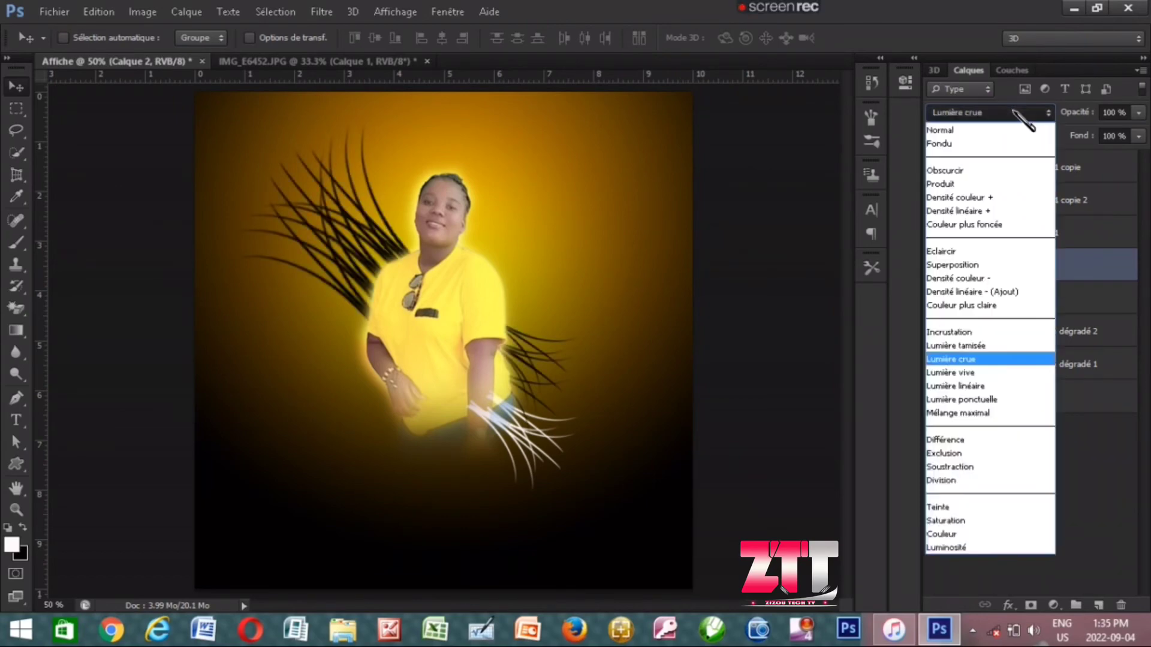
click(992, 400)
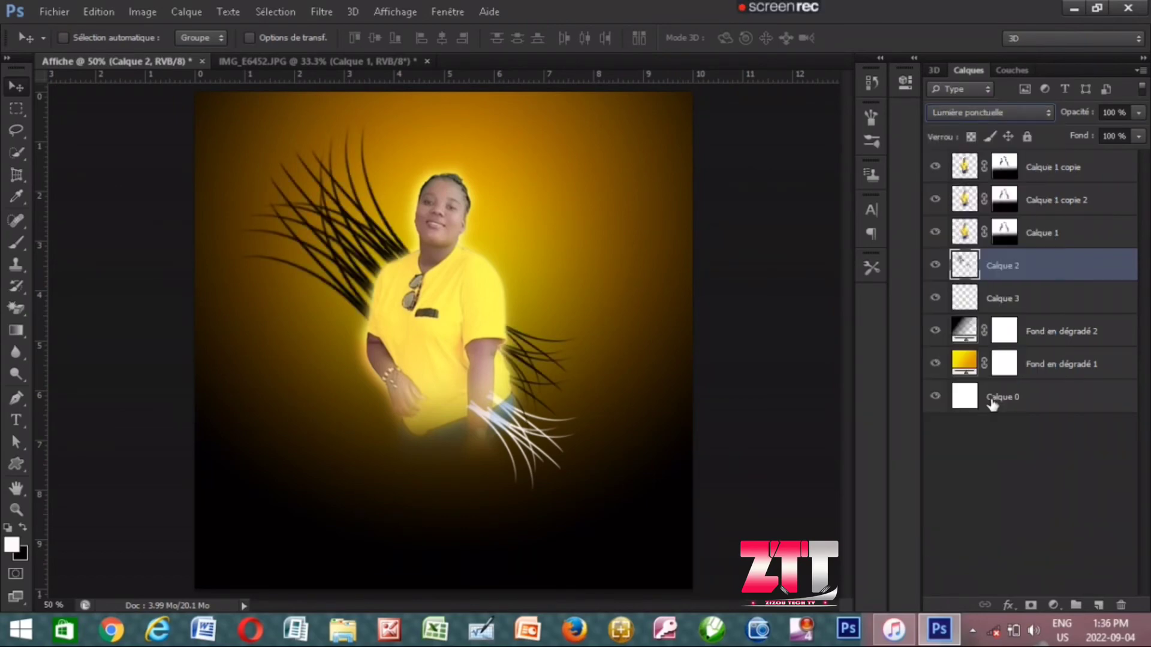
click(1019, 112)
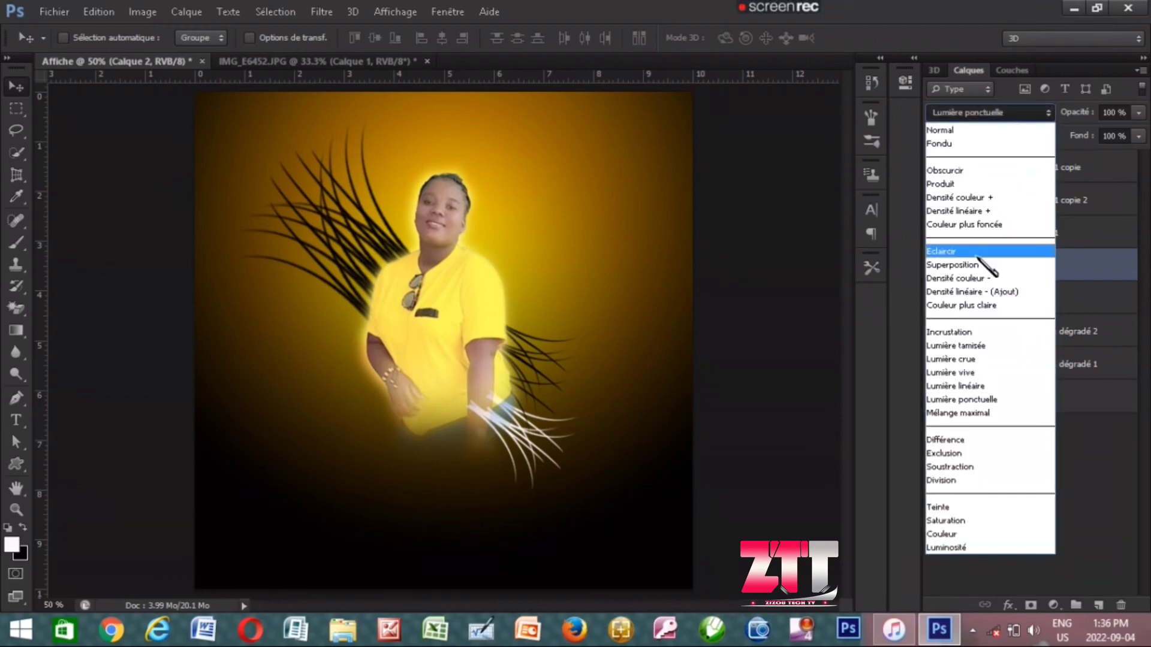
click(977, 440)
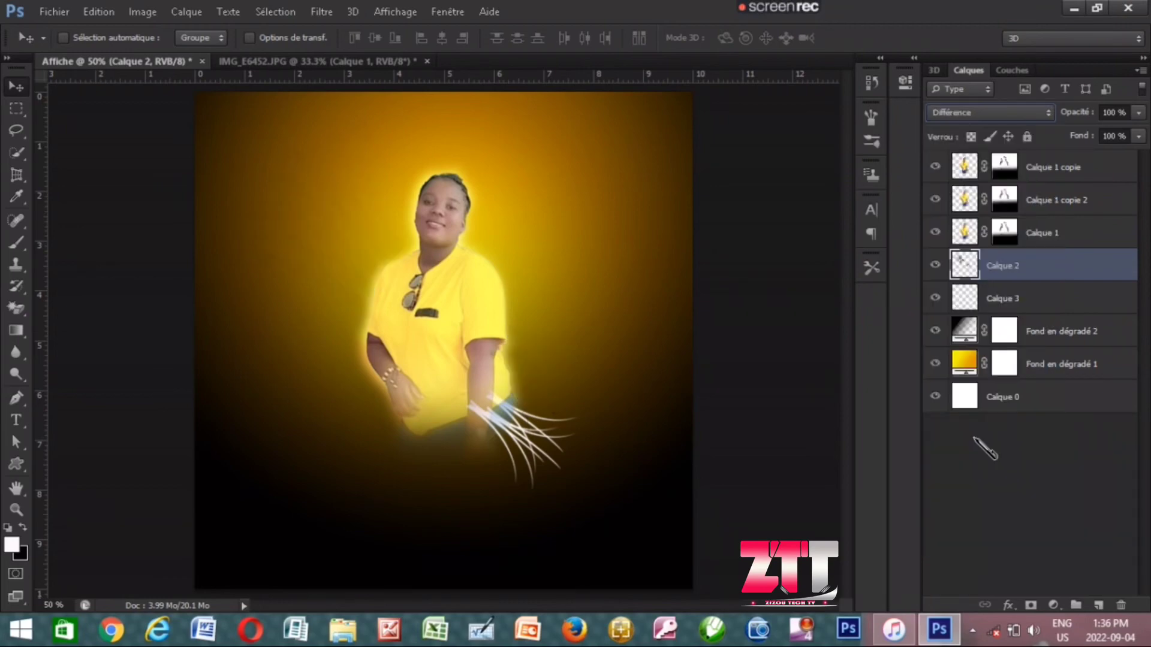
click(1019, 112)
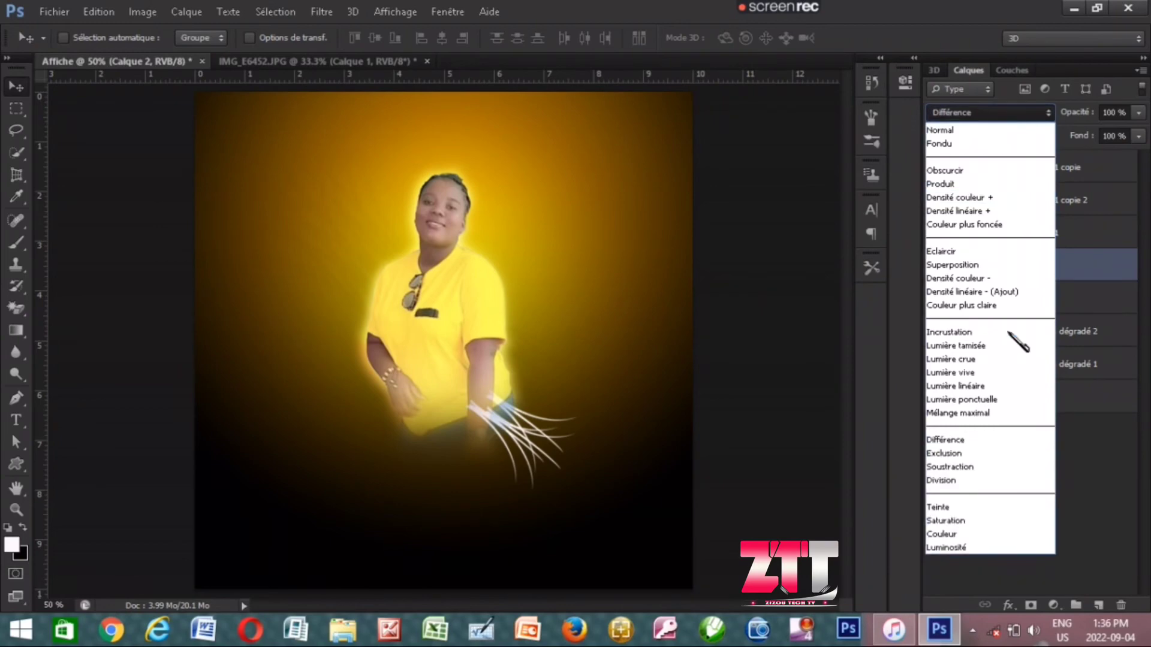
click(977, 453)
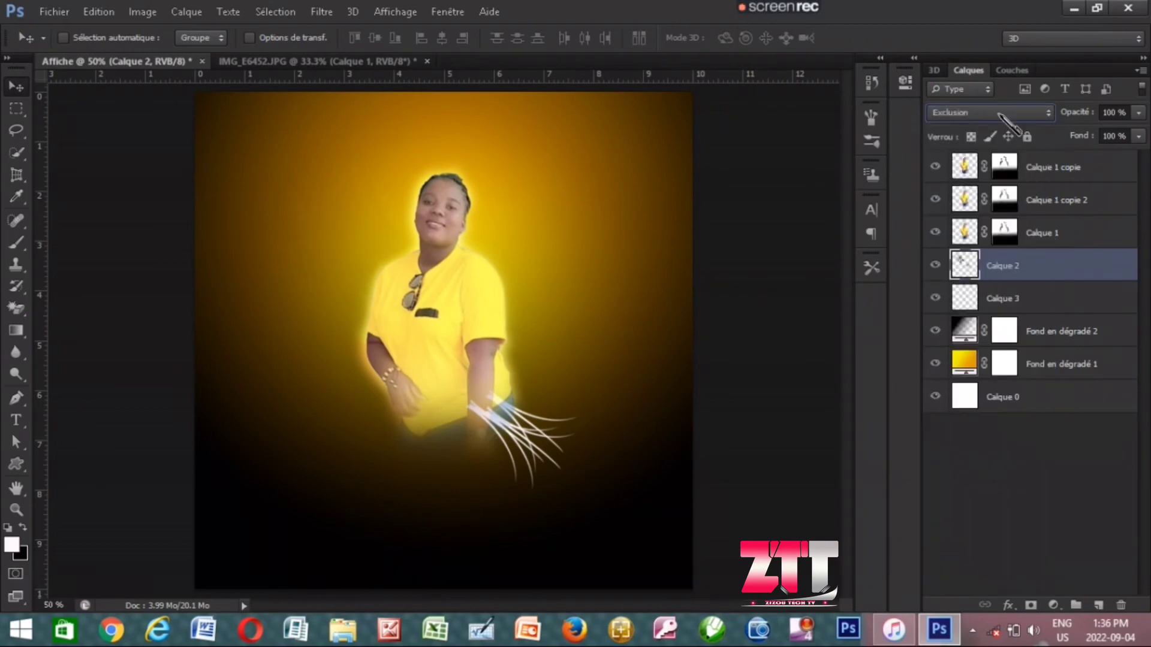
click(998, 112)
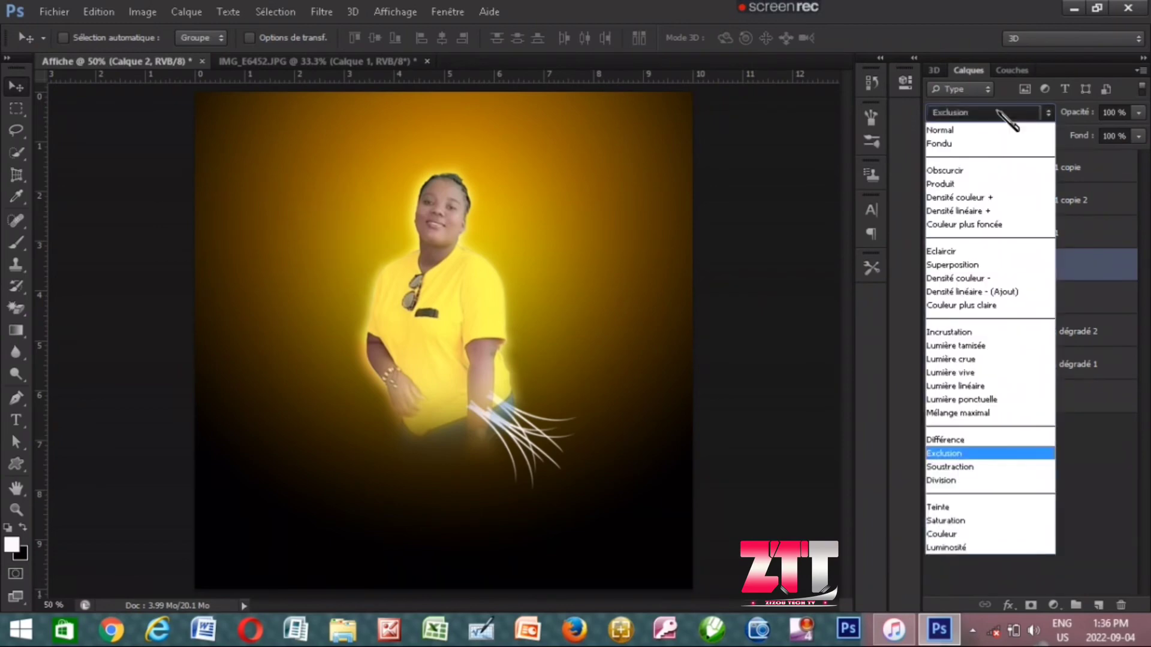
click(978, 467)
click(1013, 114)
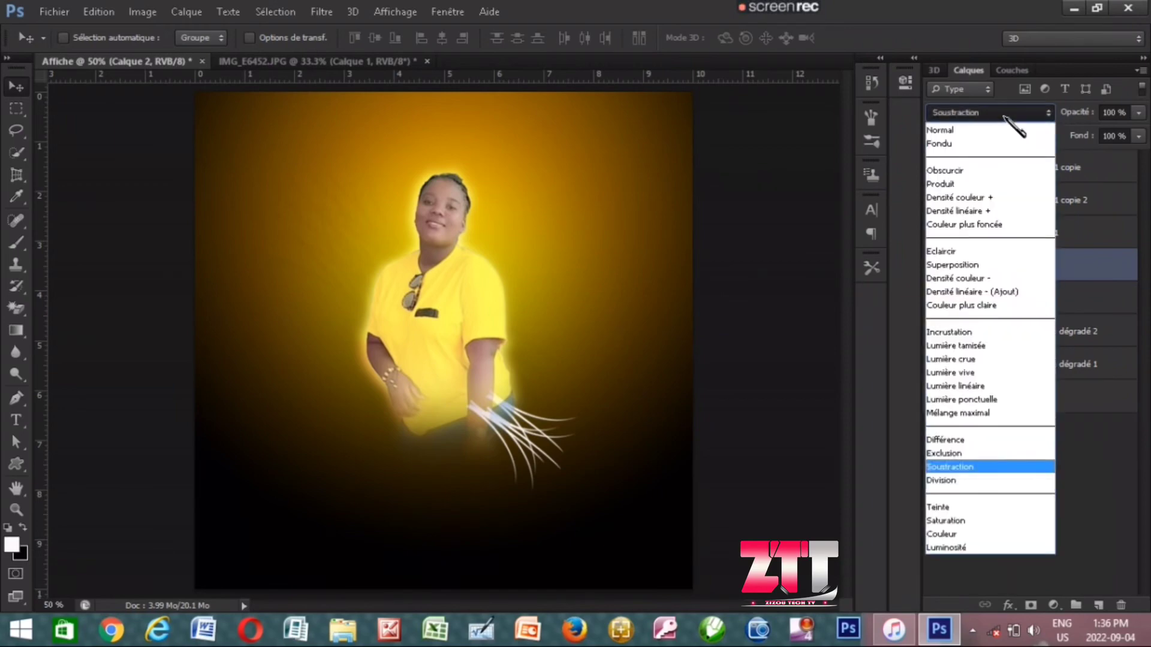
click(979, 479)
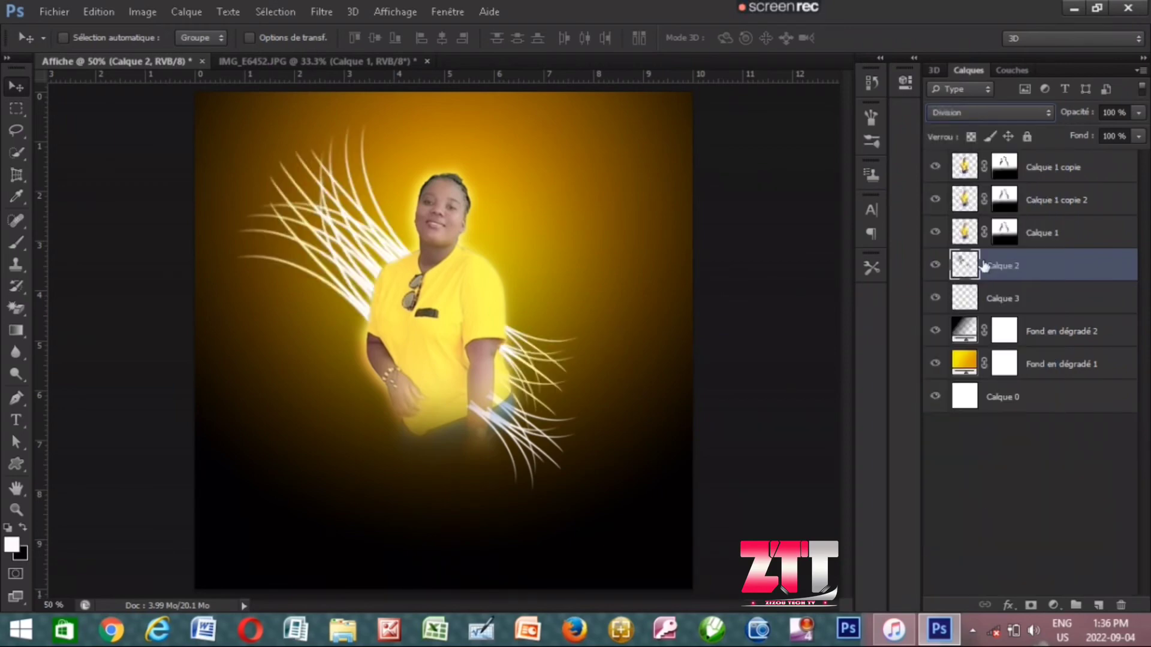
click(1022, 111)
click(983, 447)
click(1007, 297)
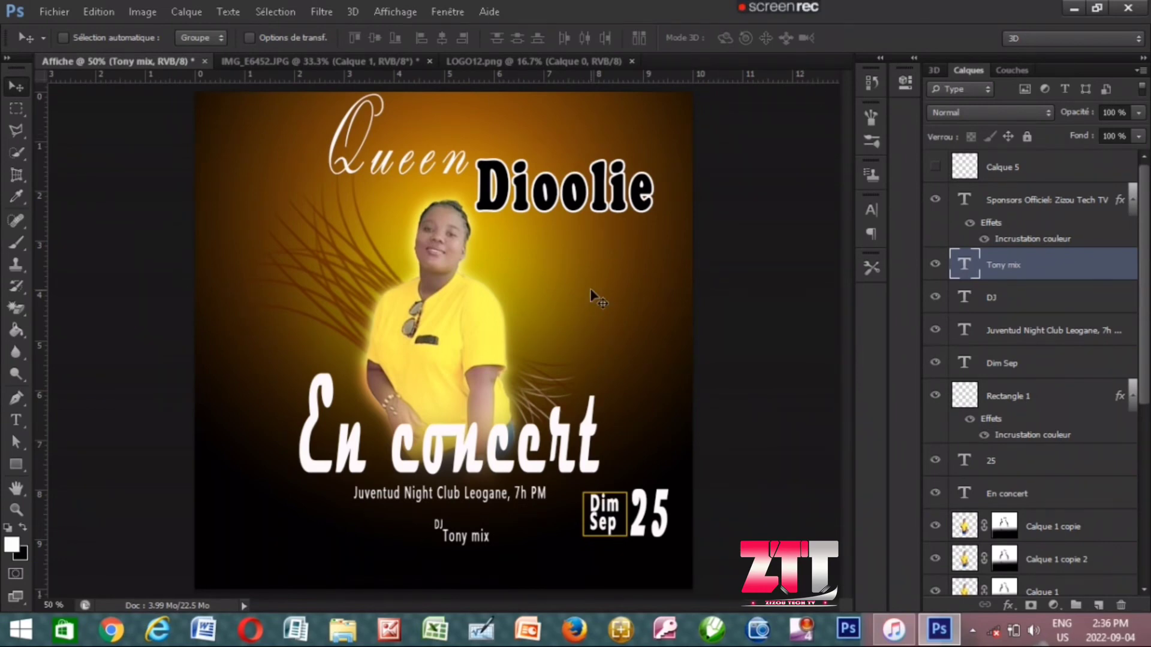
- Zoom out and back to 50%, then add empty layer Calque 6 above Tony mix
key(ctrl+minus)
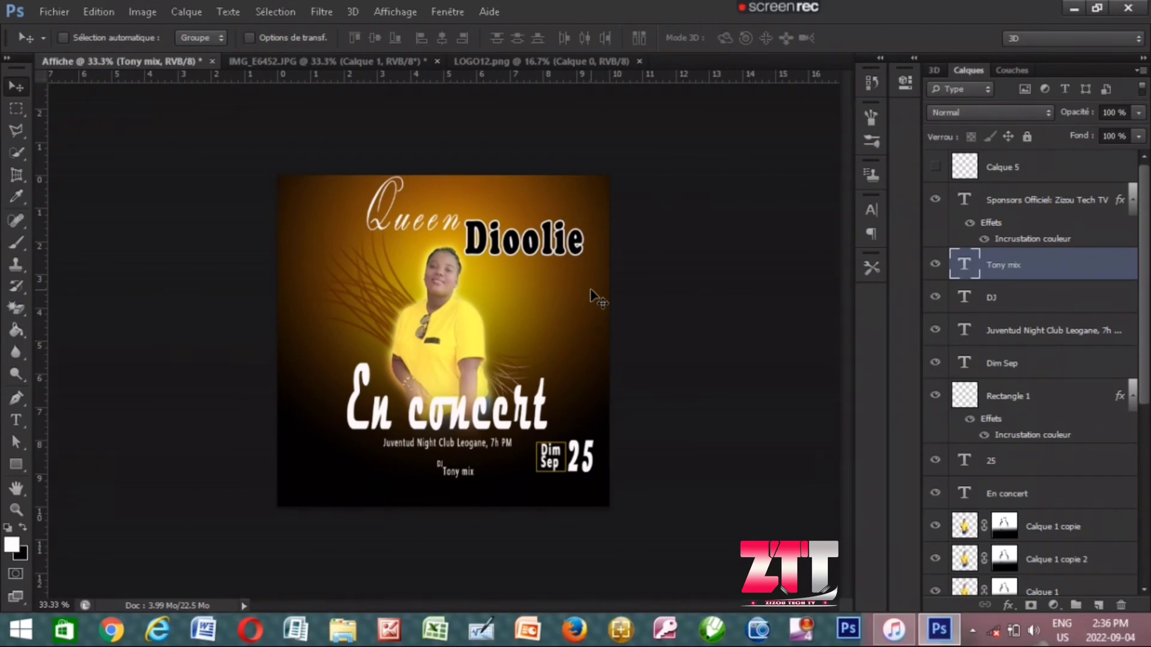
key(ctrl+plus)
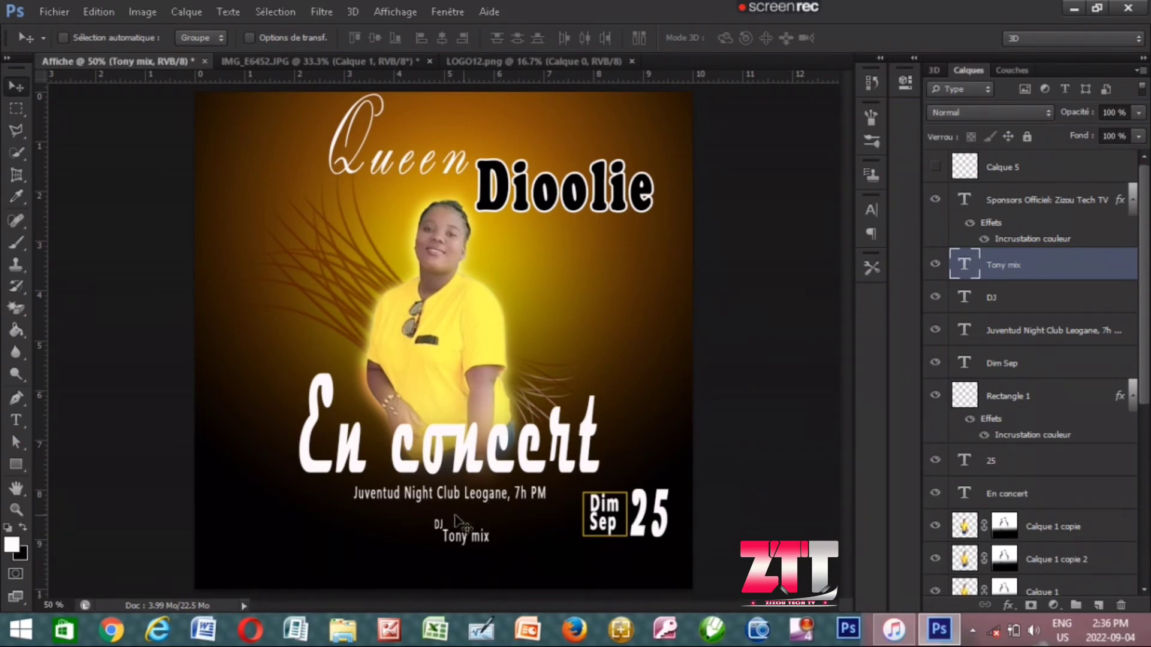
click(1098, 605)
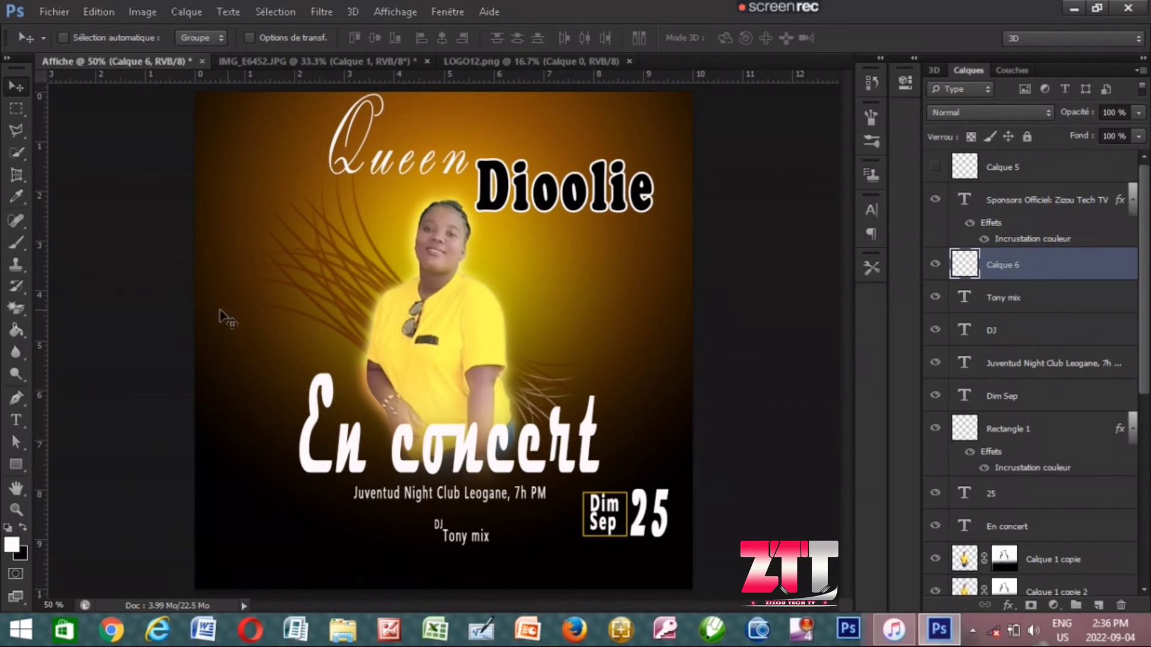
- Draw a triangular Polygonal Lasso selection beneath the DJ Tony mix text
click(22, 137)
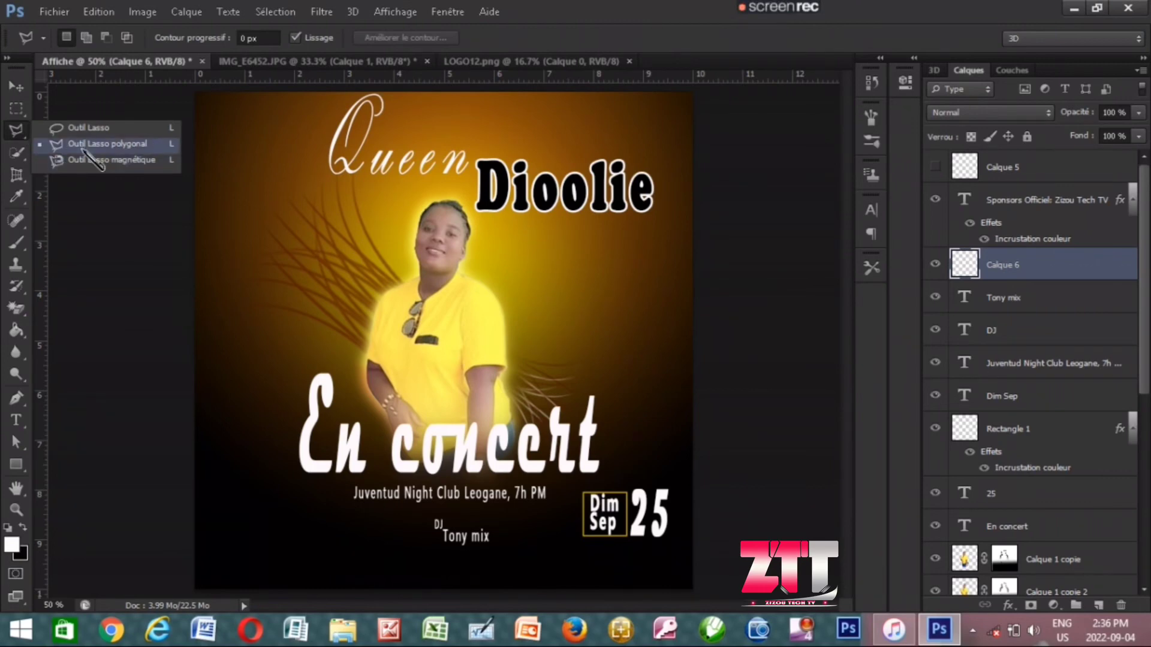
click(88, 145)
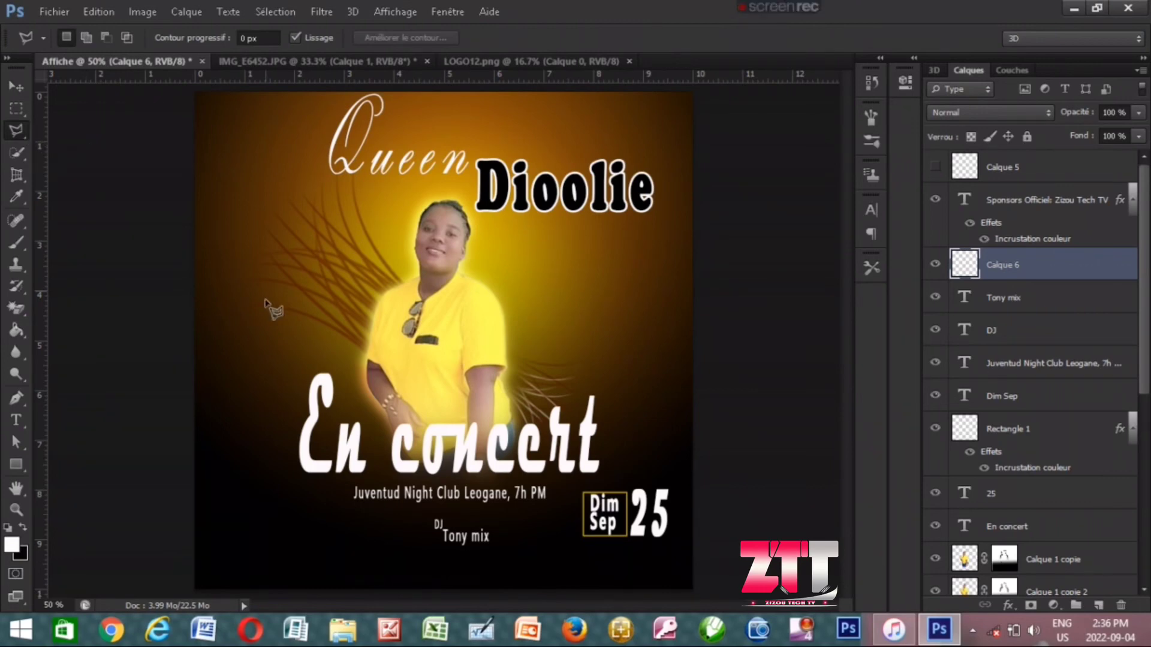
click(430, 513)
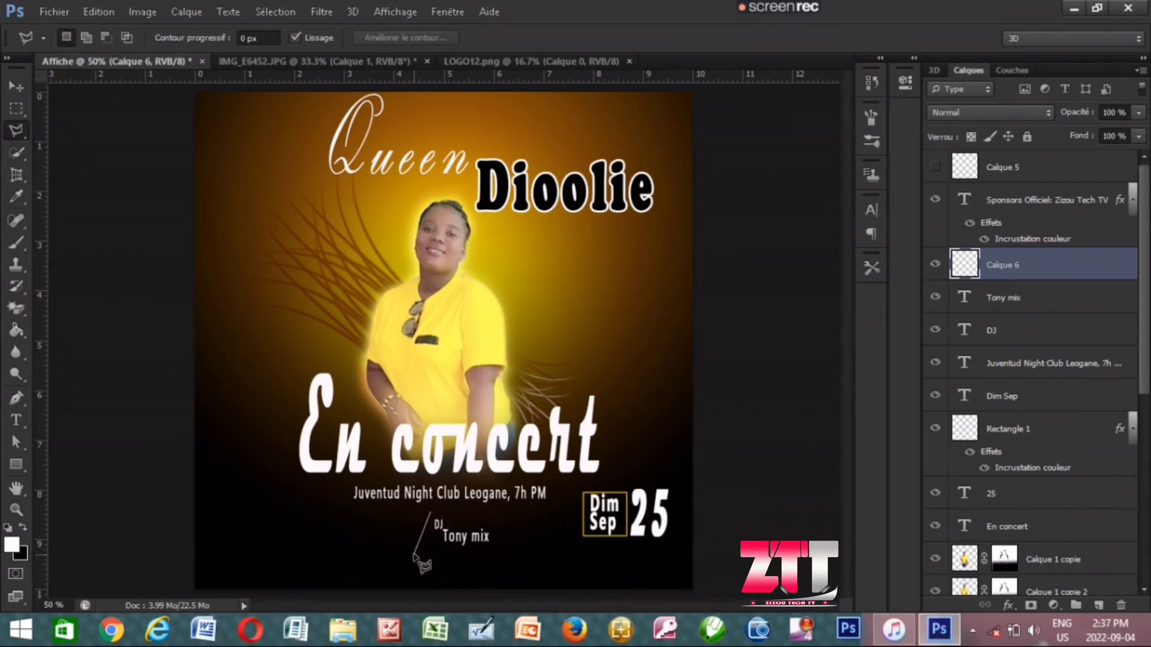
click(414, 554)
click(543, 554)
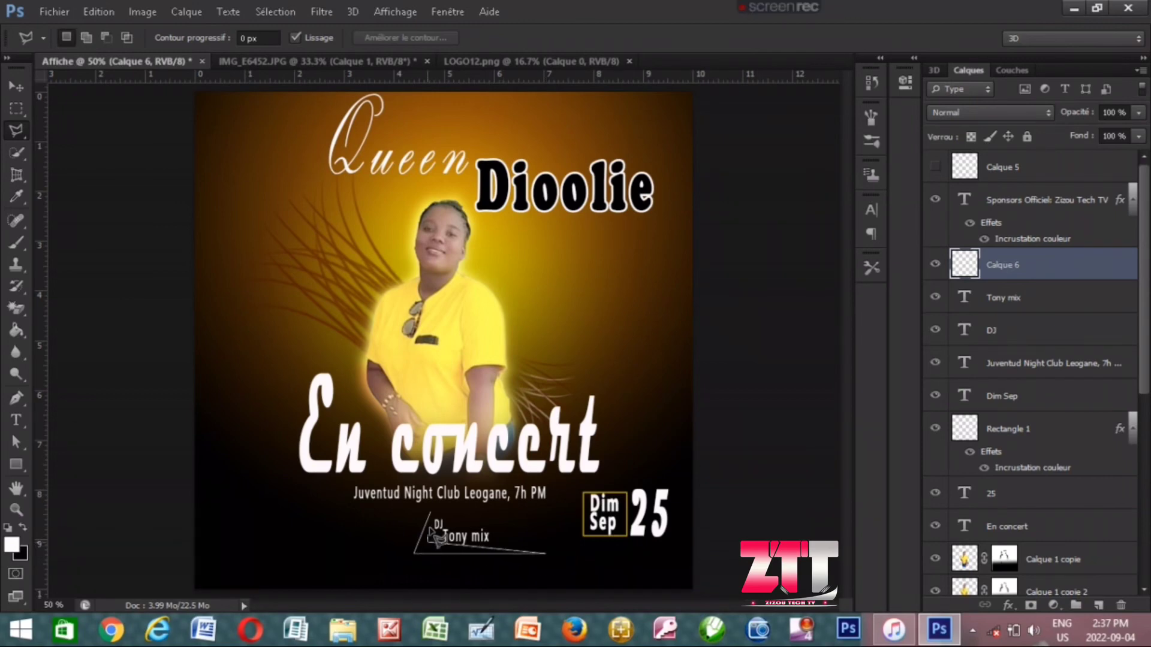
click(441, 524)
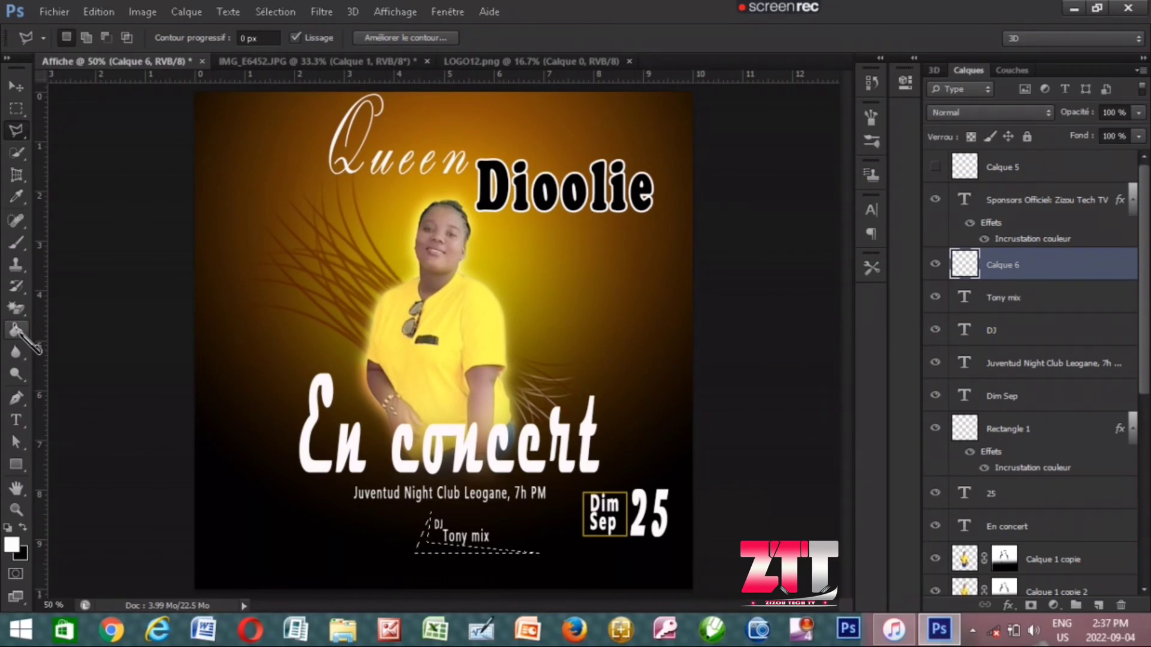
click(18, 331)
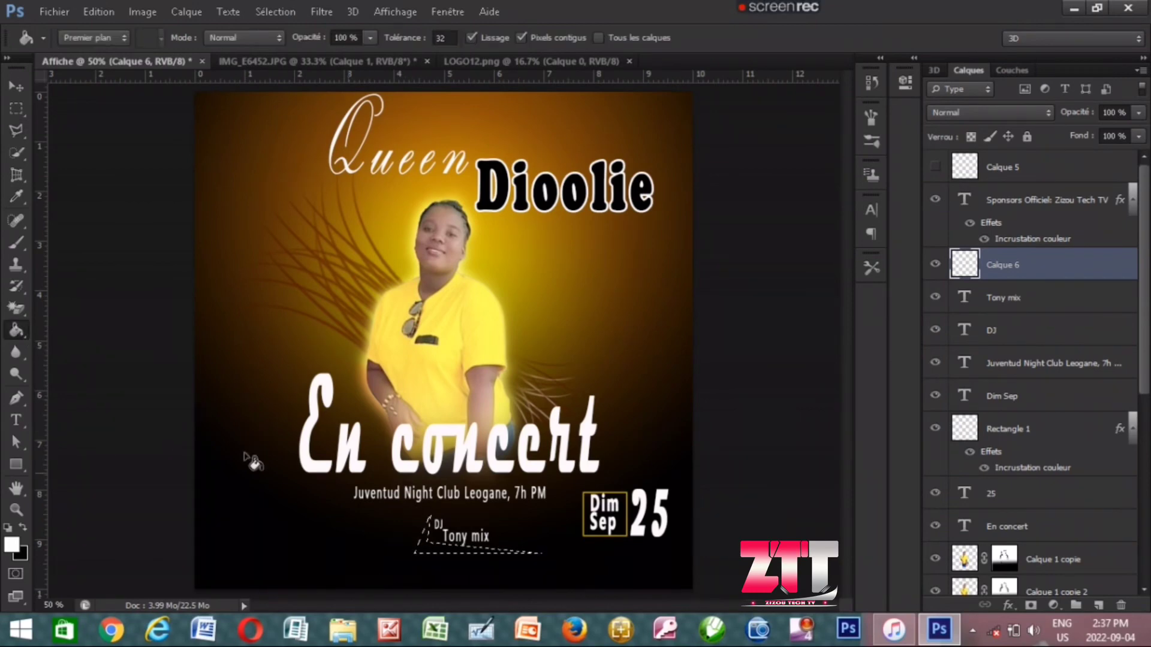
- Fill the wedge selection under DJ Tony mix with bright yellow
click(12, 546)
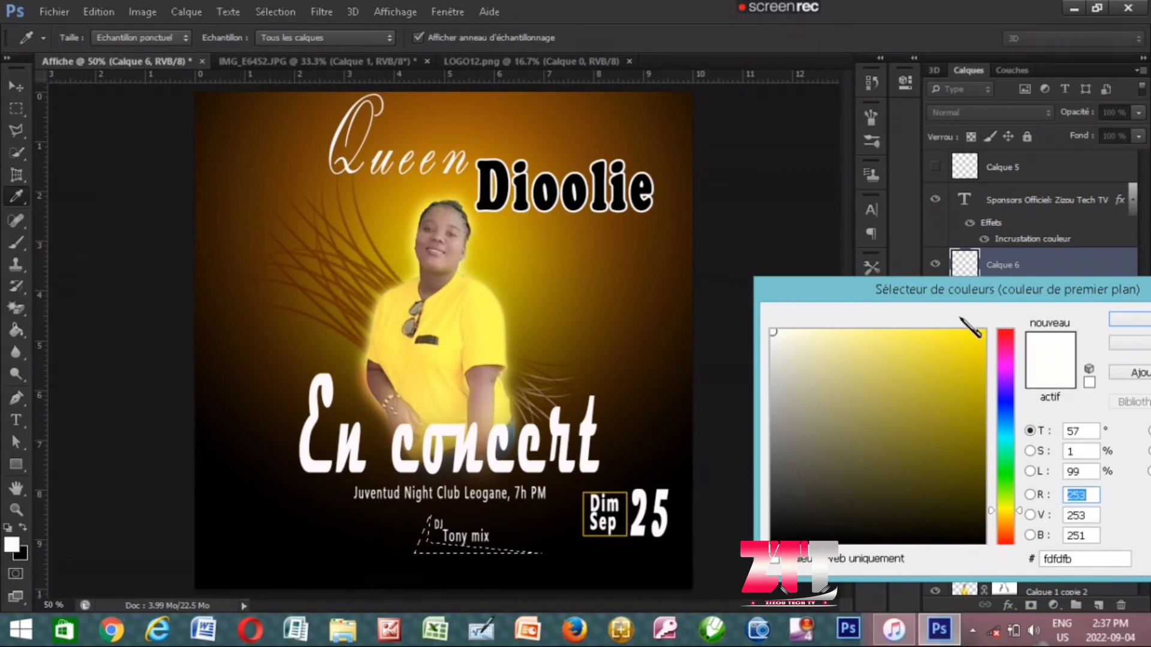
click(969, 350)
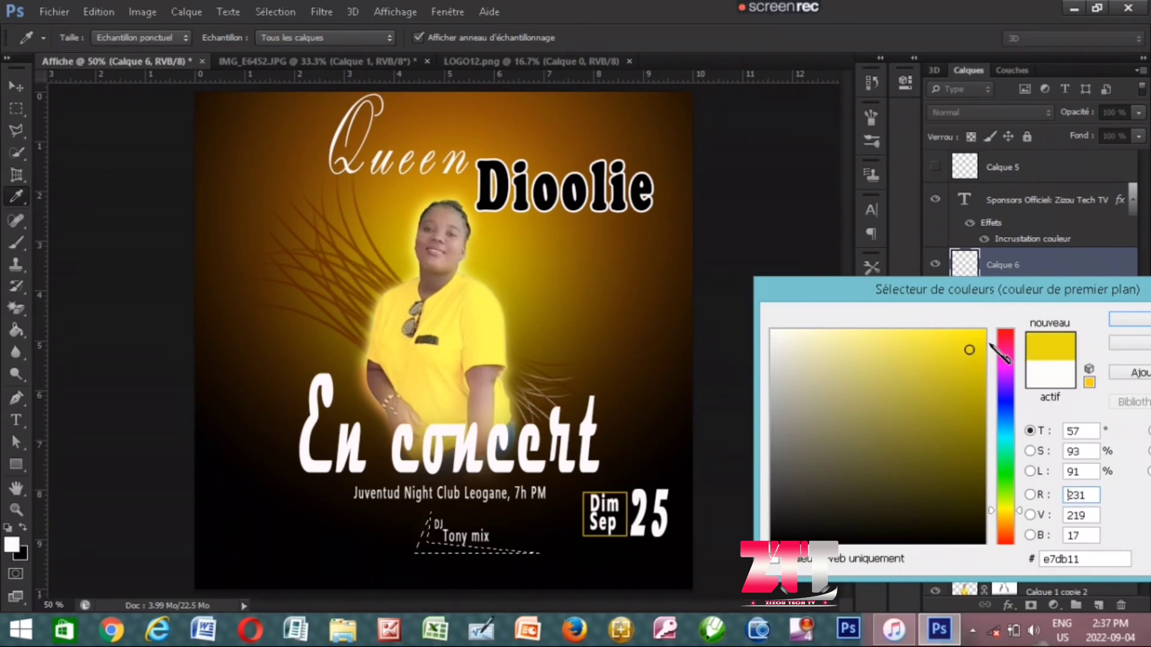
click(1127, 319)
key(g)
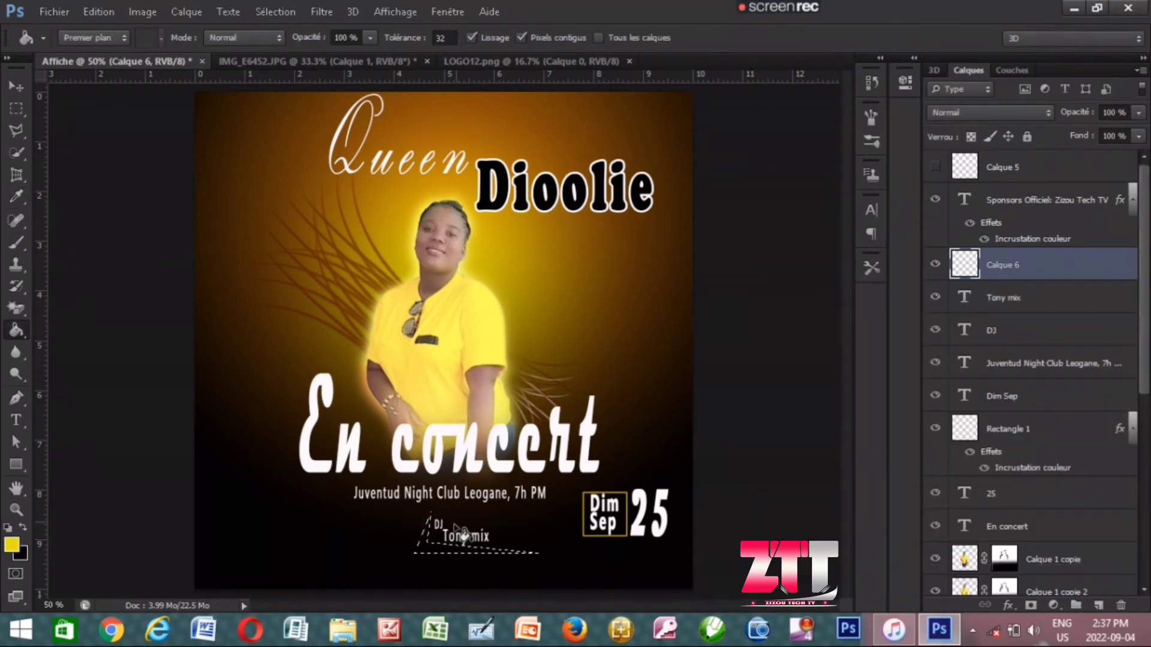
click(428, 550)
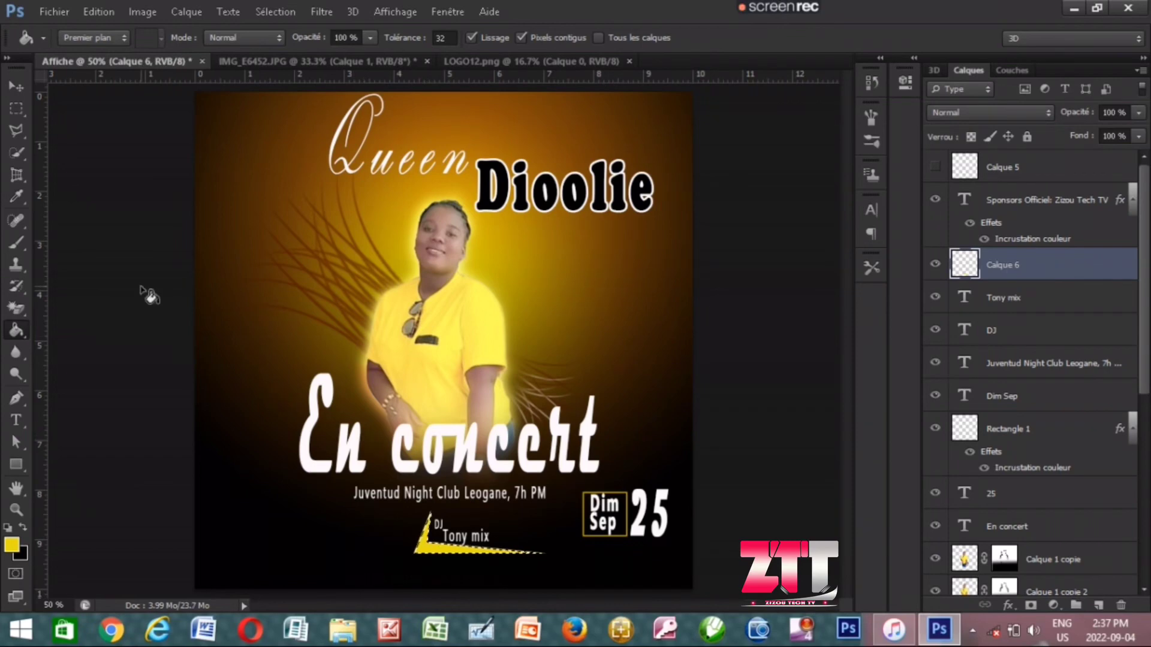
- Deselect and nudge the yellow DJ triangle slightly right and down
click(16, 86)
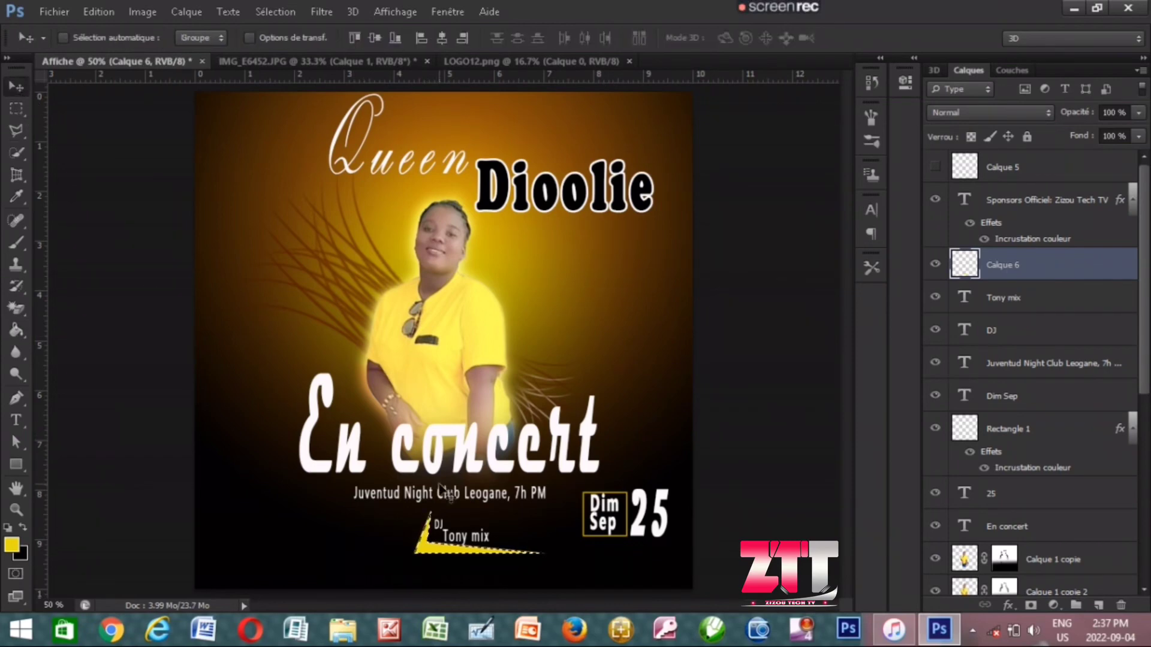
key(ctrl+d)
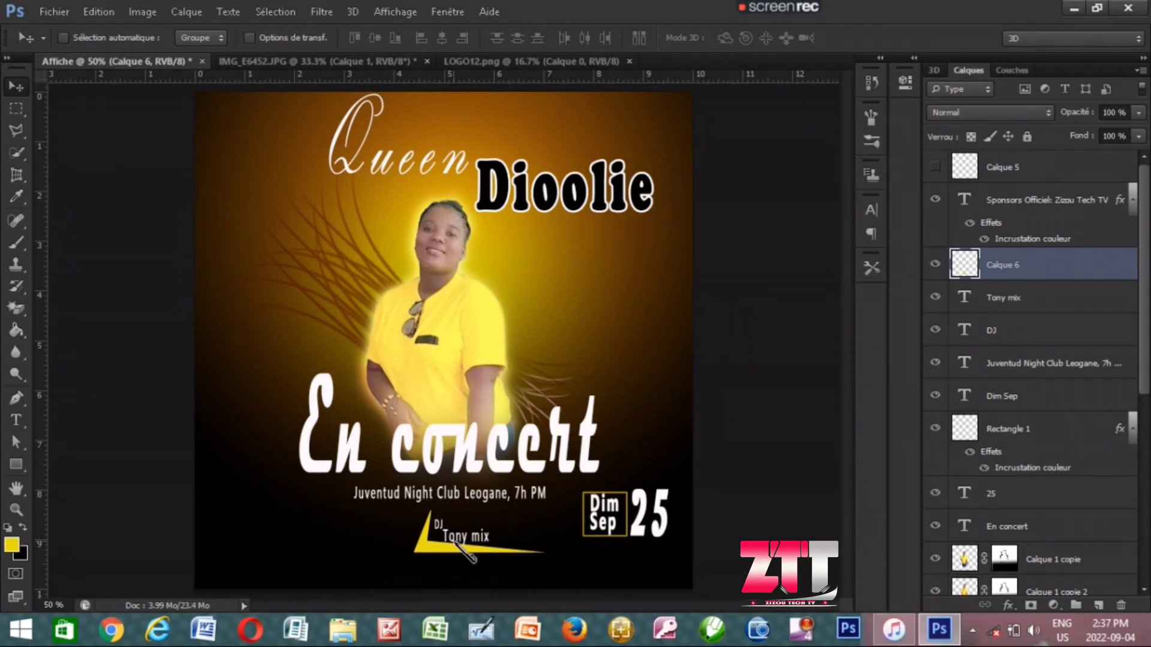
drag(455, 541, 453, 543)
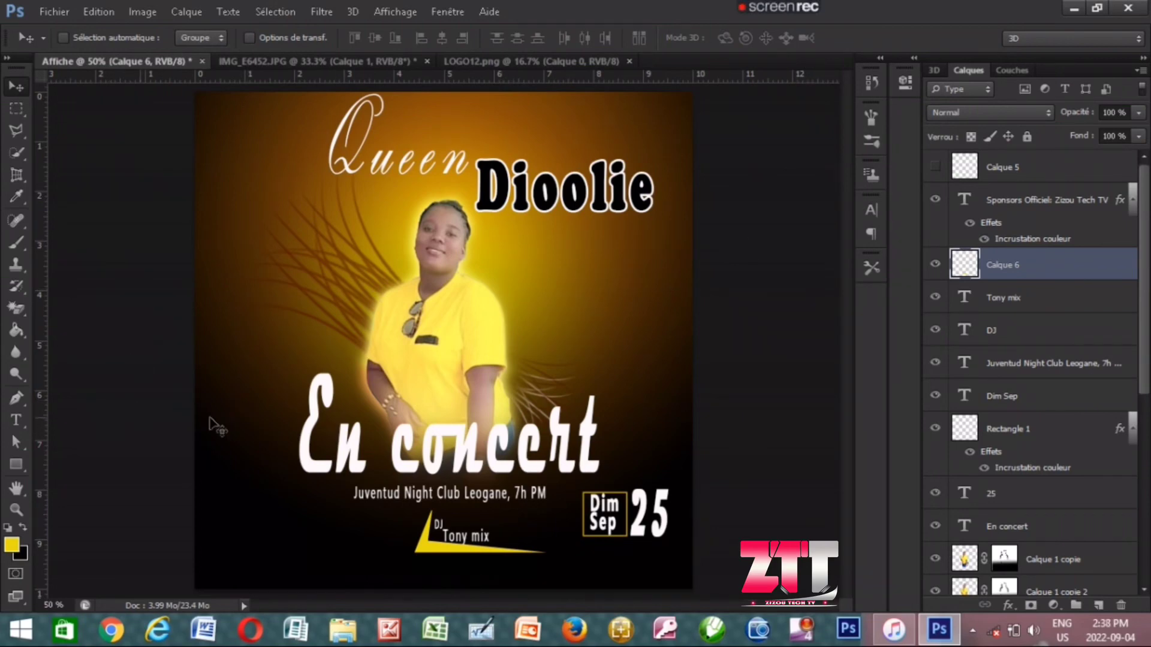
- On a new layer, draw a white rectangle bottom-left and stretch it across the poster bottom
click(1097, 607)
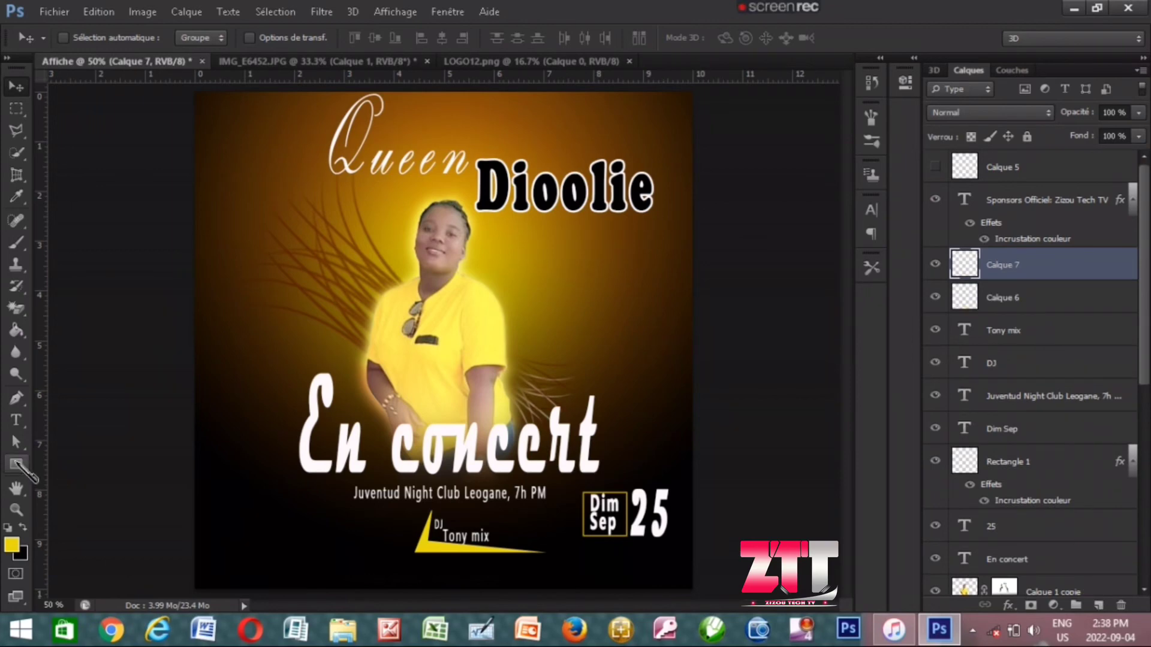
click(16, 464)
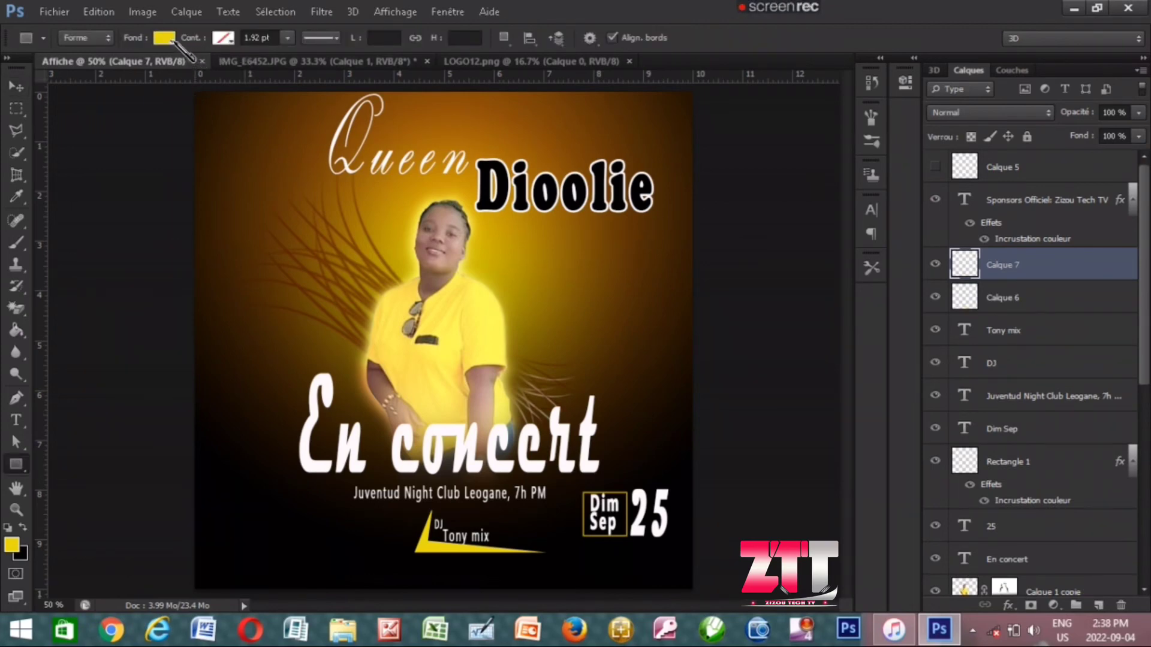
click(172, 41)
click(69, 119)
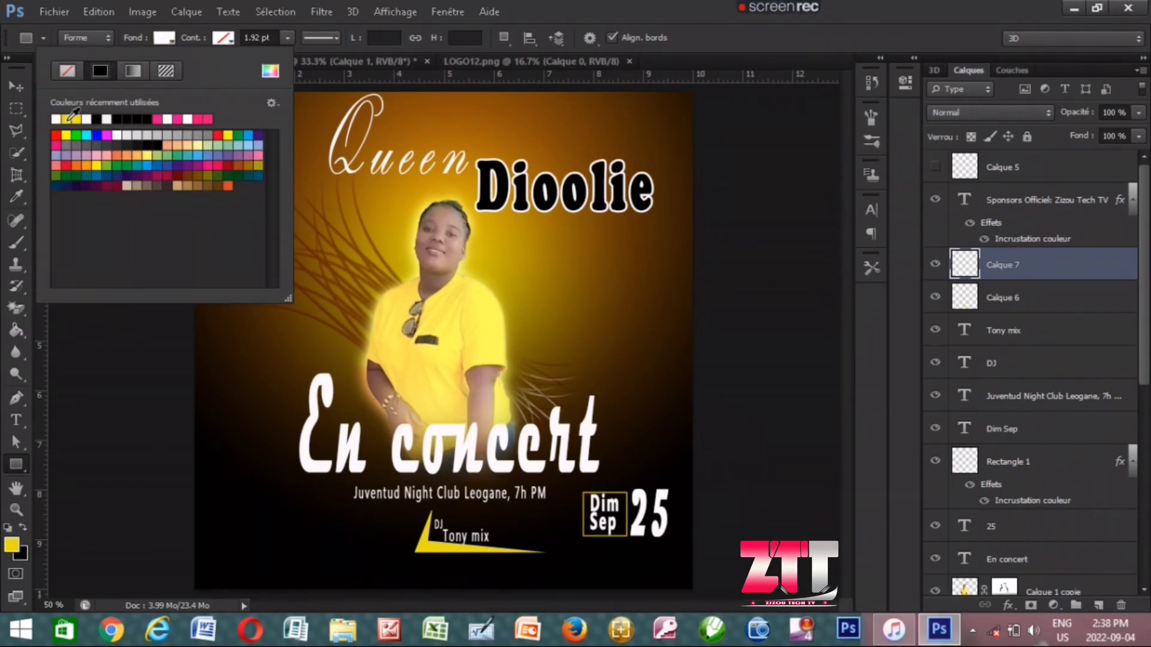
click(492, 328)
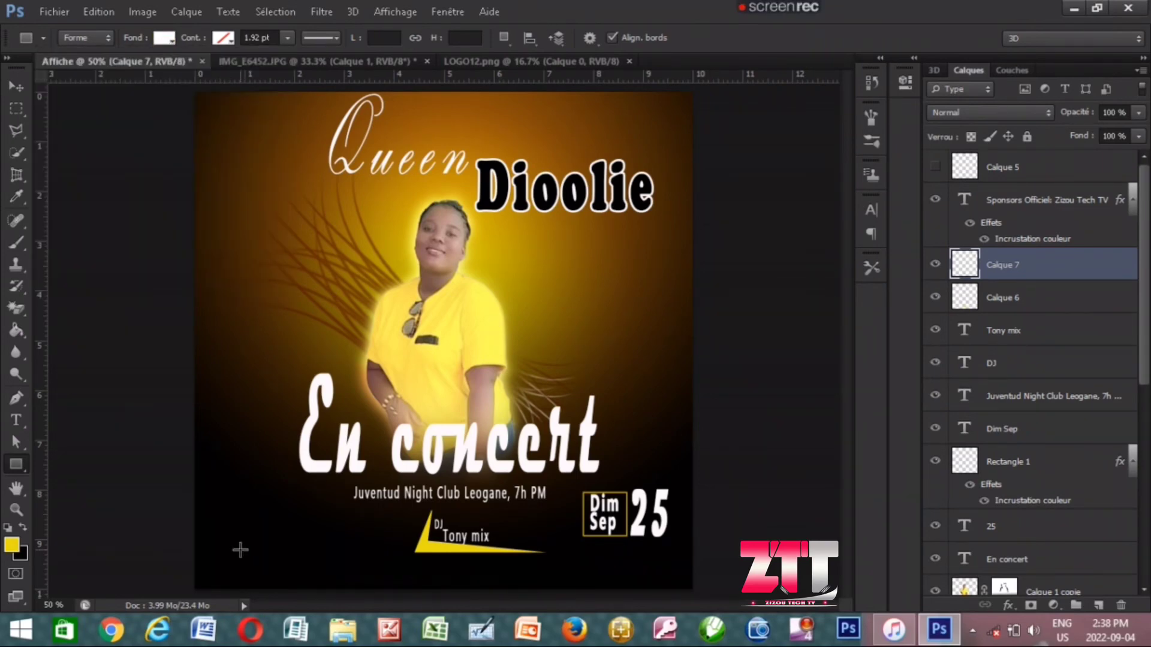
drag(195, 569, 476, 592)
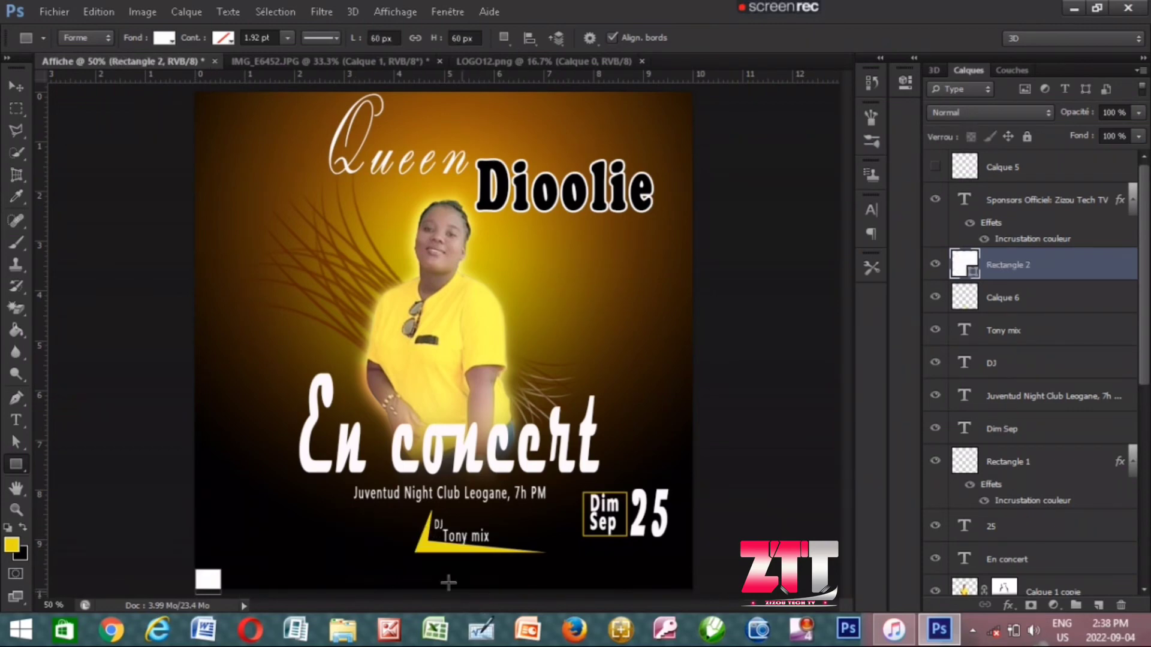
click(23, 88)
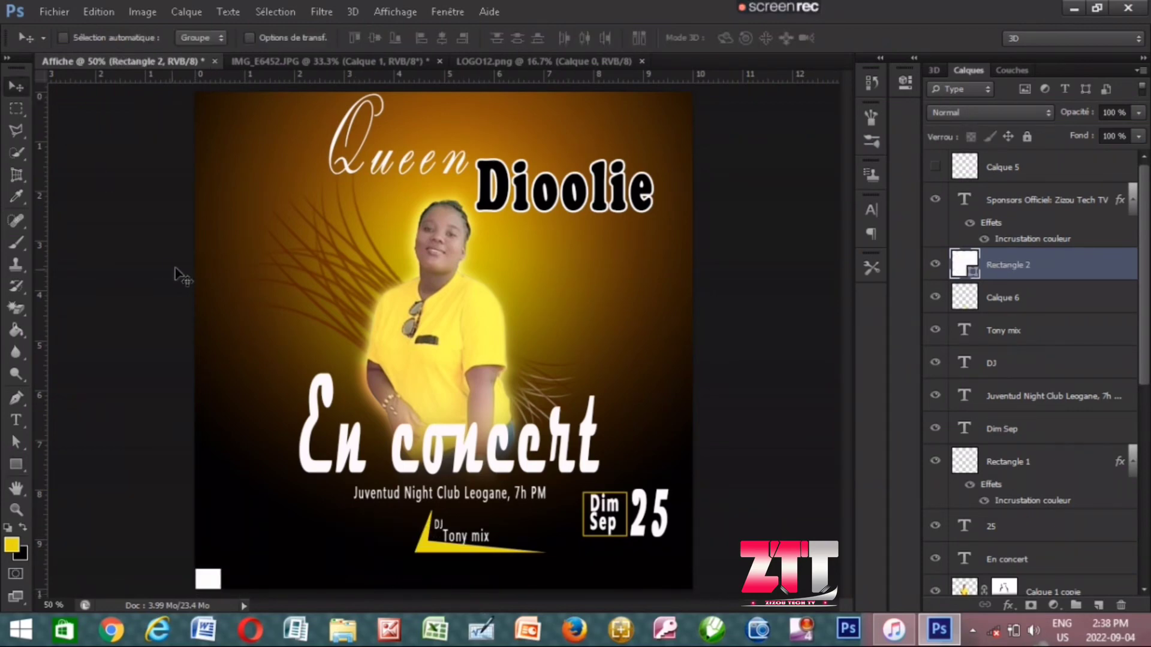
click(249, 38)
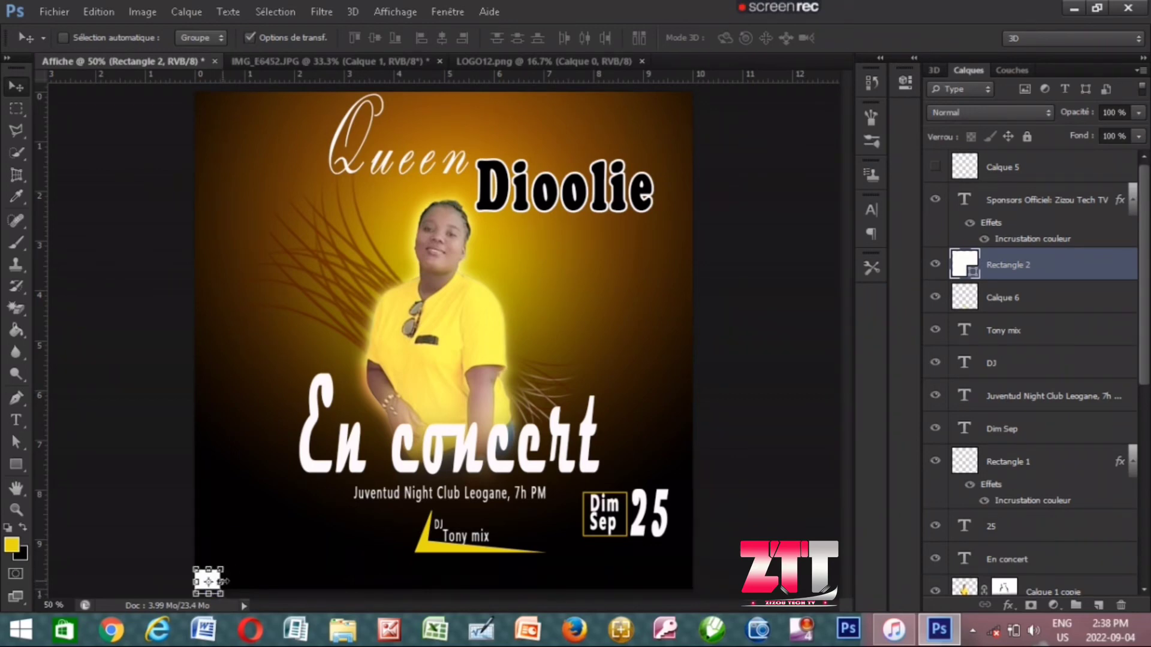
mouse_move(223, 581)
mouse_down()
mouse_move(638, 581)
mouse_move(698, 591)
mouse_up()
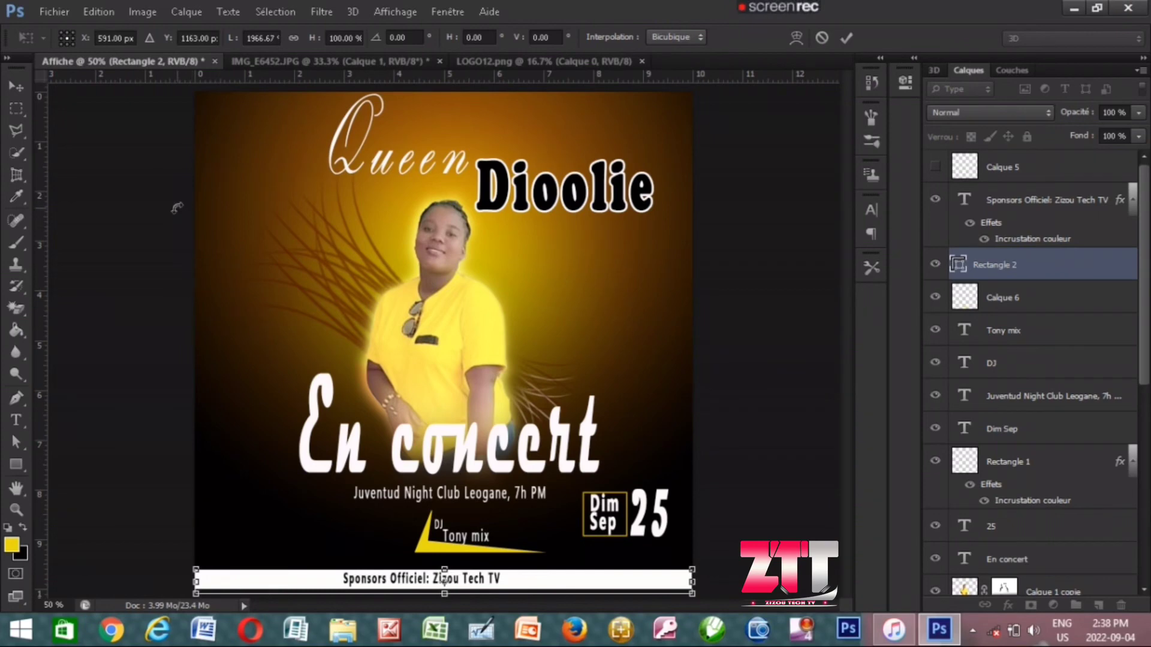
- Apply the transformation to commit the white bar's full width, then hide transform controls
click(17, 87)
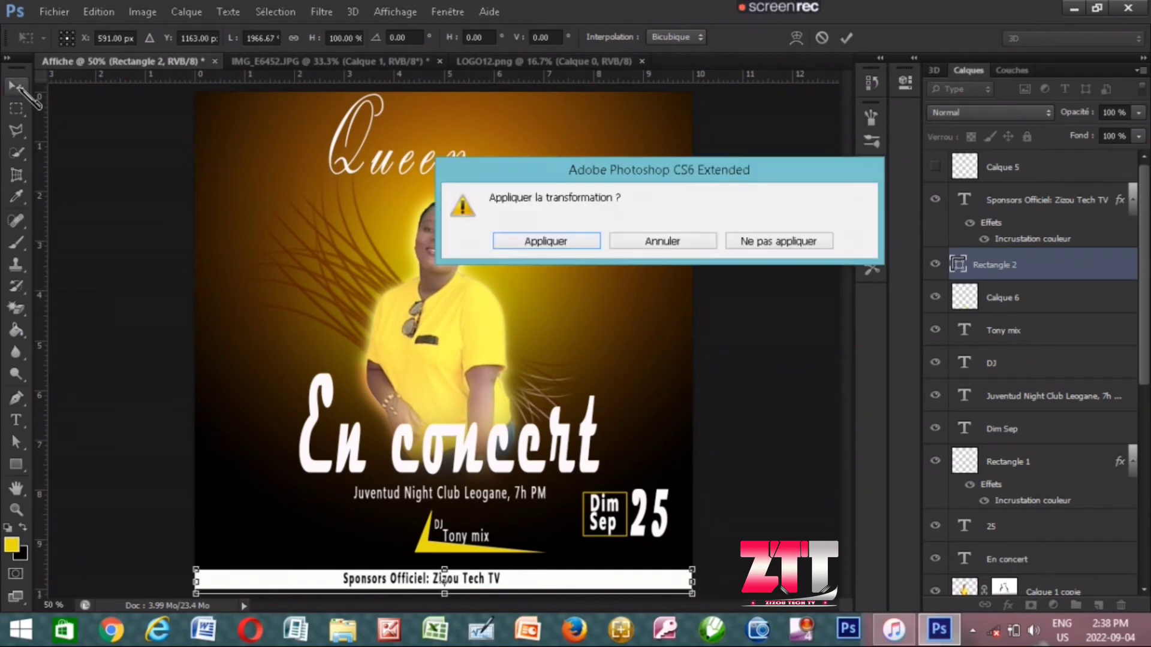
click(538, 241)
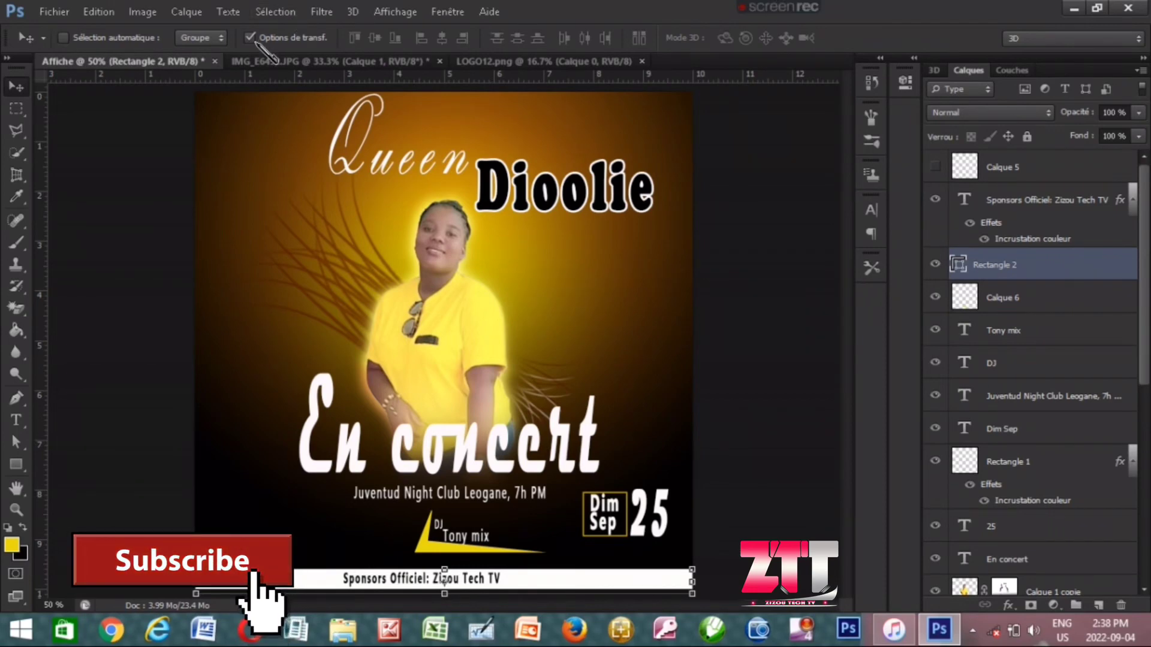
click(249, 37)
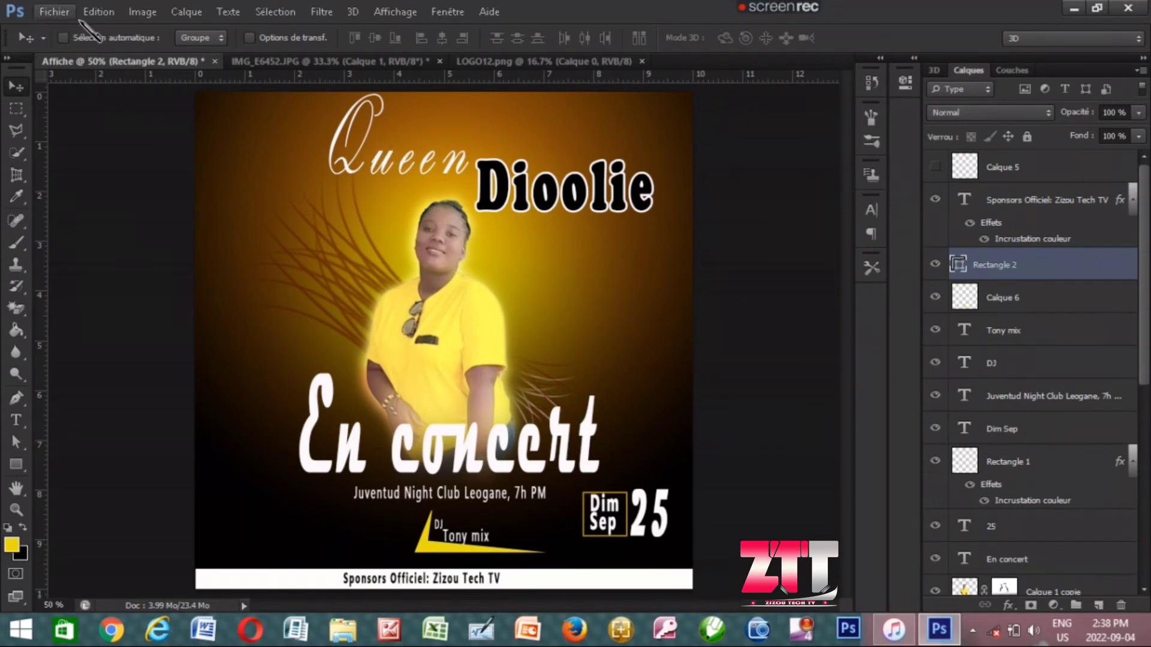
- Show the logo layer Calque 5, raise the white sponsor bar slightly, and select Calque 5
click(935, 167)
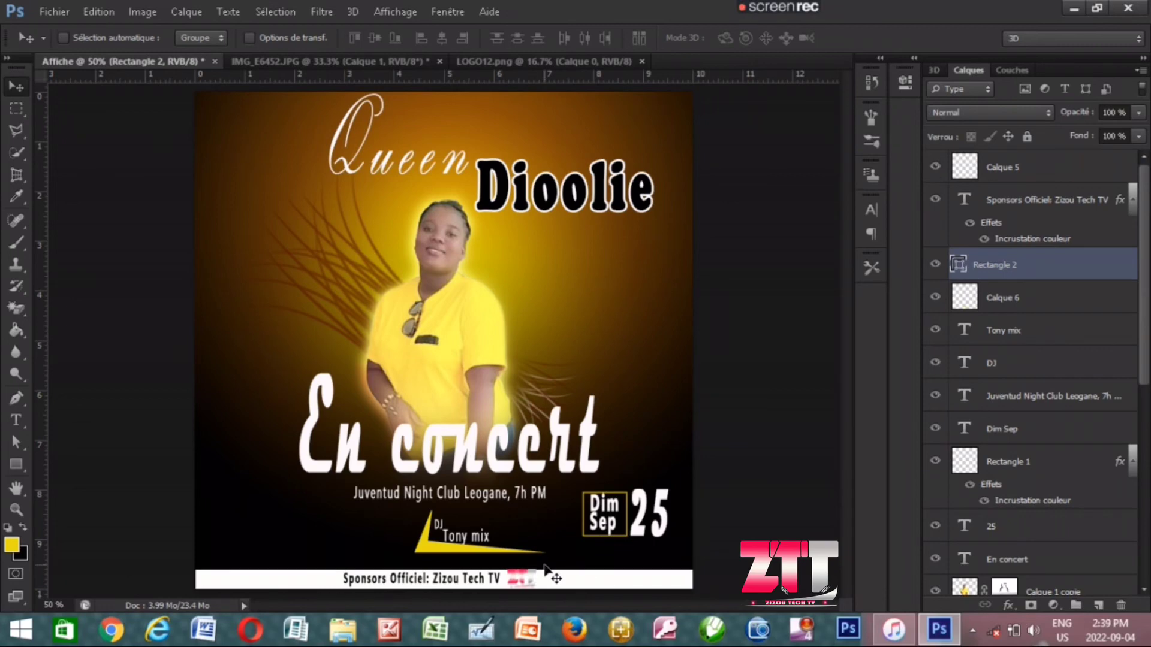
drag(545, 570, 546, 566)
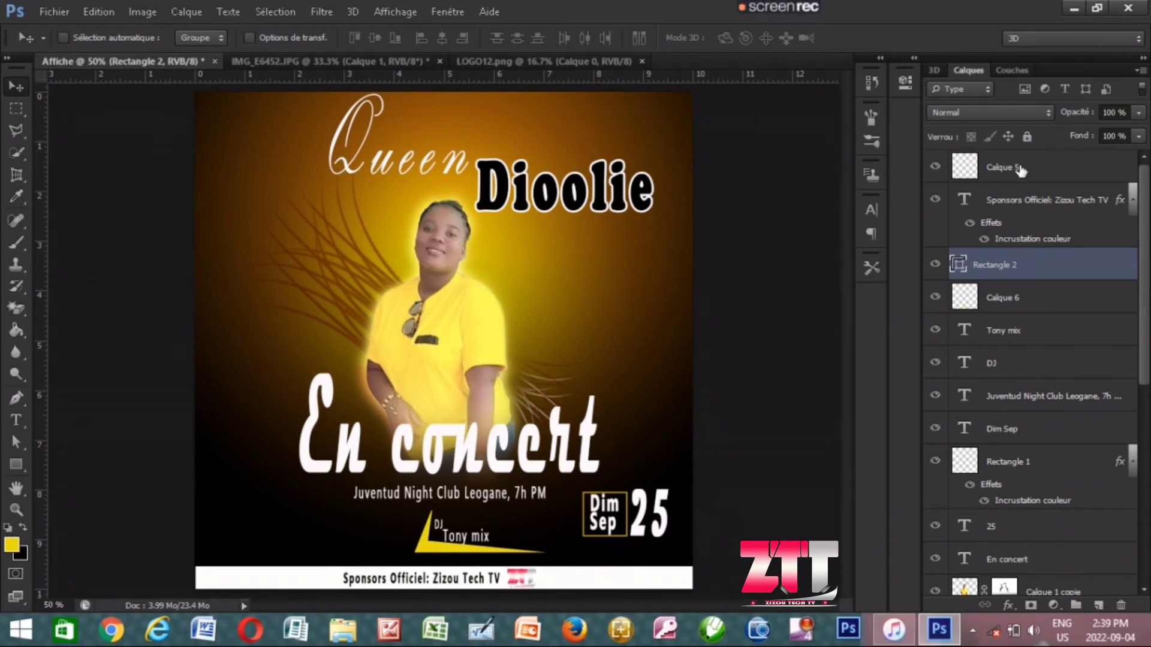
click(1021, 172)
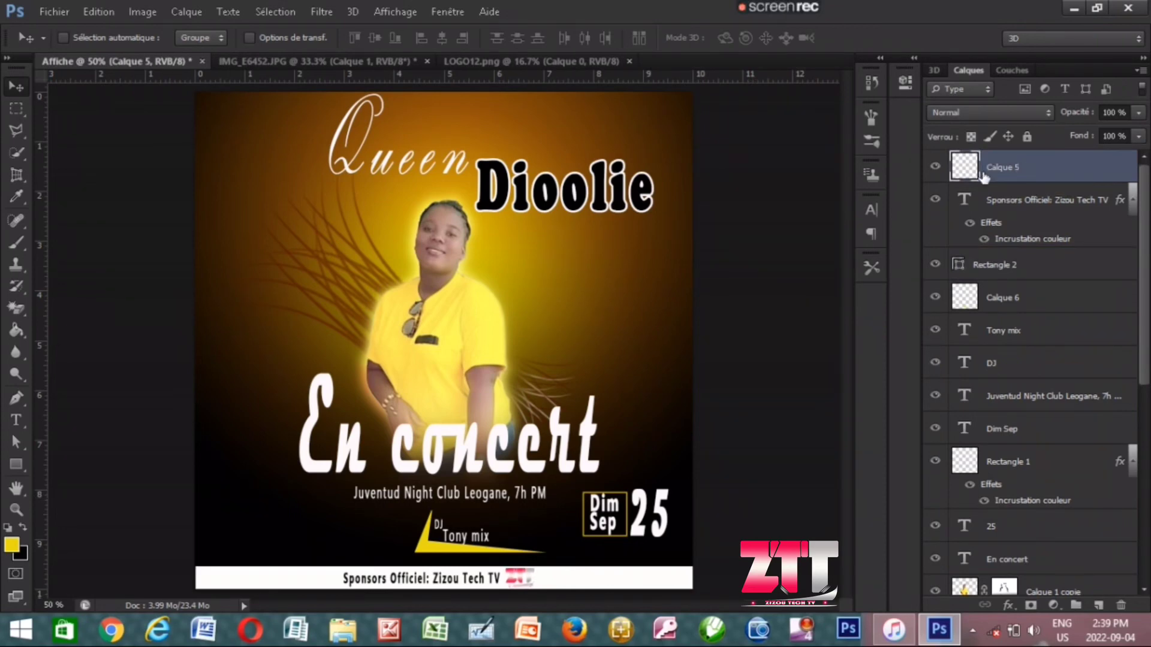
- Zoom out and in to review the whole poster, ending at 50%
key(ctrl+minus)
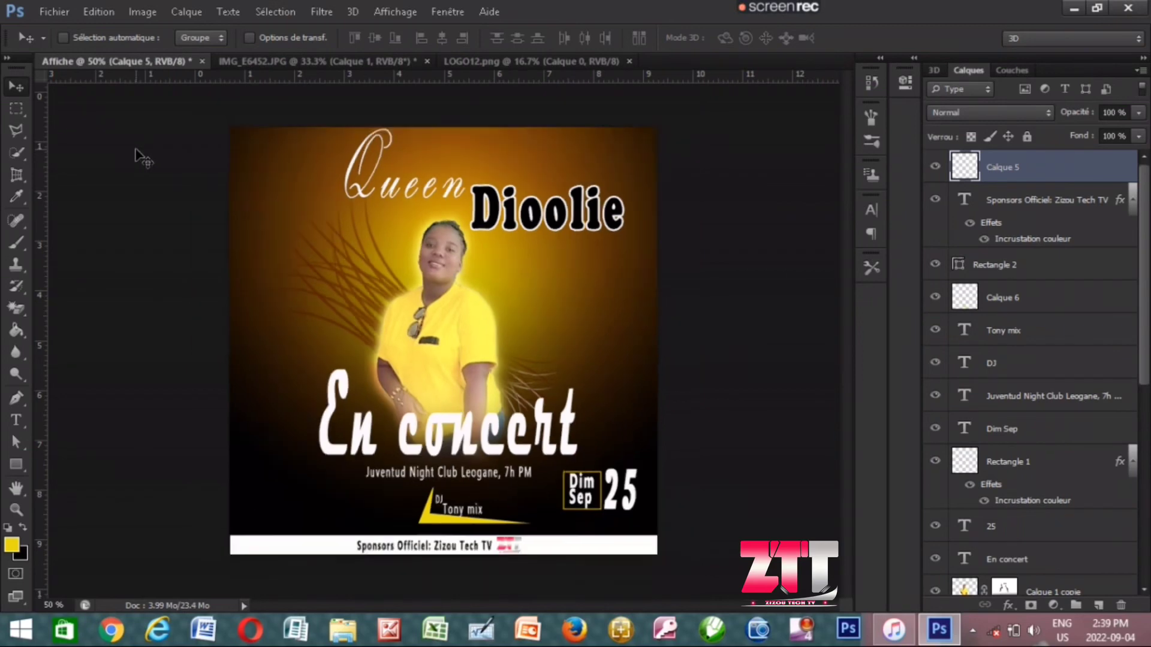
key(ctrl+minus)
key(ctrl+plus)
key(ctrl+plus)
key(ctrl+minus)
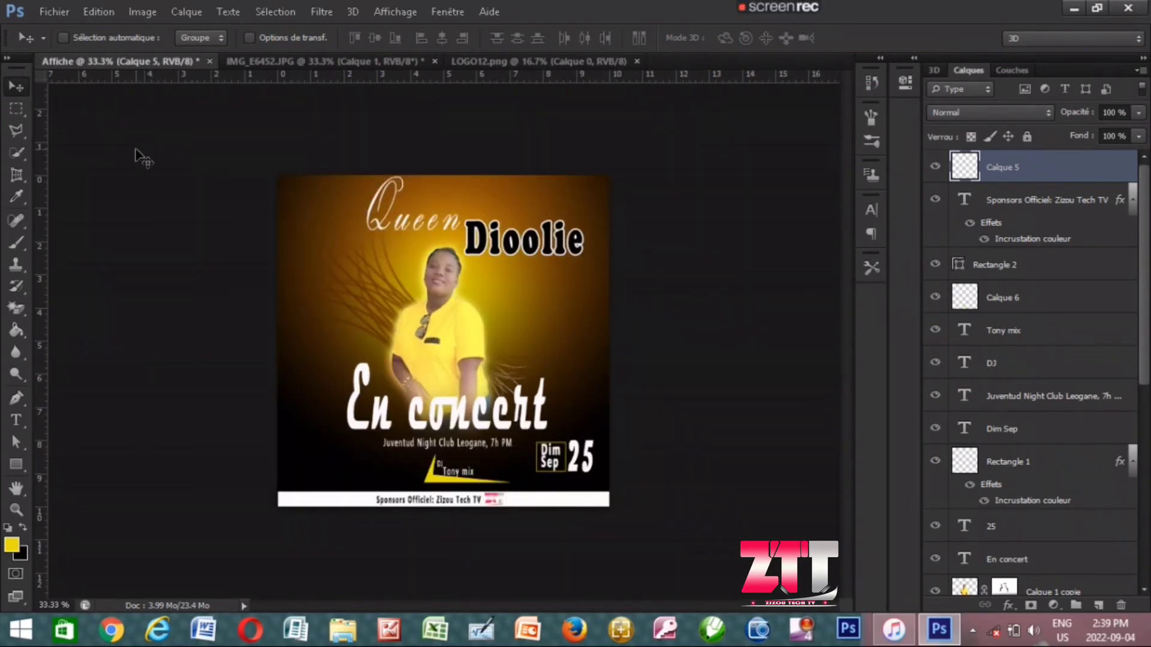
key(ctrl+plus)
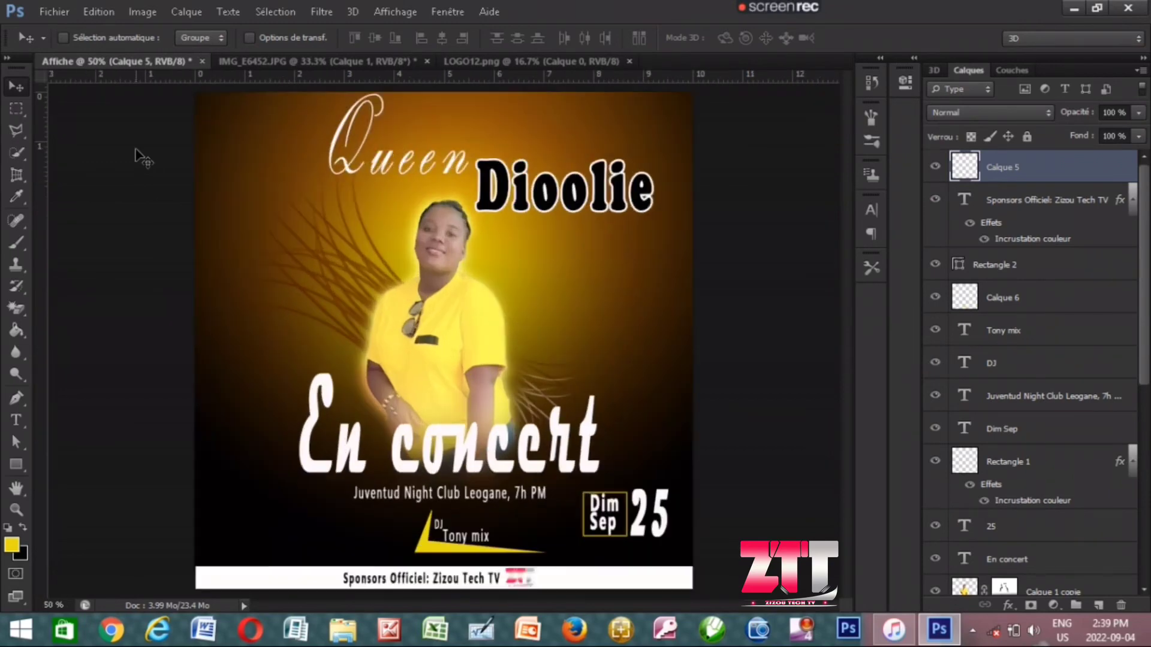
key(ctrl+minus)
key(ctrl+minus)
key(ctrl+minus)
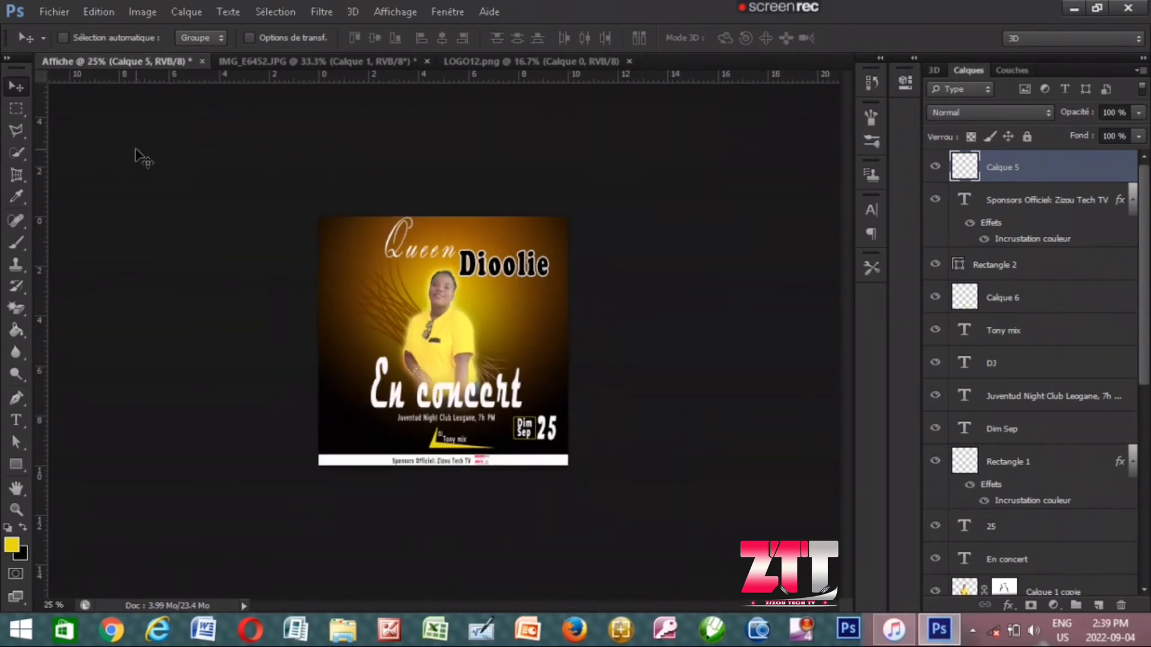
key(ctrl+plus)
key(ctrl+plus)
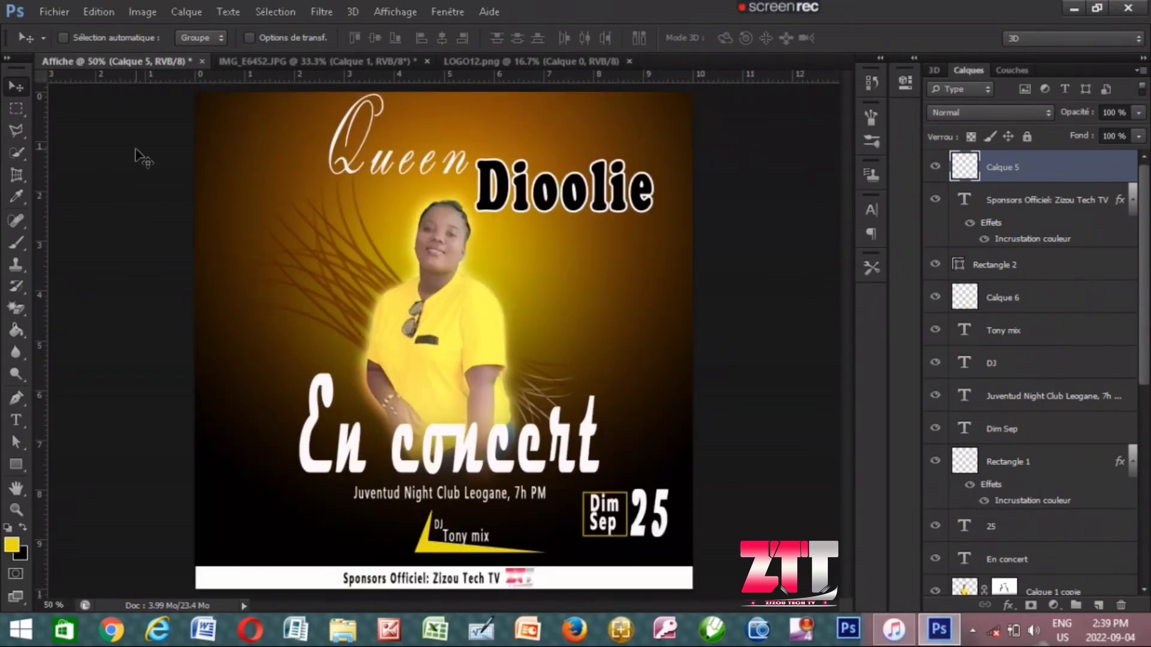